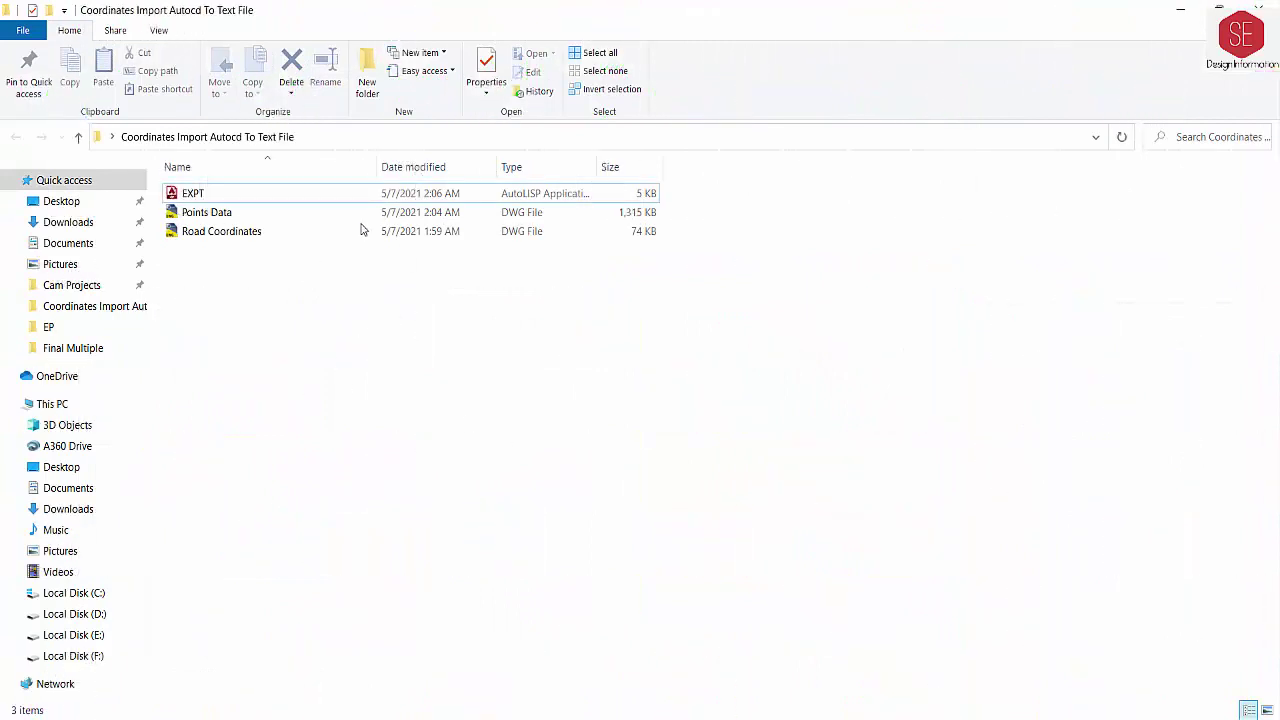
Step: Open the EXPT AutoLISP file in Notepad and scroll down through its code
click(202, 198)
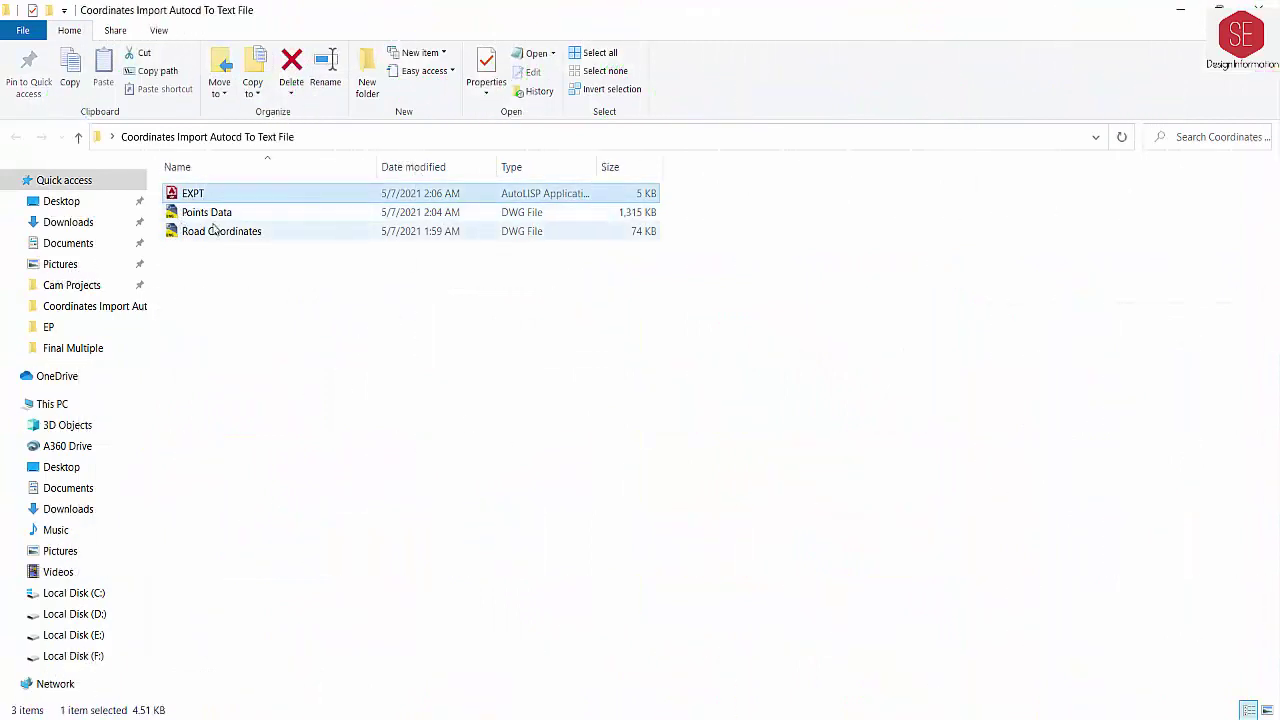
double_click(188, 198)
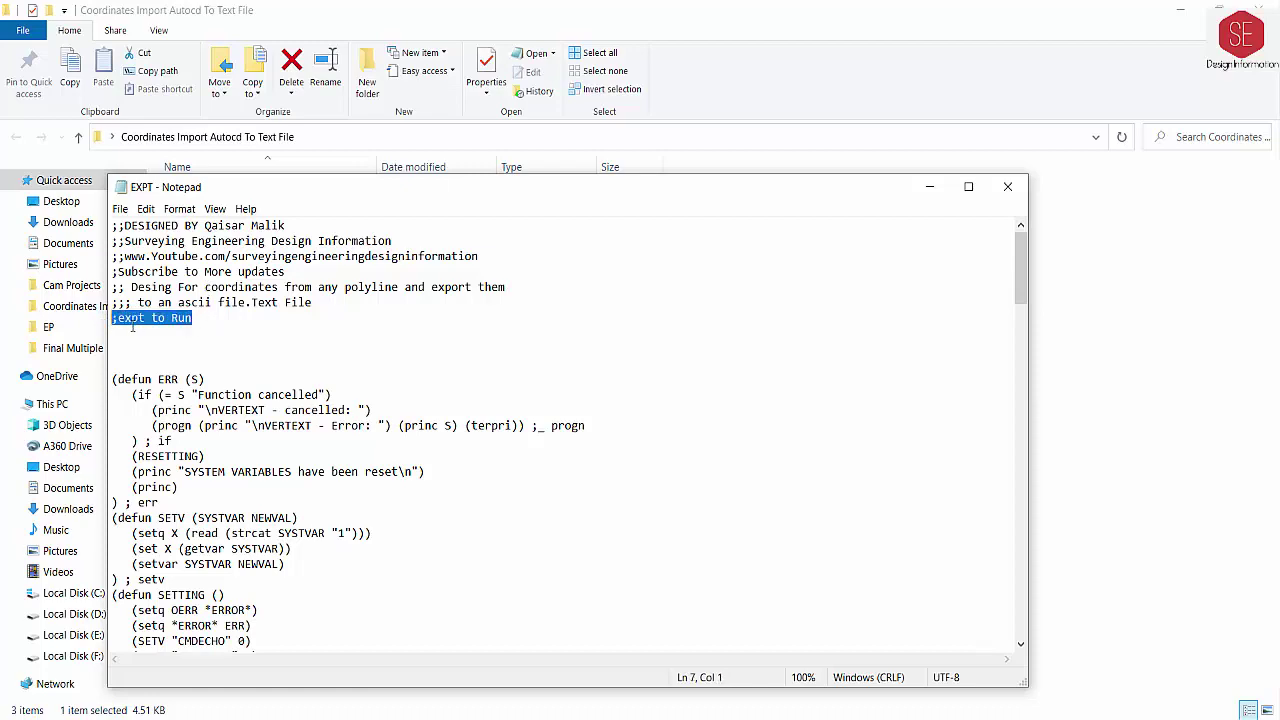
scroll(416, 460, down, 6)
scroll(416, 460, down, 6)
scroll(416, 460, down, 6)
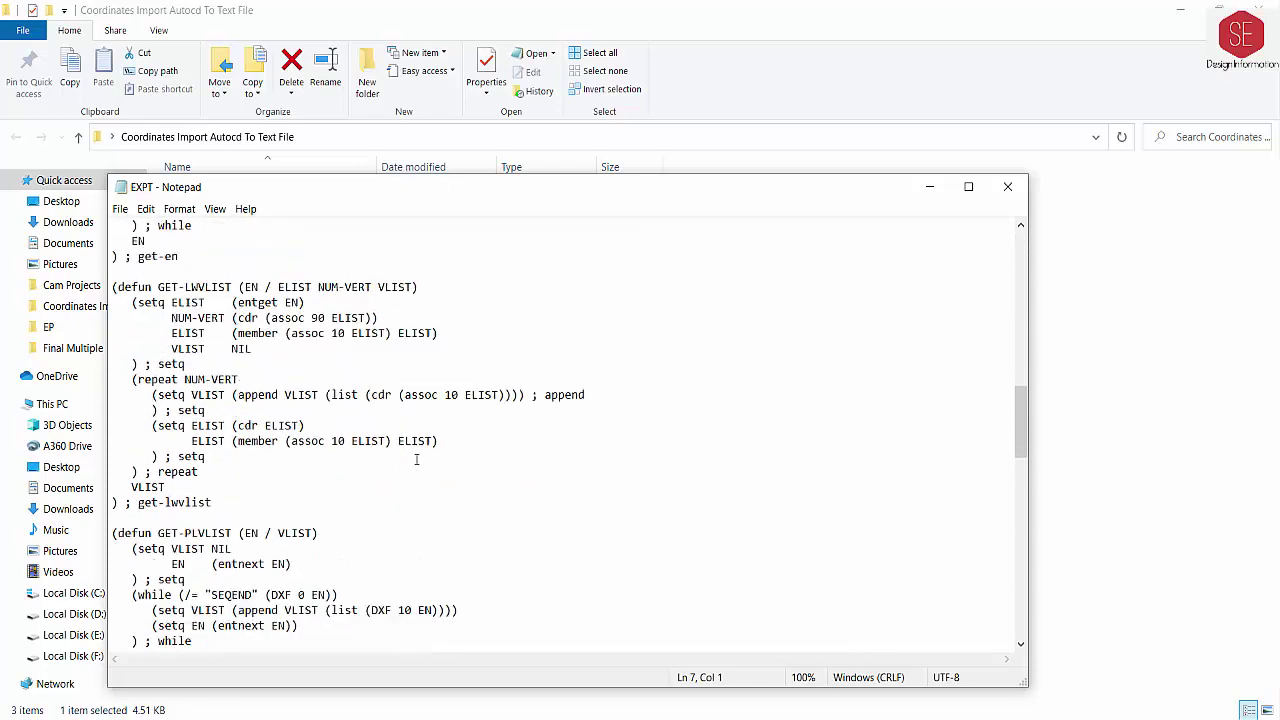
scroll(416, 460, down, 6)
scroll(416, 459, down, 9)
scroll(416, 459, down, 4)
scroll(390, 455, down, 2)
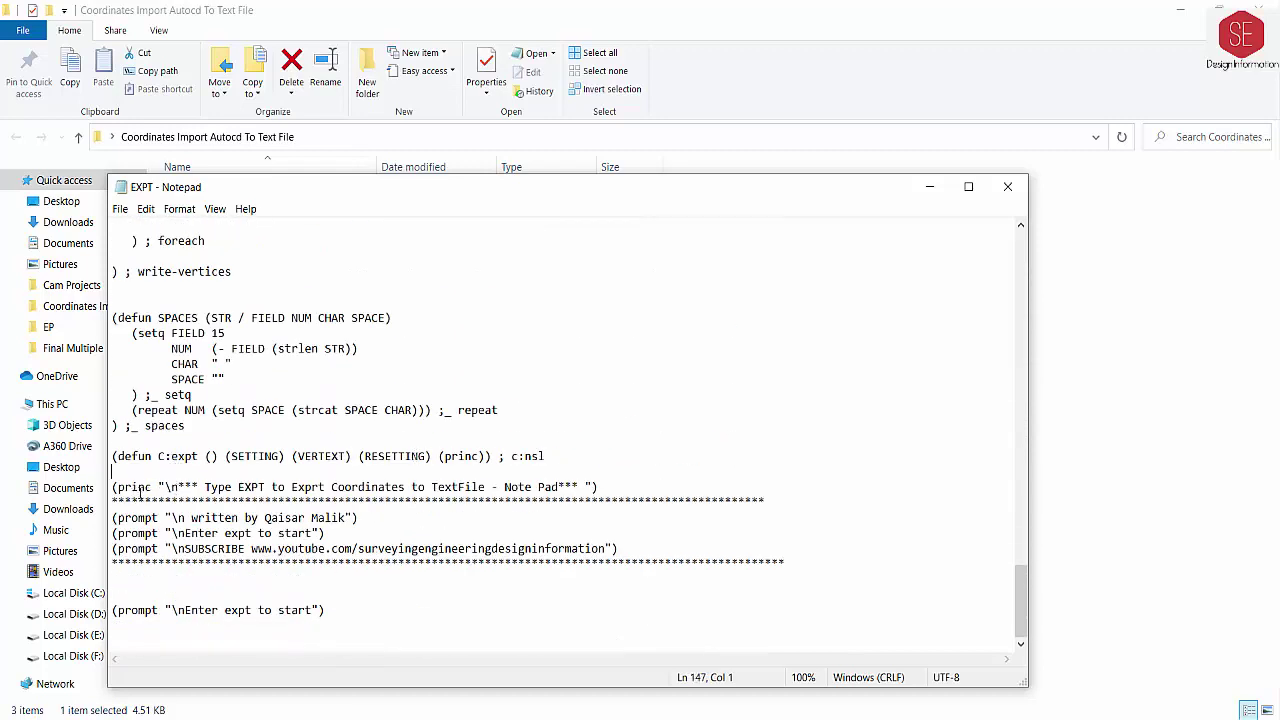
Step: Highlight the line describing the EXPT command, scroll back up, and close Notepad unchanged
mouse_move(209, 487)
mouse_down()
mouse_move(540, 487)
mouse_move(605, 500)
mouse_up()
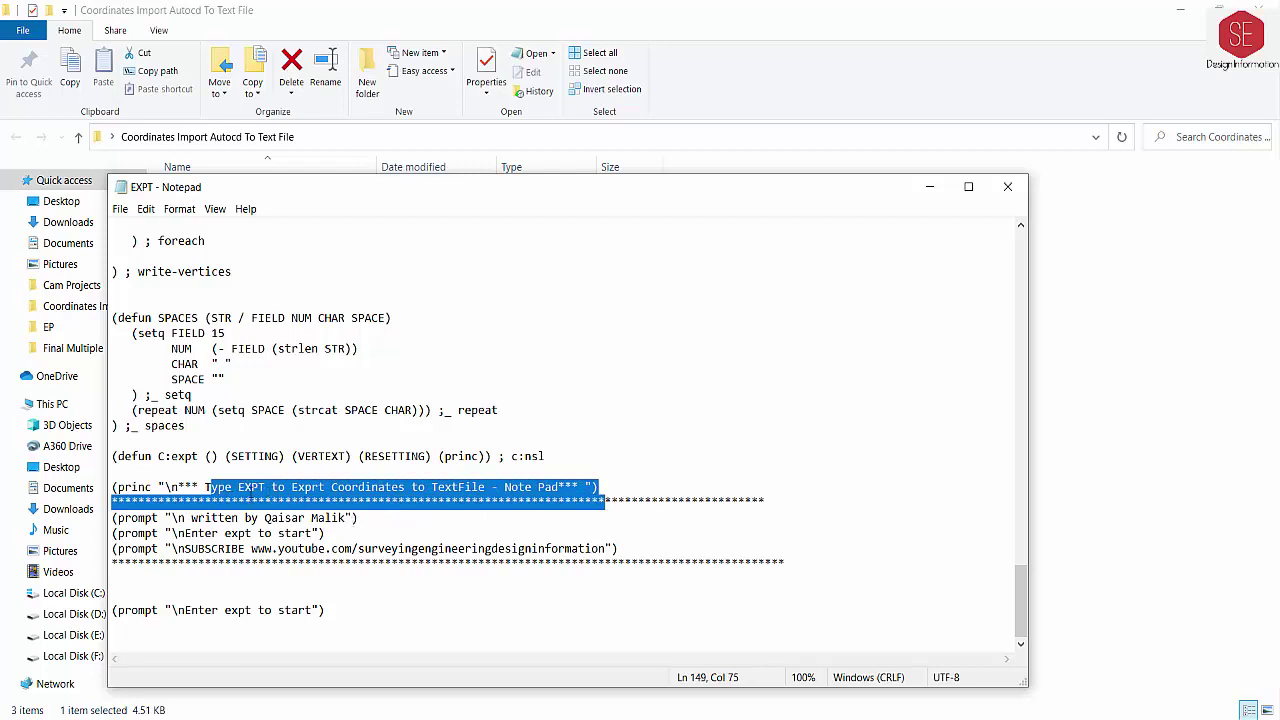
click(243, 488)
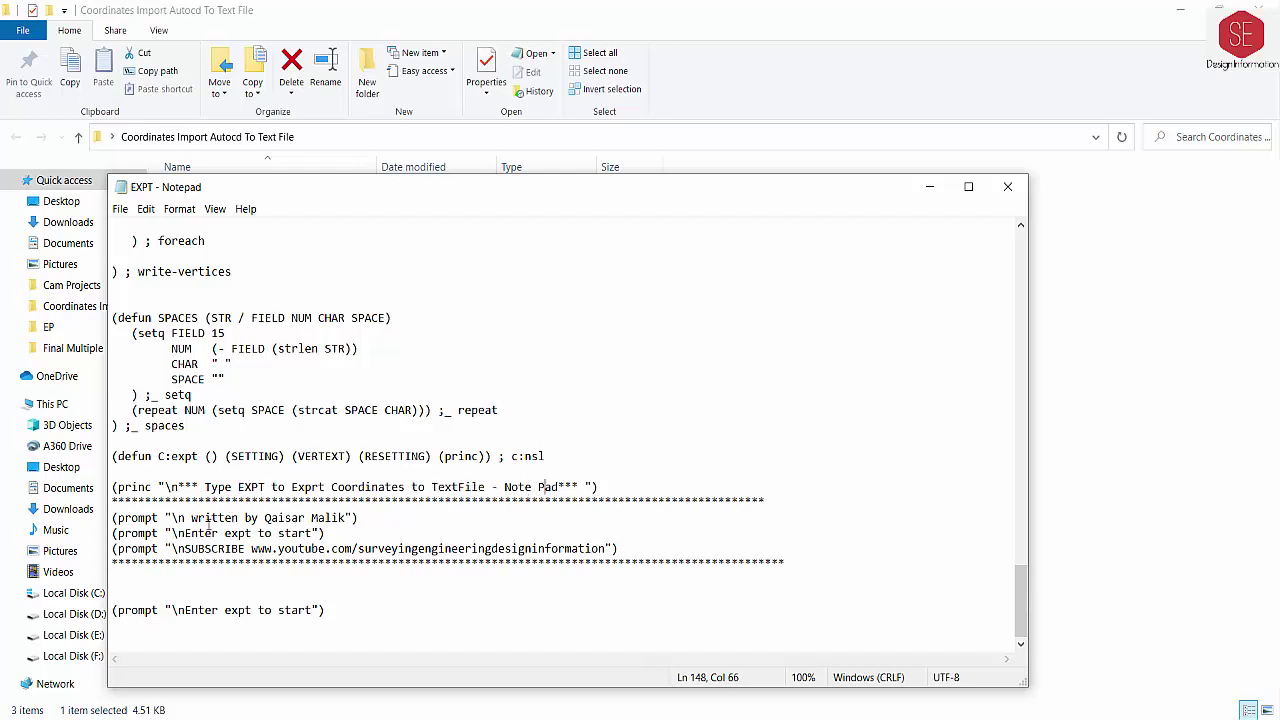
scroll(380, 460, up, 5)
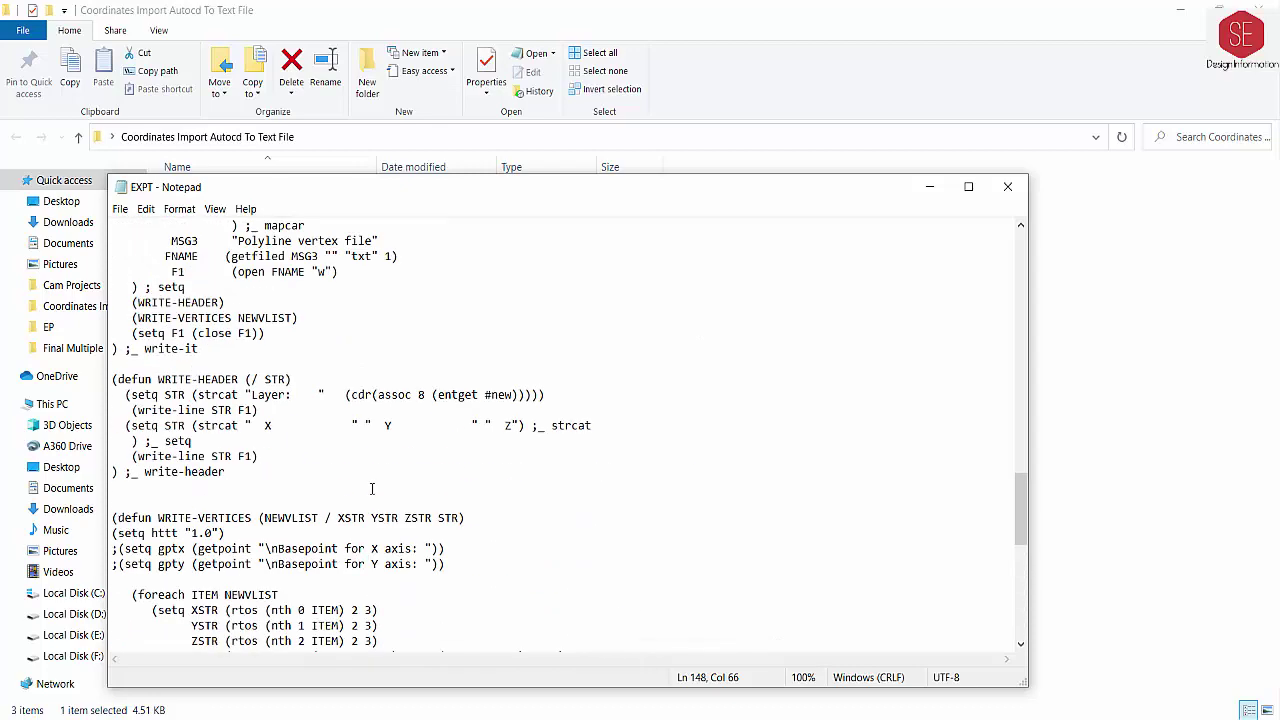
scroll(390, 410, up, 5)
scroll(400, 360, up, 5)
scroll(412, 305, up, 5)
scroll(406, 296, up, 5)
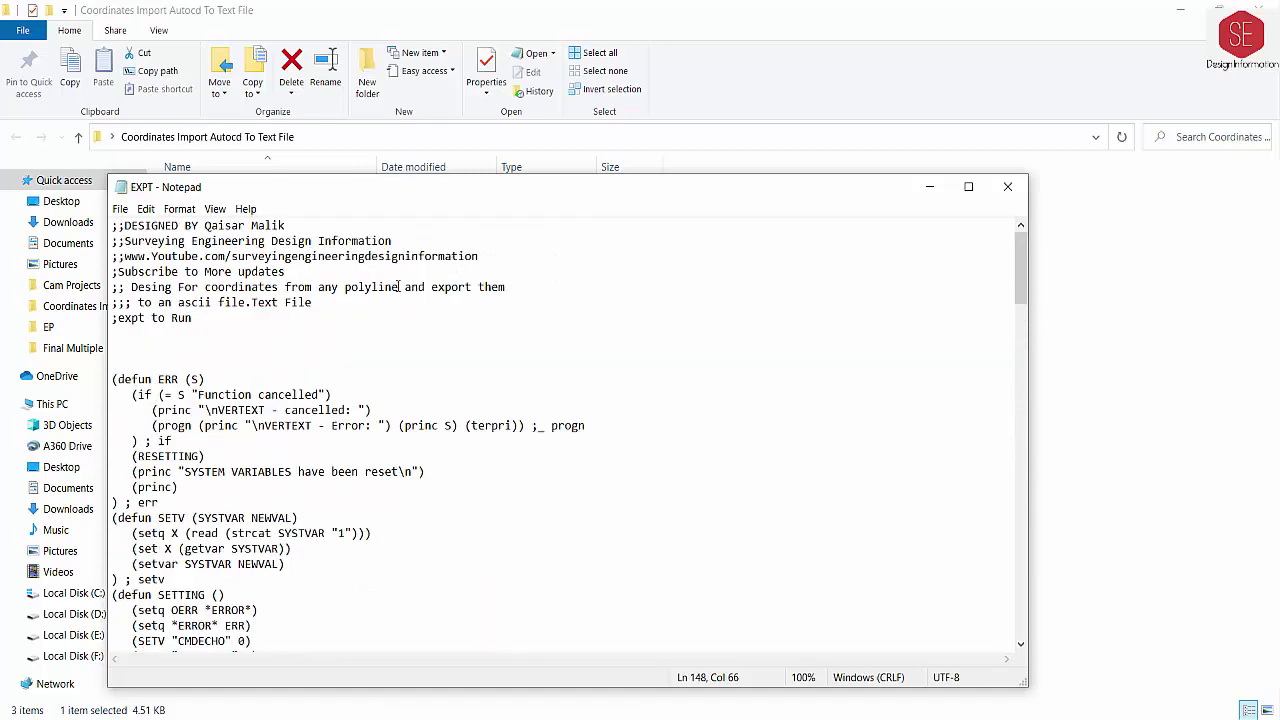
click(1007, 187)
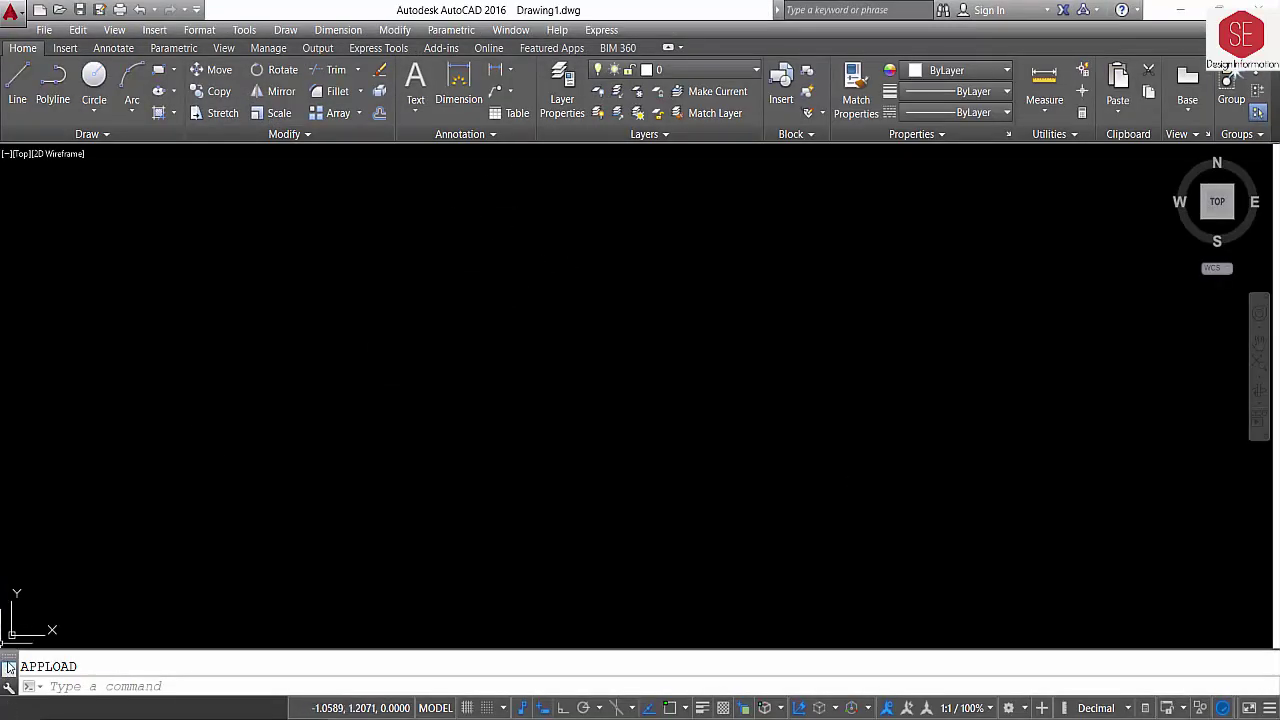
Step: Add EXPT.lsp from the Coordinates Import Autocd To Text File folder to the APPLOAD Startup Suite
drag(8, 667, 35, 172)
text(AP)
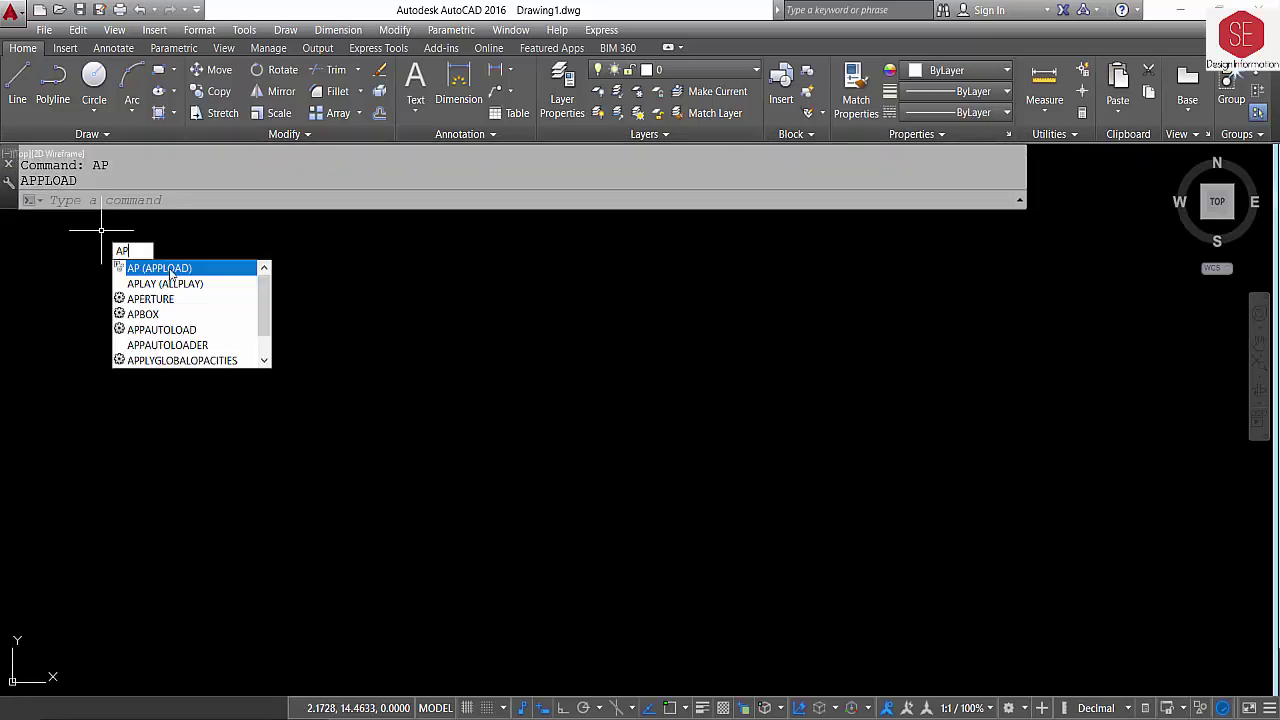
click(170, 272)
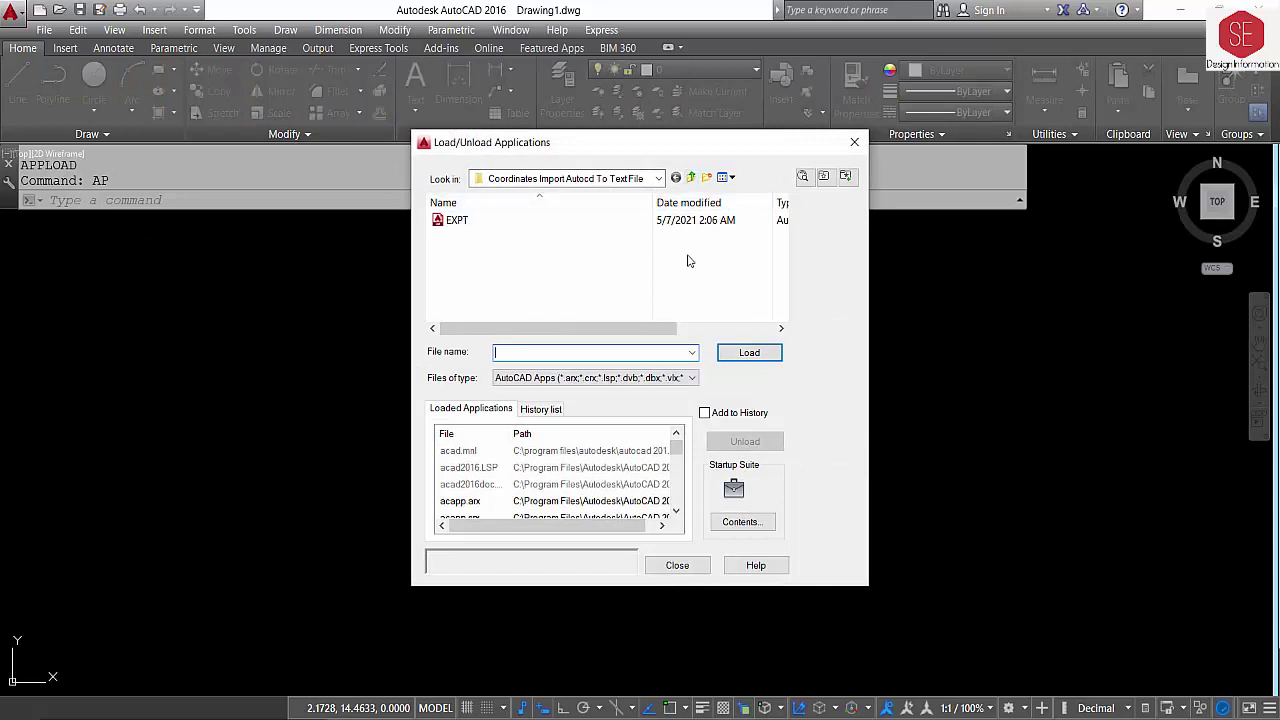
click(752, 524)
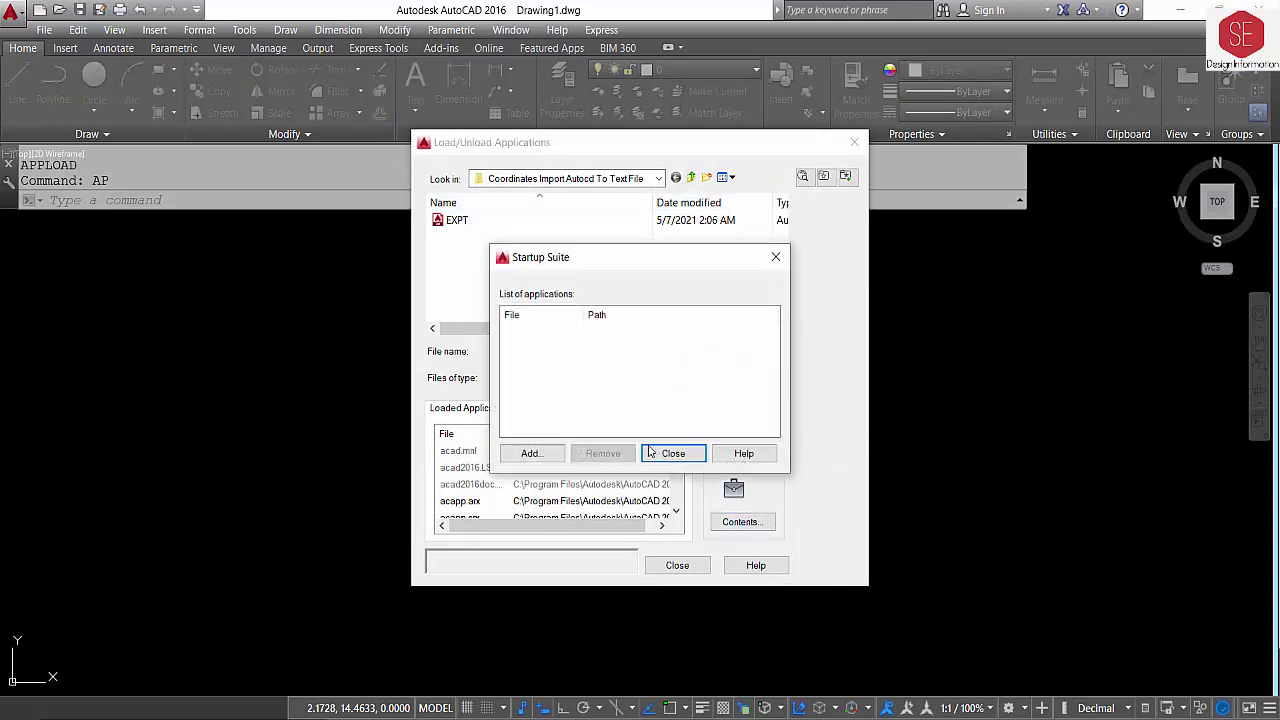
click(546, 456)
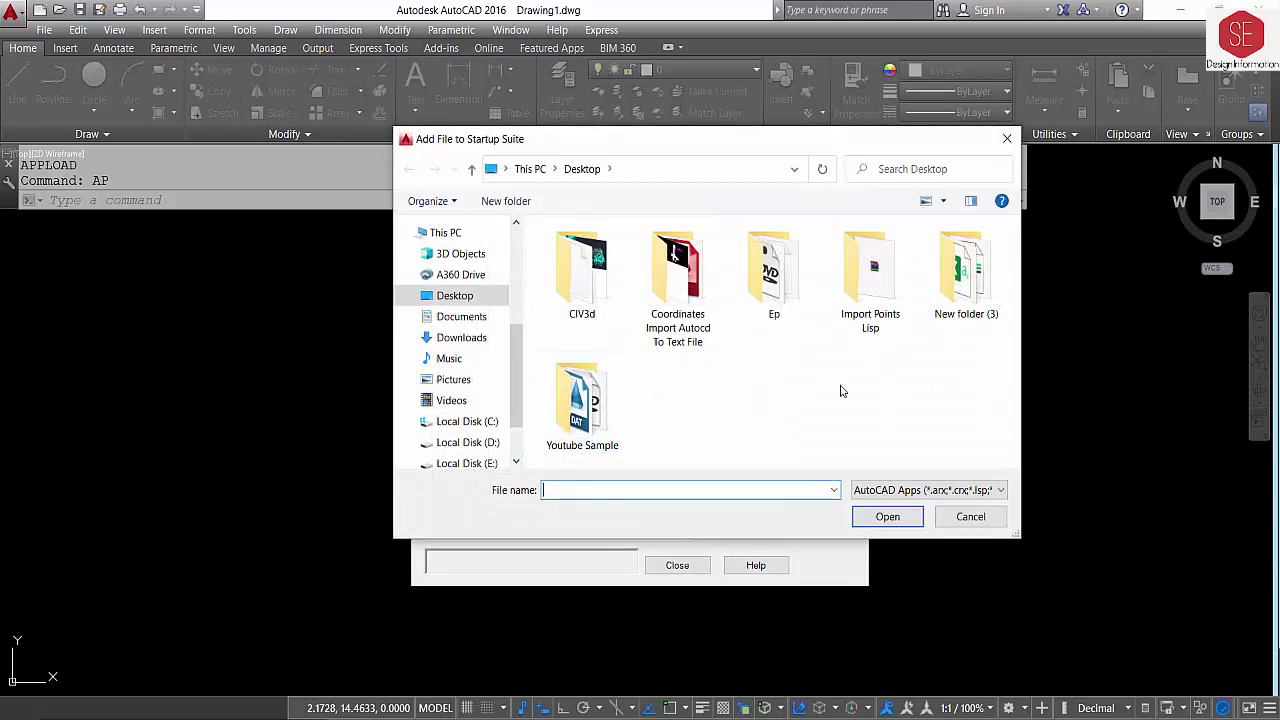
double_click(665, 282)
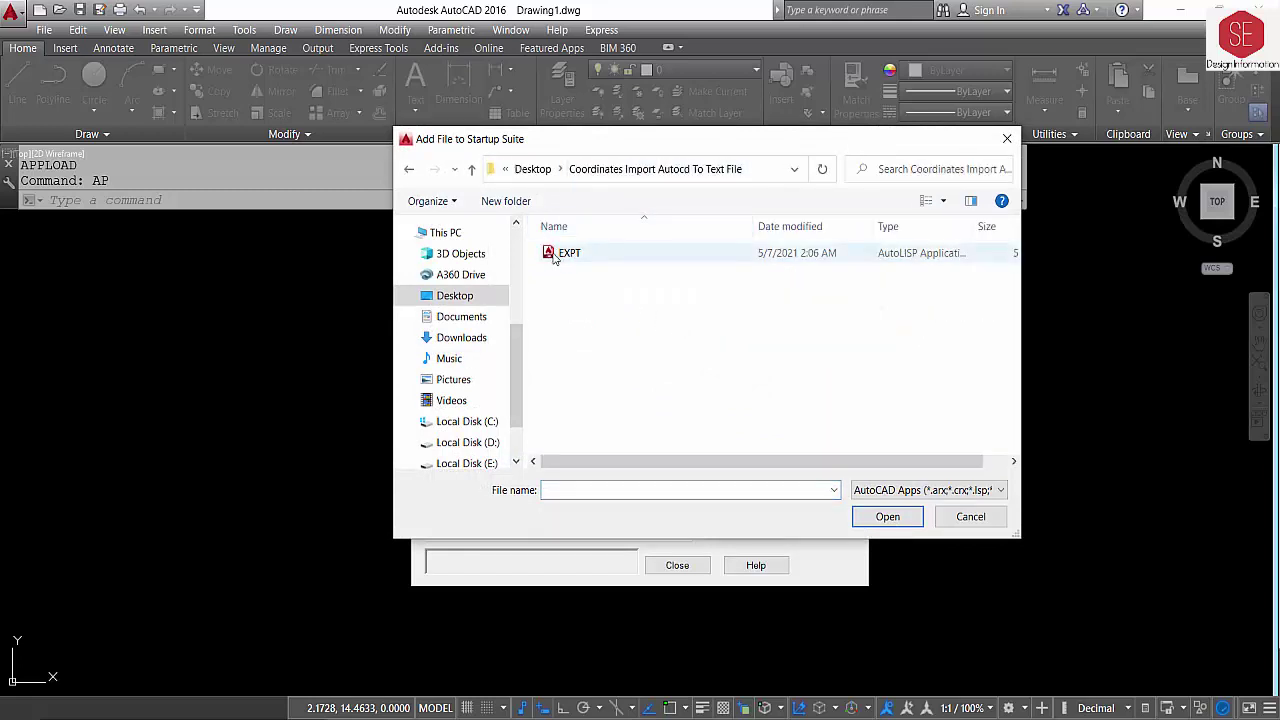
click(555, 258)
click(886, 518)
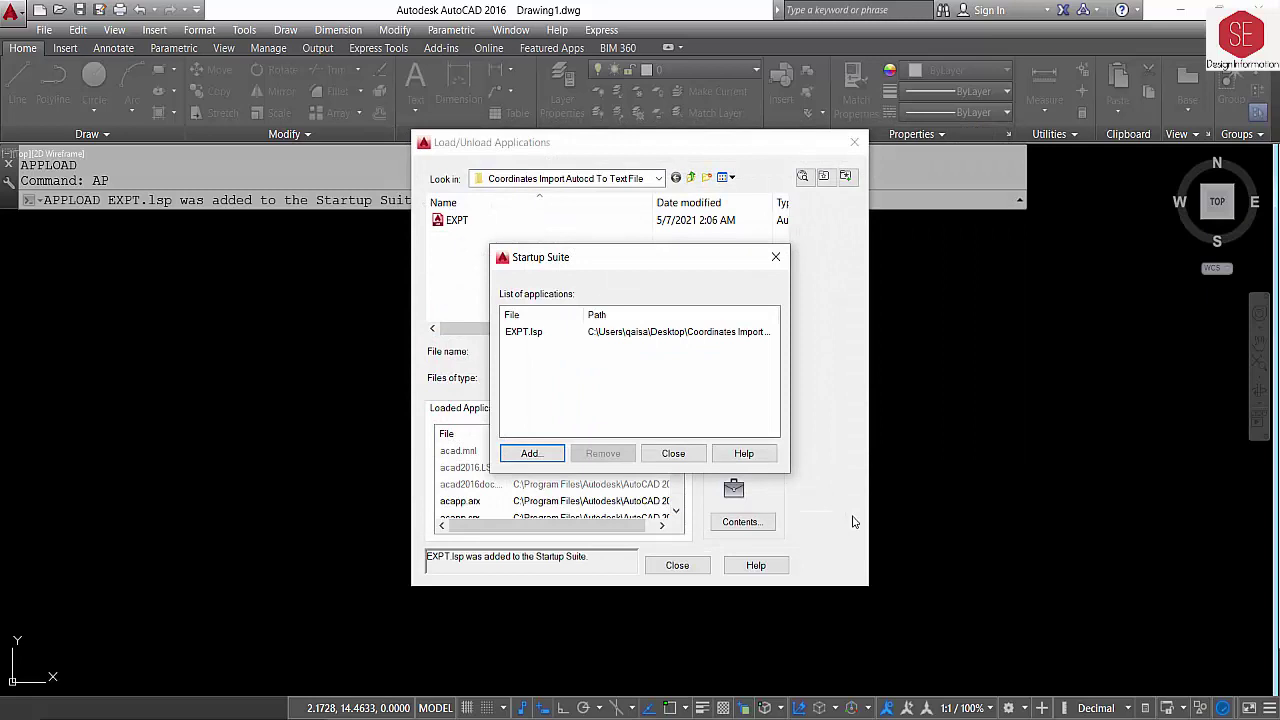
click(673, 453)
Step: Close Drawing1, start a new drawing, and set EXPT.lsp to always load
click(677, 565)
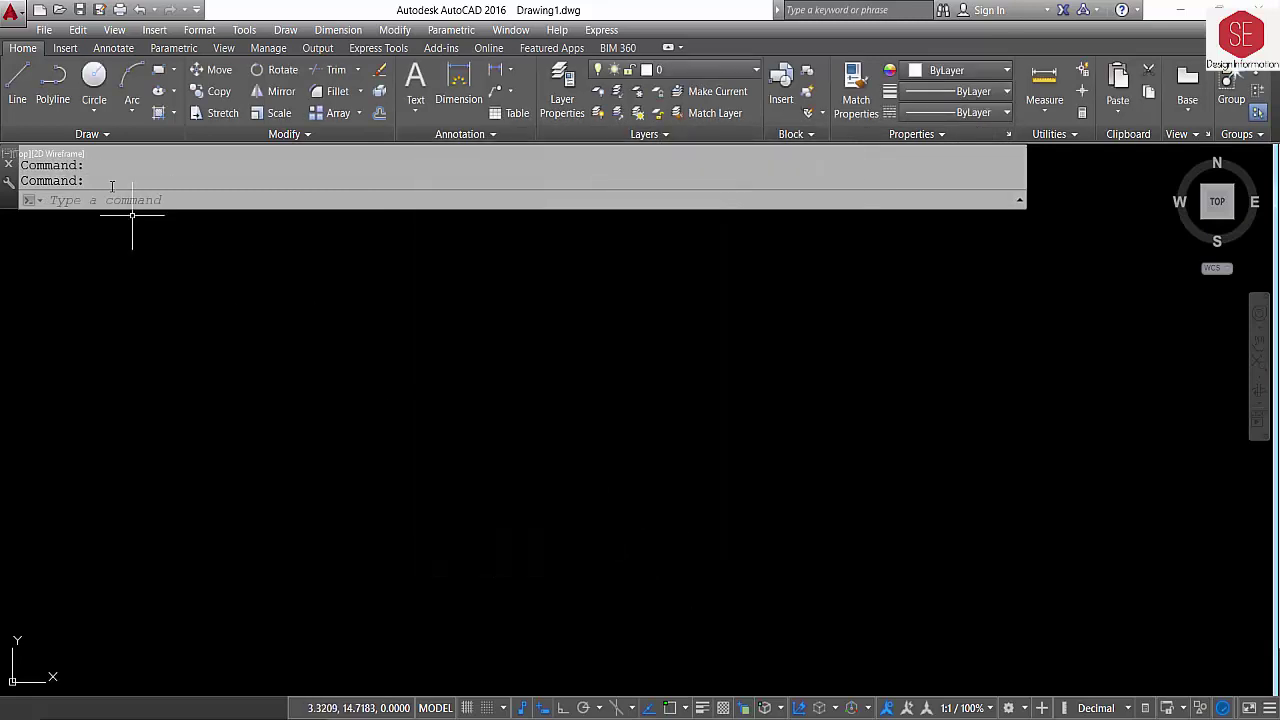
key(ctrl+F4)
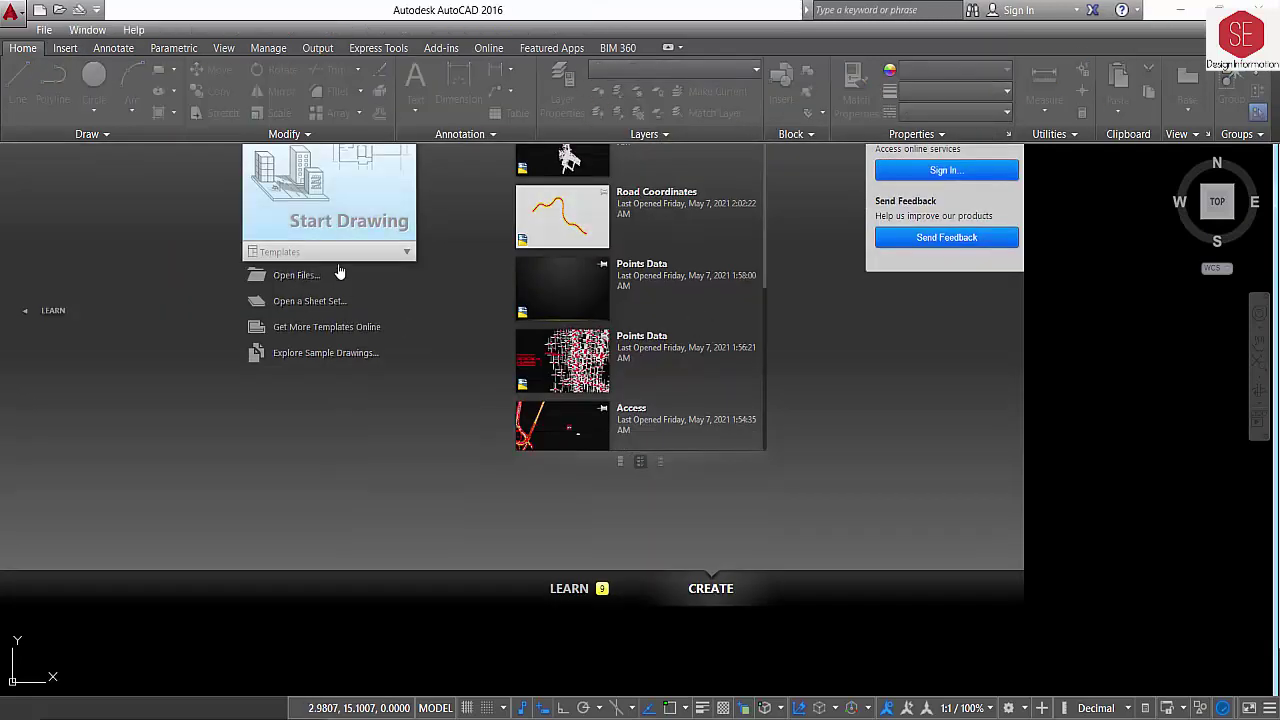
click(343, 236)
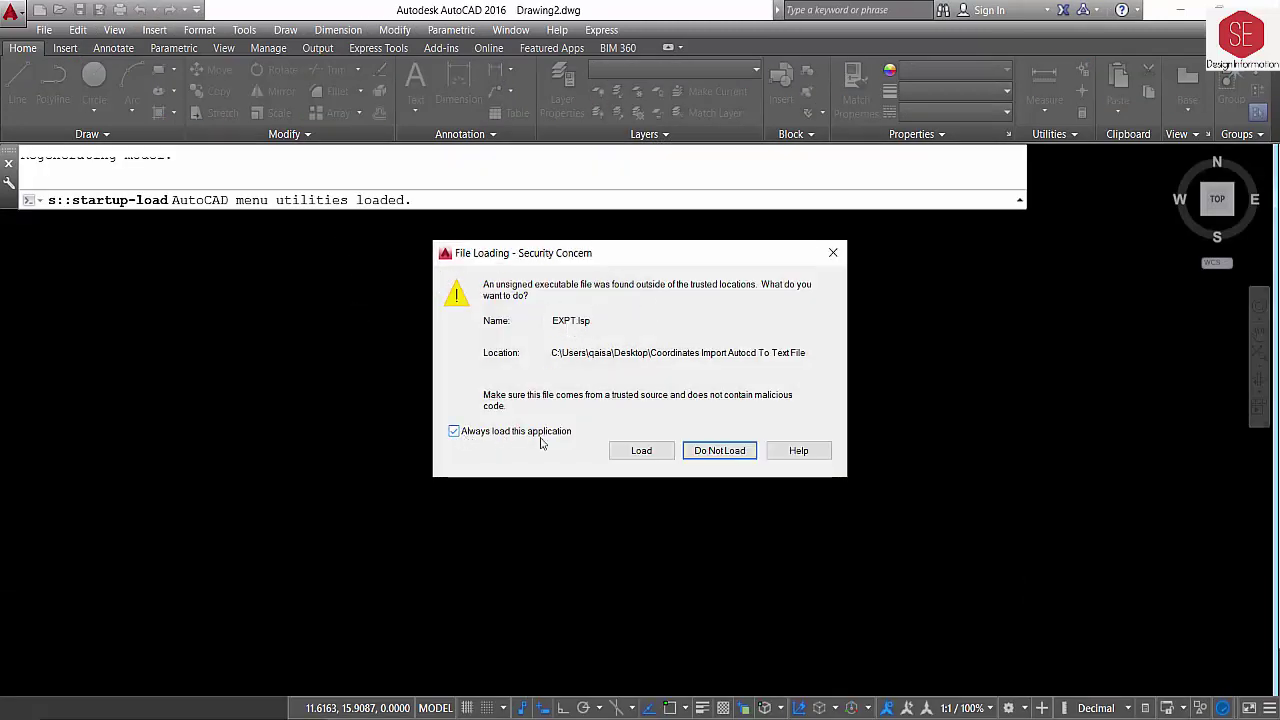
click(642, 455)
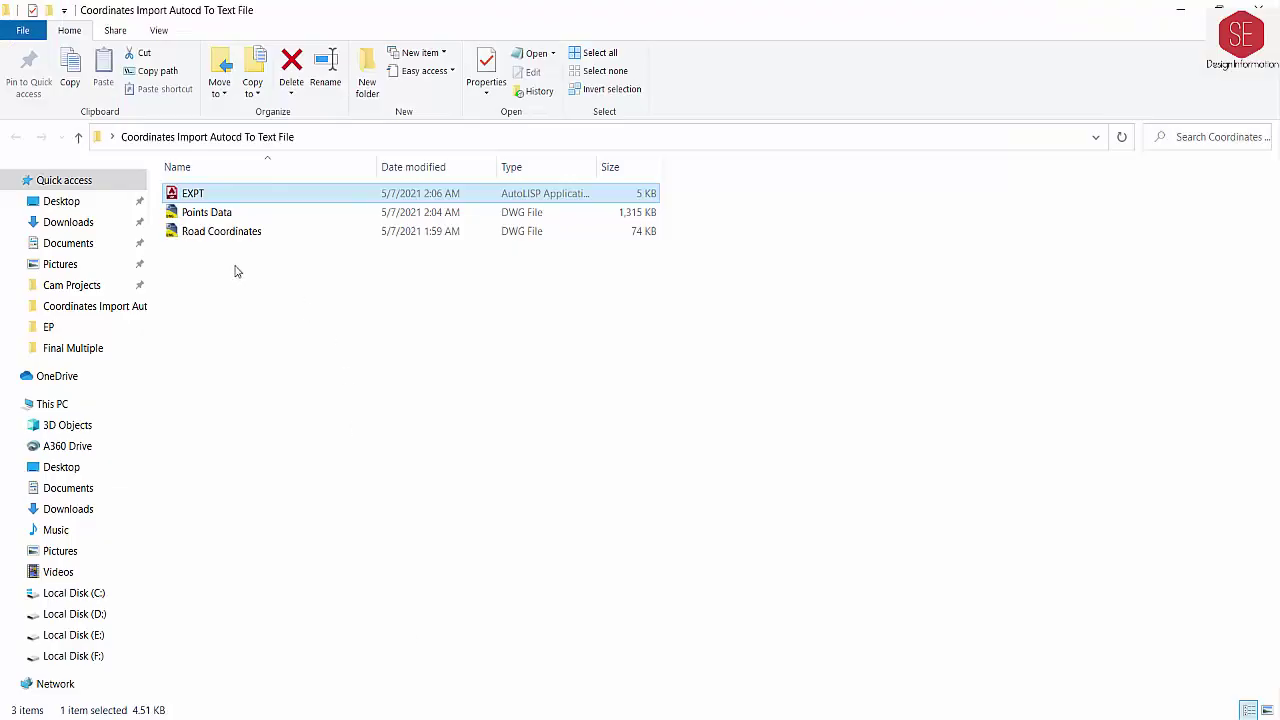
Step: Open the Points Data drawing in AutoCAD from File Explorer
click(210, 212)
click(228, 233)
click(228, 214)
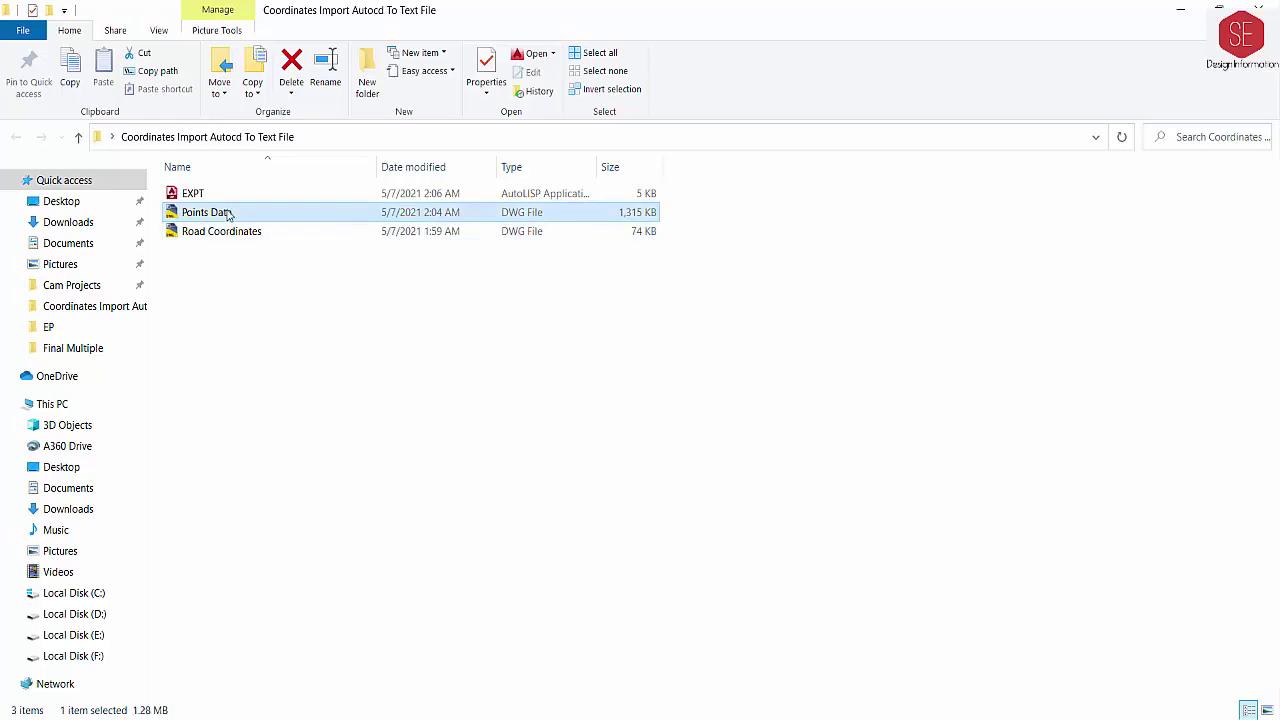
double_click(228, 214)
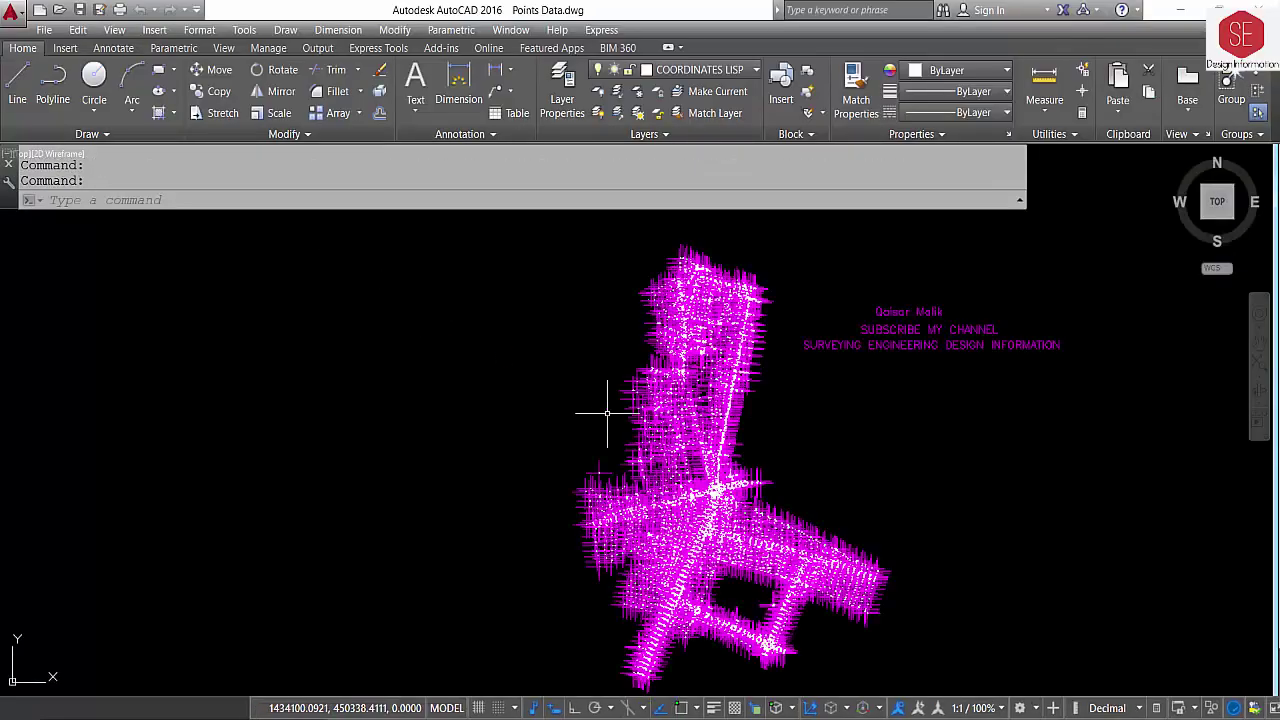
Step: Regenerate the Points Data drawing with RE so the numbered point markers display clearly
scroll(603, 415, up, 5)
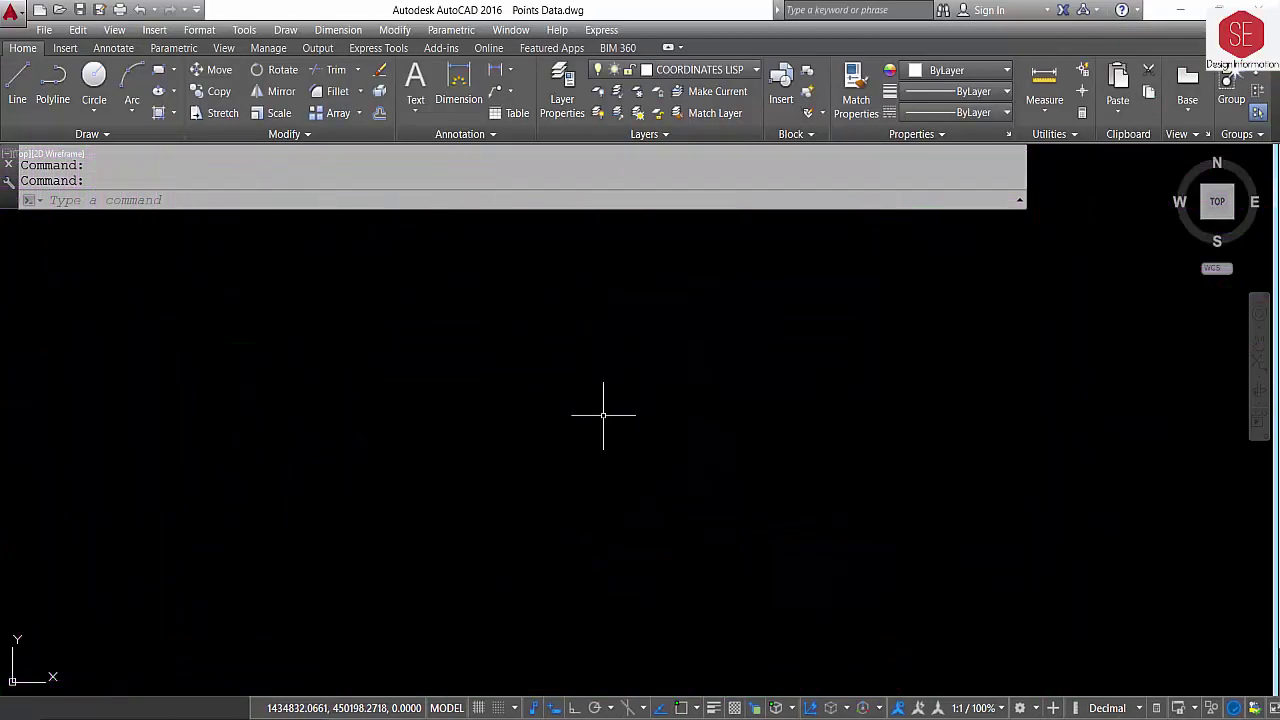
scroll(603, 415, down, 3)
scroll(594, 365, down, 3)
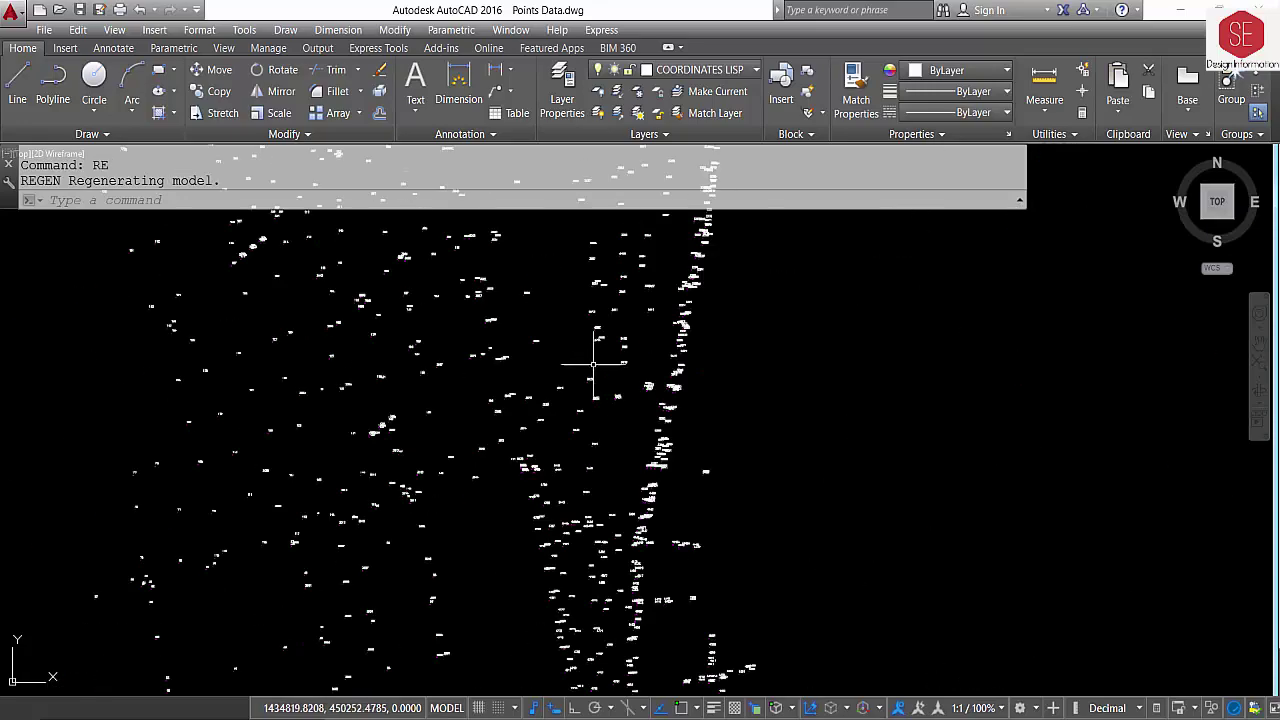
scroll(500, 345, down, 2)
scroll(500, 345, down, 2)
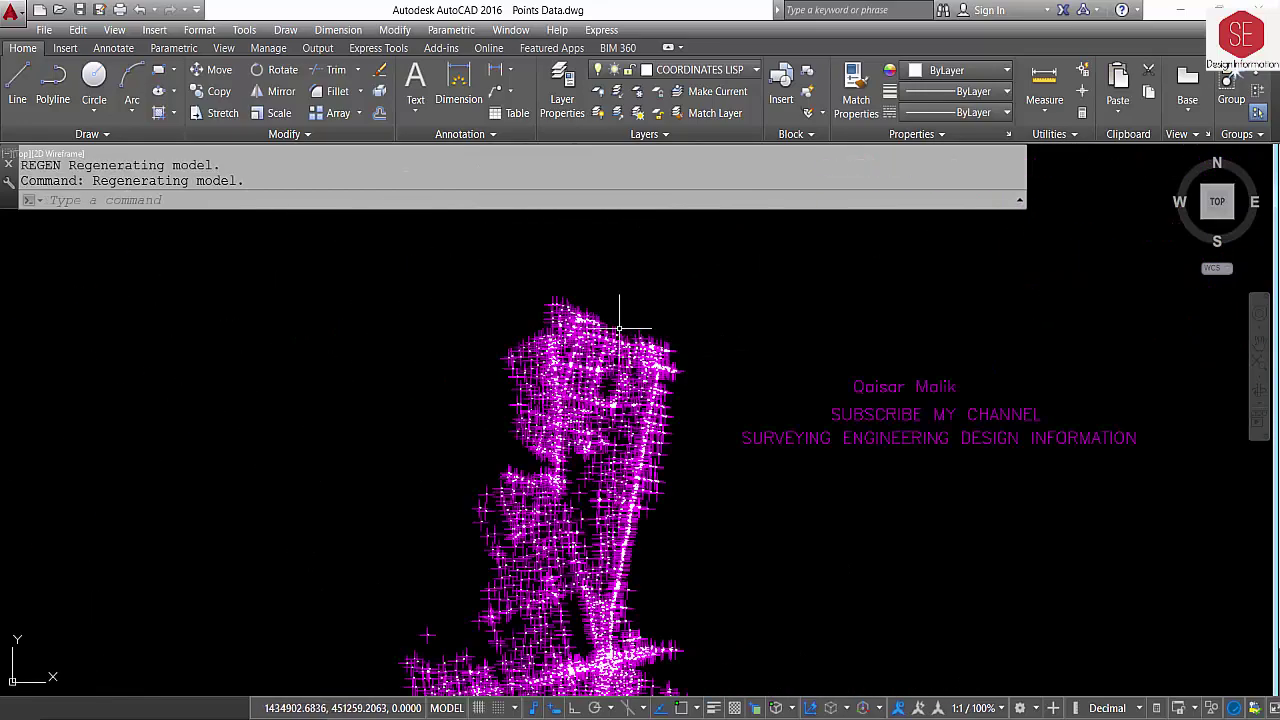
scroll(572, 410, up, 6)
text(RE)
key(Return)
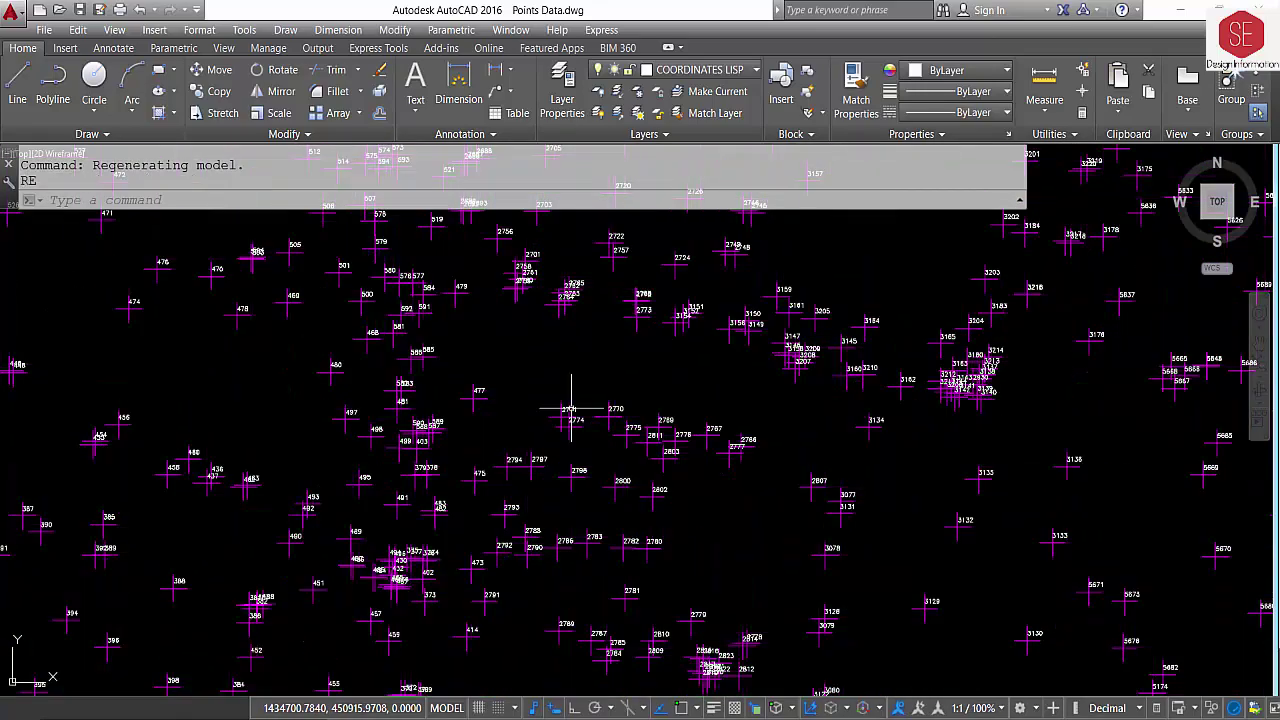
scroll(571, 409, down, 3)
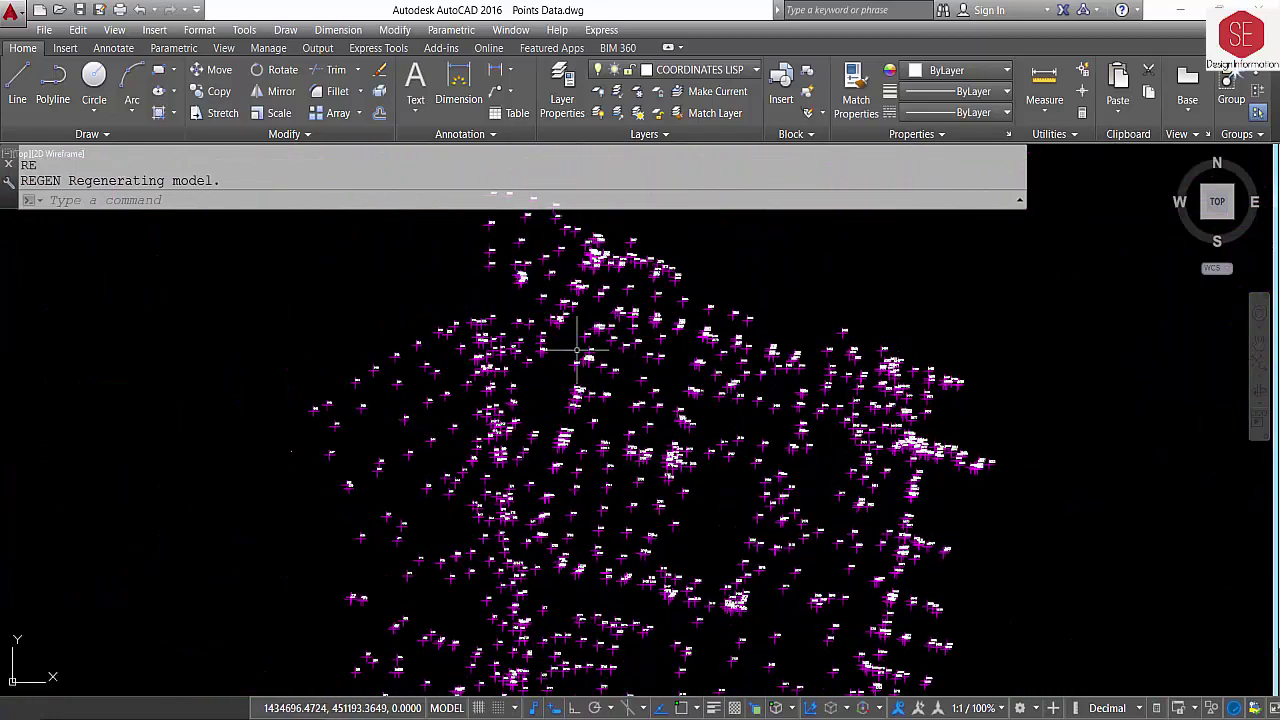
scroll(491, 327, up, 3)
scroll(491, 327, down, 2)
scroll(700, 347, up, 3)
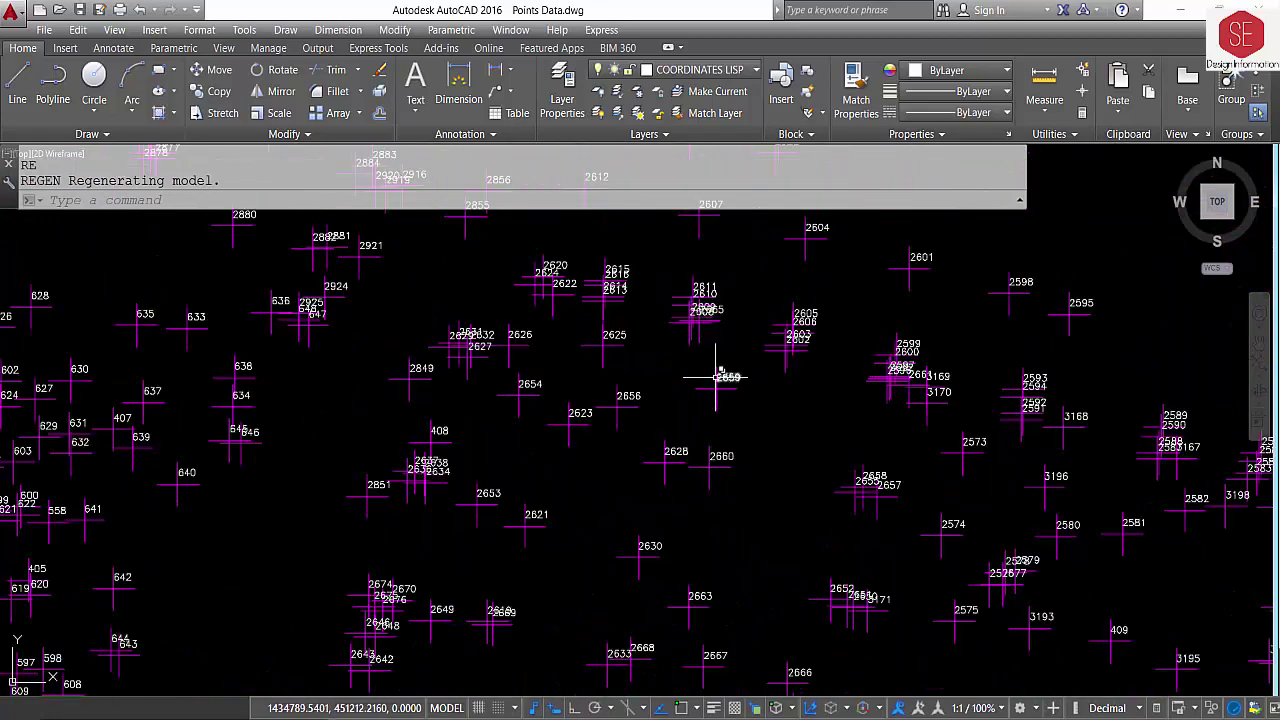
scroll(715, 377, down, 3)
scroll(690, 370, up, 1)
scroll(685, 367, up, 2)
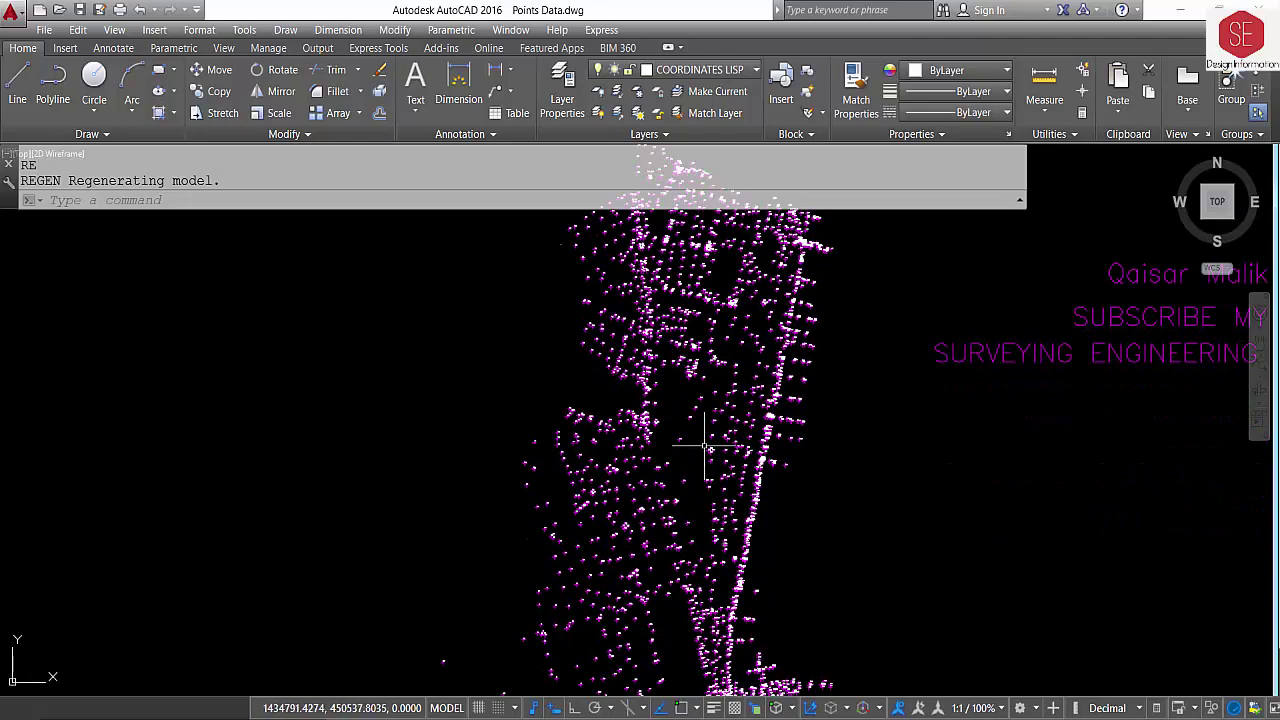
scroll(707, 443, down, 2)
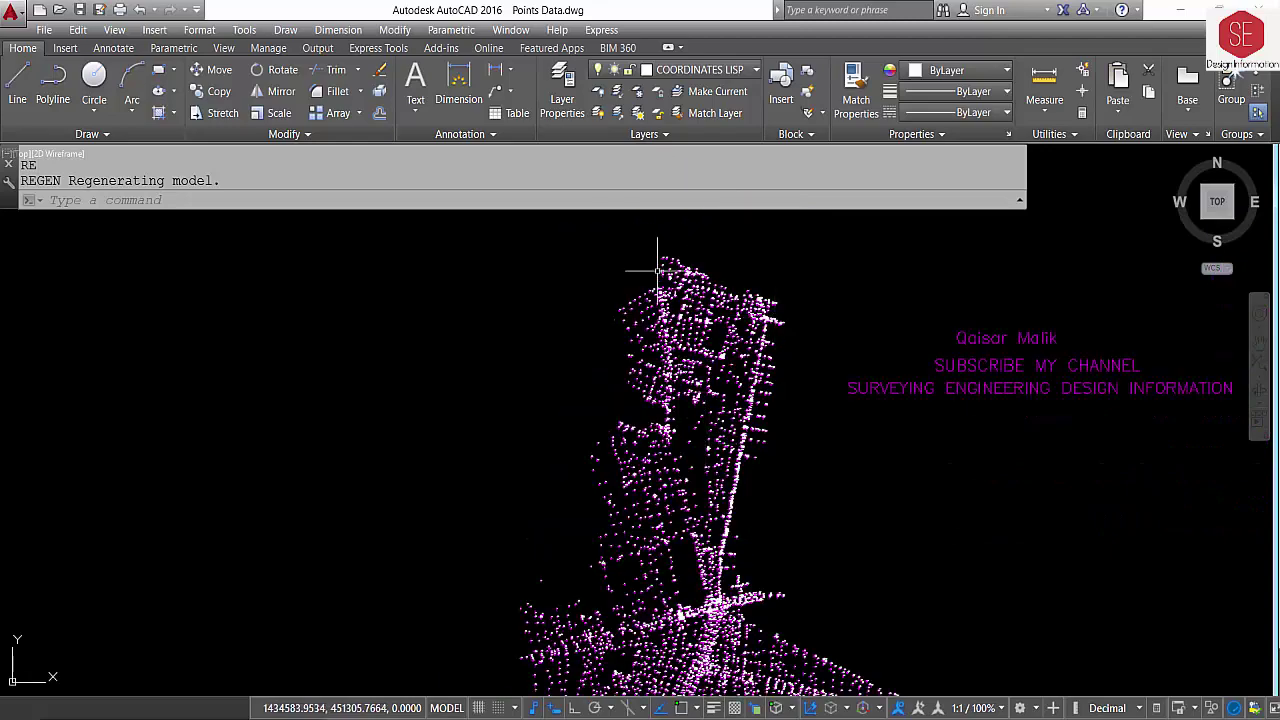
scroll(657, 270, up, 3)
scroll(598, 340, up, 2)
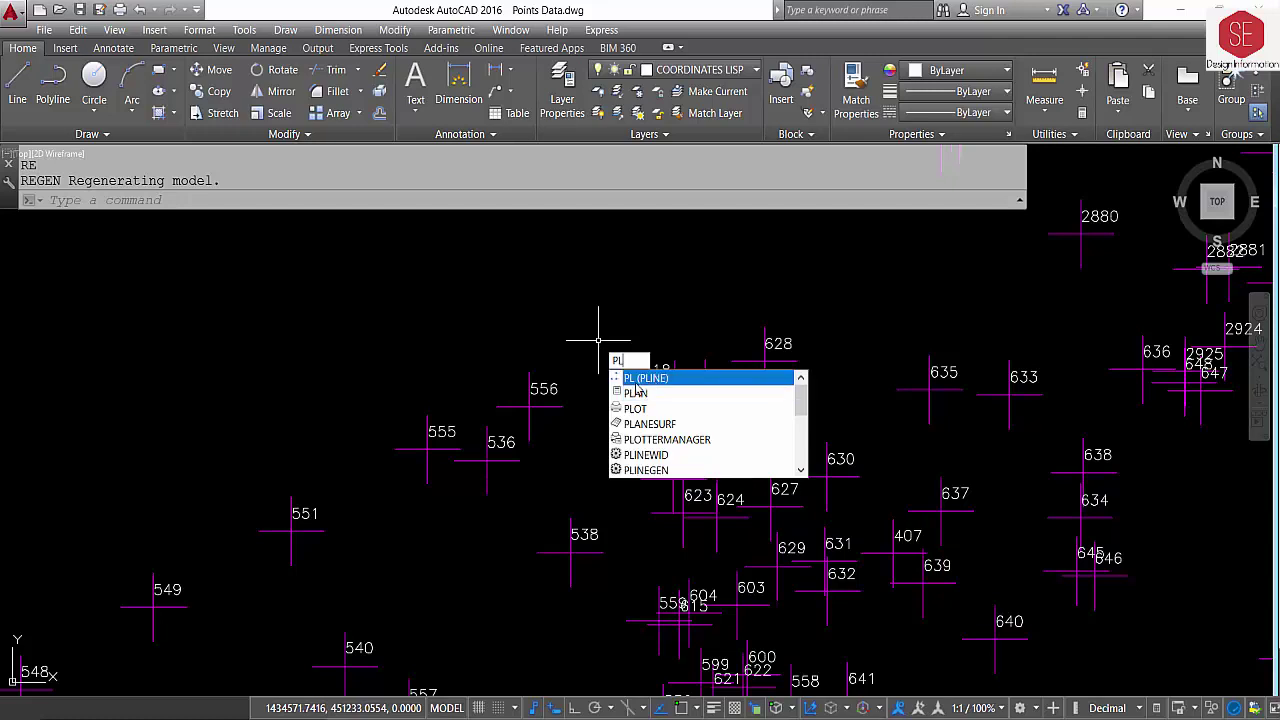
Step: Start a polyline at point 618 and run it through points 619, 608 and 522
key(Escape)
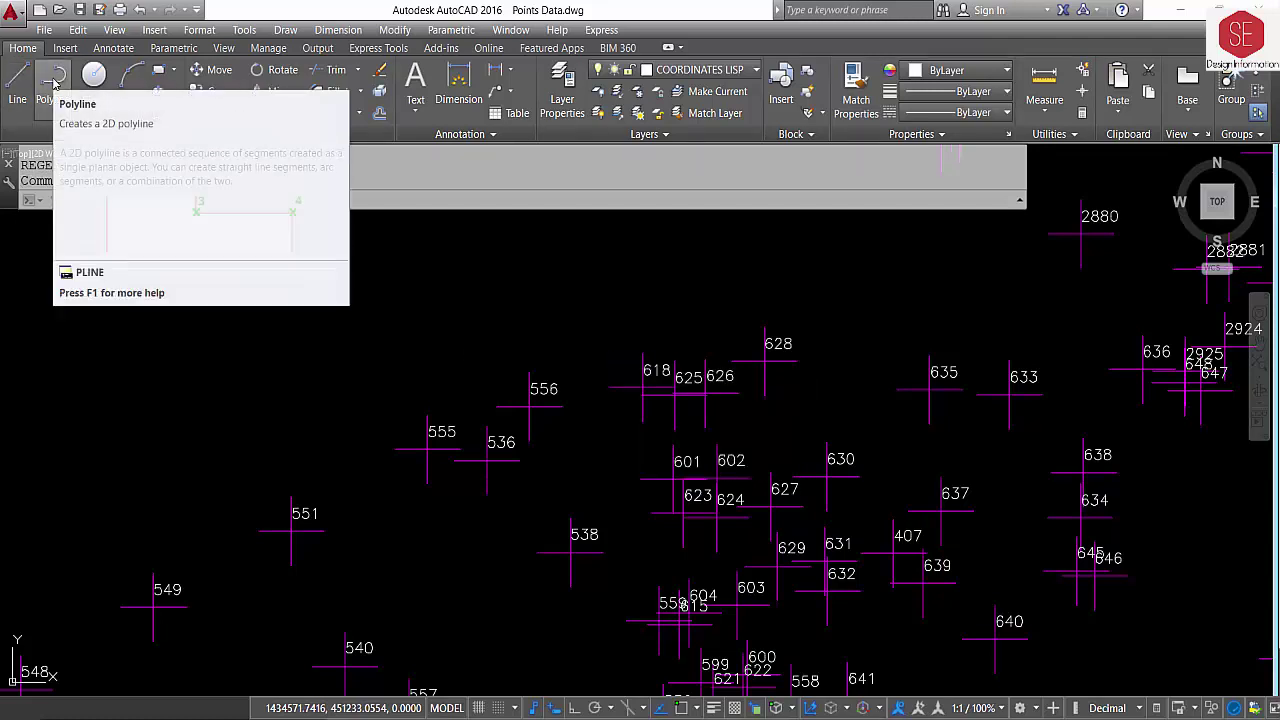
click(55, 80)
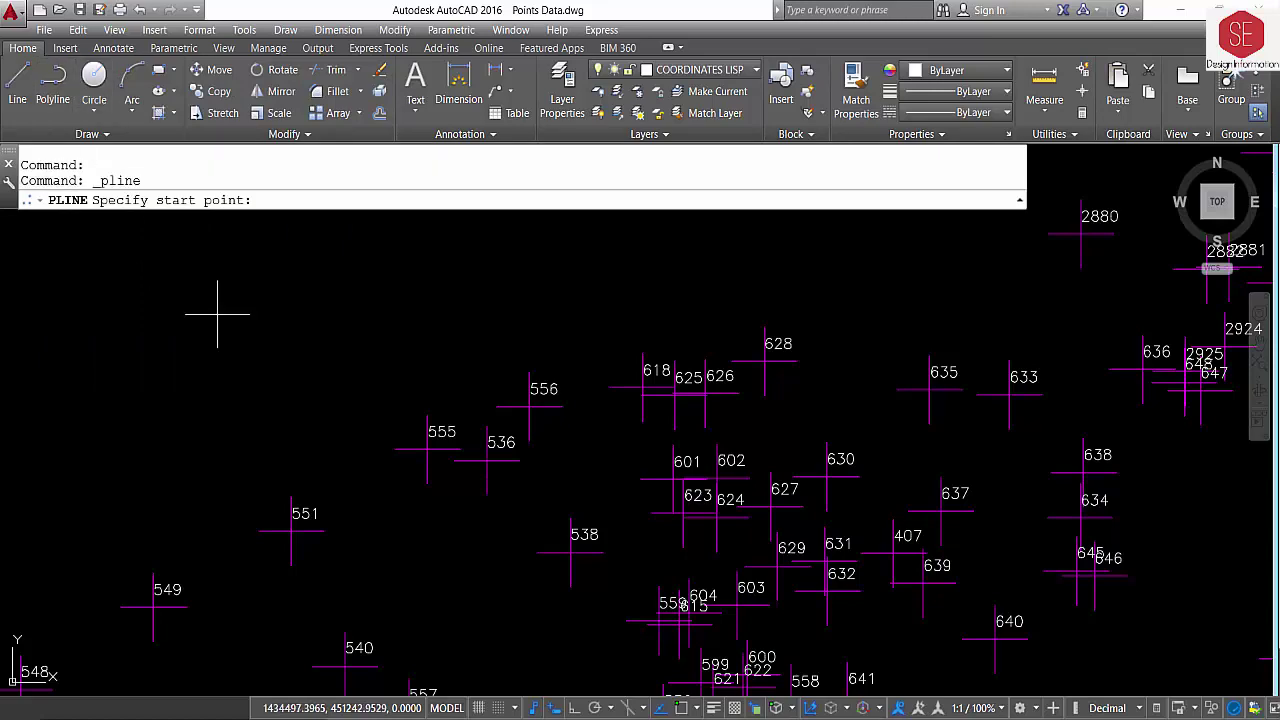
click(641, 387)
scroll(545, 290, down, 3)
scroll(665, 553, down, 5)
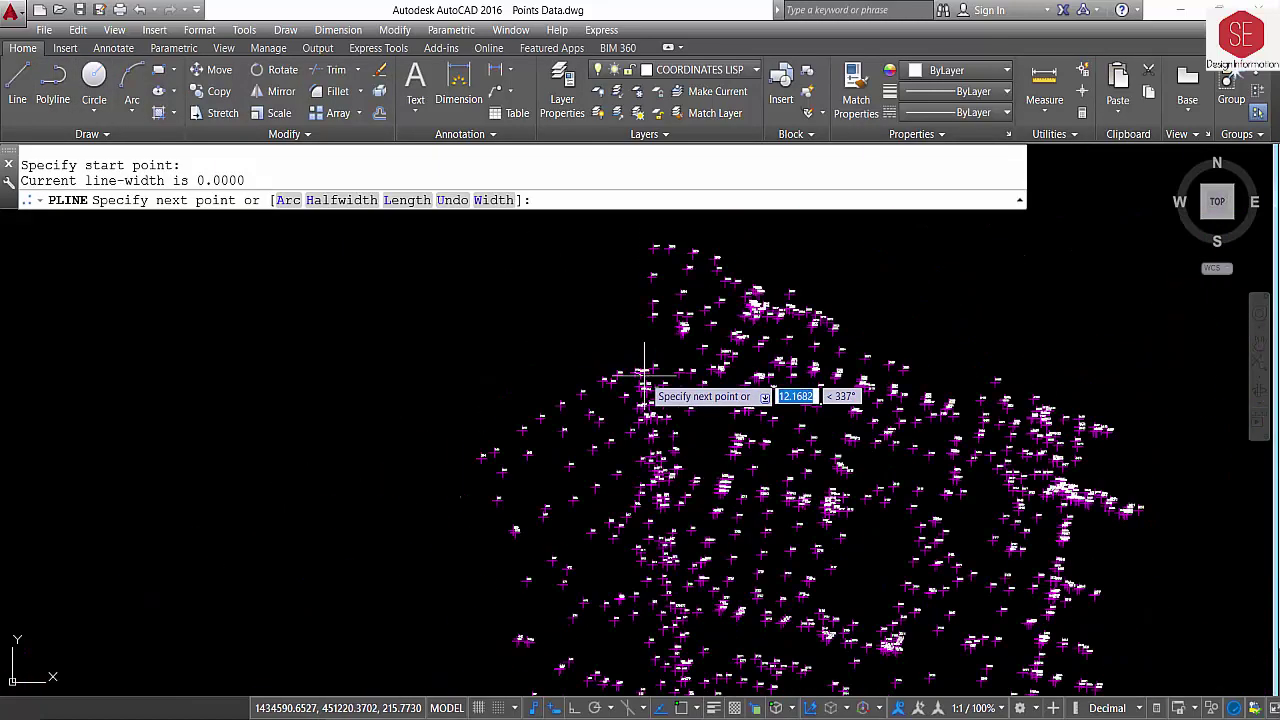
scroll(657, 460, up, 5)
scroll(622, 420, up, 4)
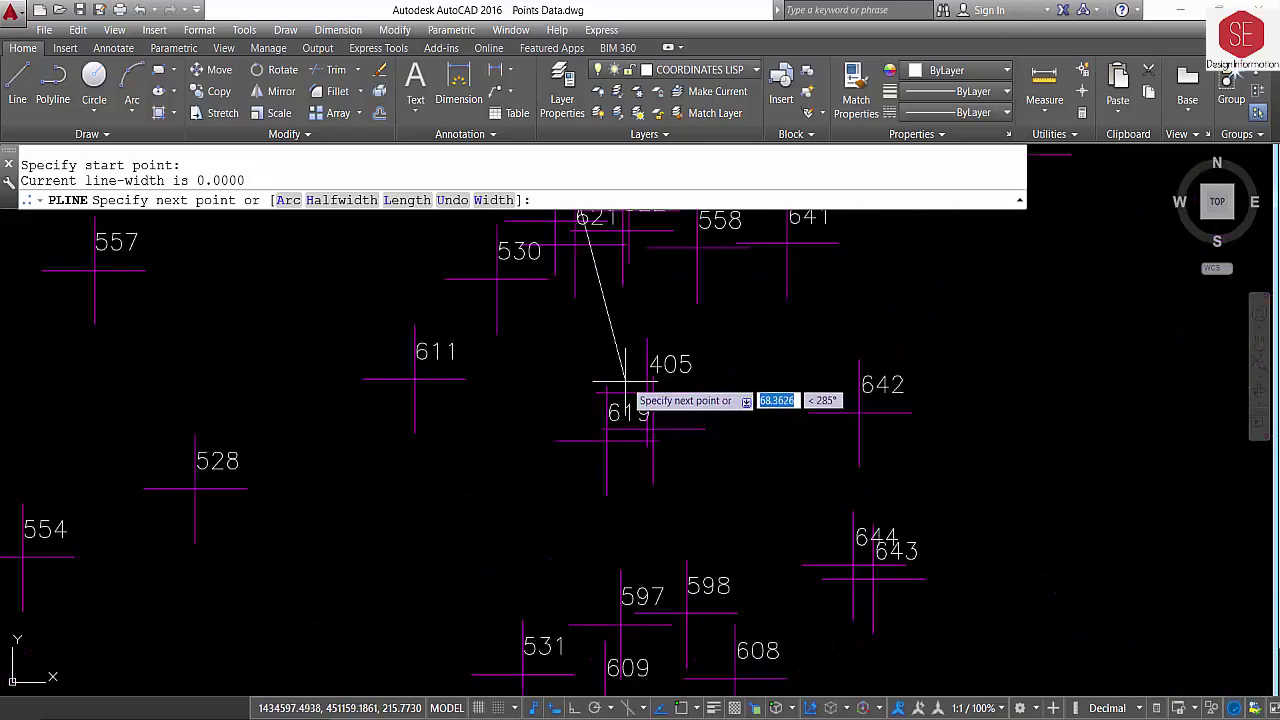
click(615, 408)
scroll(518, 325, down, 2)
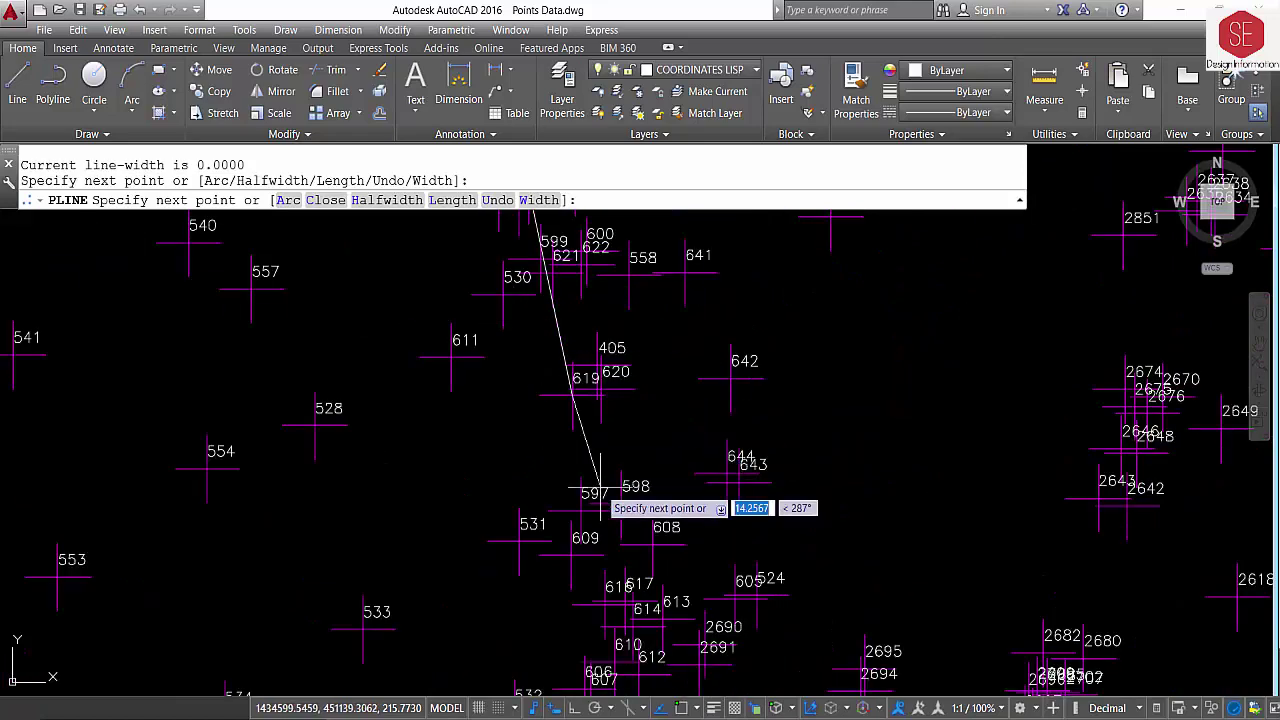
click(650, 528)
scroll(680, 328, down, 2)
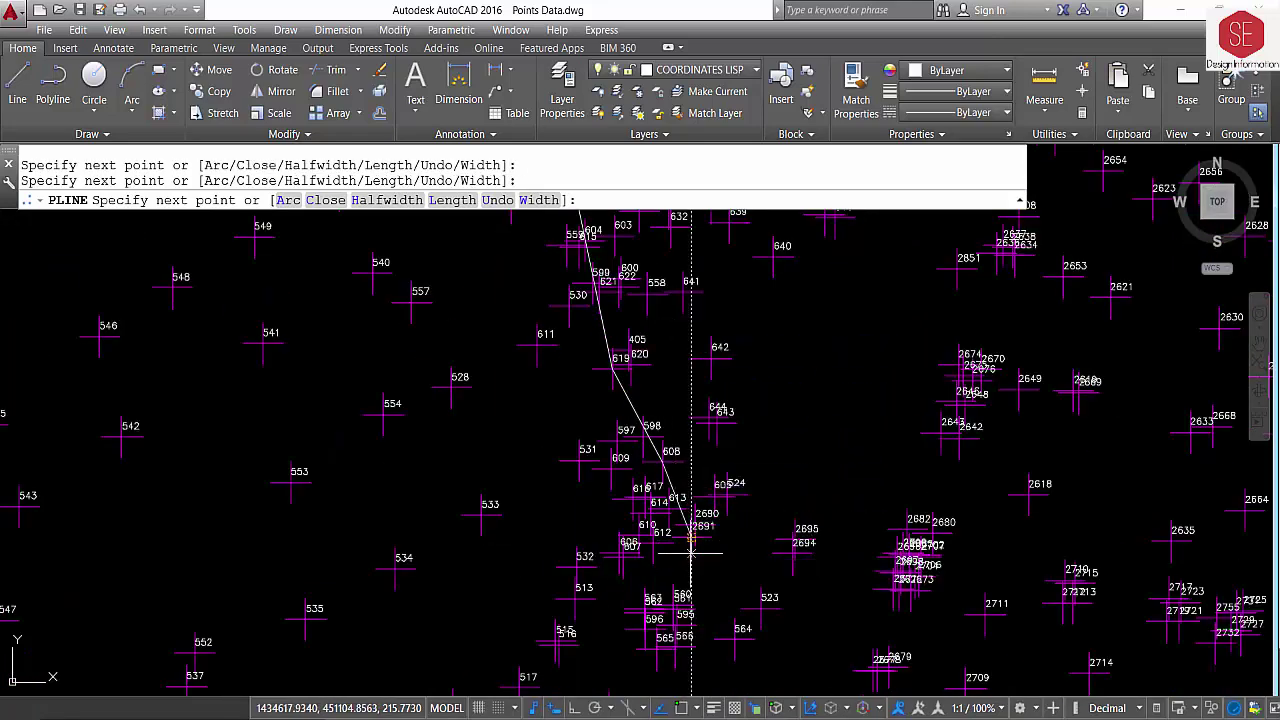
middle_drag(690, 538, 639, 366)
click(729, 568)
scroll(703, 463, down, 3)
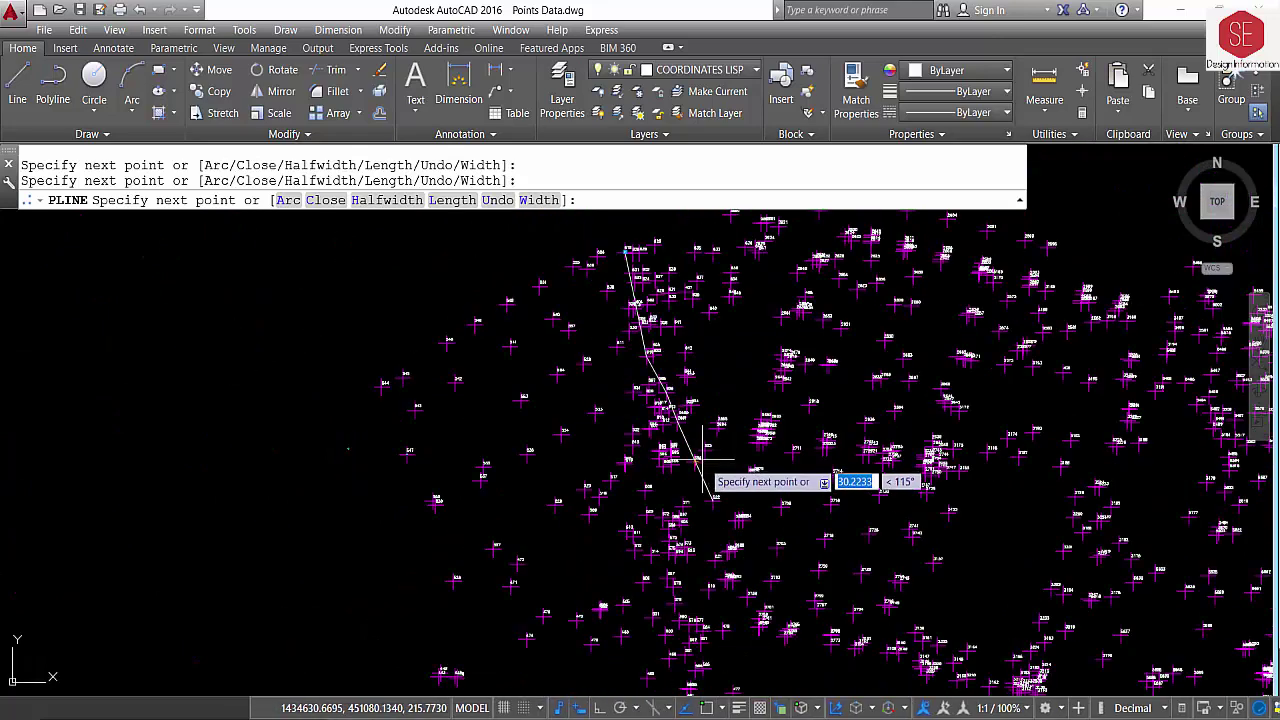
scroll(746, 563, up, 3)
scroll(722, 434, down, 3)
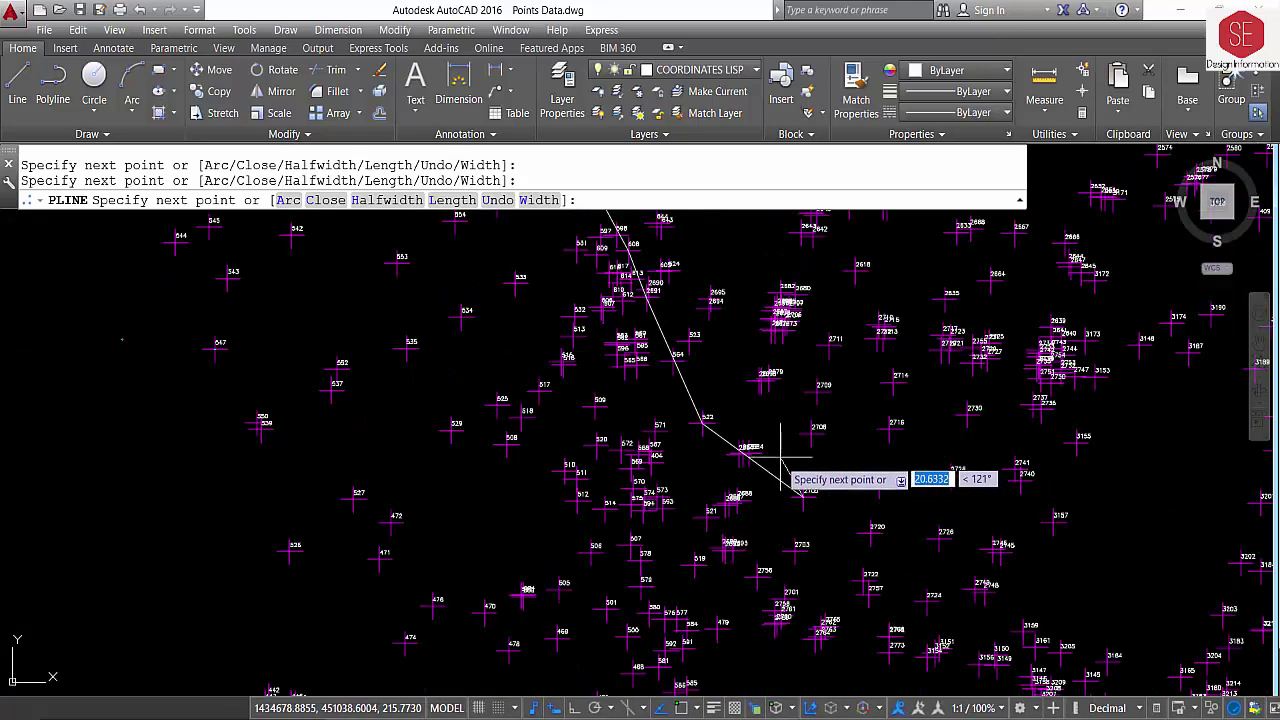
Step: Continue the polyline with vertices at the successive survey points along the road
click(760, 462)
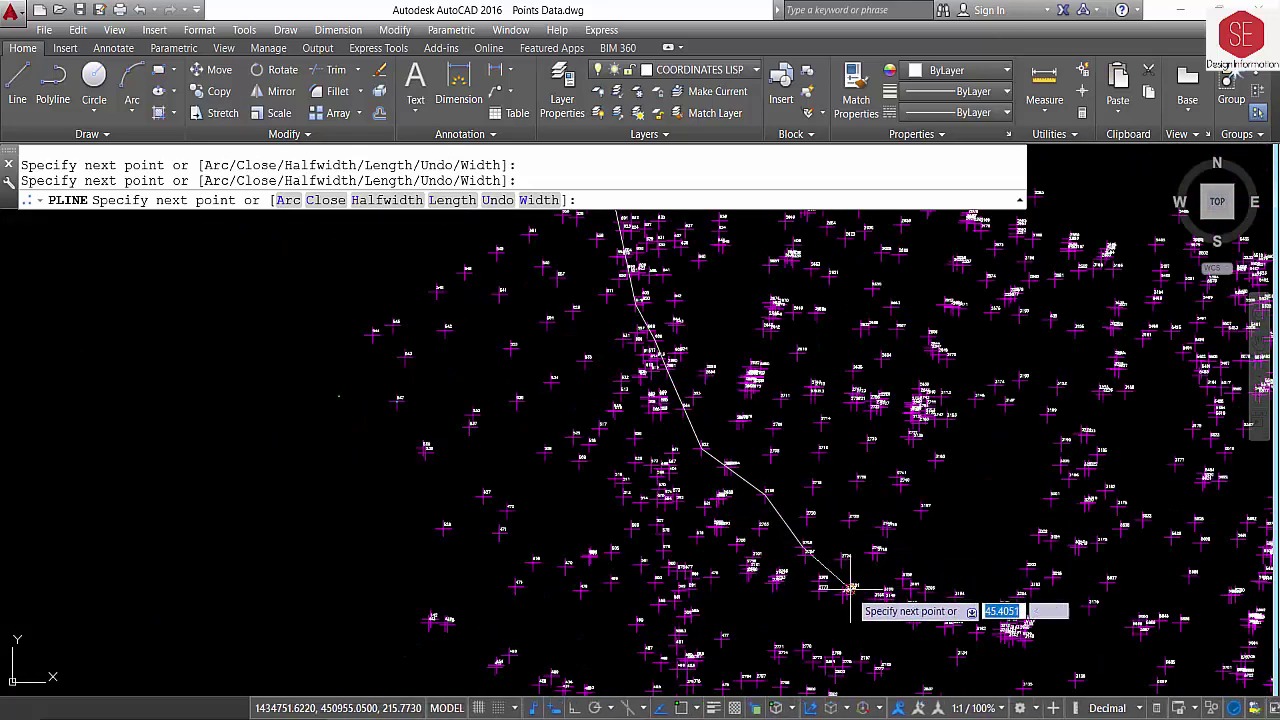
middle_drag(819, 576, 725, 365)
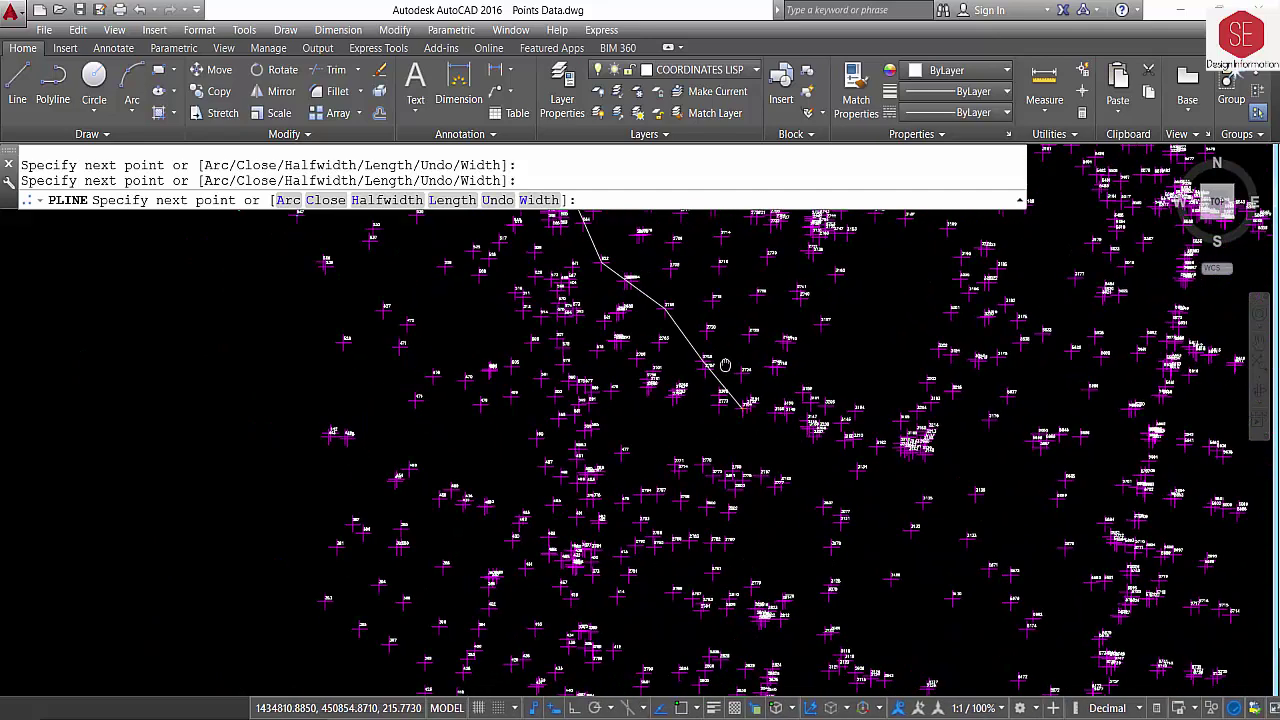
click(832, 548)
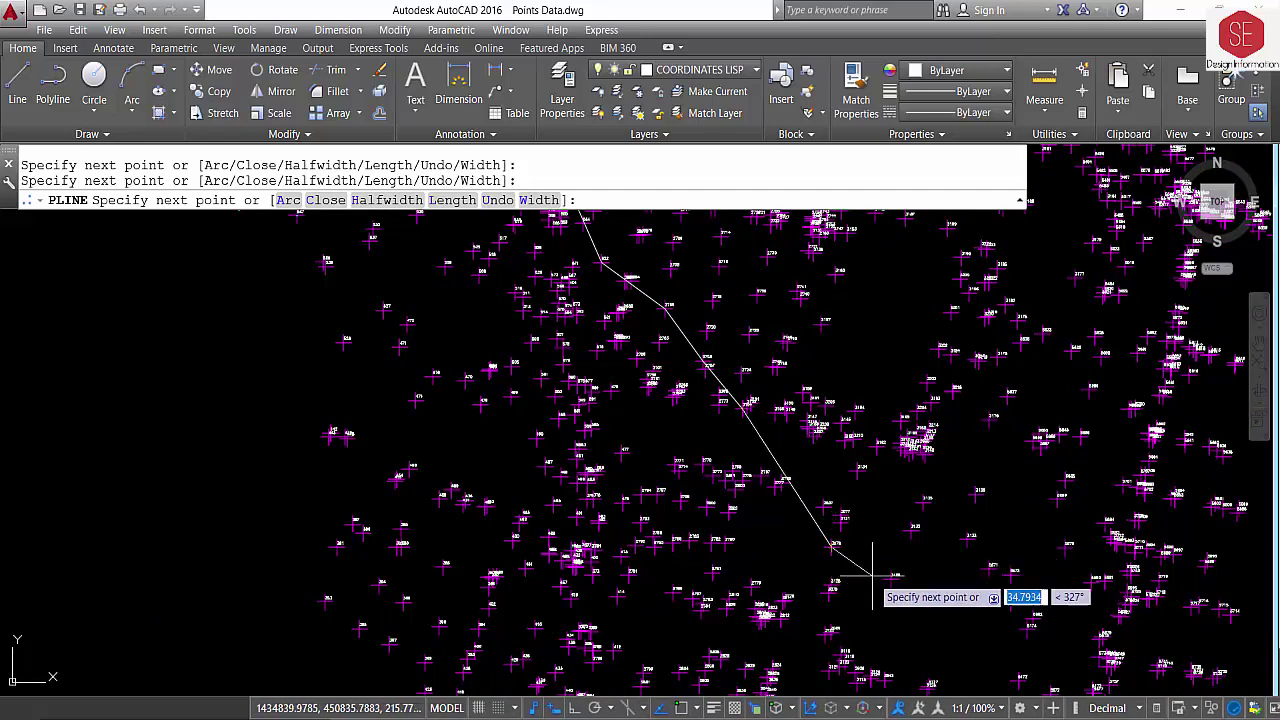
click(891, 580)
scroll(855, 429, down, 2)
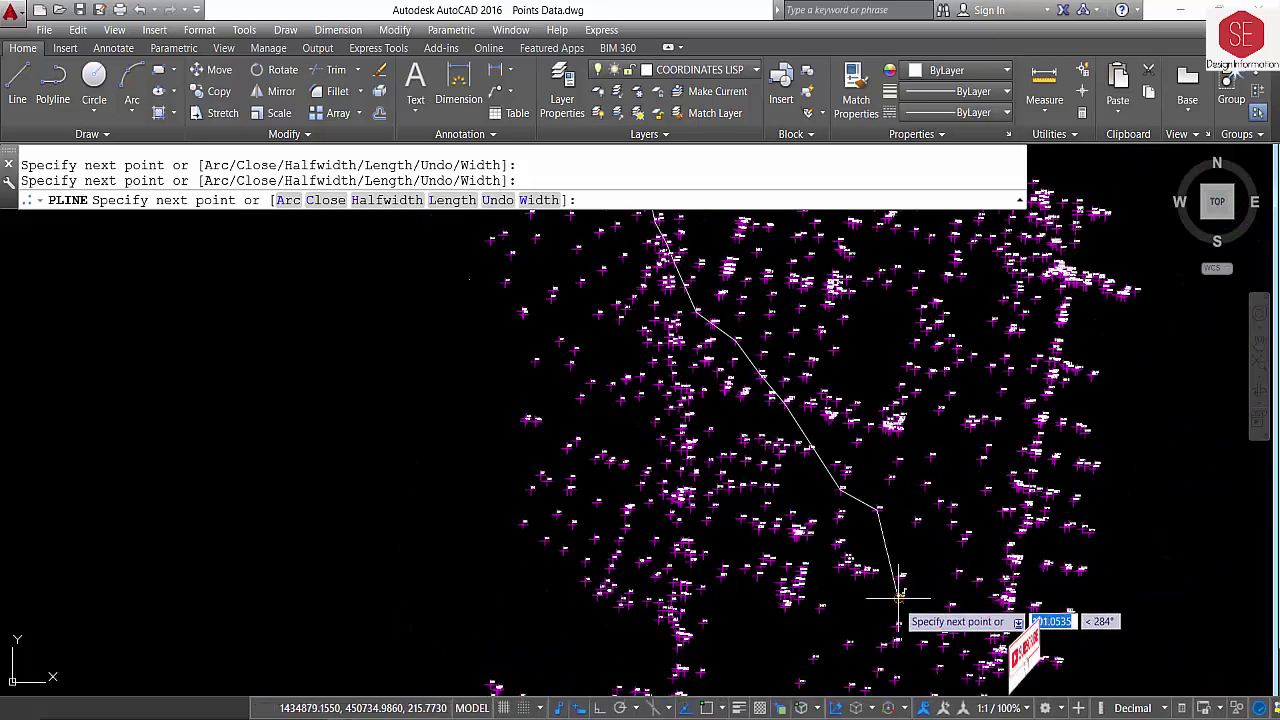
click(895, 598)
scroll(895, 386, up, 1)
scroll(899, 548, up, 1)
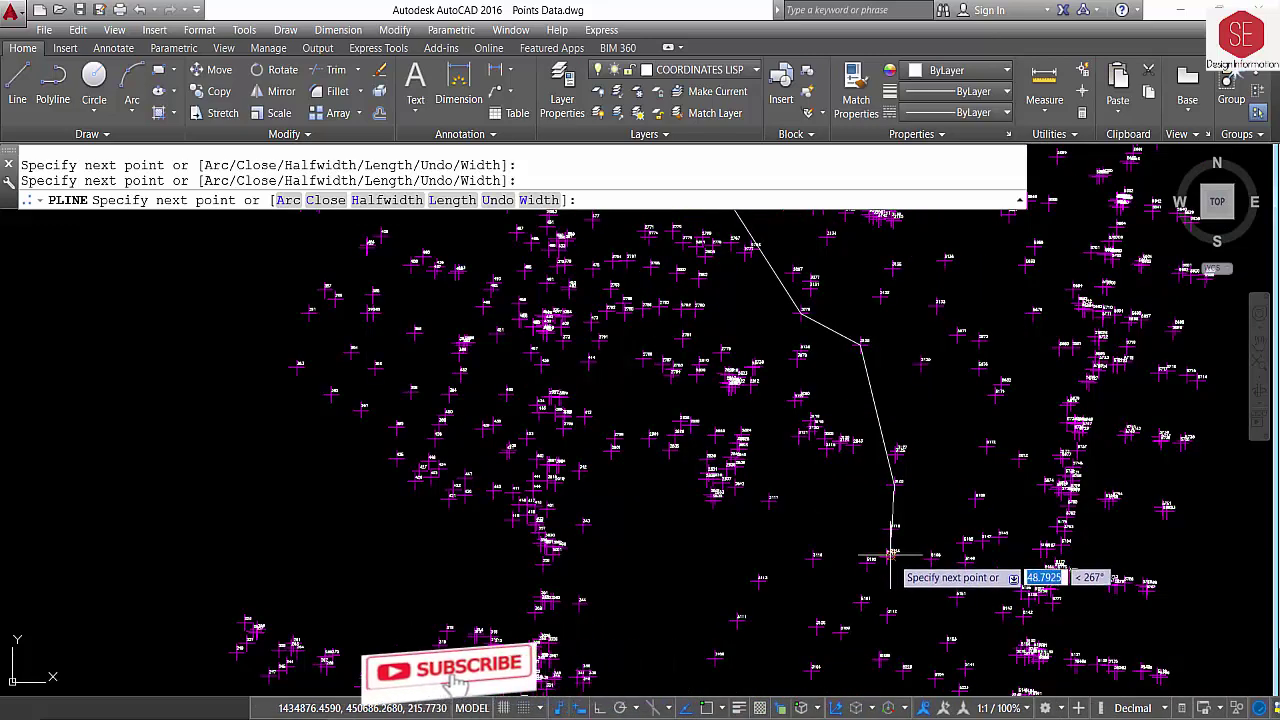
click(891, 551)
scroll(826, 386, down, 2)
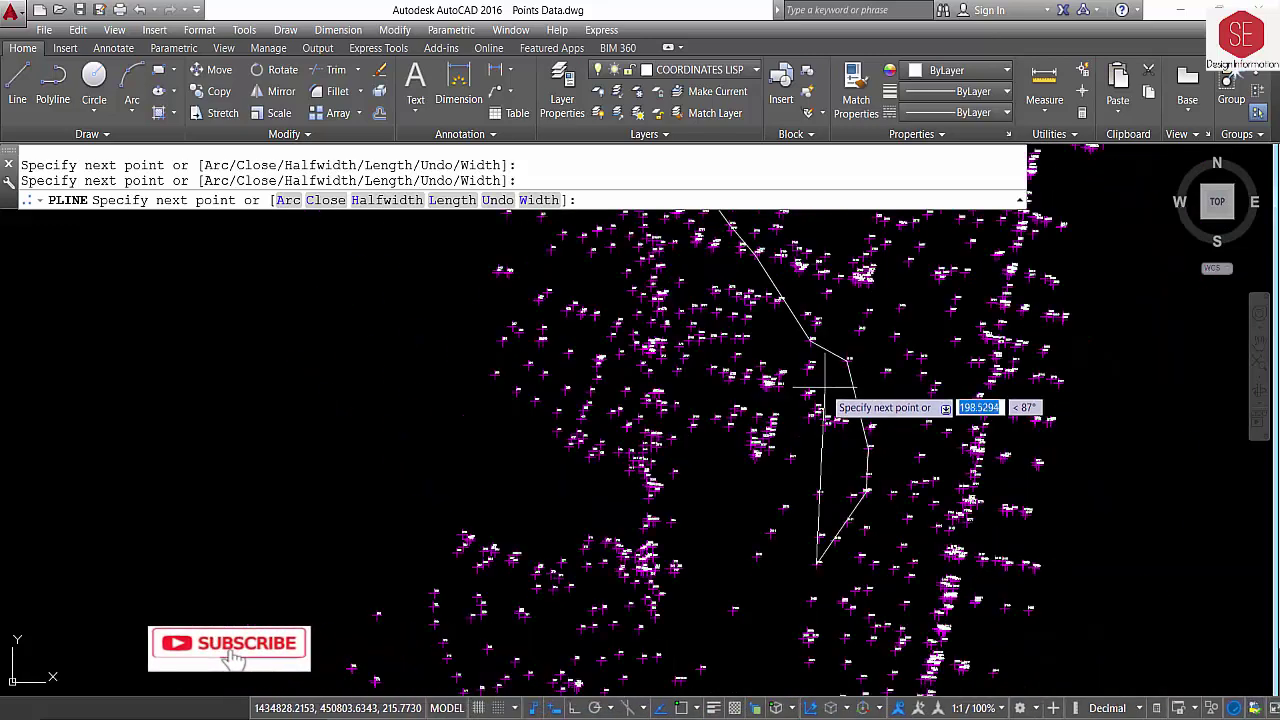
click(819, 562)
scroll(785, 452, down, 2)
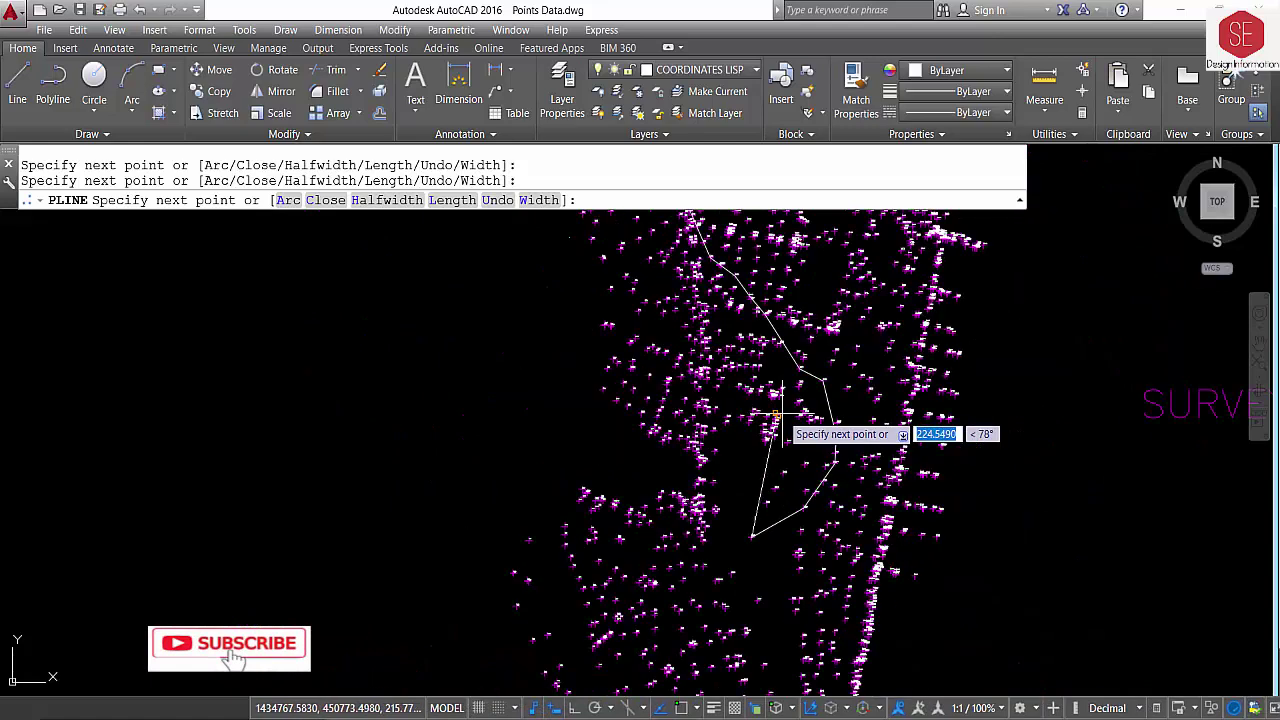
click(755, 515)
scroll(734, 528, up, 2)
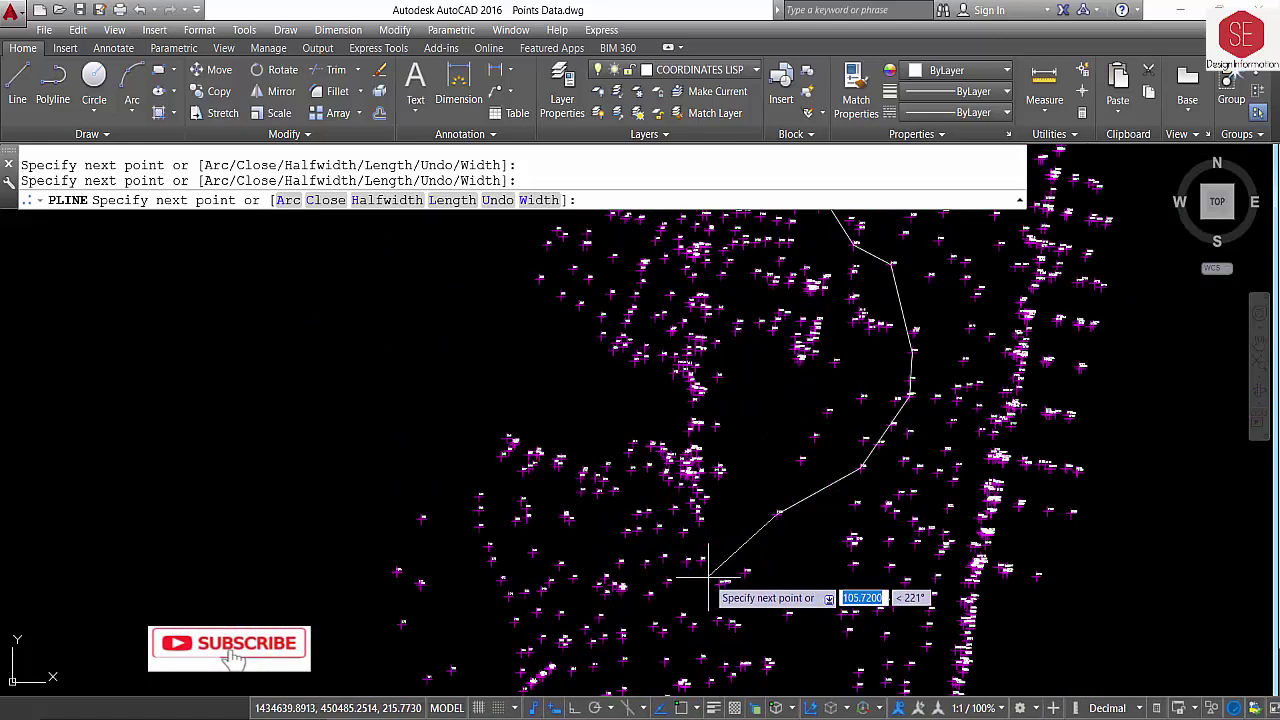
click(657, 623)
scroll(709, 357, down, 2)
scroll(641, 591, up, 2)
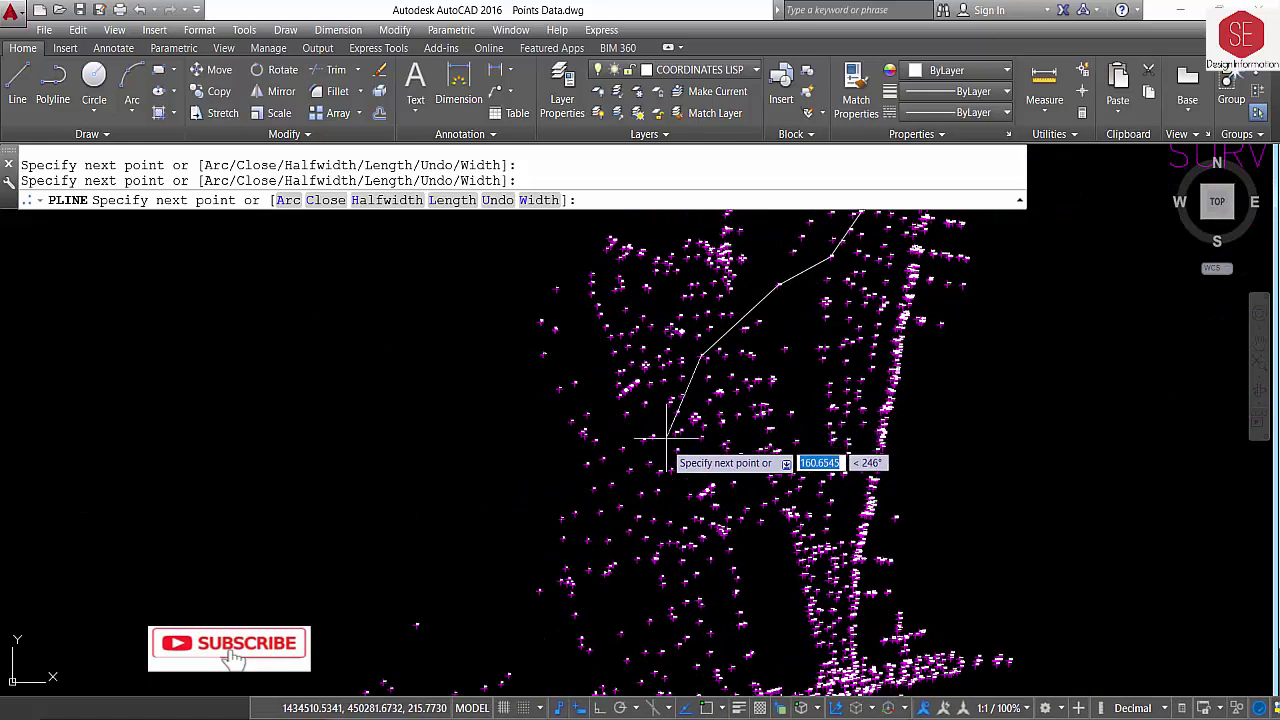
click(640, 459)
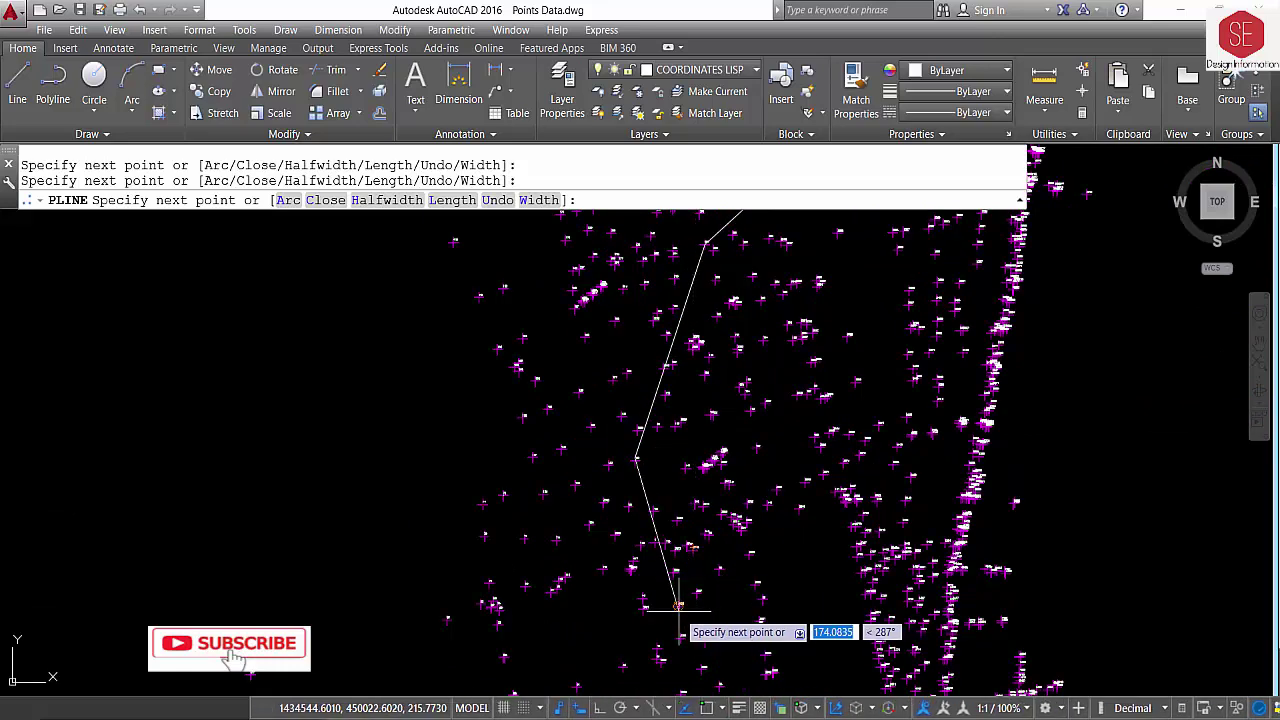
click(677, 606)
scroll(527, 381, down, 2)
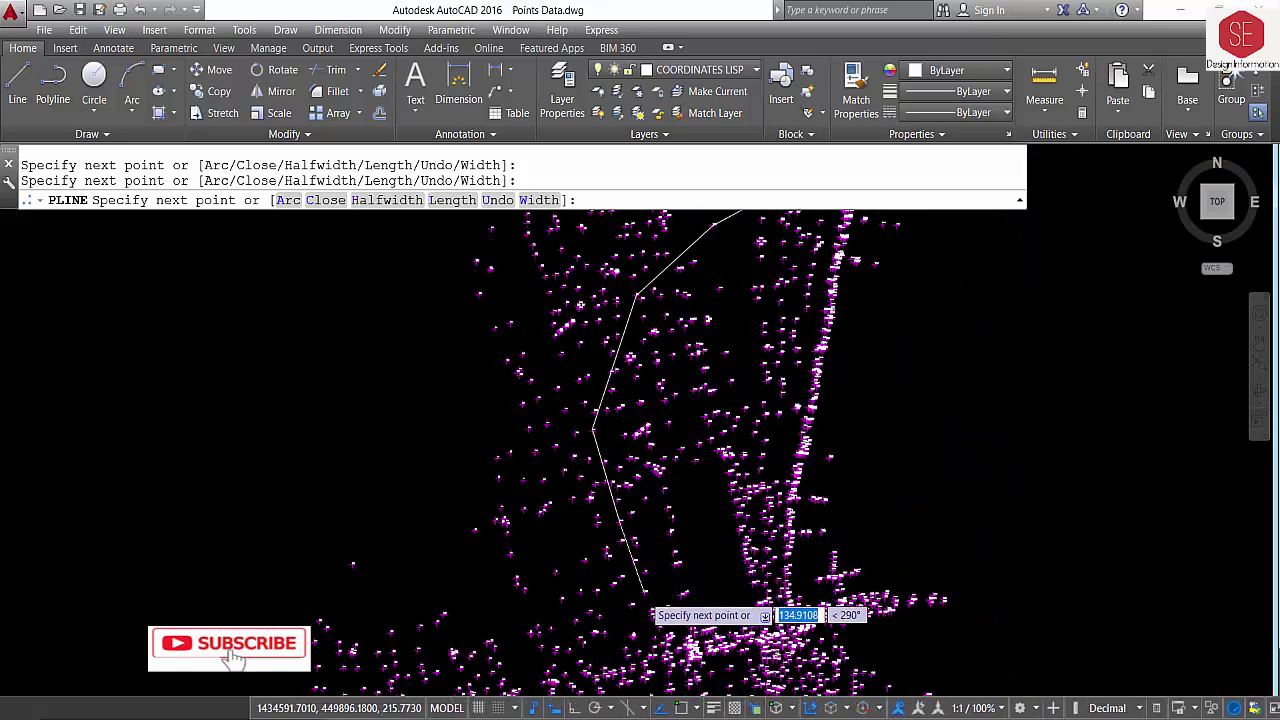
scroll(645, 585, up, 3)
scroll(600, 280, up, 1)
scroll(597, 285, down, 1)
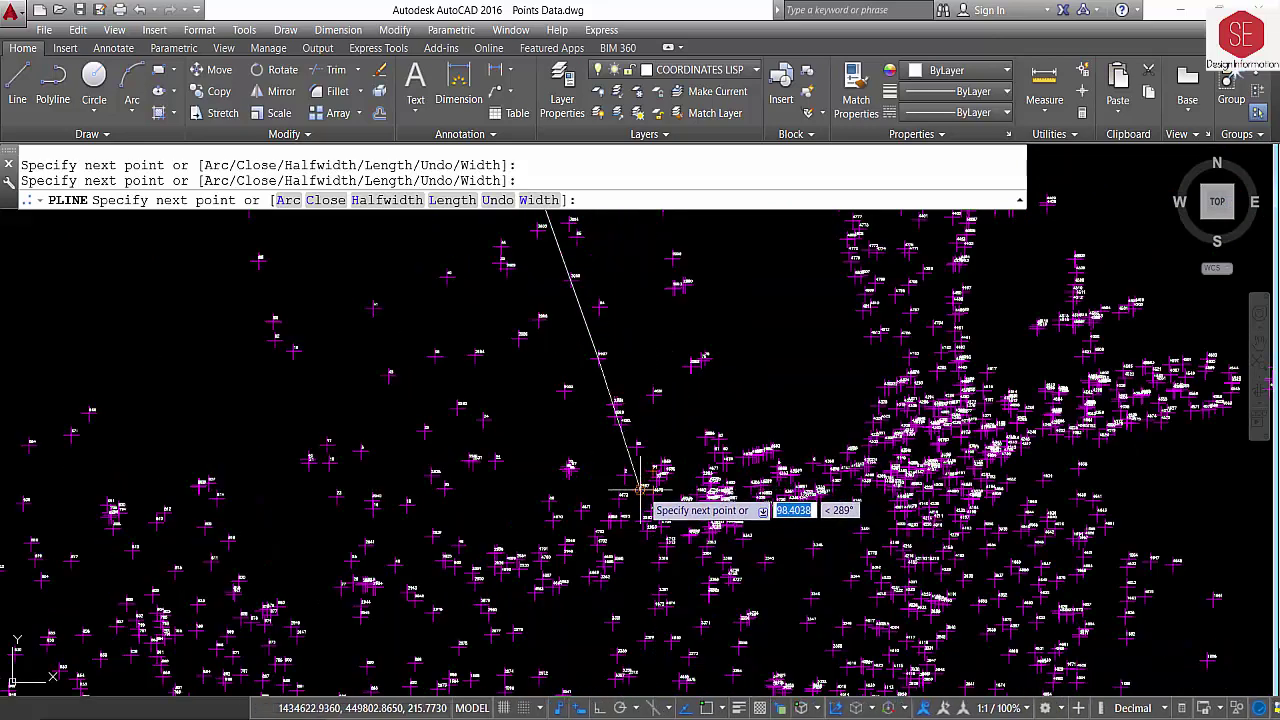
click(652, 488)
Step: Extend the polyline through the dense point cluster down to the bottom survey point
scroll(668, 385, down, 1)
scroll(670, 372, down, 1)
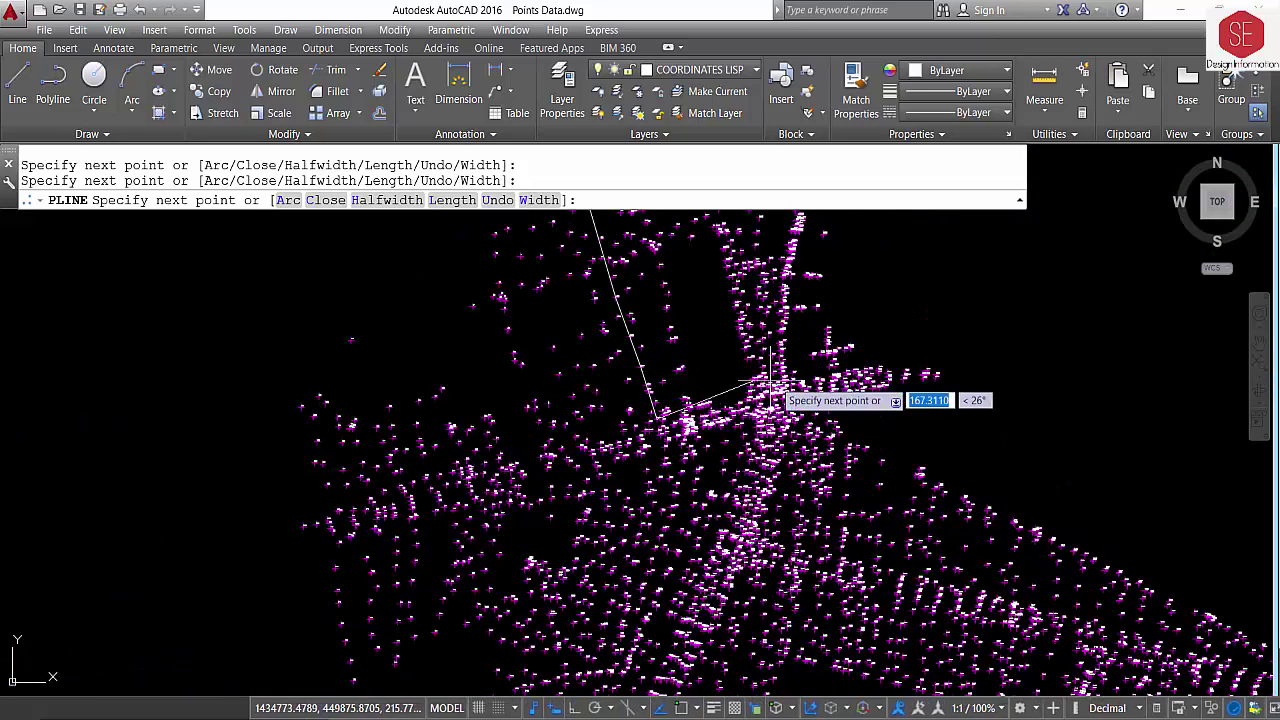
scroll(770, 395, up, 2)
scroll(786, 357, down, 1)
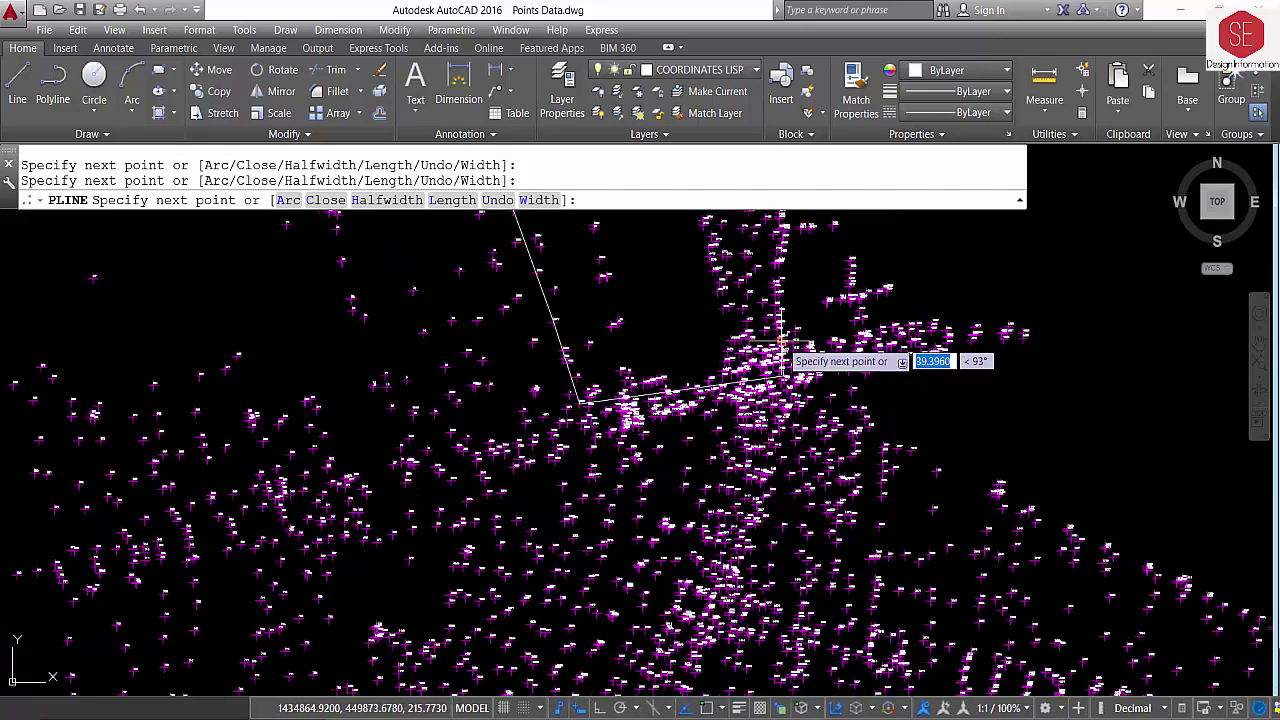
click(788, 355)
scroll(786, 380, up, 1)
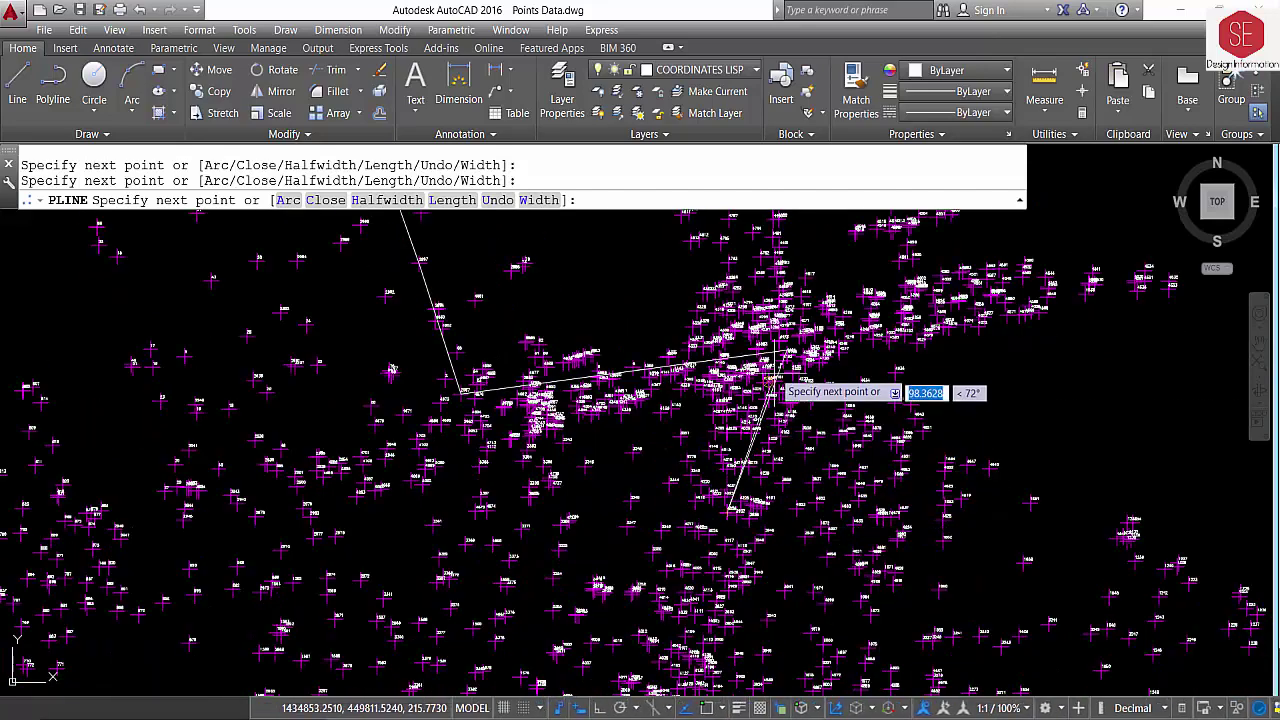
scroll(750, 495, up, 2)
scroll(737, 495, up, 1)
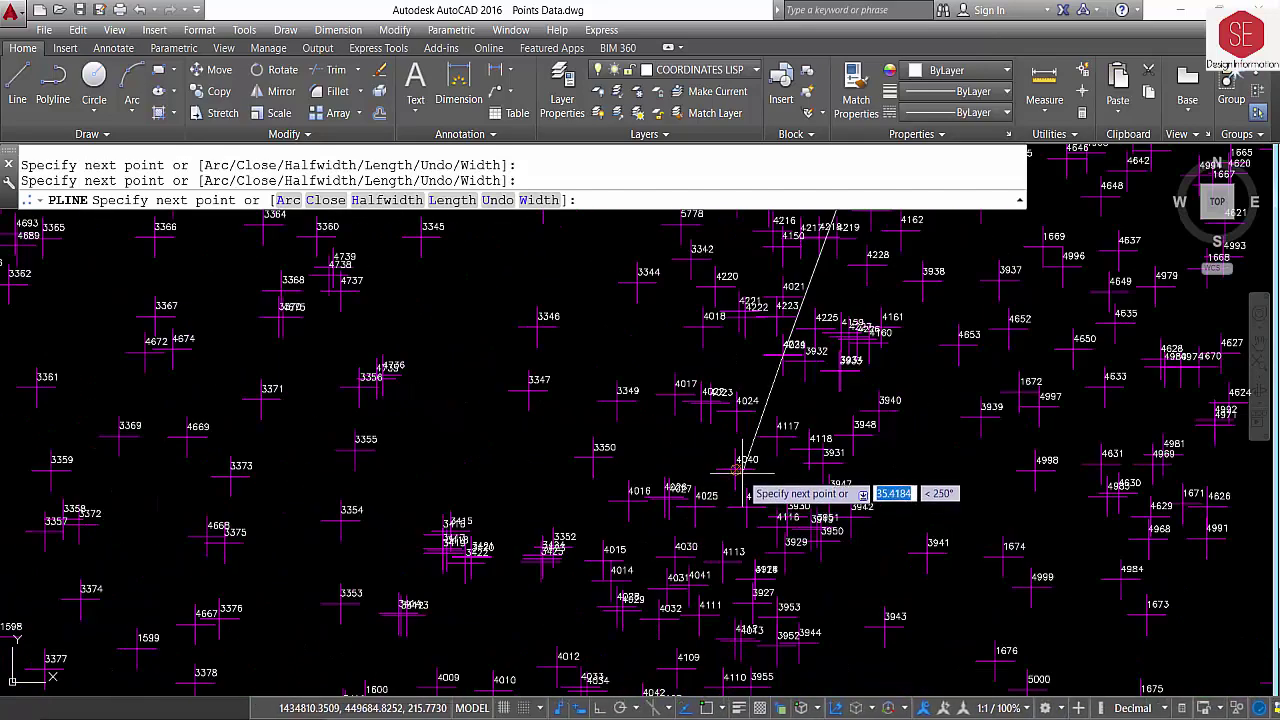
scroll(775, 450, down, 3)
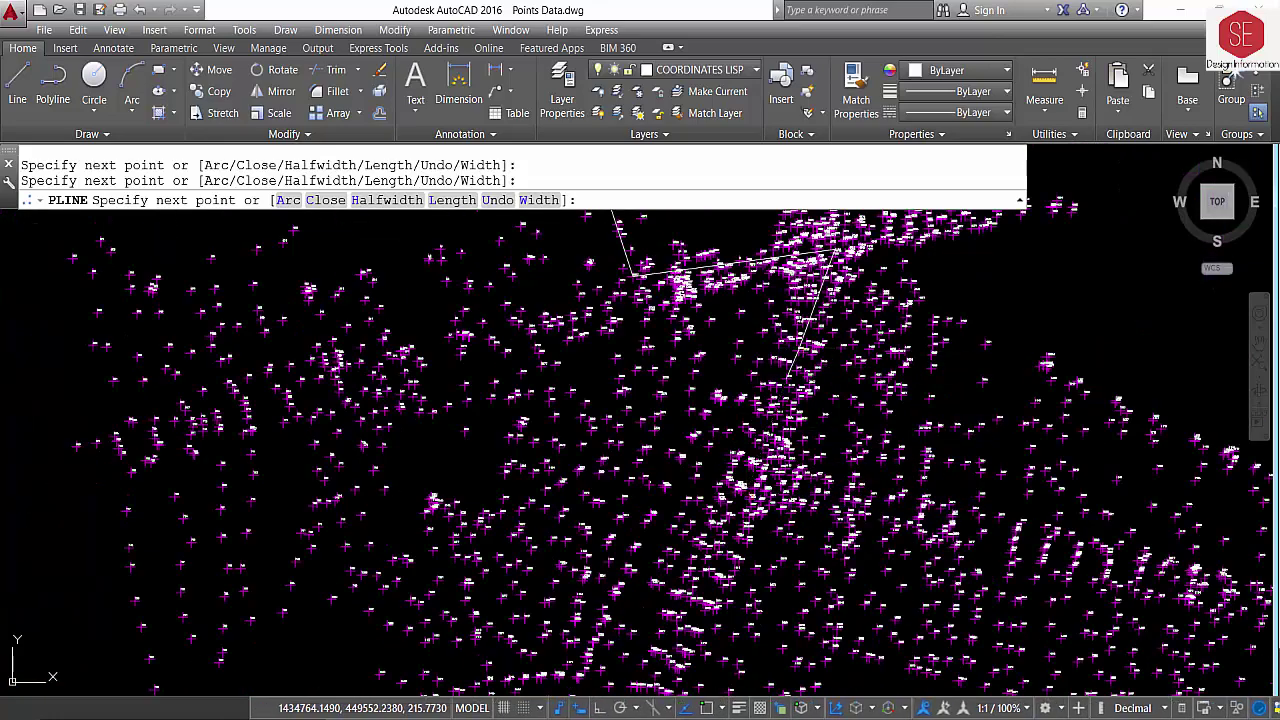
scroll(775, 395, down, 2)
scroll(740, 470, up, 1)
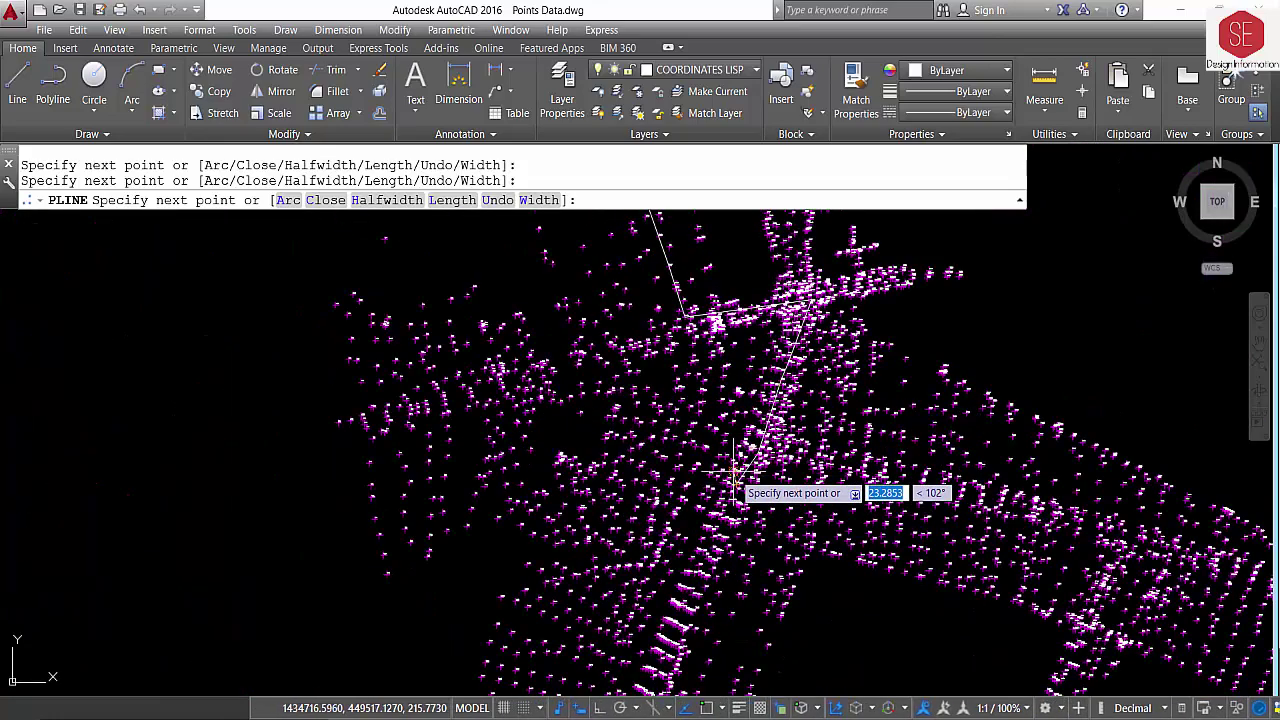
scroll(693, 590, up, 3)
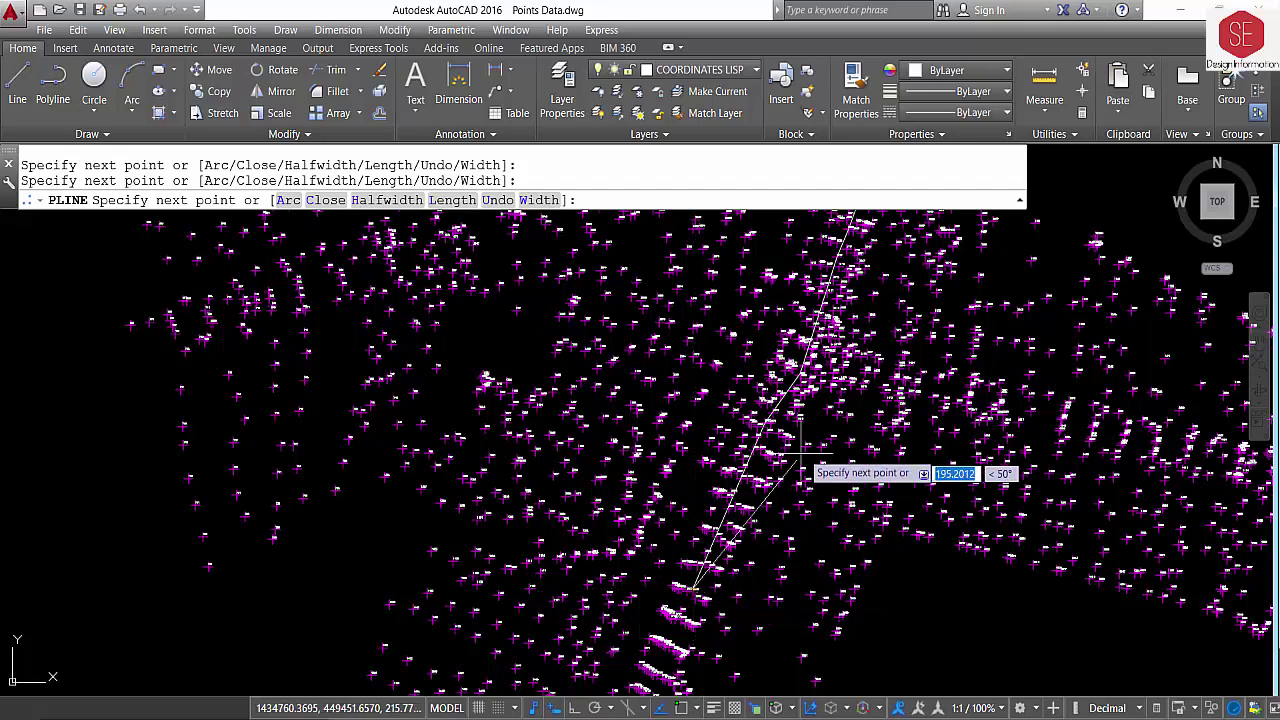
scroll(785, 470, up, 2)
scroll(735, 480, up, 2)
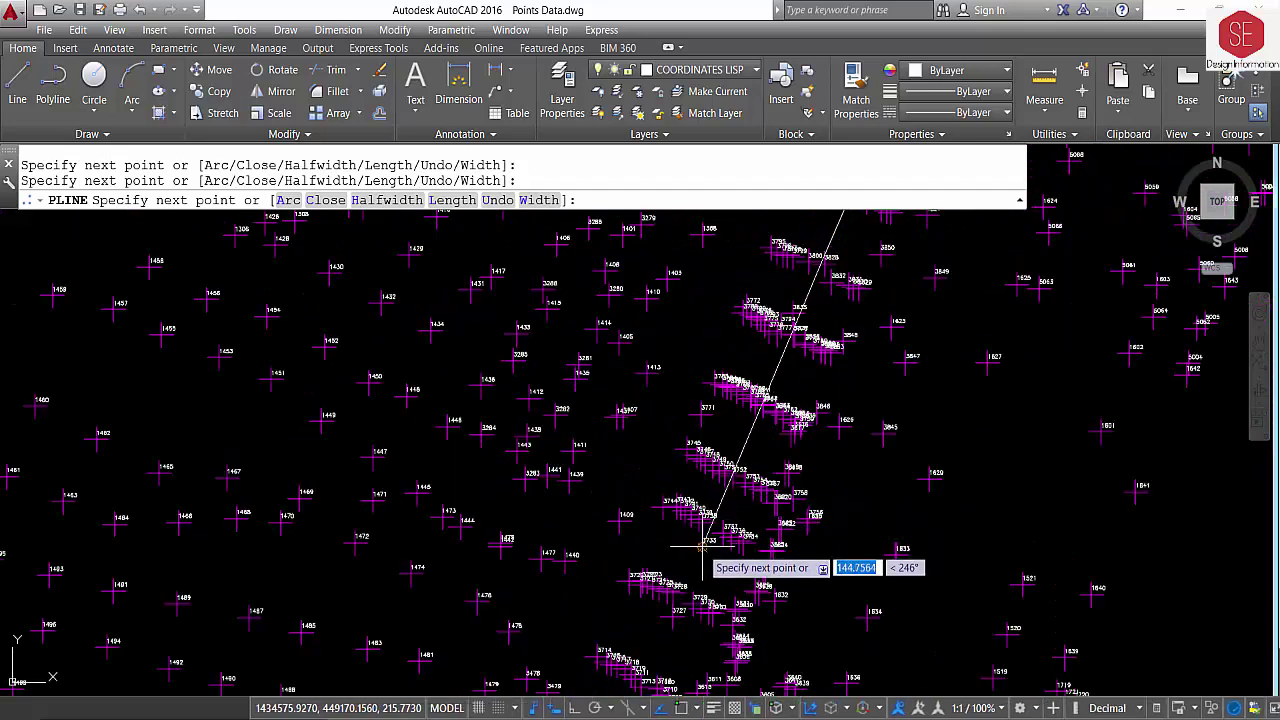
scroll(715, 540, down, 3)
click(757, 522)
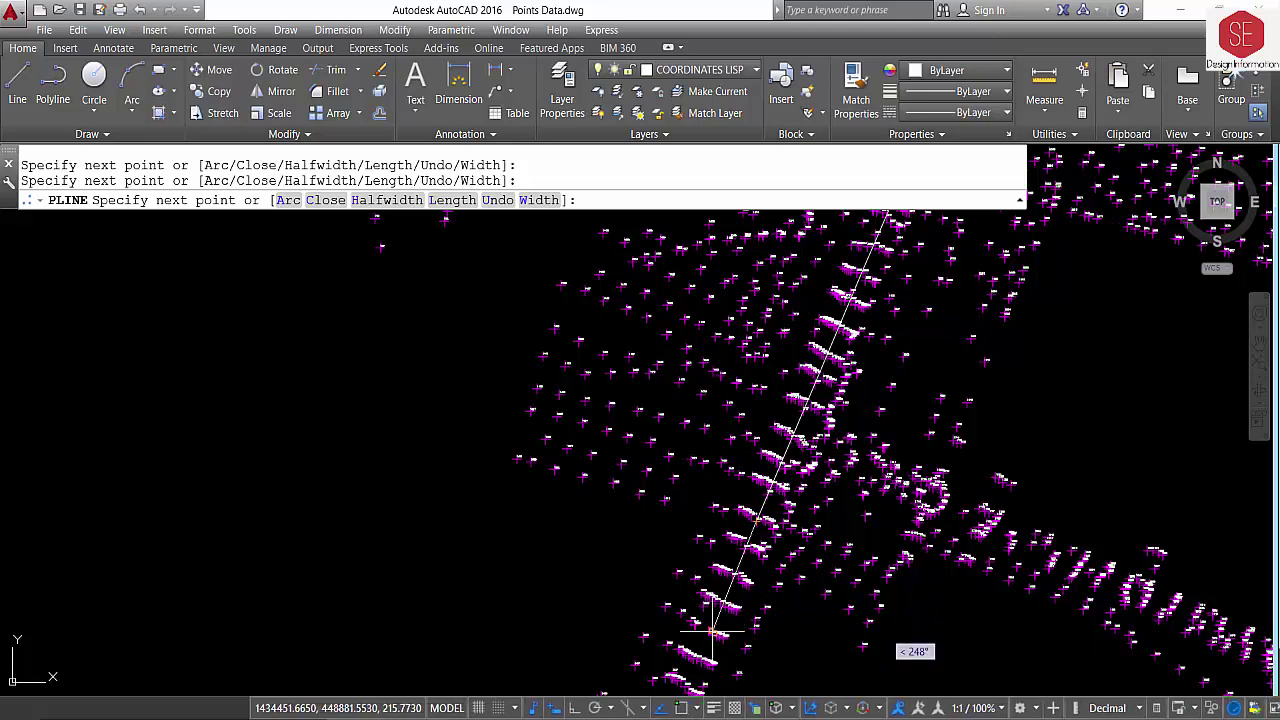
scroll(740, 590, up, 2)
scroll(820, 330, up, 2)
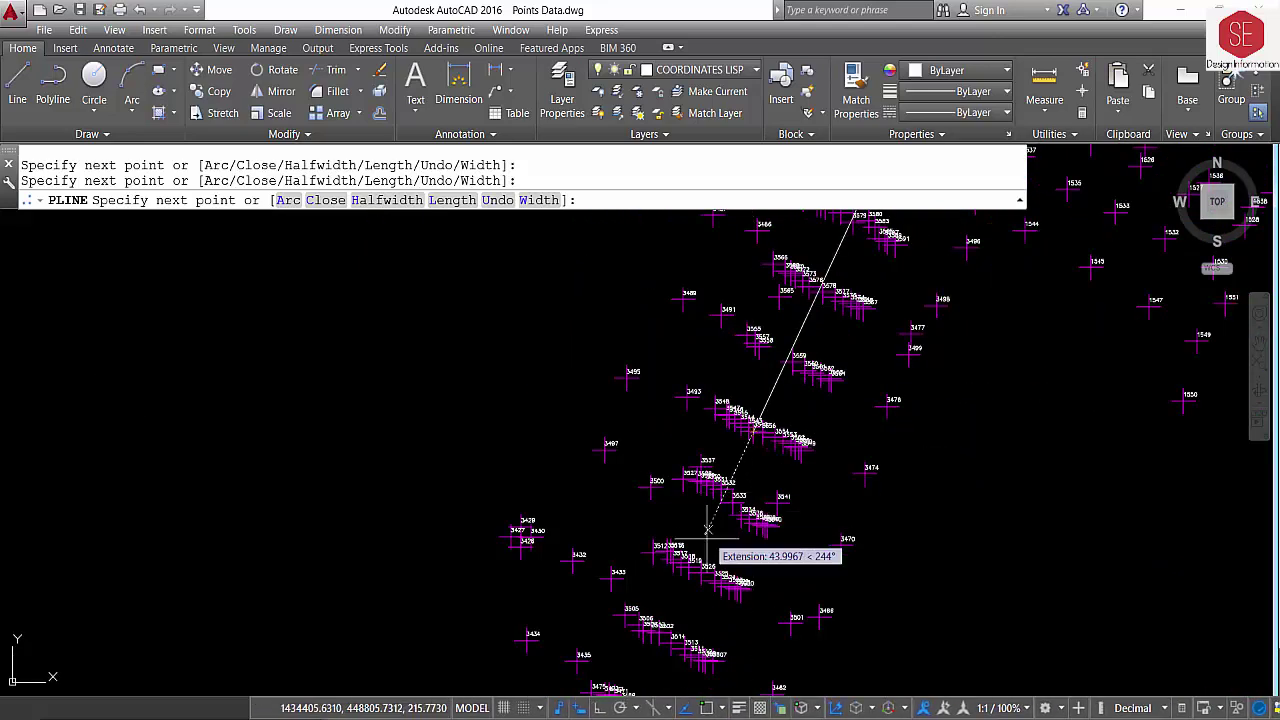
scroll(740, 410, down, 2)
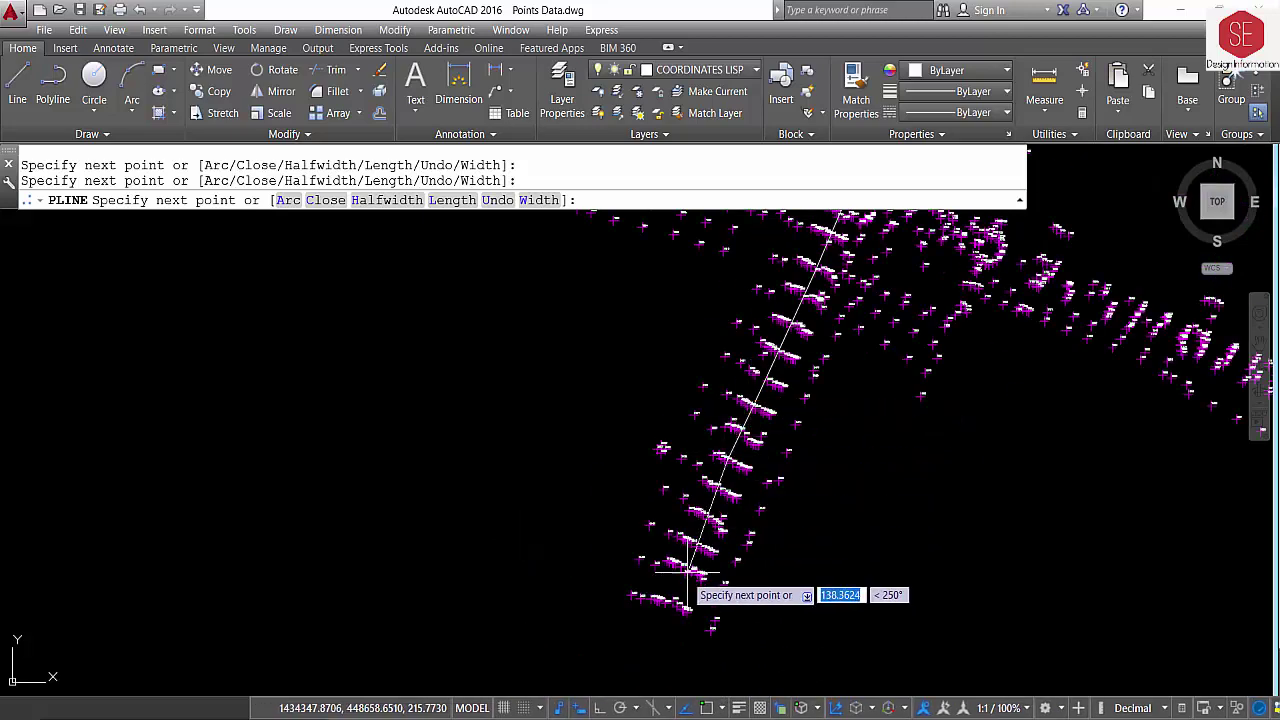
click(665, 600)
scroll(665, 600, down, 3)
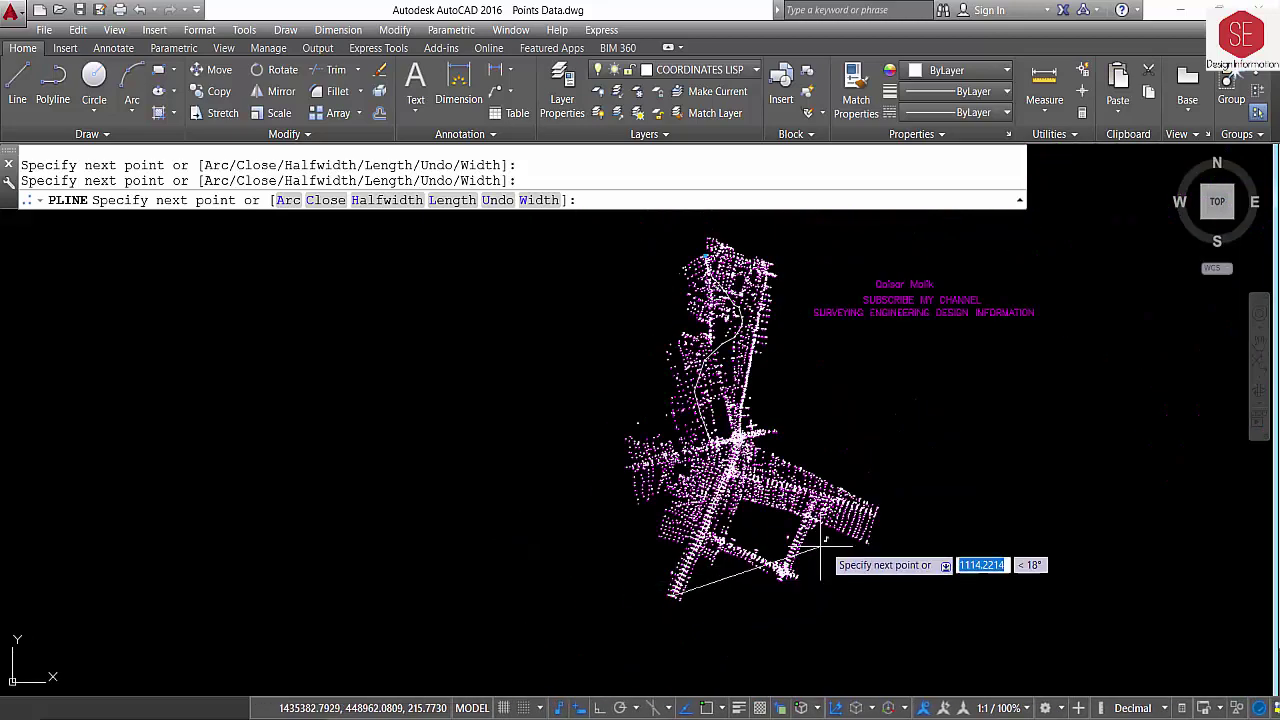
Step: End the road polyline, select it to confirm one continuous line, then clear the selection
right_click(946, 484)
click(996, 232)
scroll(720, 340, up, 2)
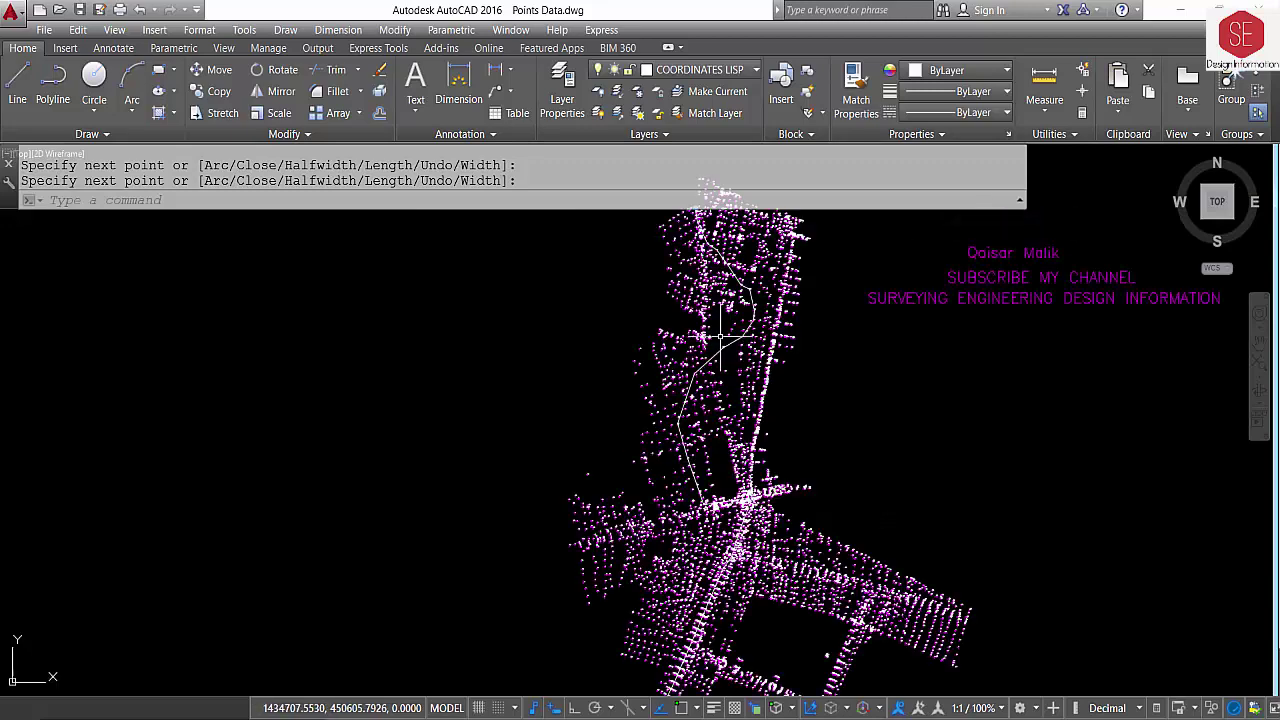
click(733, 345)
scroll(838, 404, down, 2)
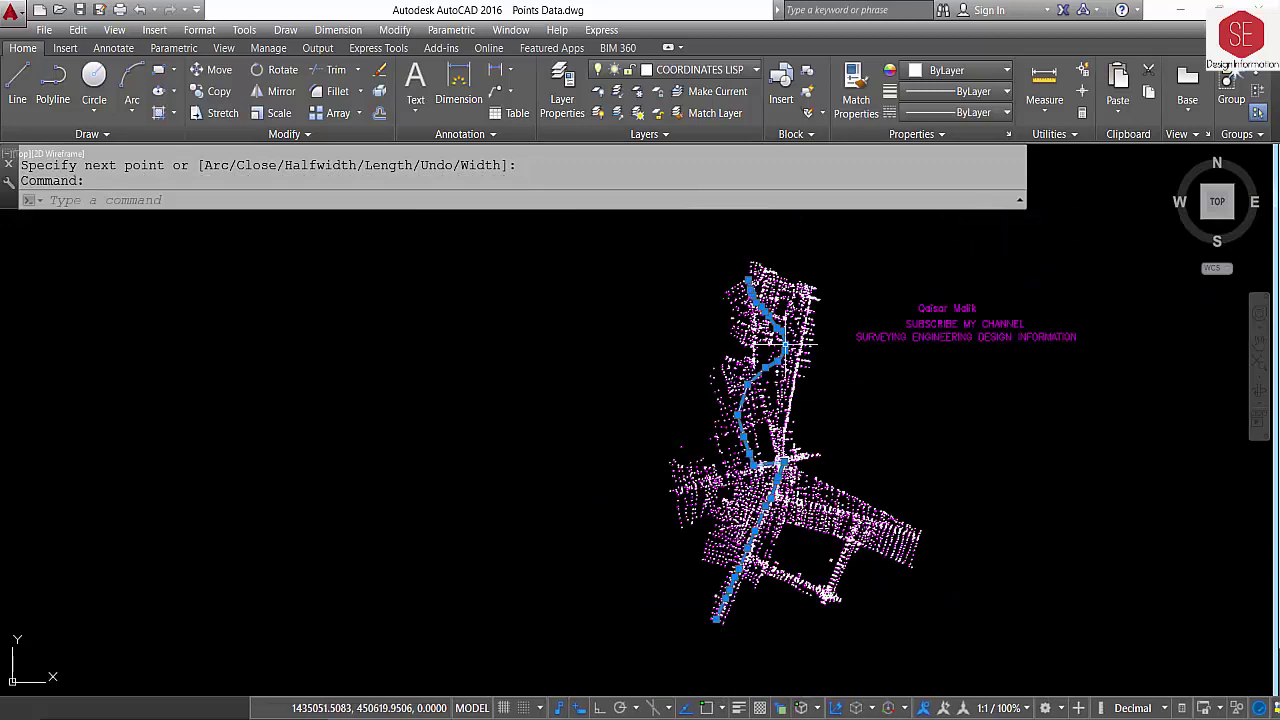
scroll(780, 391, up, 1)
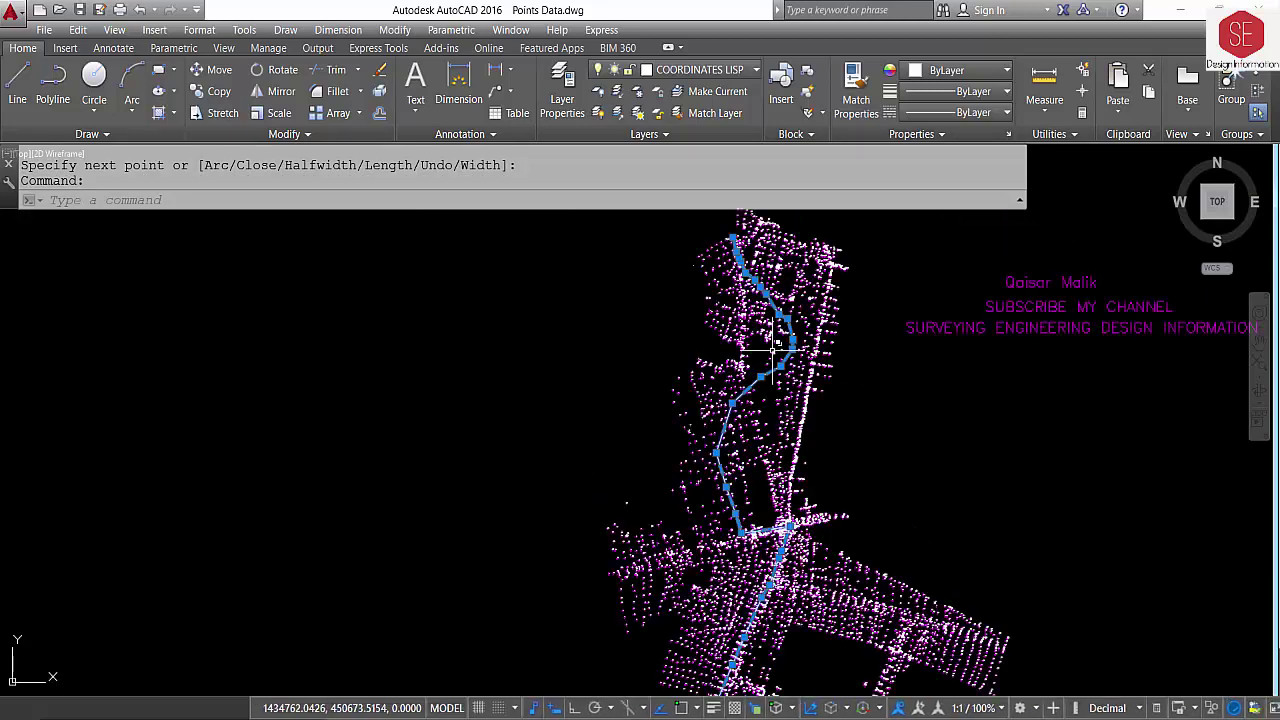
scroll(745, 385, up, 2)
scroll(709, 375, up, 1)
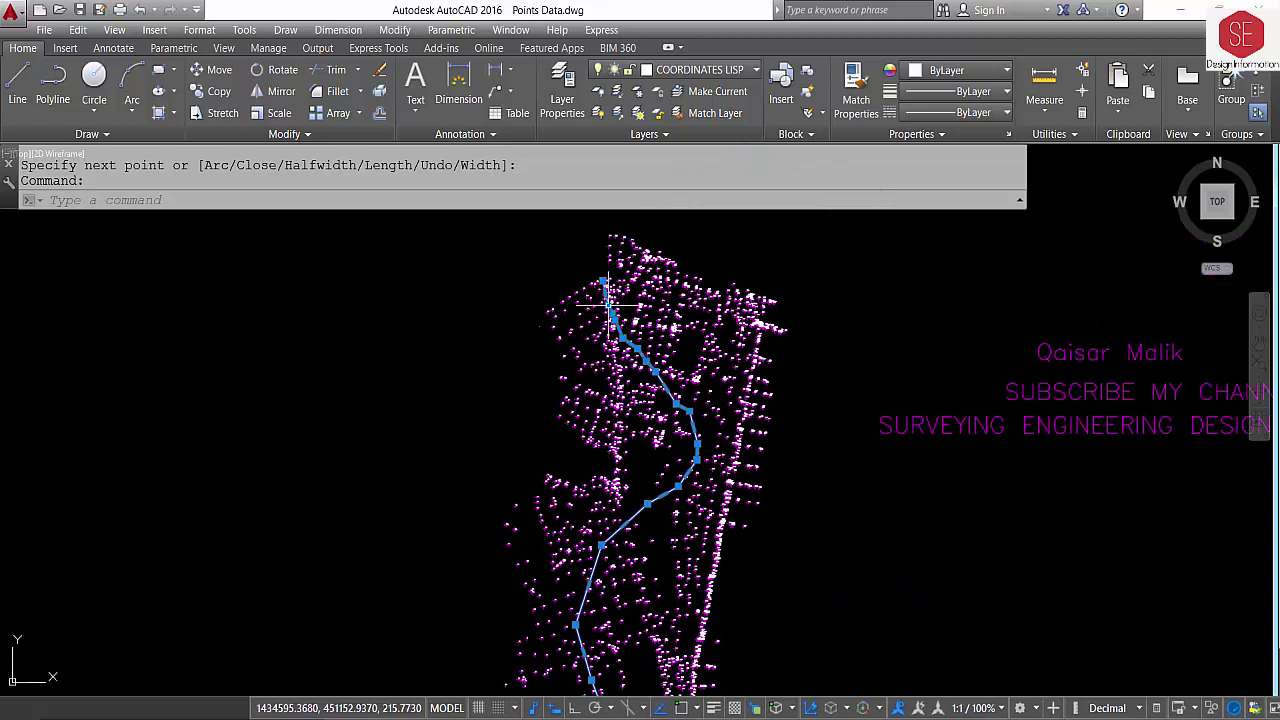
key(Escape)
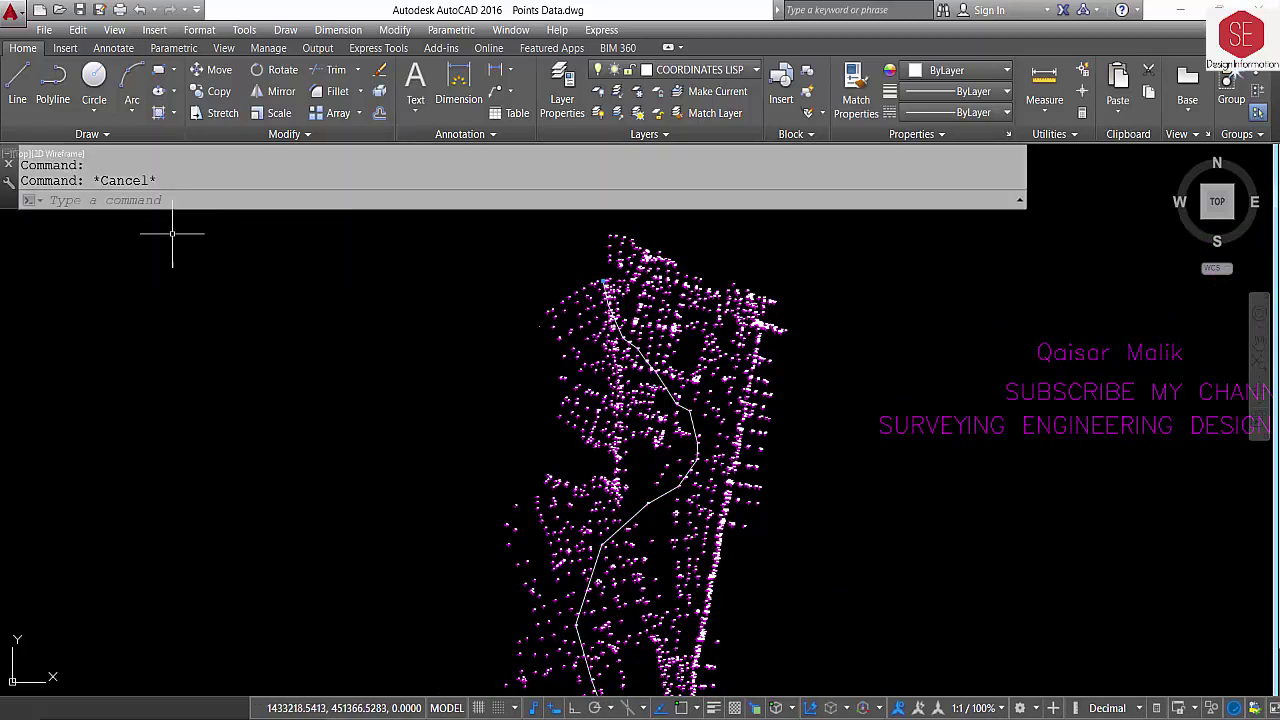
Step: Run EXPT on the road polyline and save its vertices as the Points Data text file
text(EXPpt)
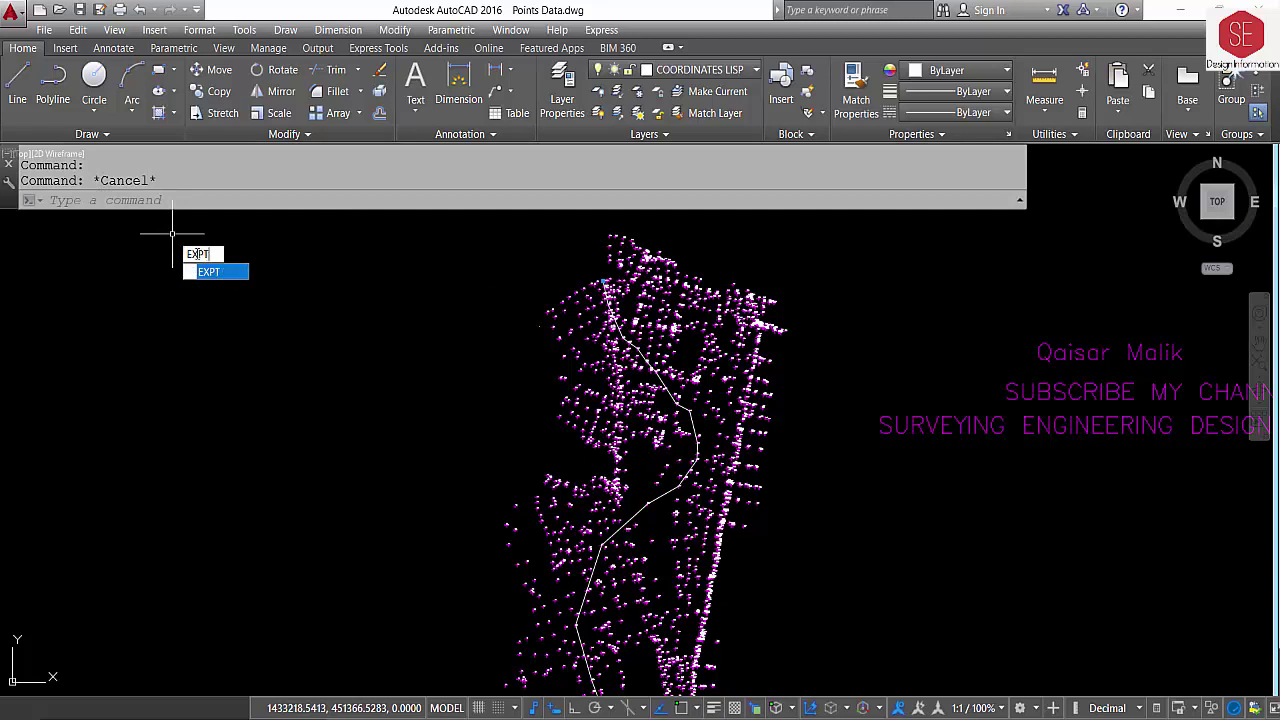
click(217, 273)
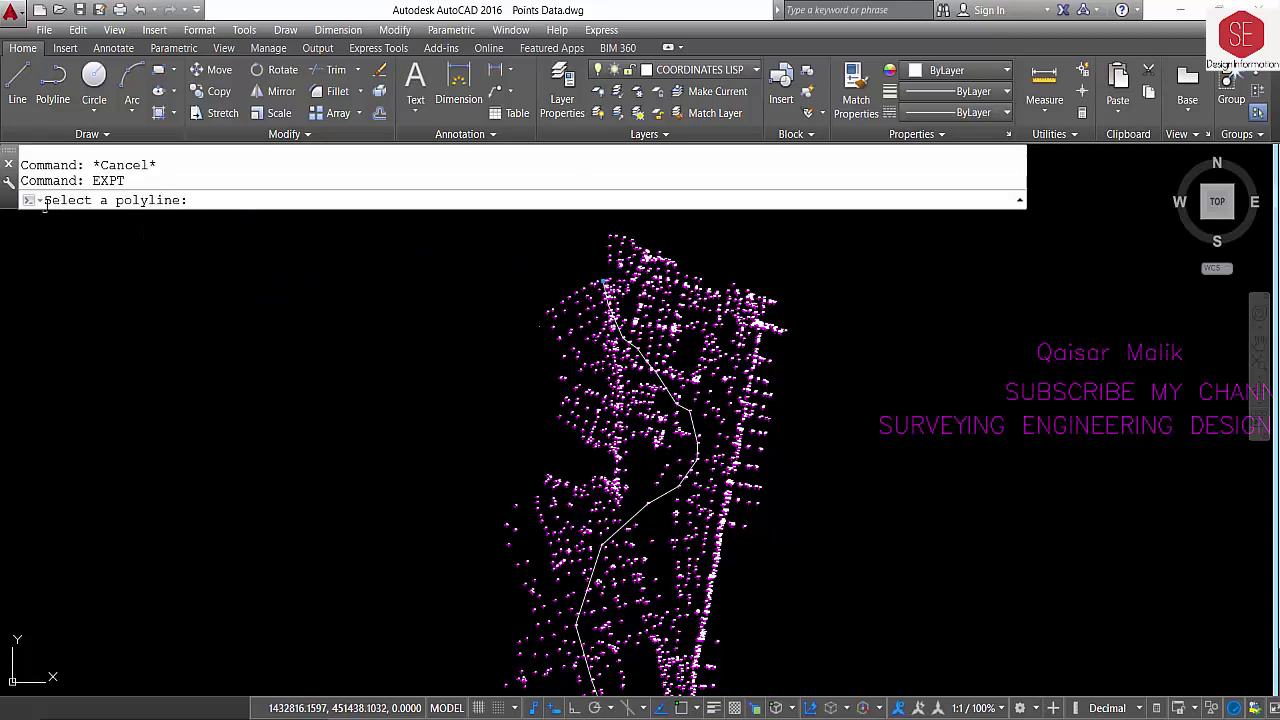
scroll(640, 300, up, 5)
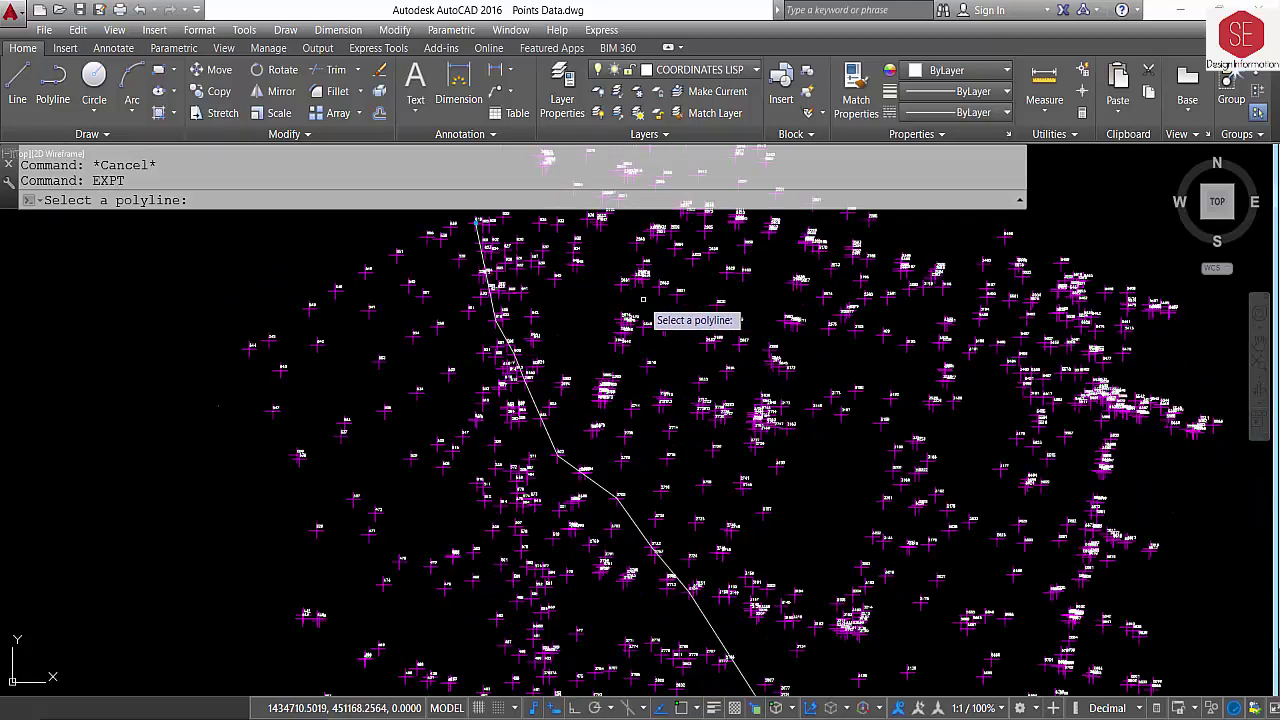
click(503, 338)
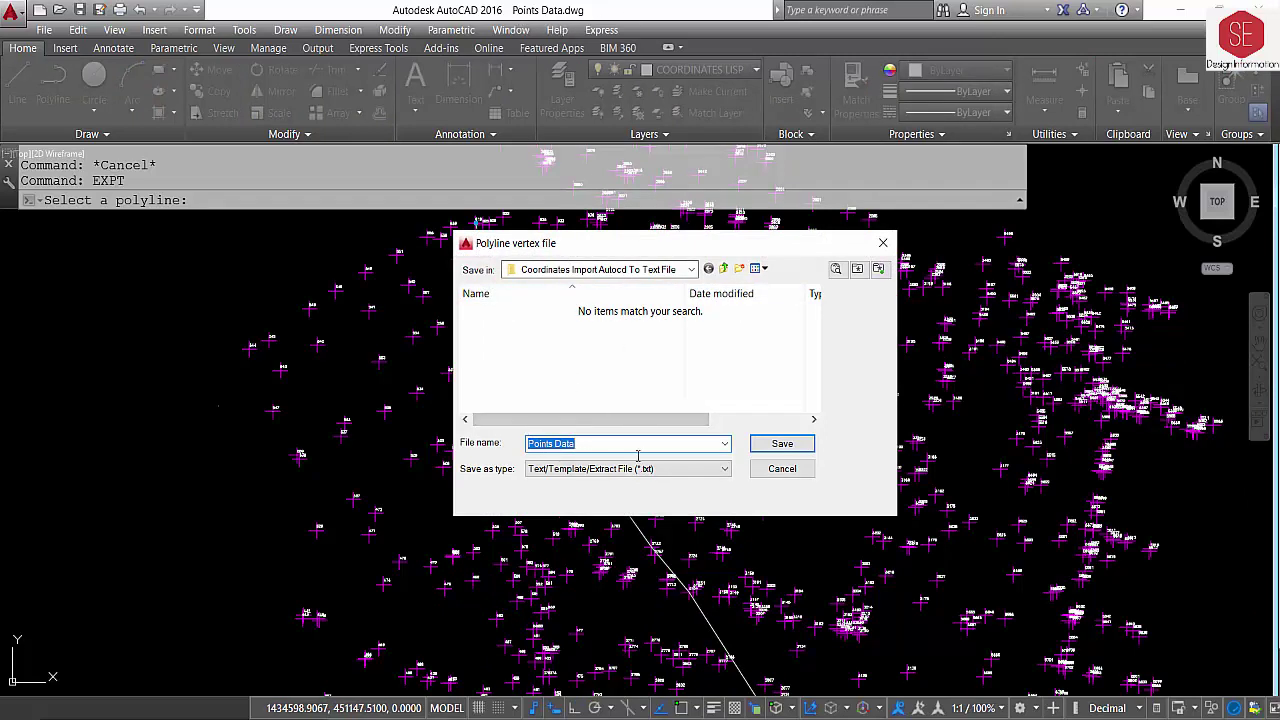
click(781, 445)
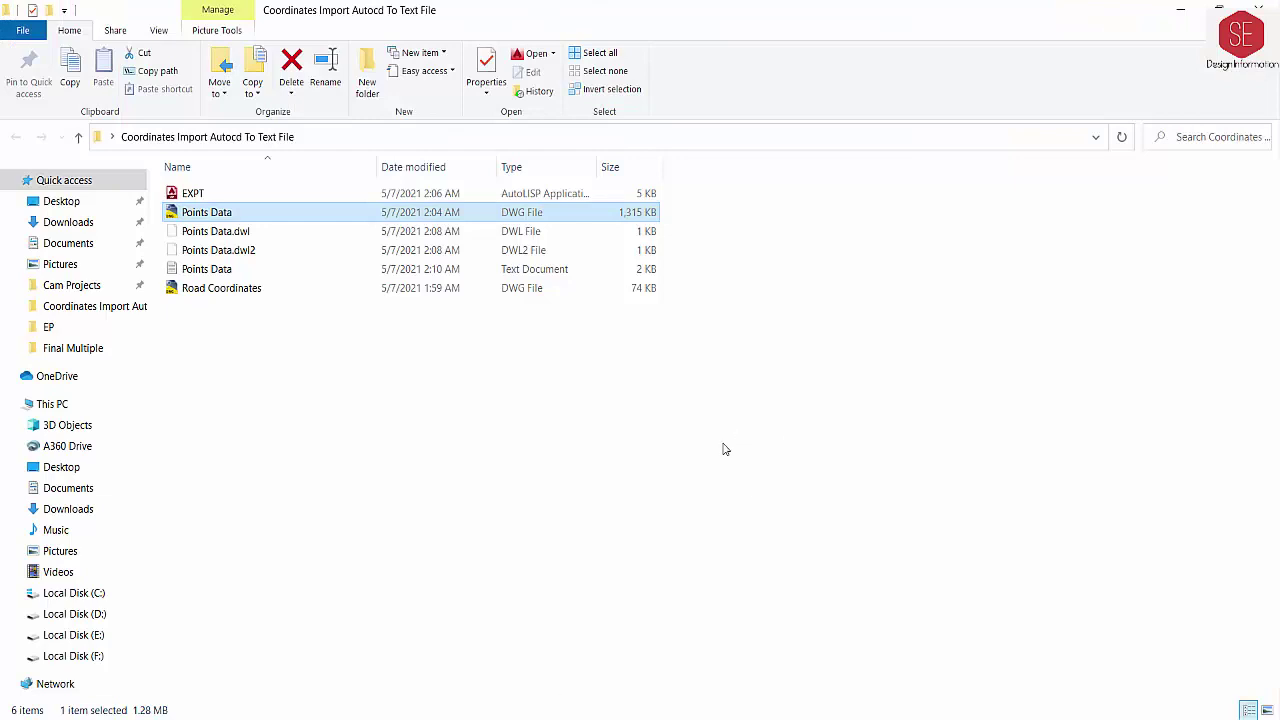
Step: Open Points Data.txt in Notepad, review its X, Y, Z coordinate rows, and close it
click(255, 272)
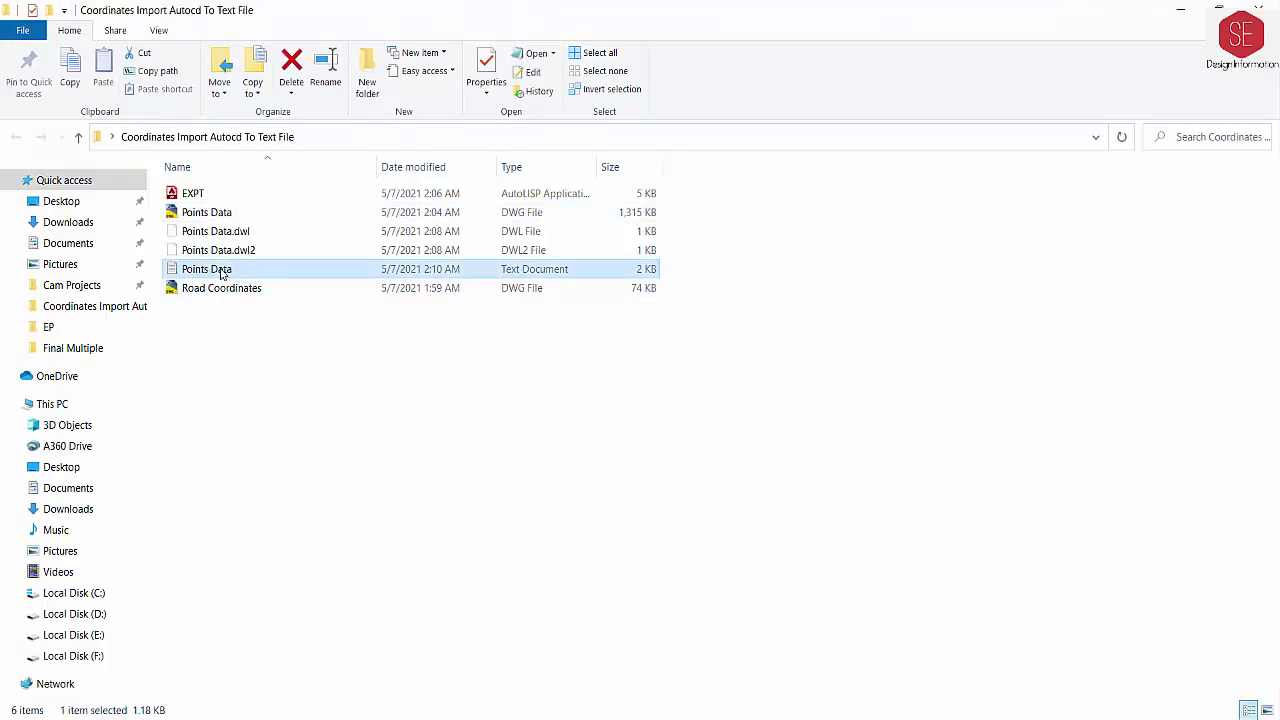
double_click(222, 271)
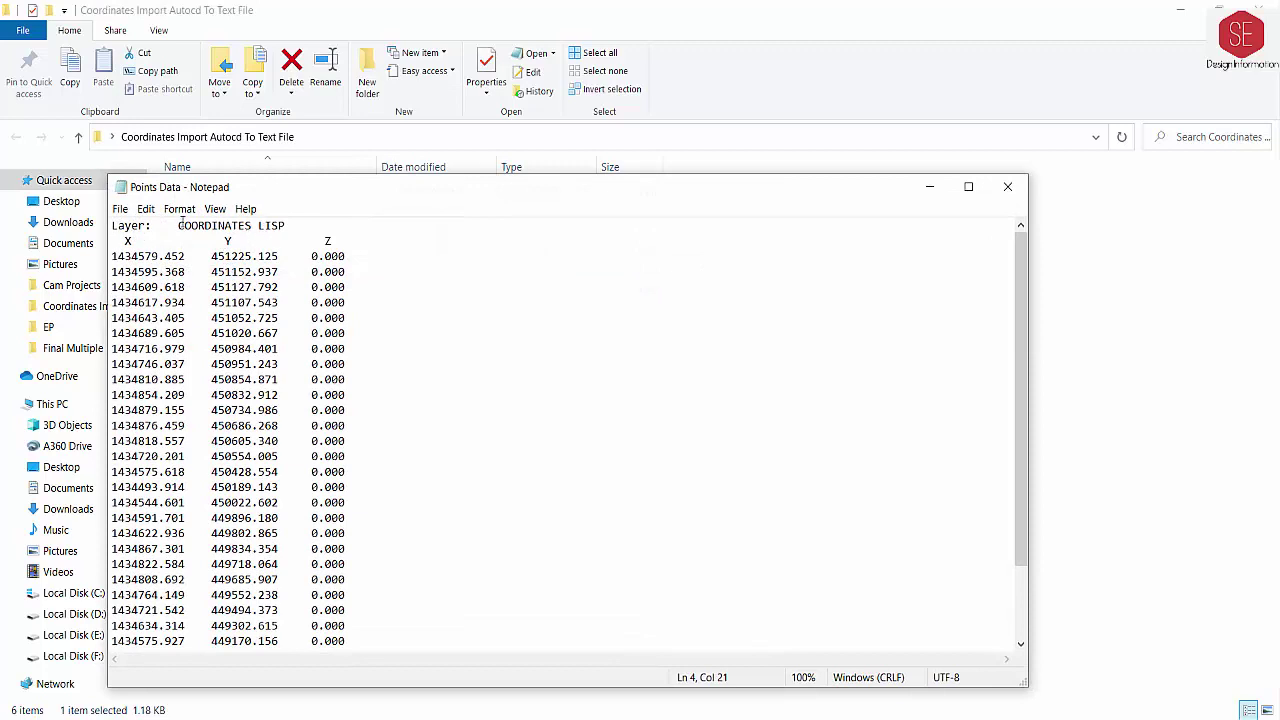
drag(184, 226, 348, 226)
drag(158, 226, 118, 226)
scroll(244, 263, down, 2)
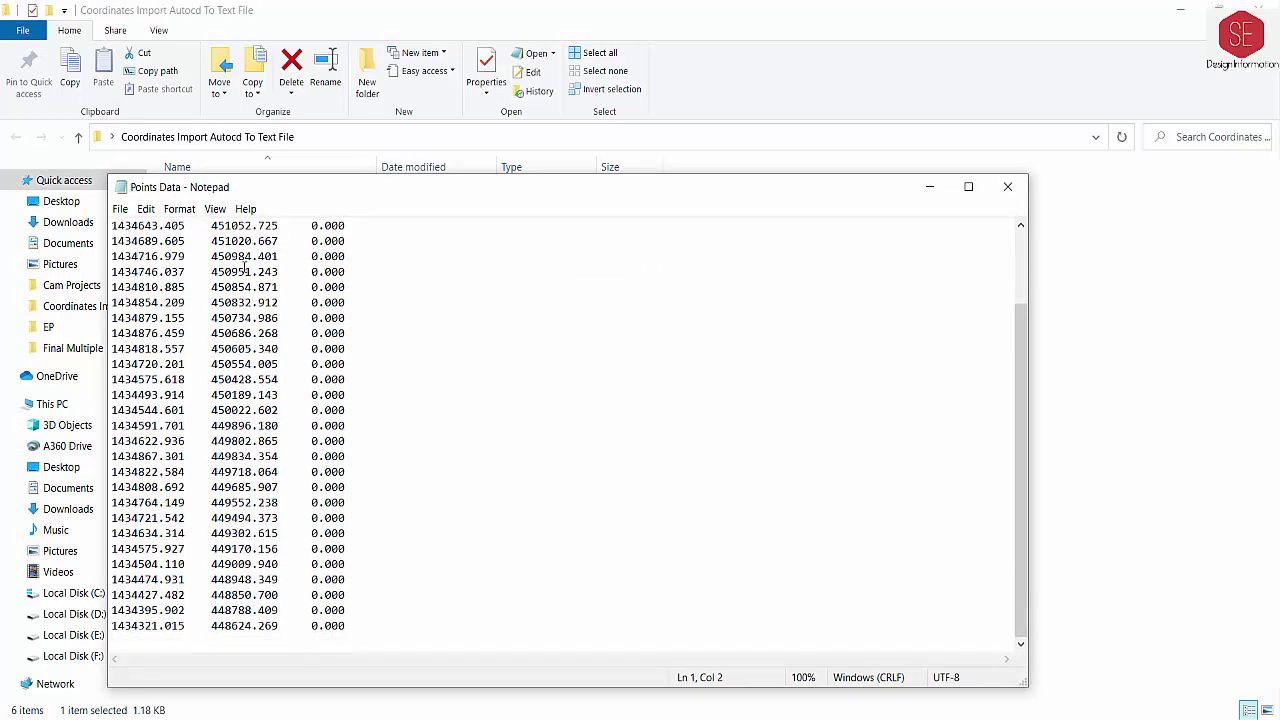
scroll(258, 388, up, 2)
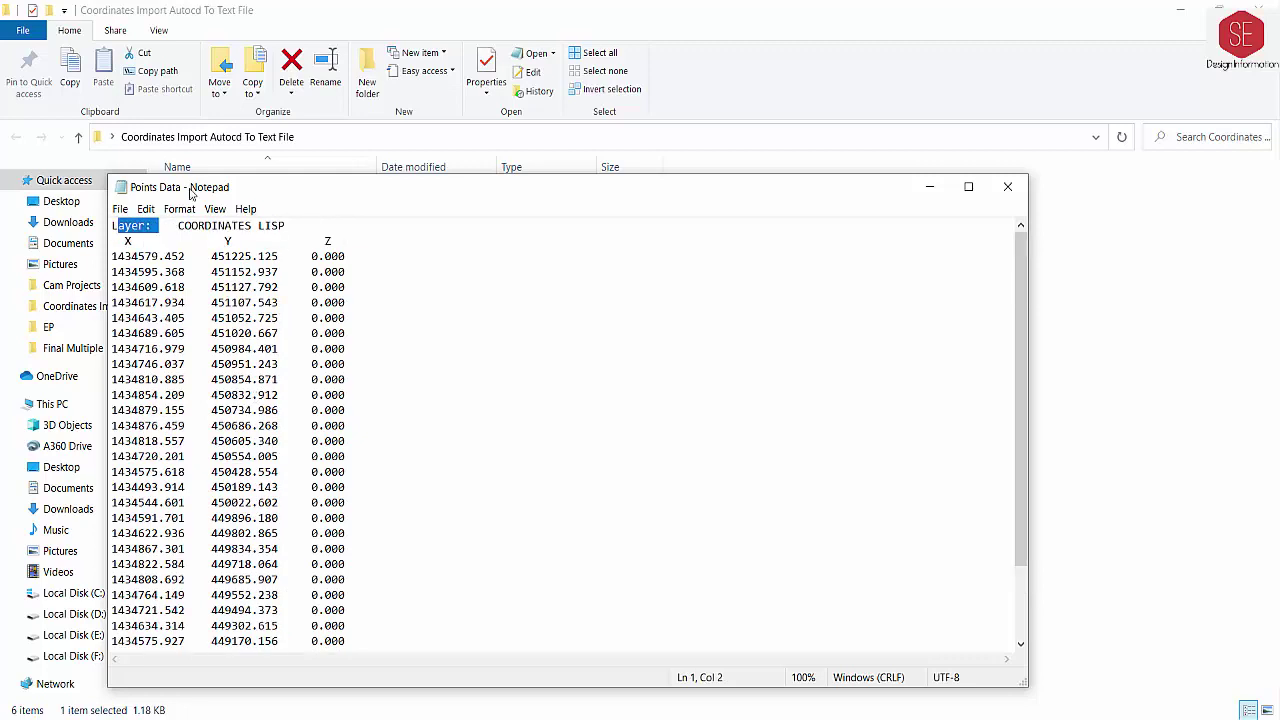
scroll(237, 357, down, 1)
scroll(268, 375, down, 1)
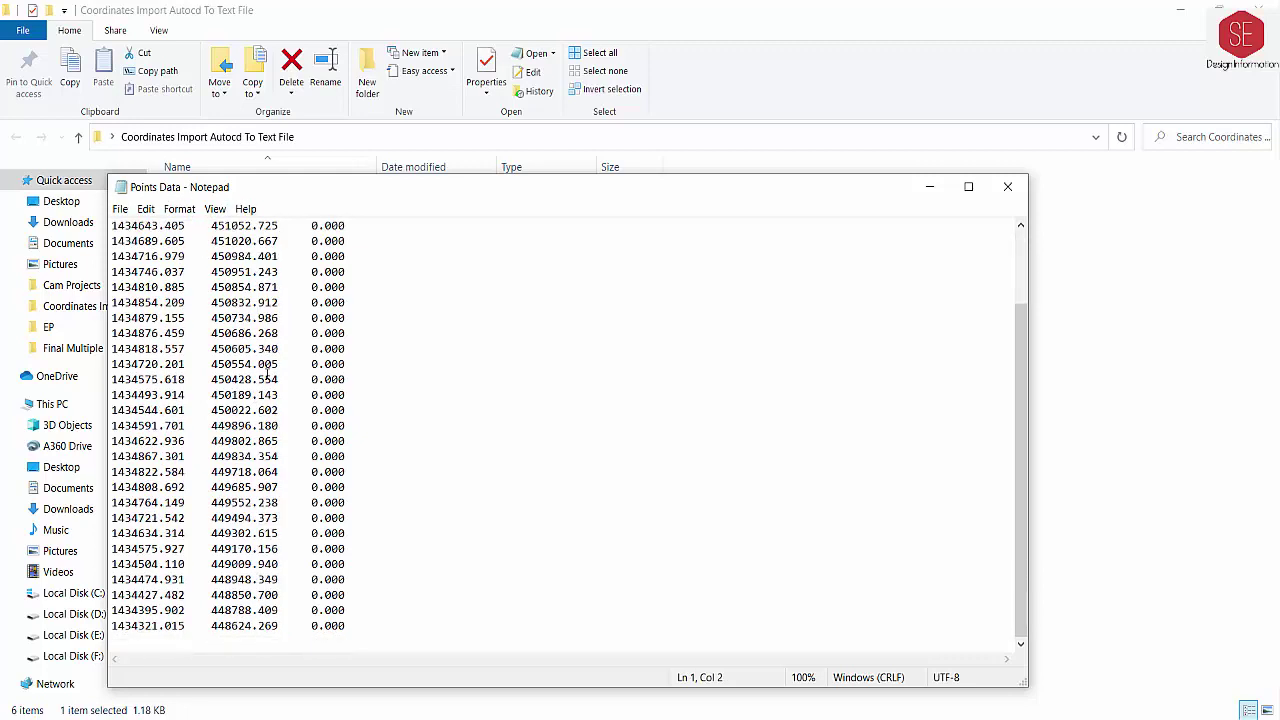
scroll(272, 387, up, 2)
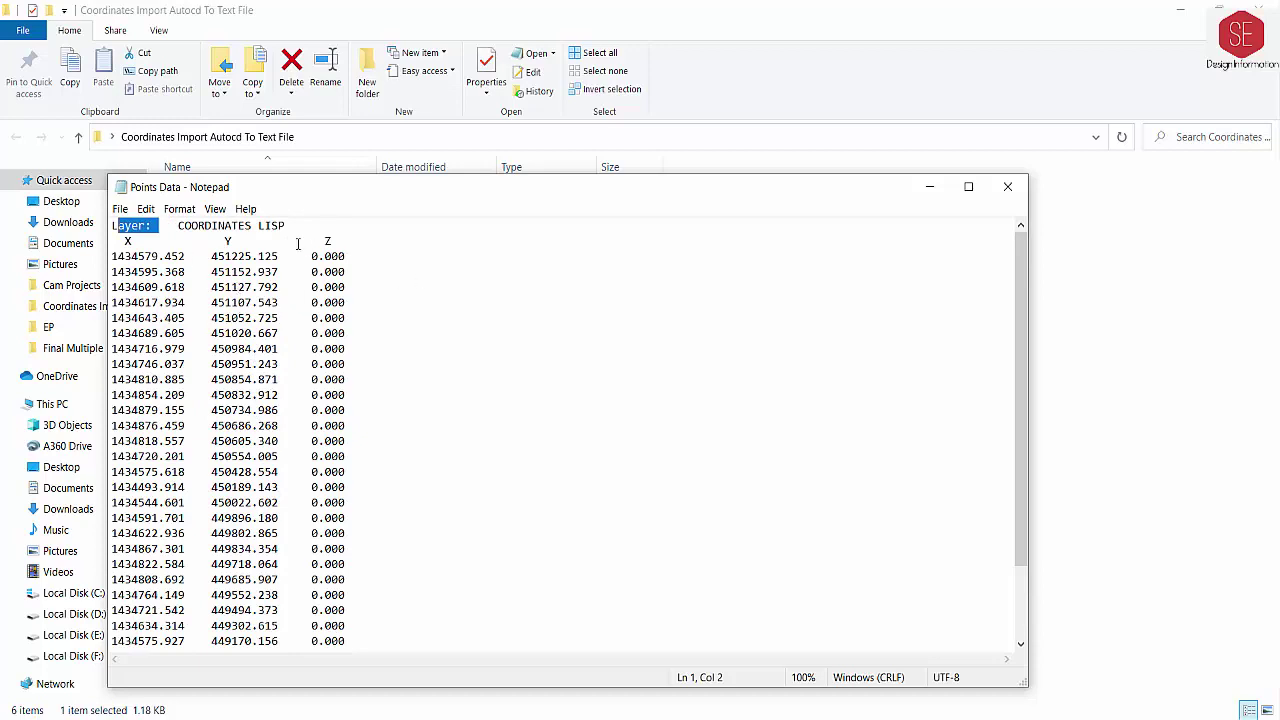
drag(302, 251, 346, 410)
click(333, 333)
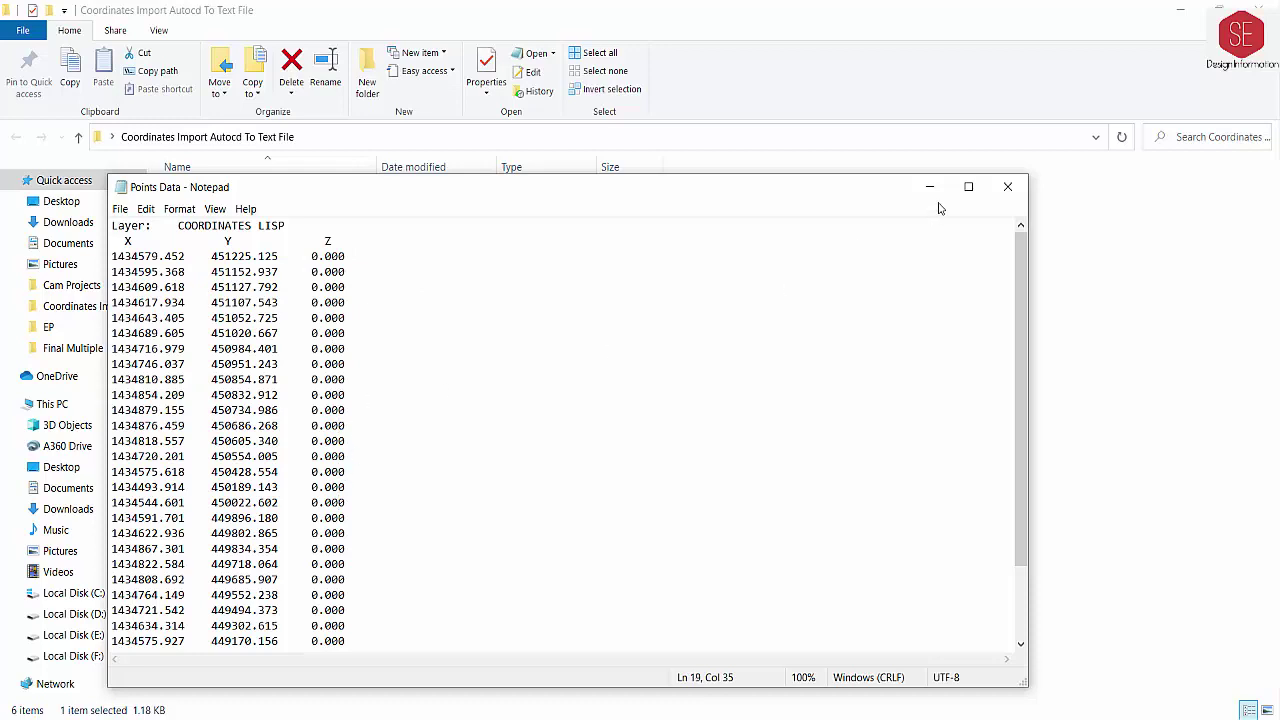
click(1006, 188)
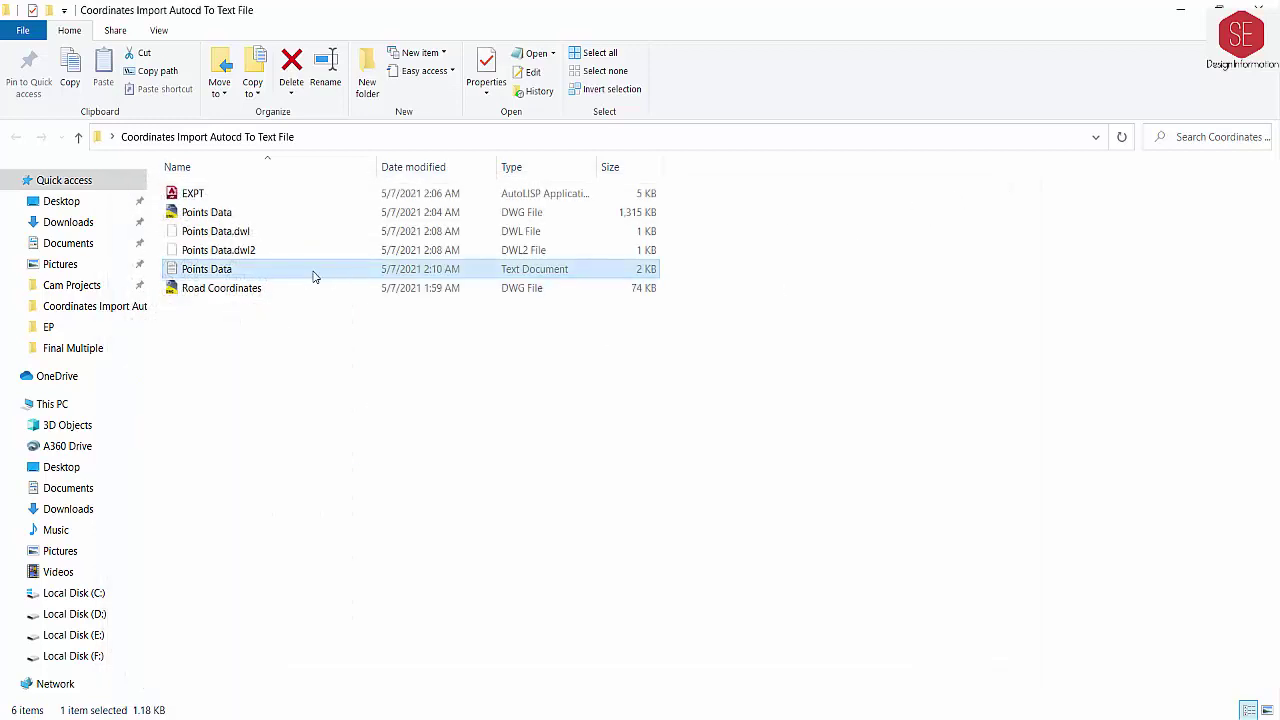
Step: Make Yellow the current drawing colour in AutoCAD
click(277, 274)
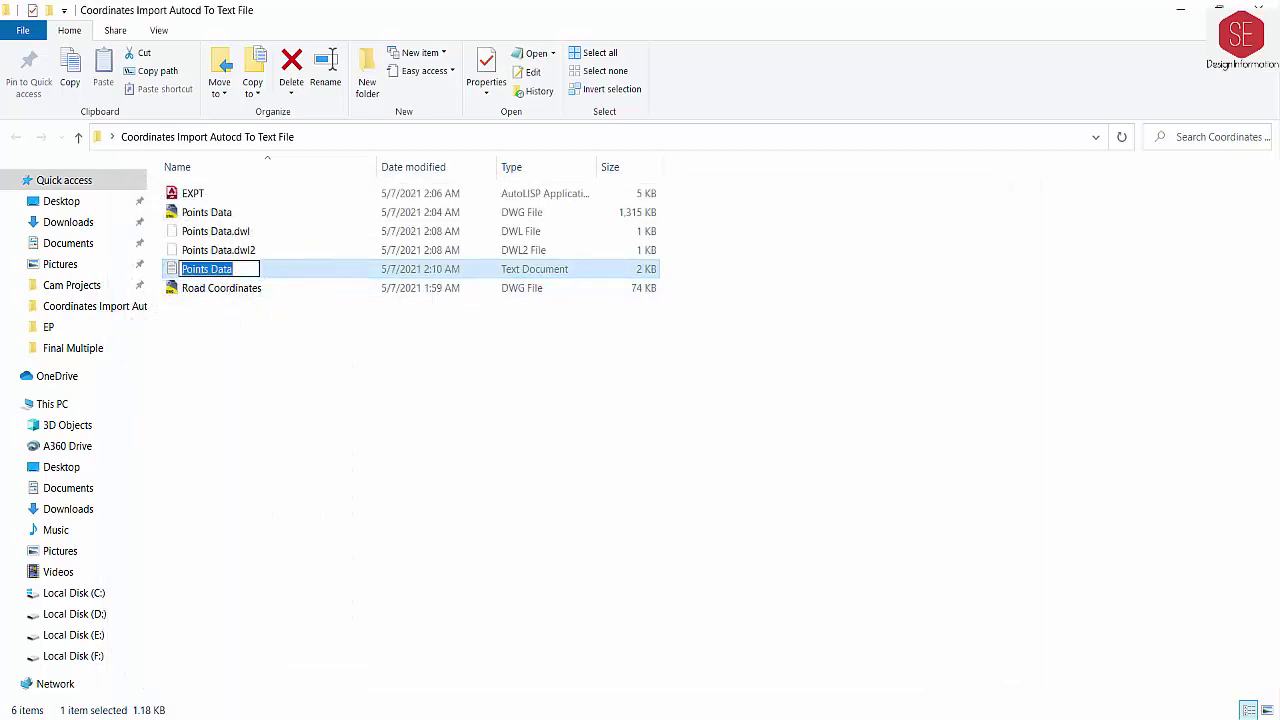
scroll(493, 322, down, 2)
scroll(493, 322, down, 2)
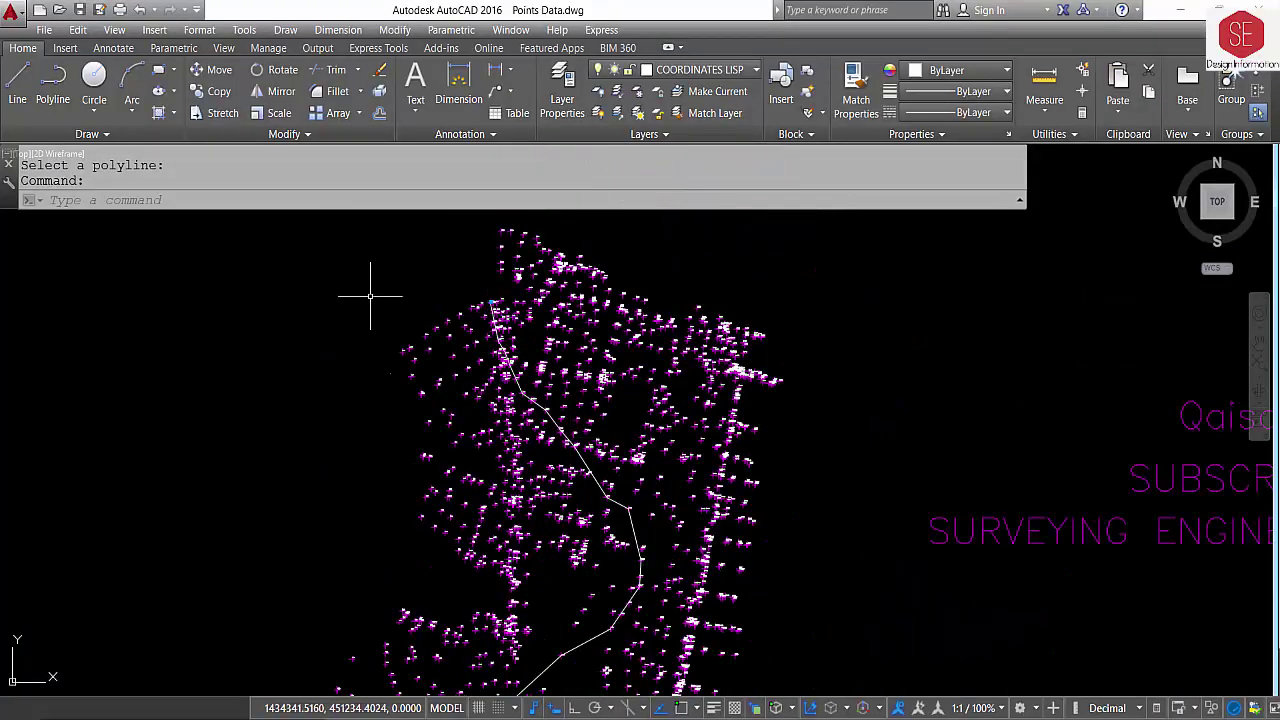
click(958, 72)
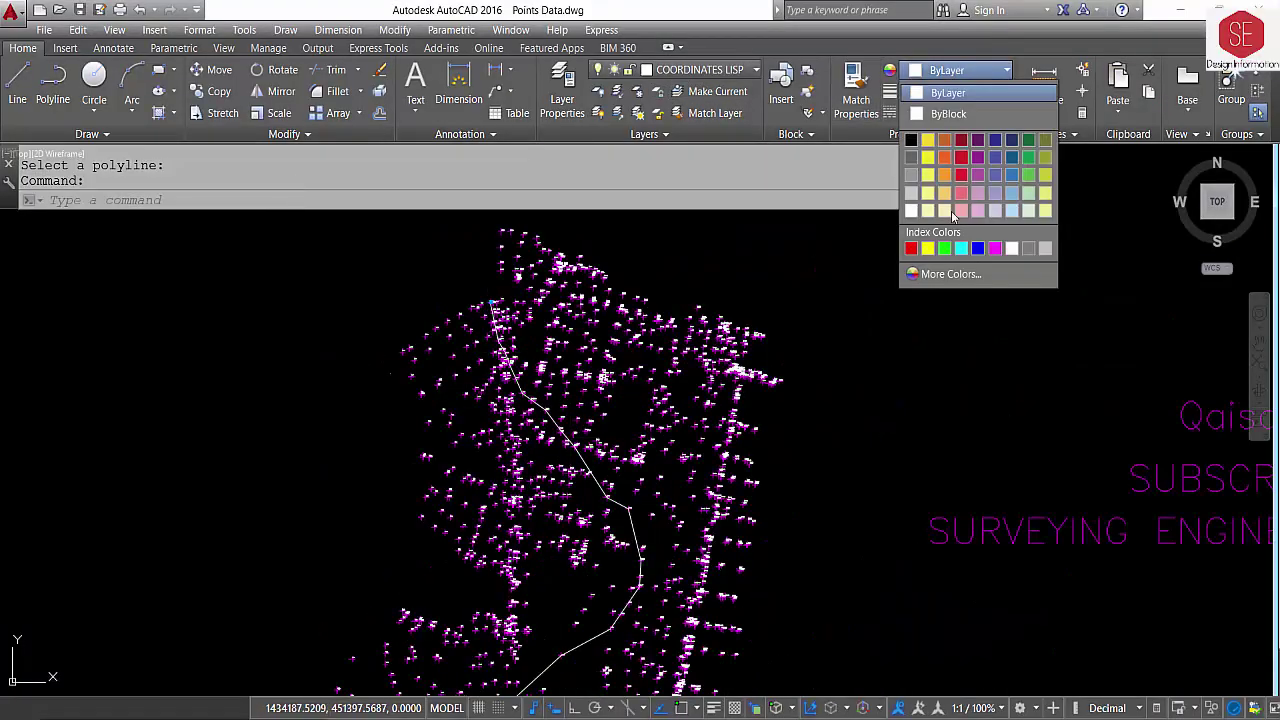
click(928, 249)
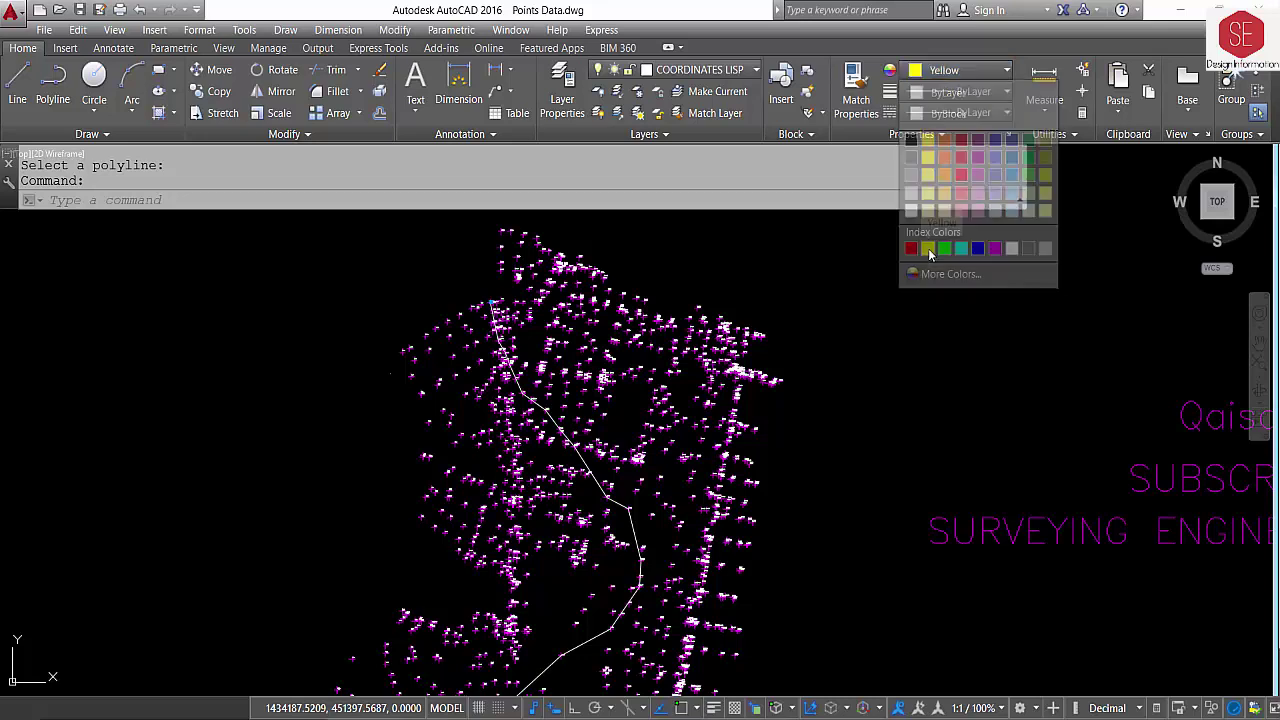
Step: Start 3DPOLY and draw through points 5493, 3195, 3187, 3157, 2724, 3162, 3135 and 5671
text(3)
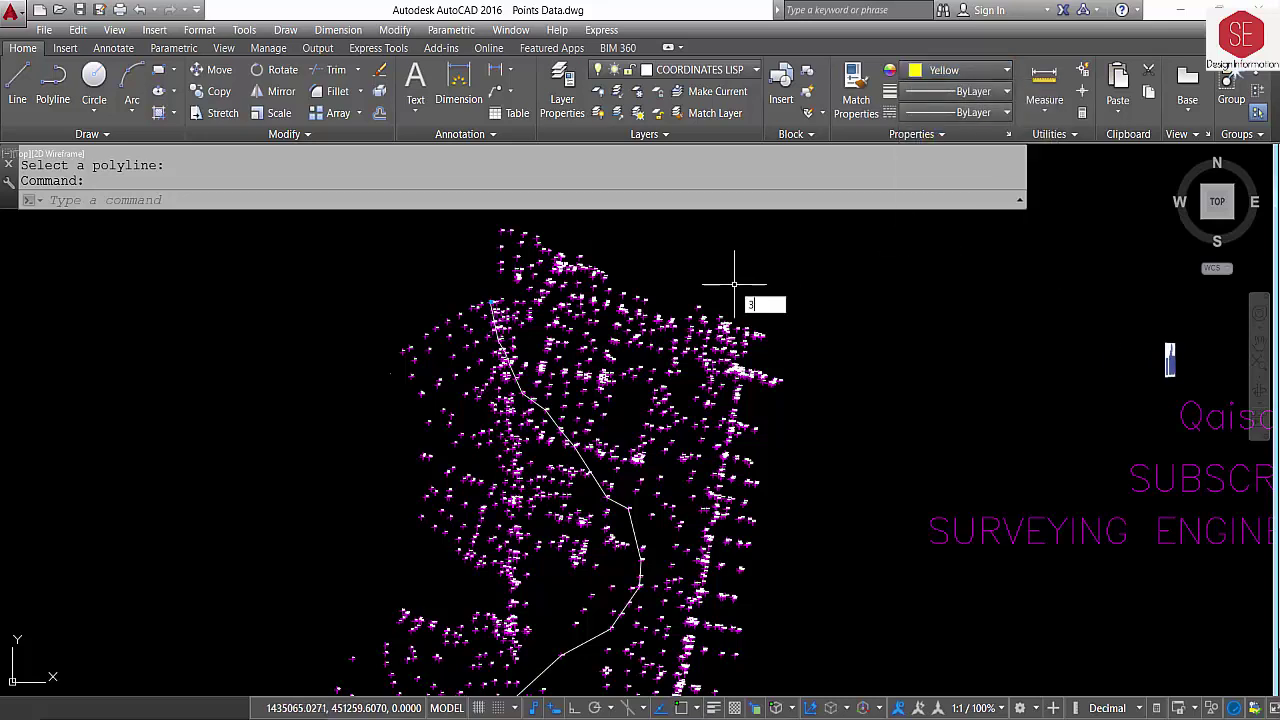
text(DO)
key(BackSpace)
text(P)
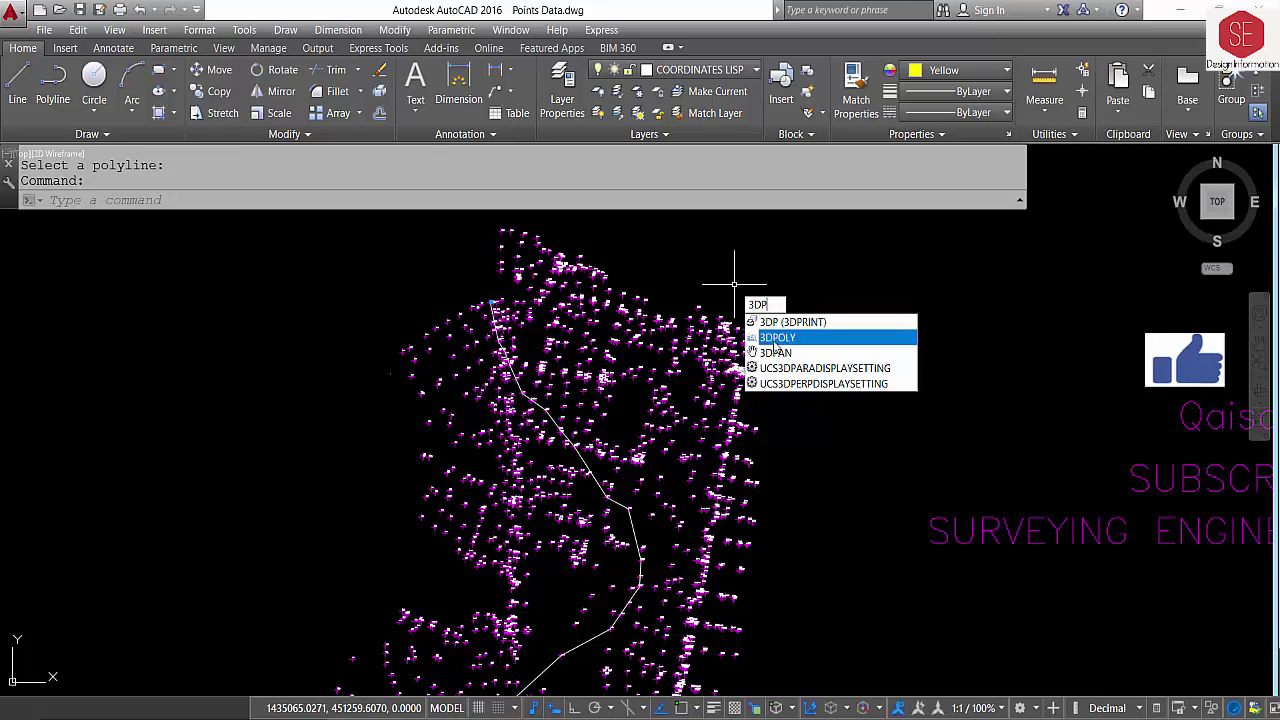
key(Return)
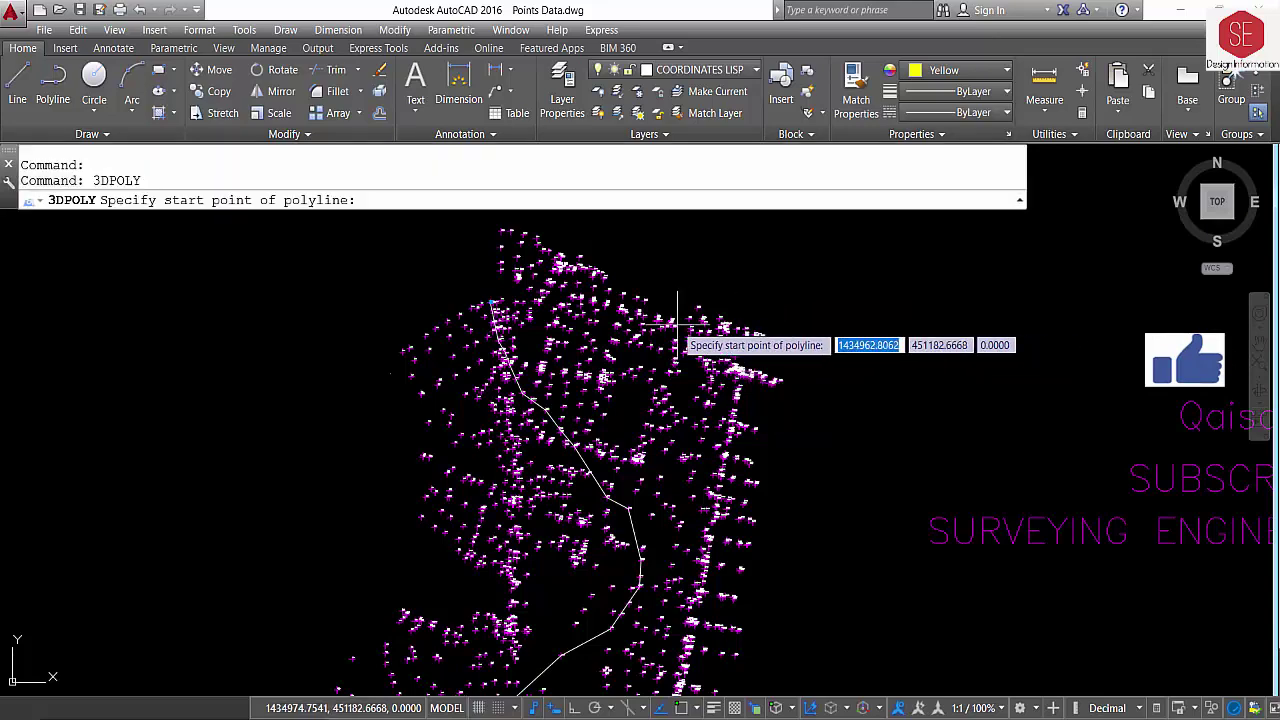
scroll(678, 322, up, 5)
click(760, 282)
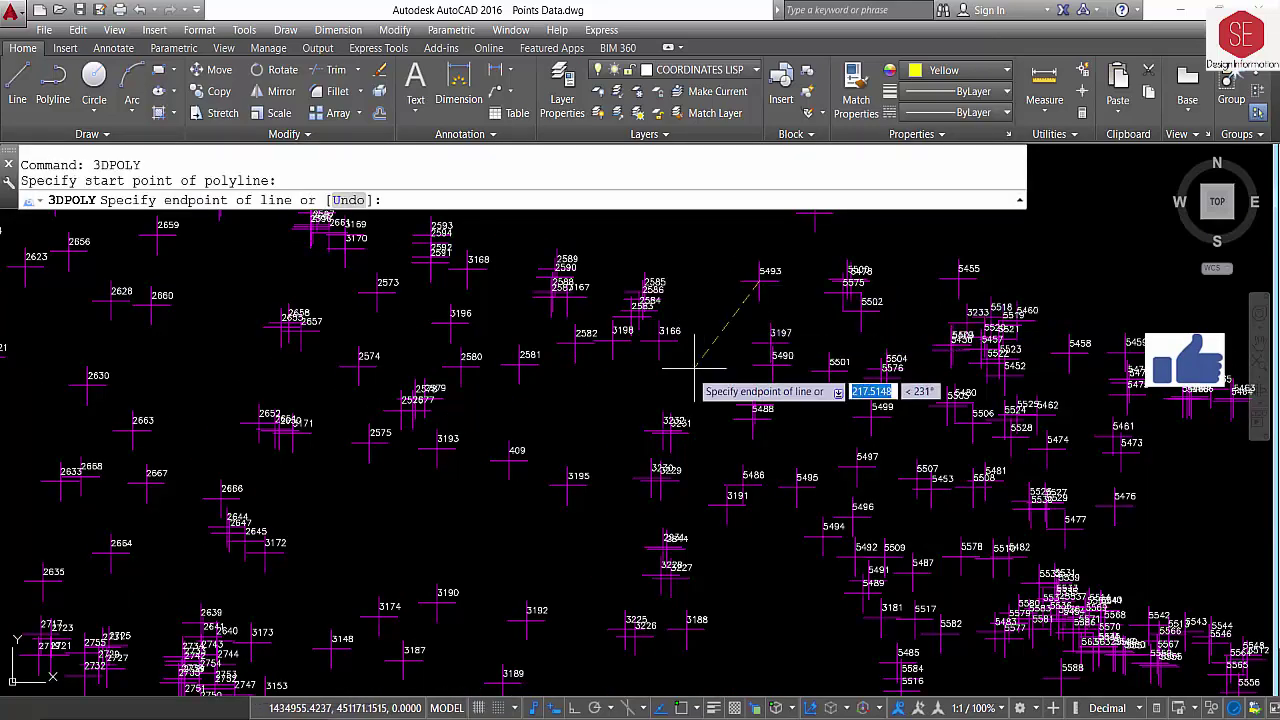
click(573, 475)
scroll(600, 345, down, 2)
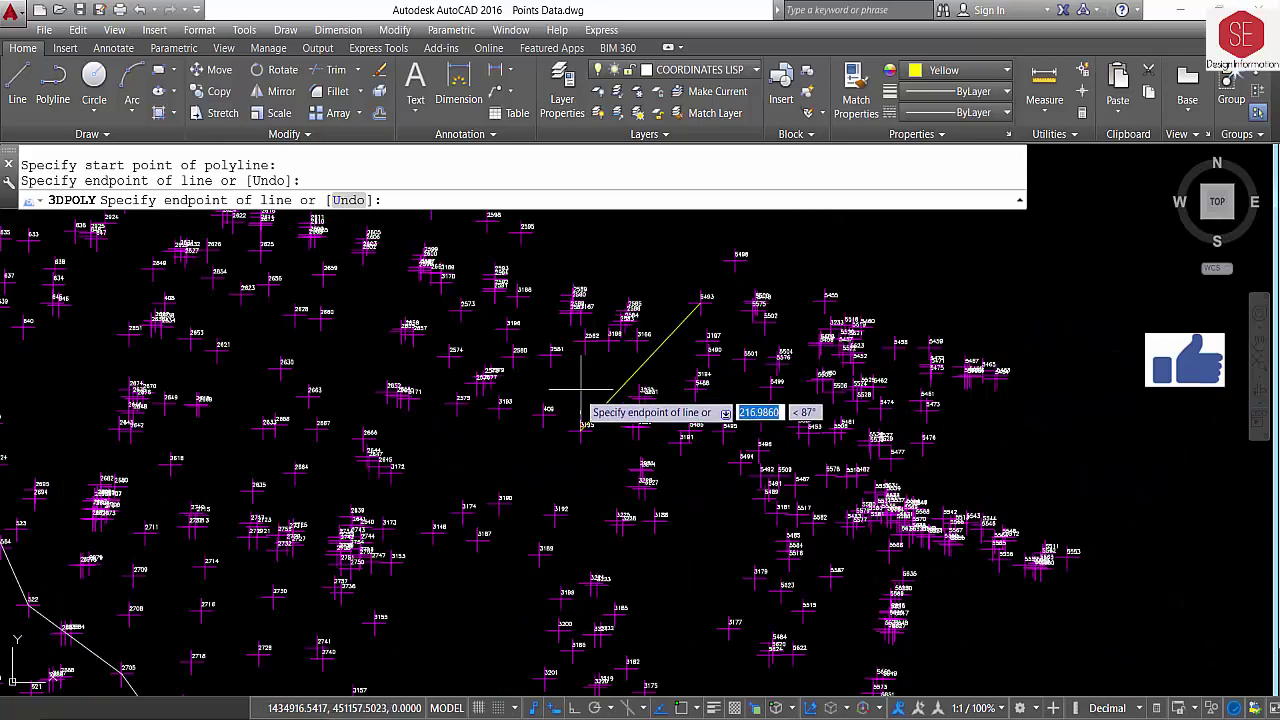
click(484, 537)
middle_drag(496, 530, 675, 246)
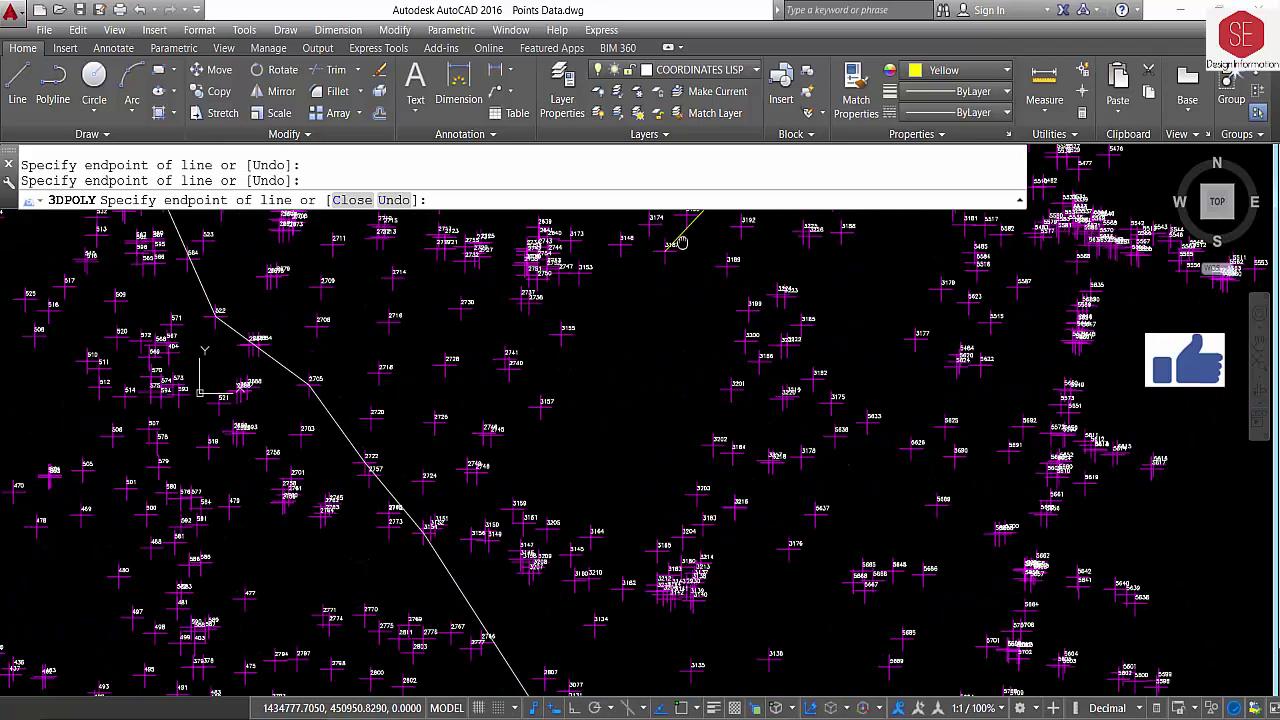
click(538, 408)
click(424, 480)
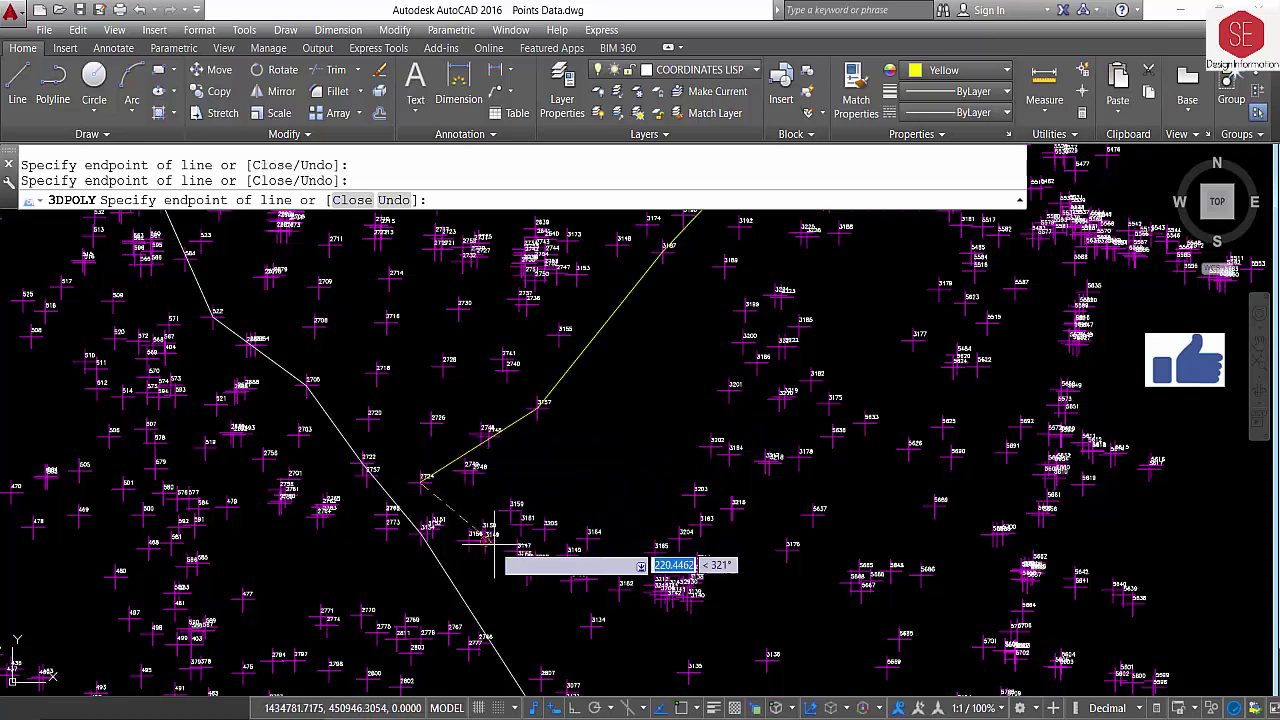
click(618, 590)
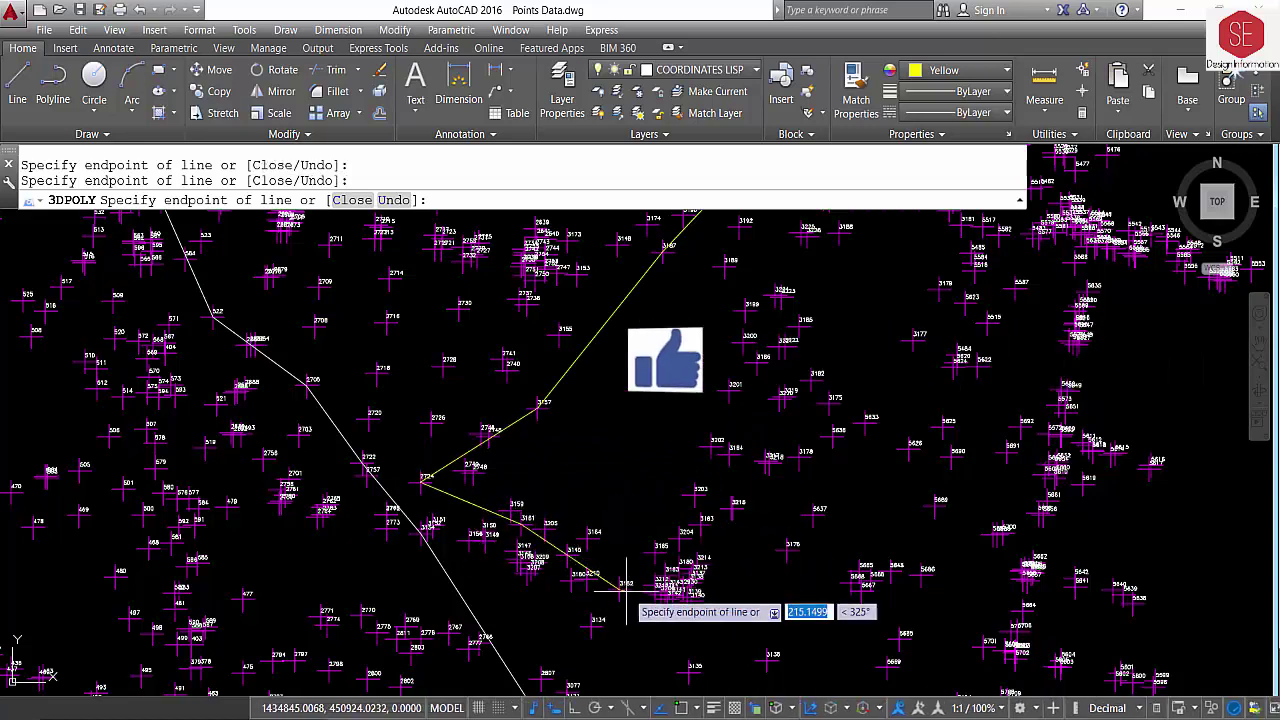
middle_drag(636, 576, 673, 322)
click(727, 420)
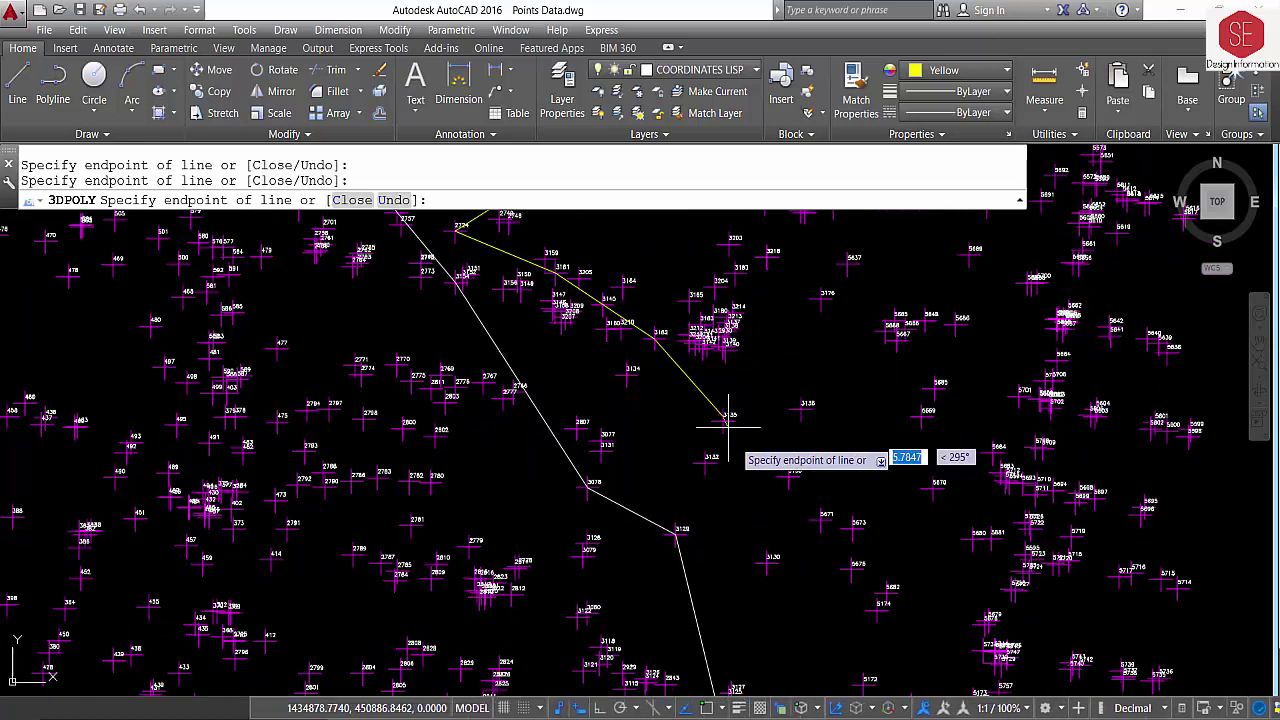
click(824, 518)
Step: Continue the polyline south along the edge points to the bottom of the loop
scroll(820, 390, down, 3)
click(834, 505)
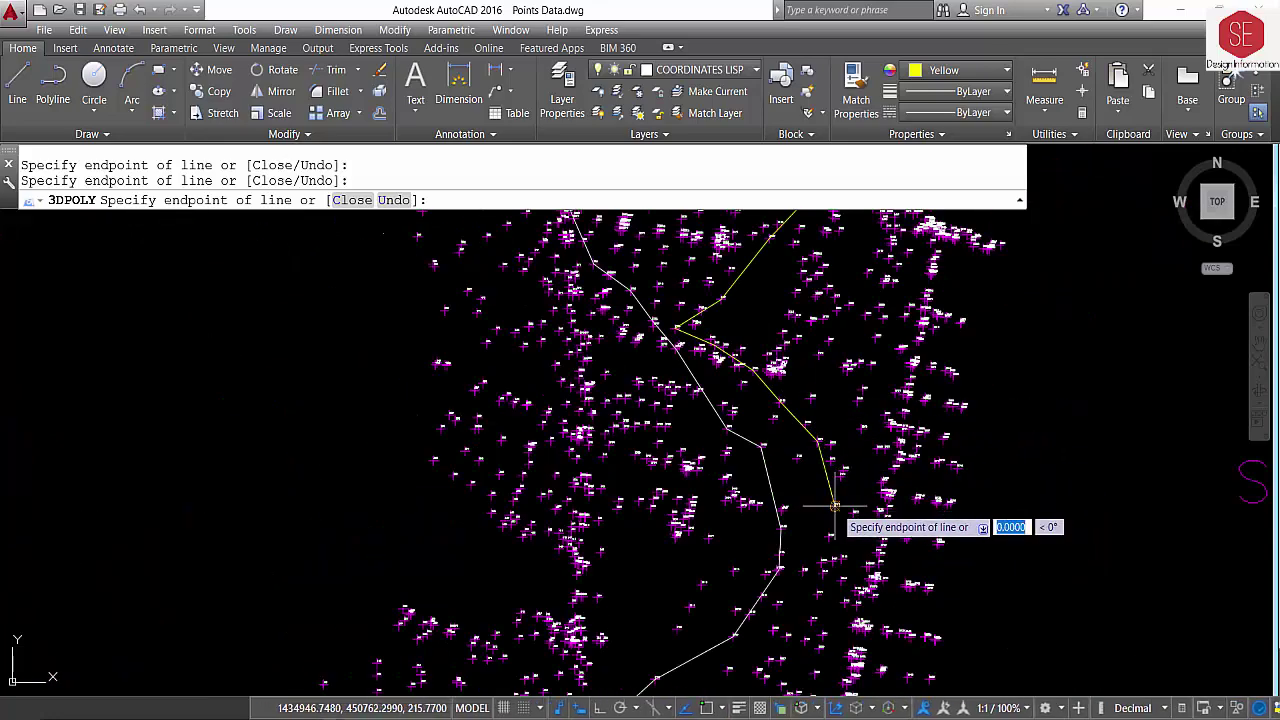
middle_drag(828, 537, 848, 367)
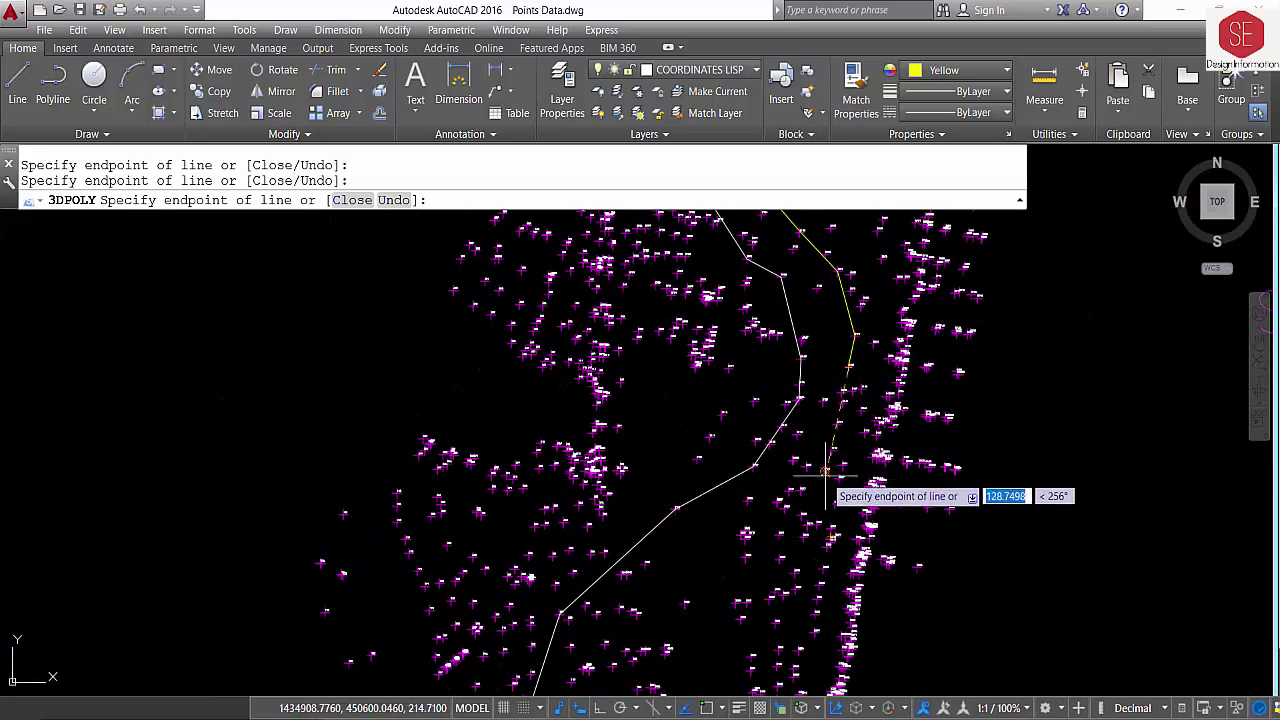
click(794, 572)
middle_drag(794, 572, 817, 400)
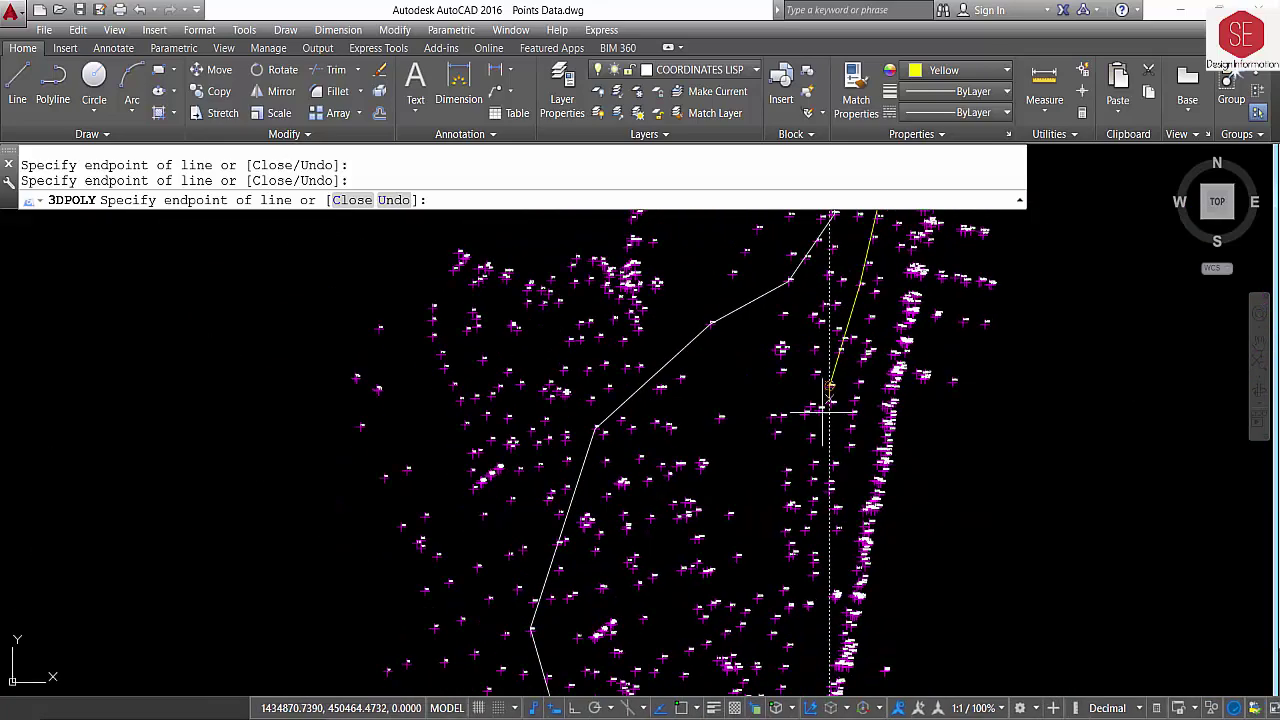
click(788, 485)
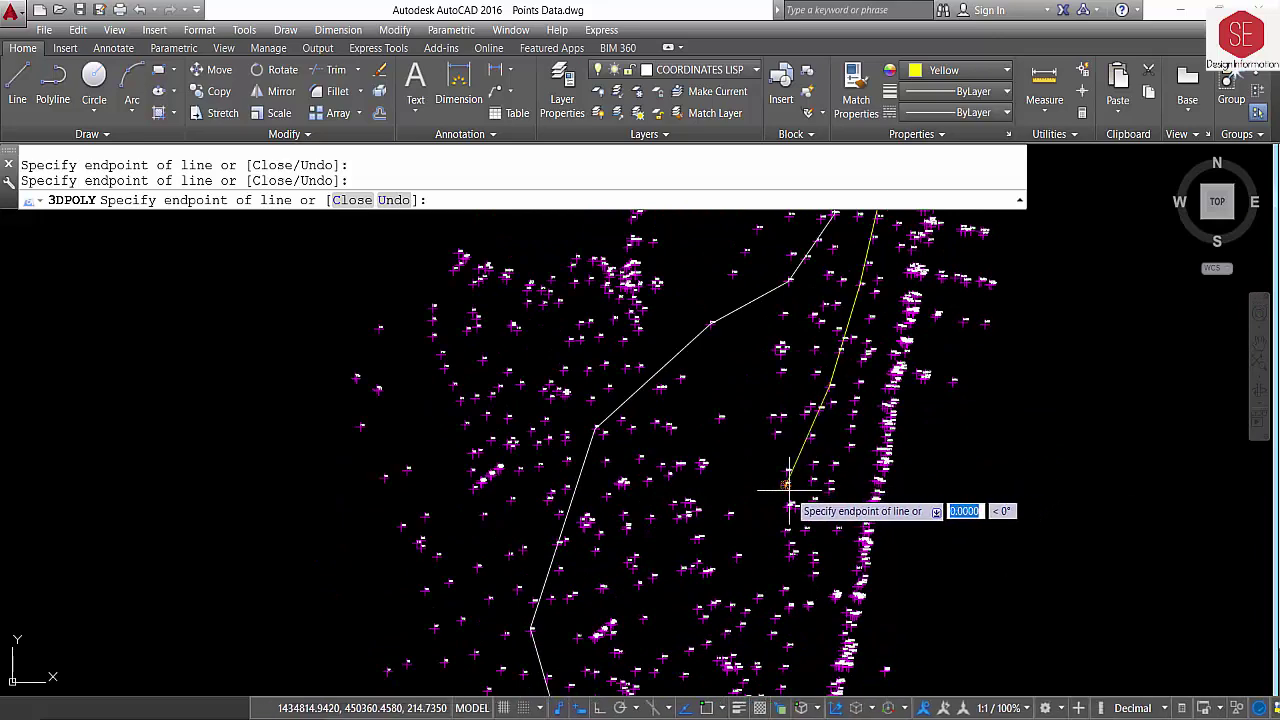
click(425, 591)
scroll(485, 425, down, 1)
scroll(490, 610, up, 2)
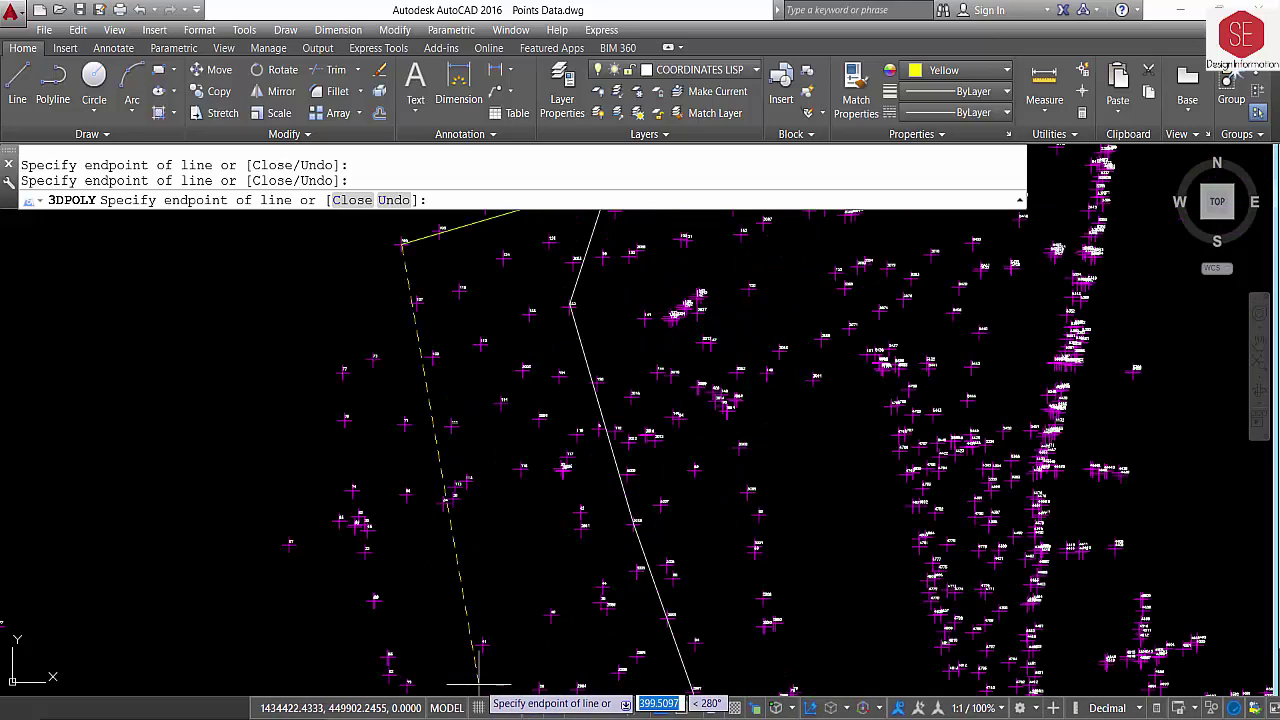
click(551, 614)
scroll(460, 428, down, 2)
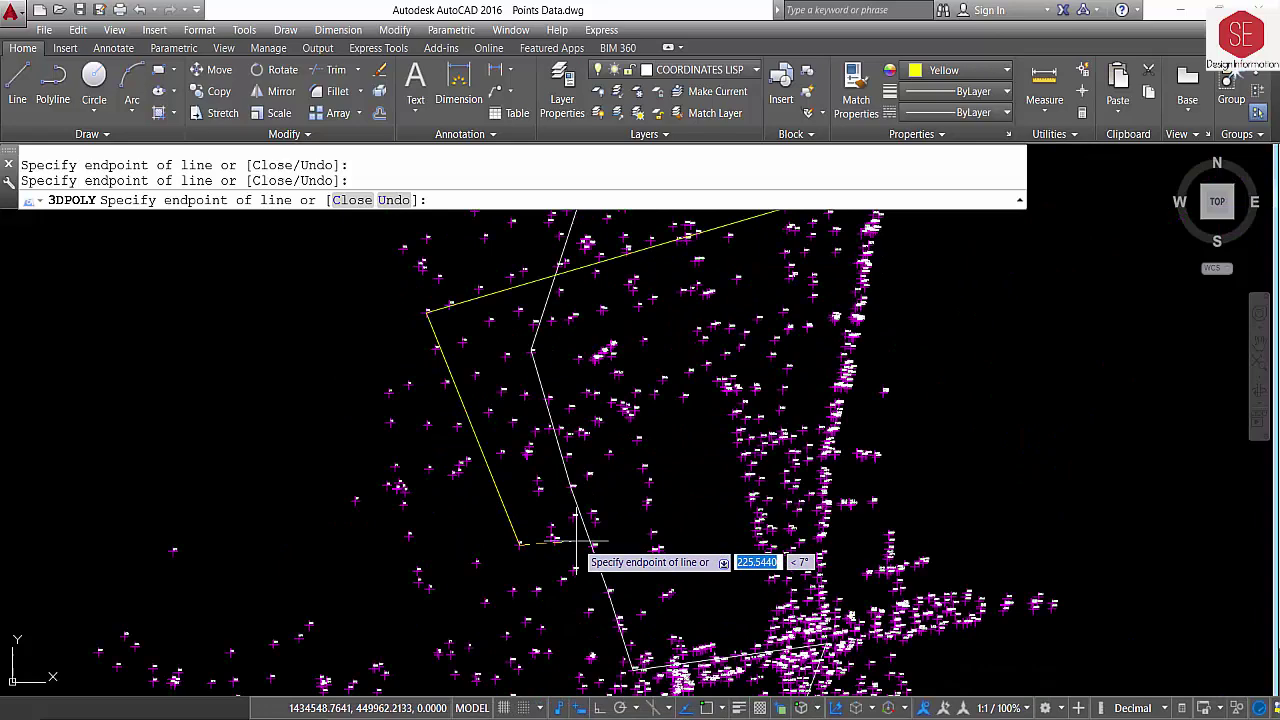
click(655, 548)
Step: Bring the polyline back up the right-hand edge points to its northern end
click(884, 395)
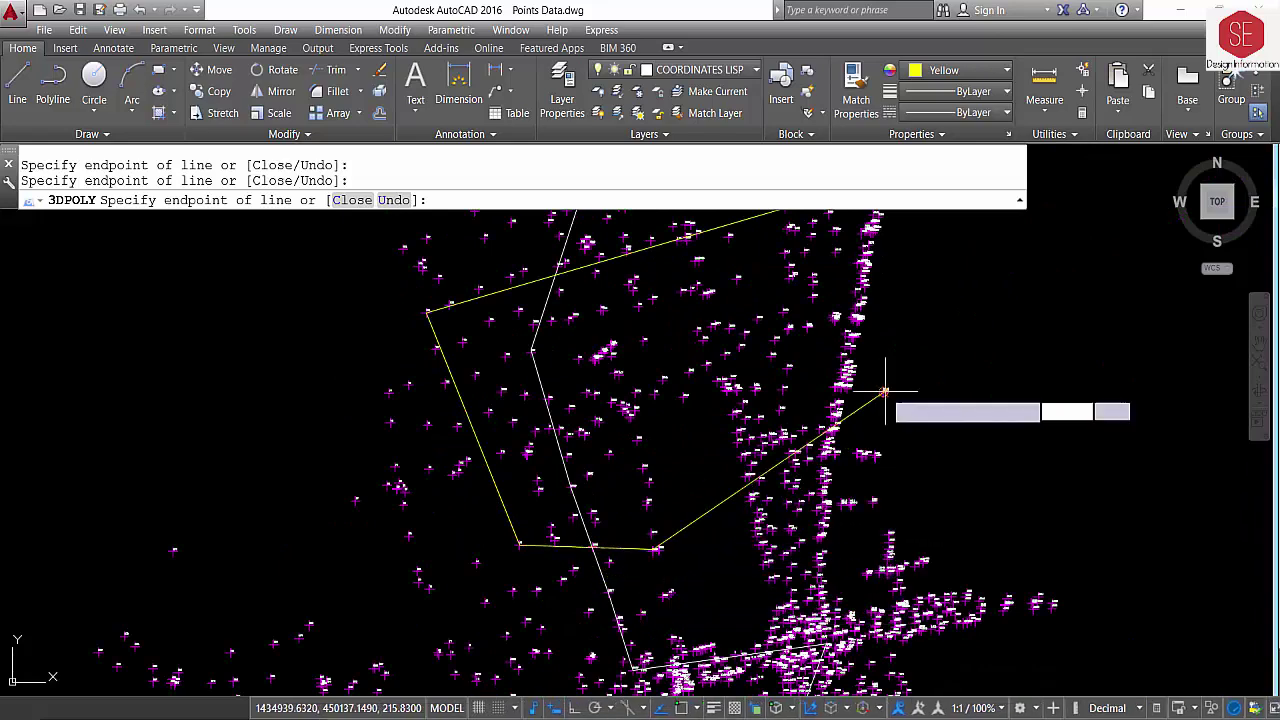
middle_drag(878, 353, 815, 590)
click(888, 343)
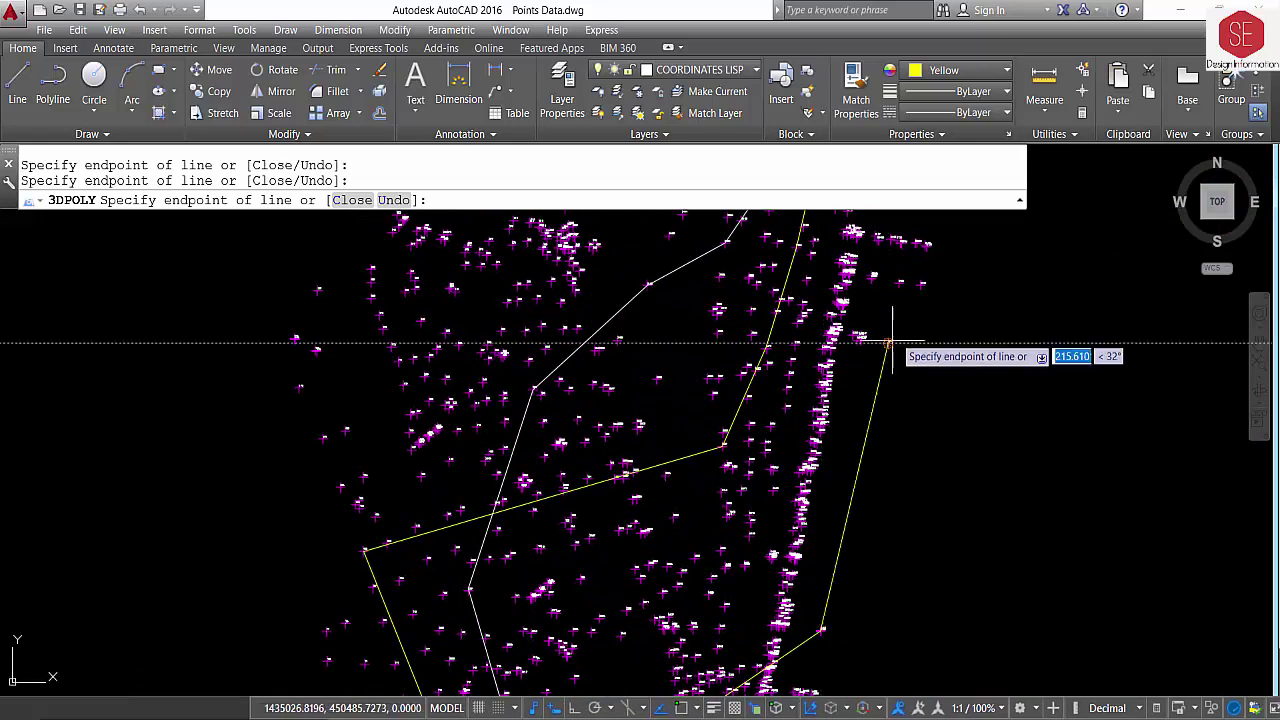
click(920, 285)
middle_drag(920, 285, 869, 483)
click(877, 441)
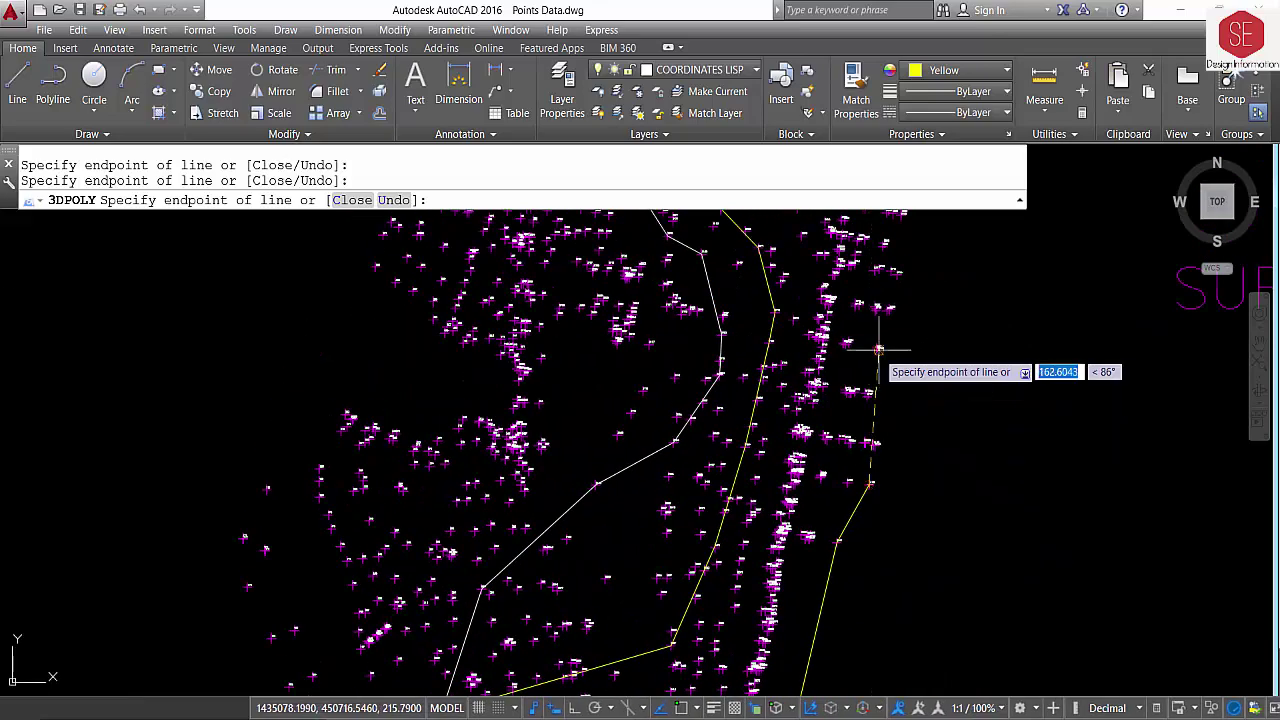
click(878, 347)
scroll(870, 350, down, 2)
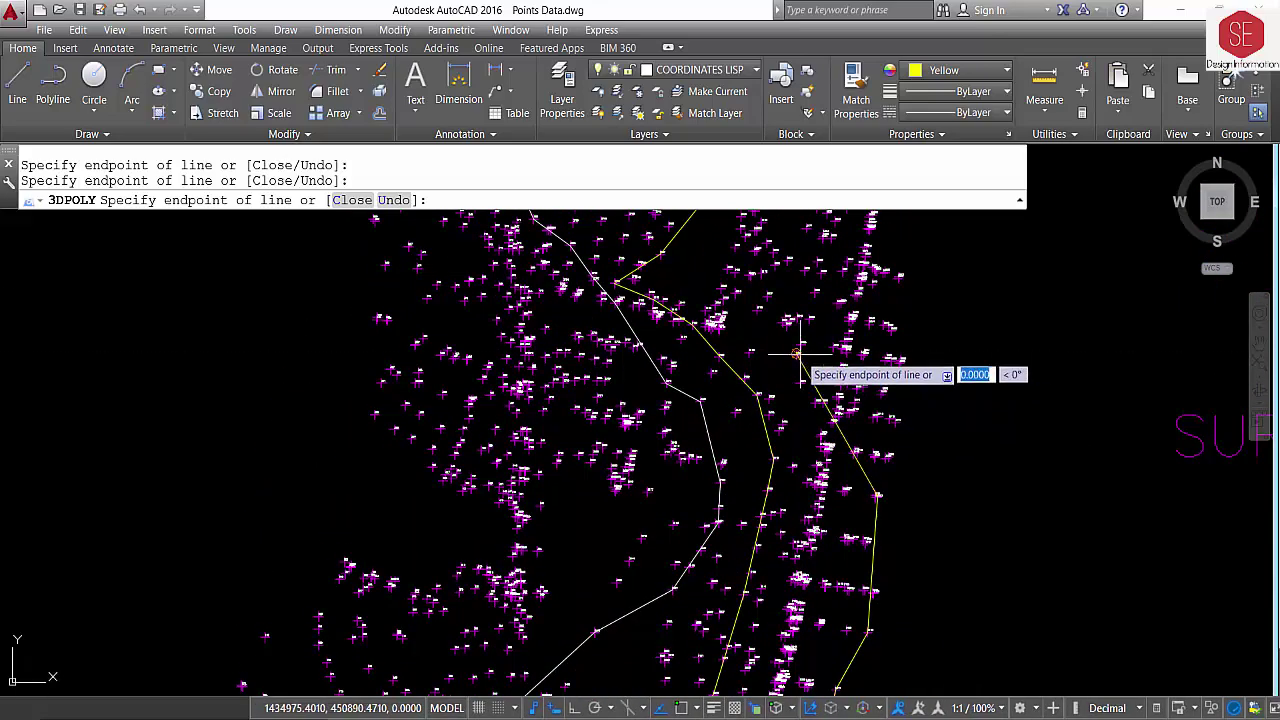
scroll(798, 353, down, 1)
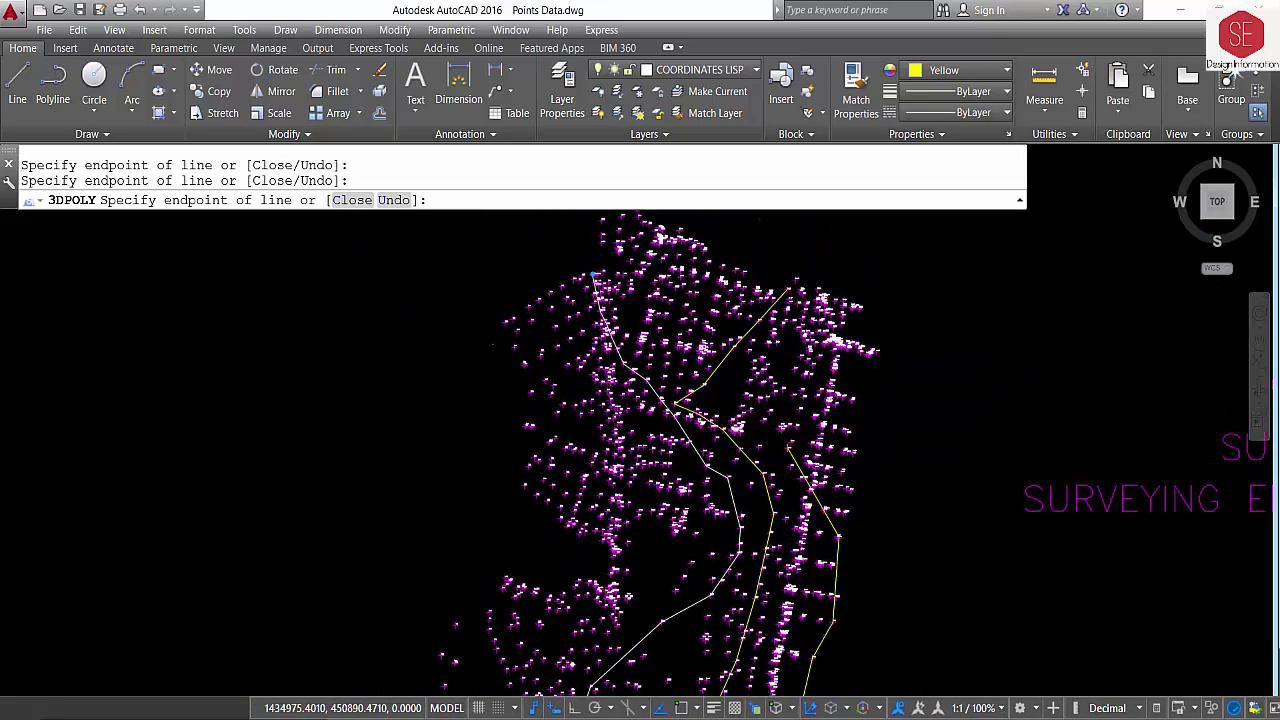
scroll(795, 368, up, 2)
click(796, 365)
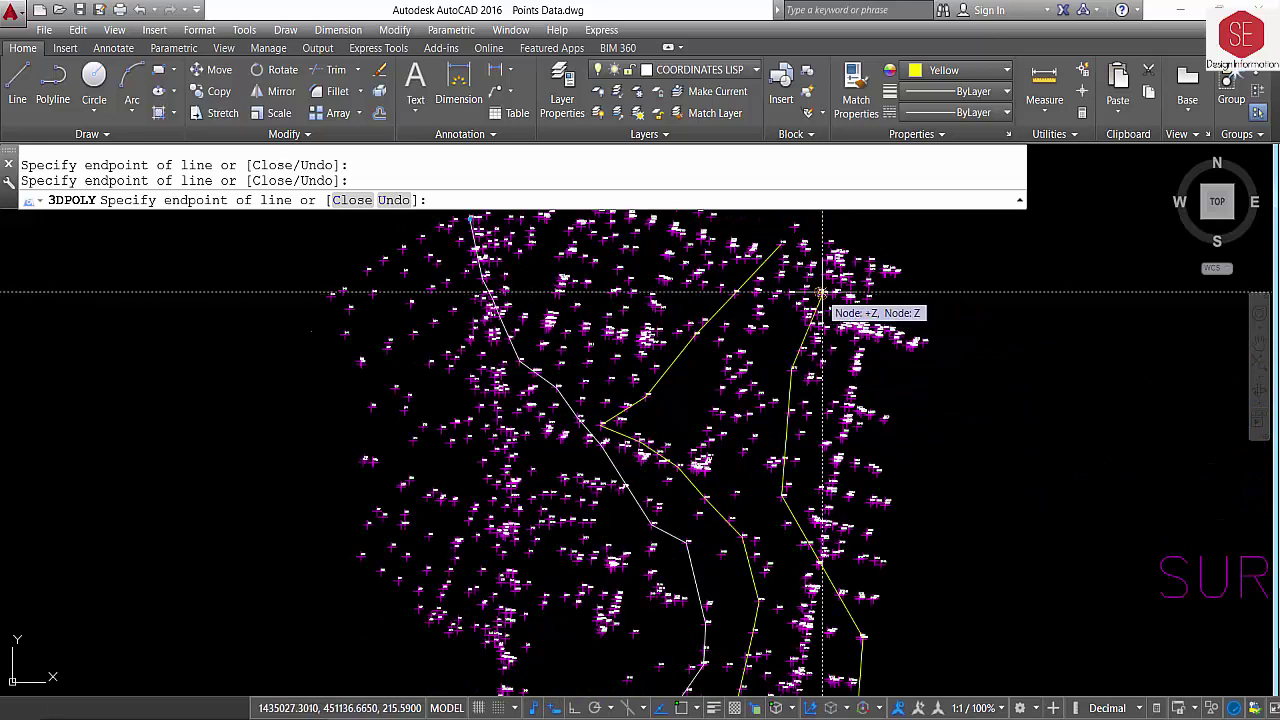
Step: Finish the 3D polyline and select it to check its vertices
middle_drag(820, 295, 814, 428)
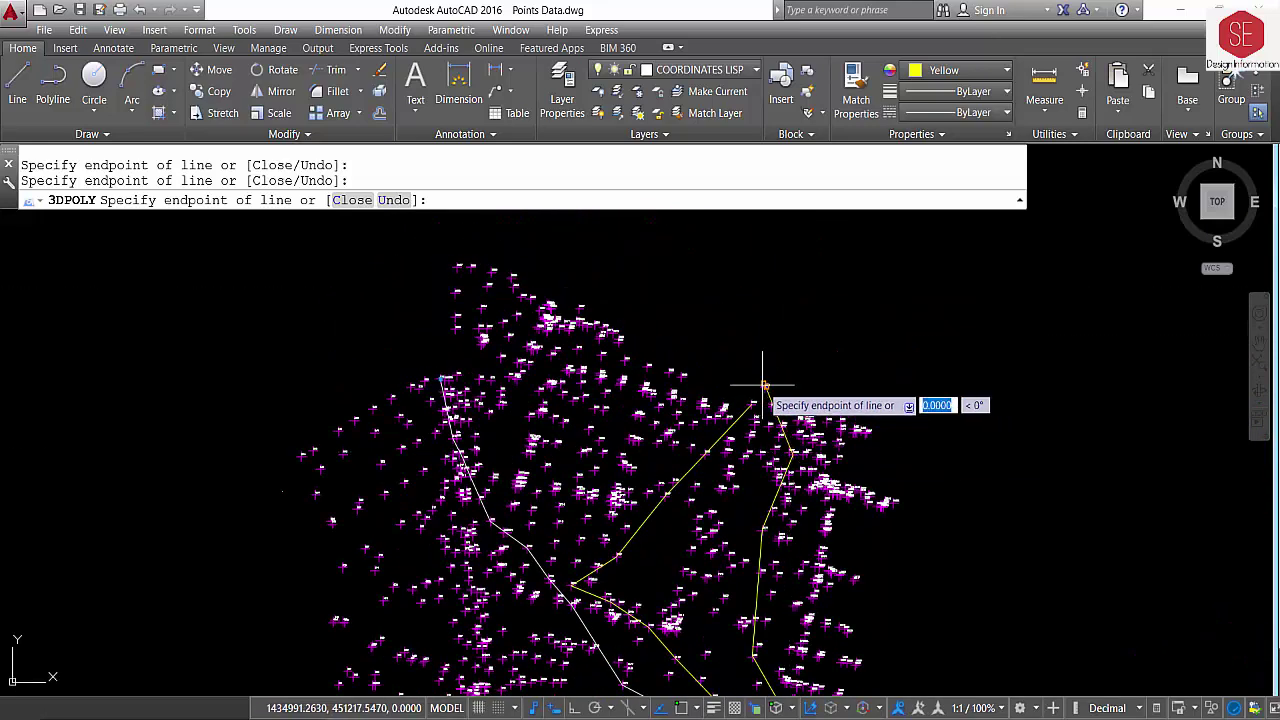
right_click(764, 385)
click(800, 398)
scroll(829, 316, down, 3)
scroll(827, 490, up, 3)
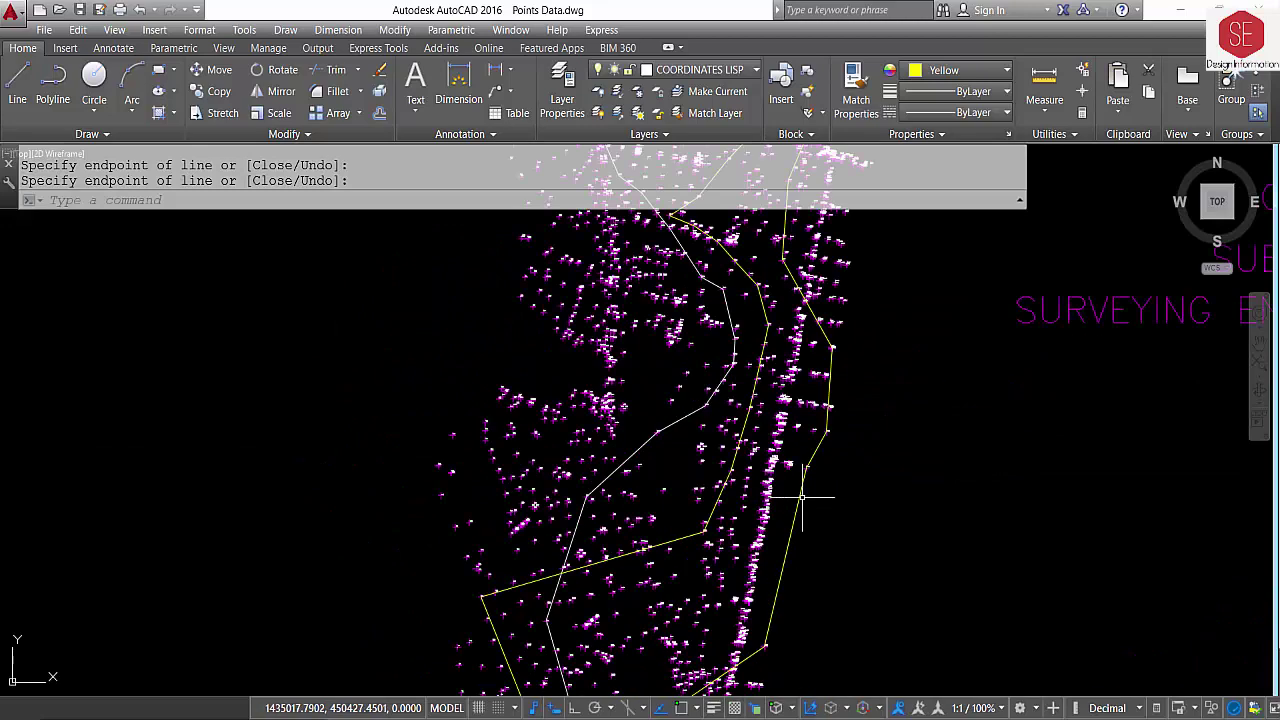
click(808, 491)
scroll(849, 466, down, 2)
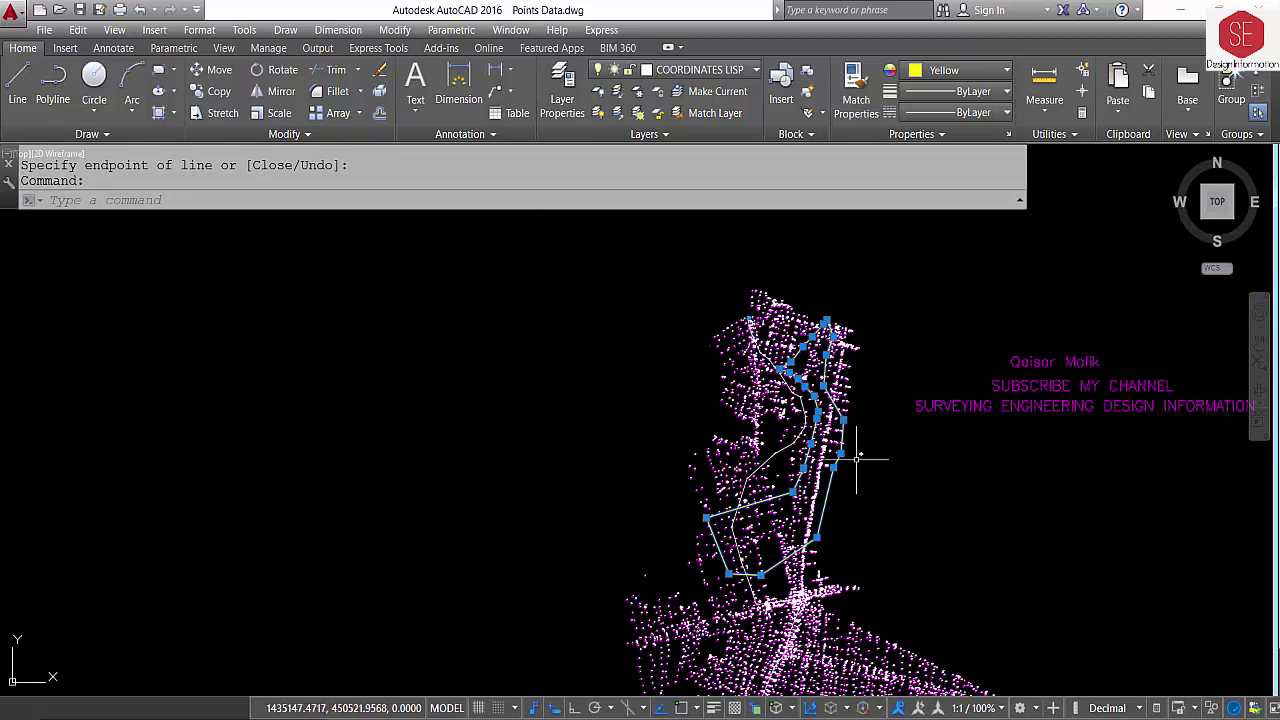
scroll(826, 370, up, 4)
Step: Export the yellow polyline's vertices with EXPT to a text file named Points Data3d
key(Escape)
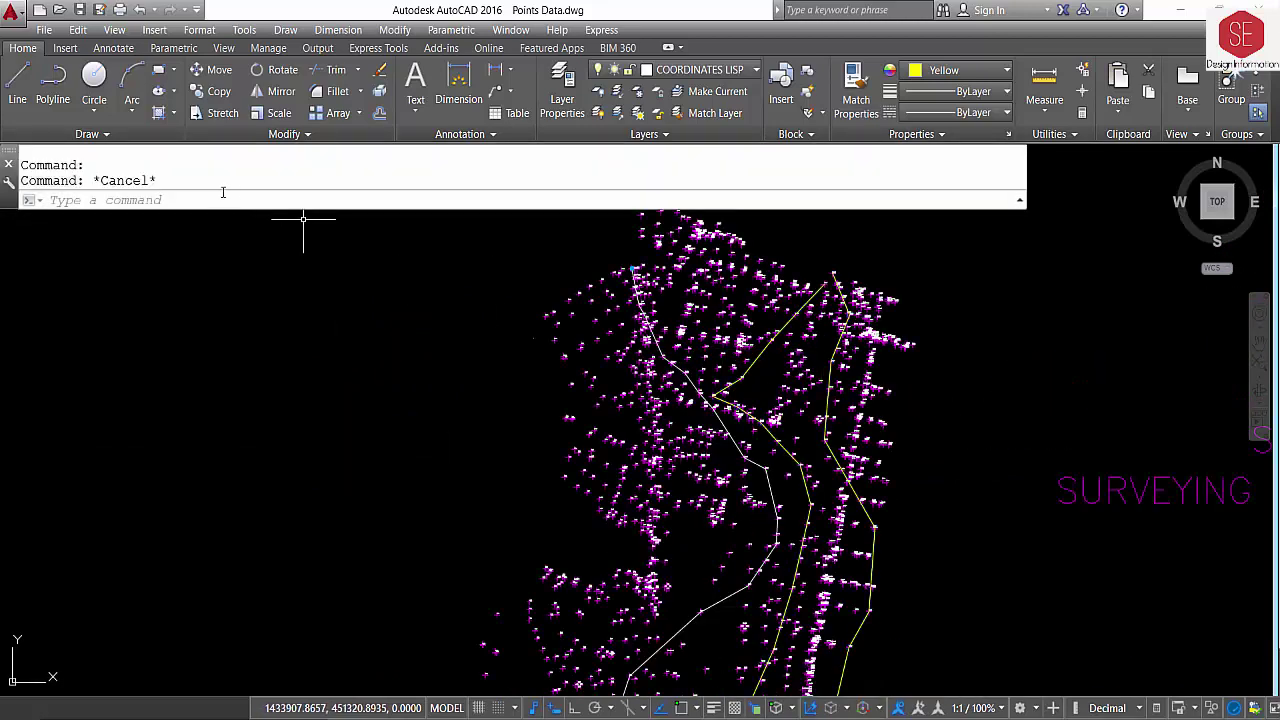
text(exp)
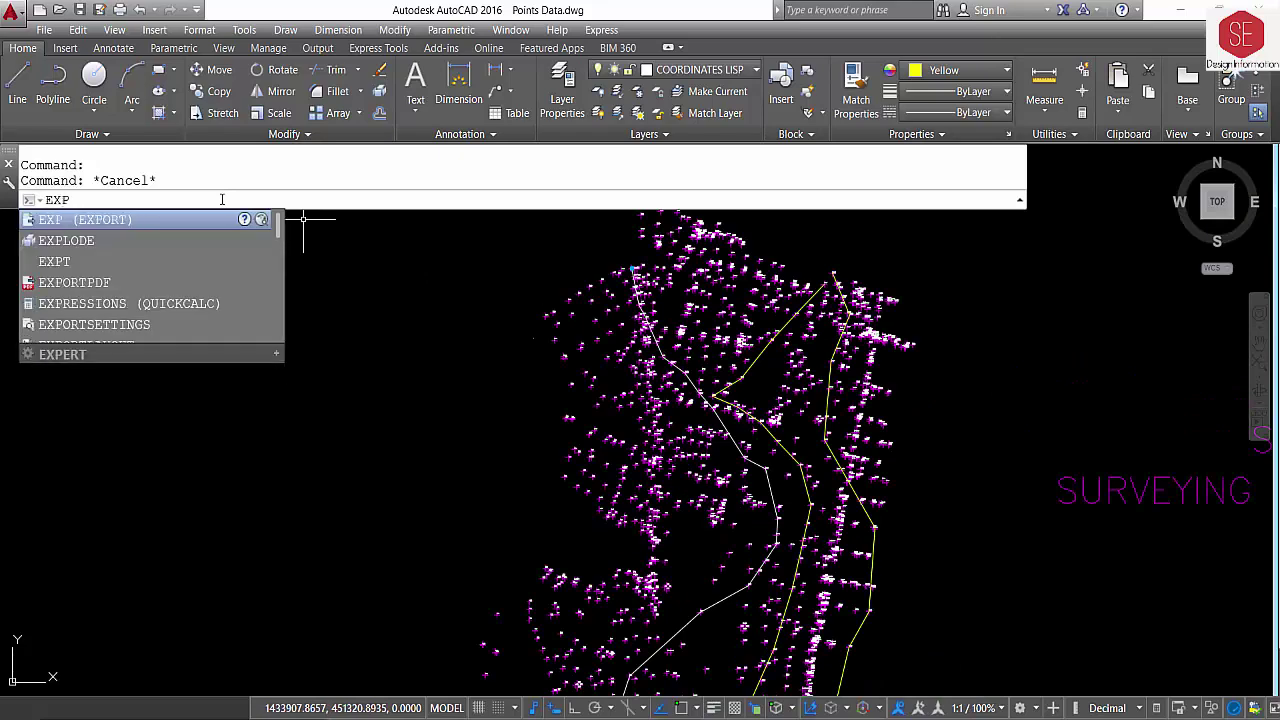
key(Return)
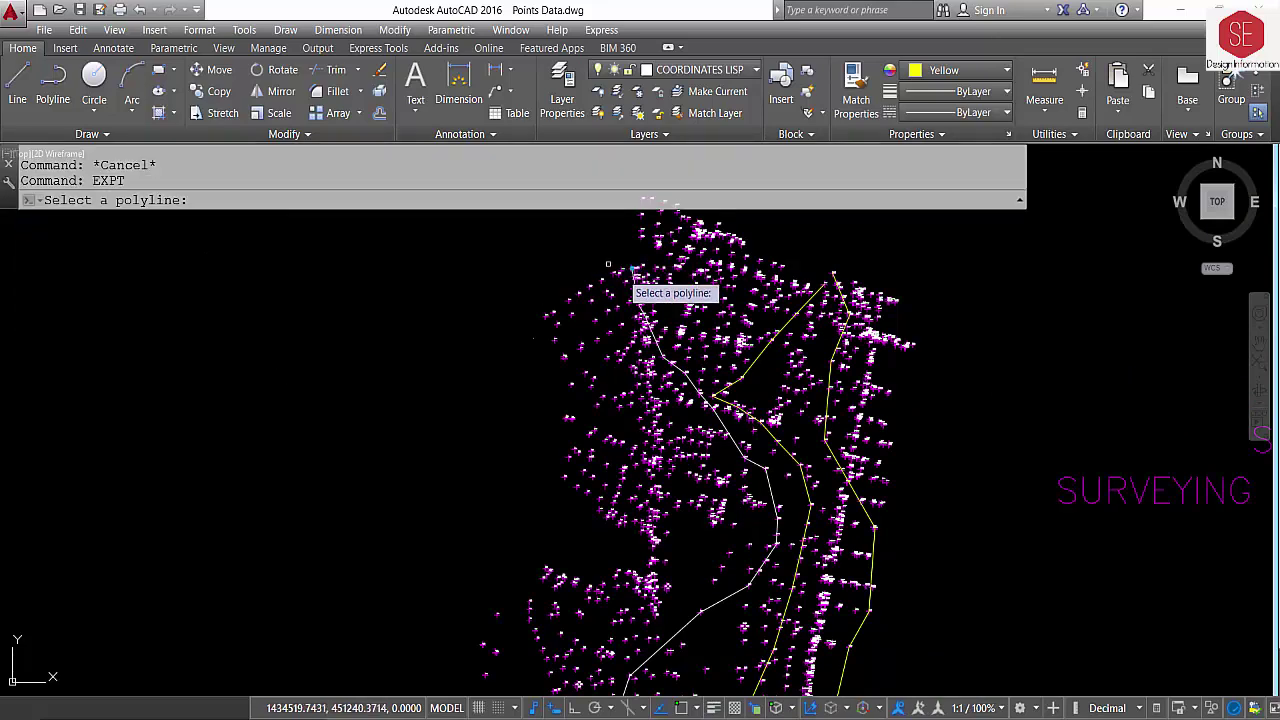
click(815, 280)
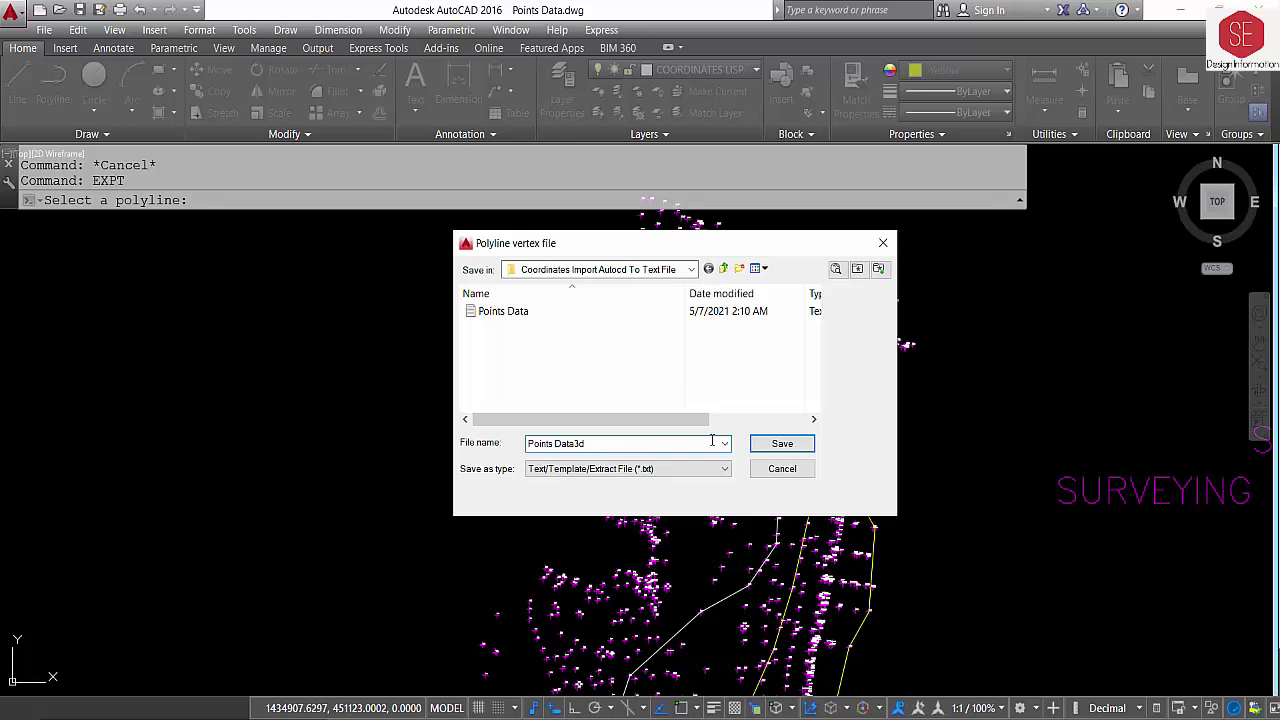
click(771, 449)
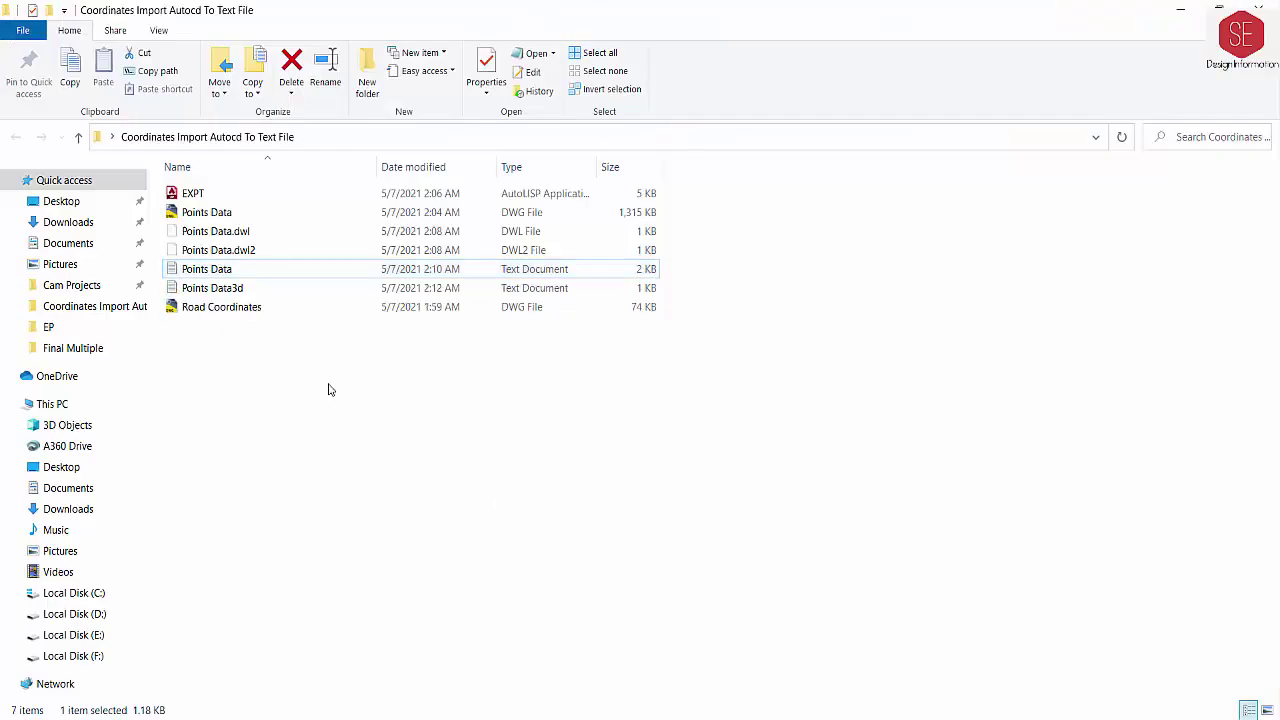
Step: Review the X, Y, Z values of Points Data3d in Notepad, then open Points Data
click(238, 289)
double_click(238, 289)
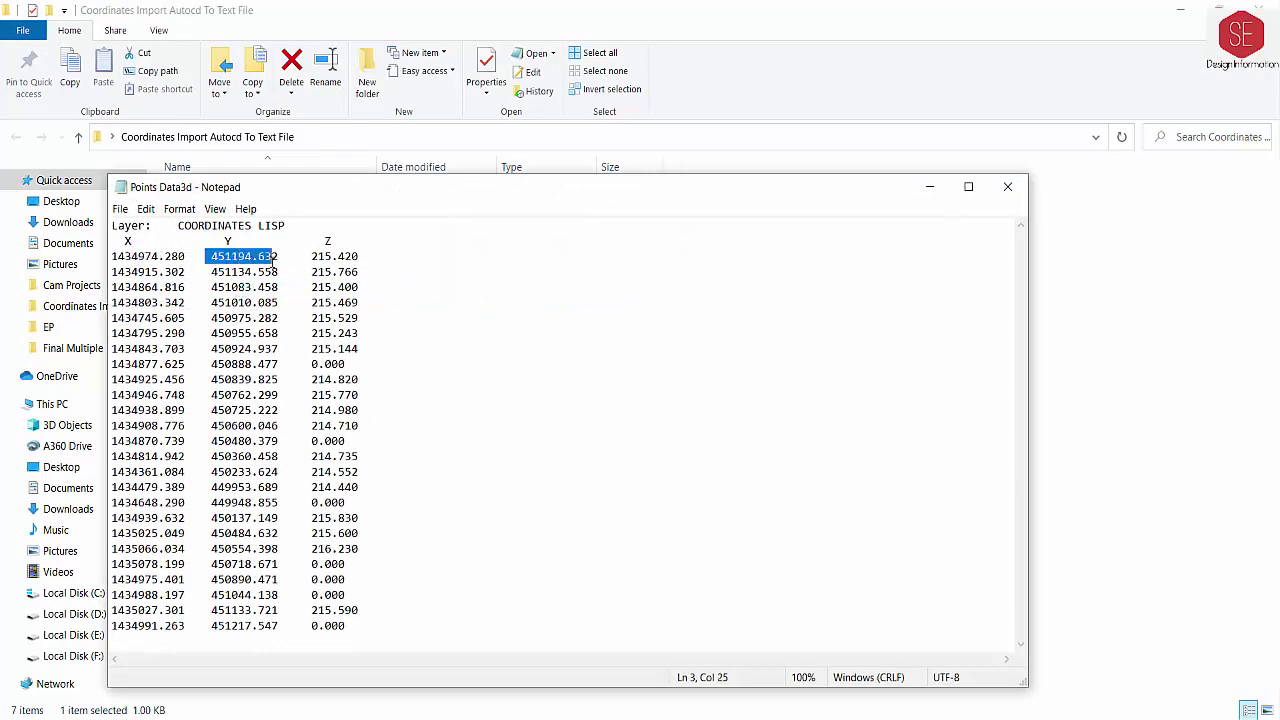
drag(348, 322, 350, 333)
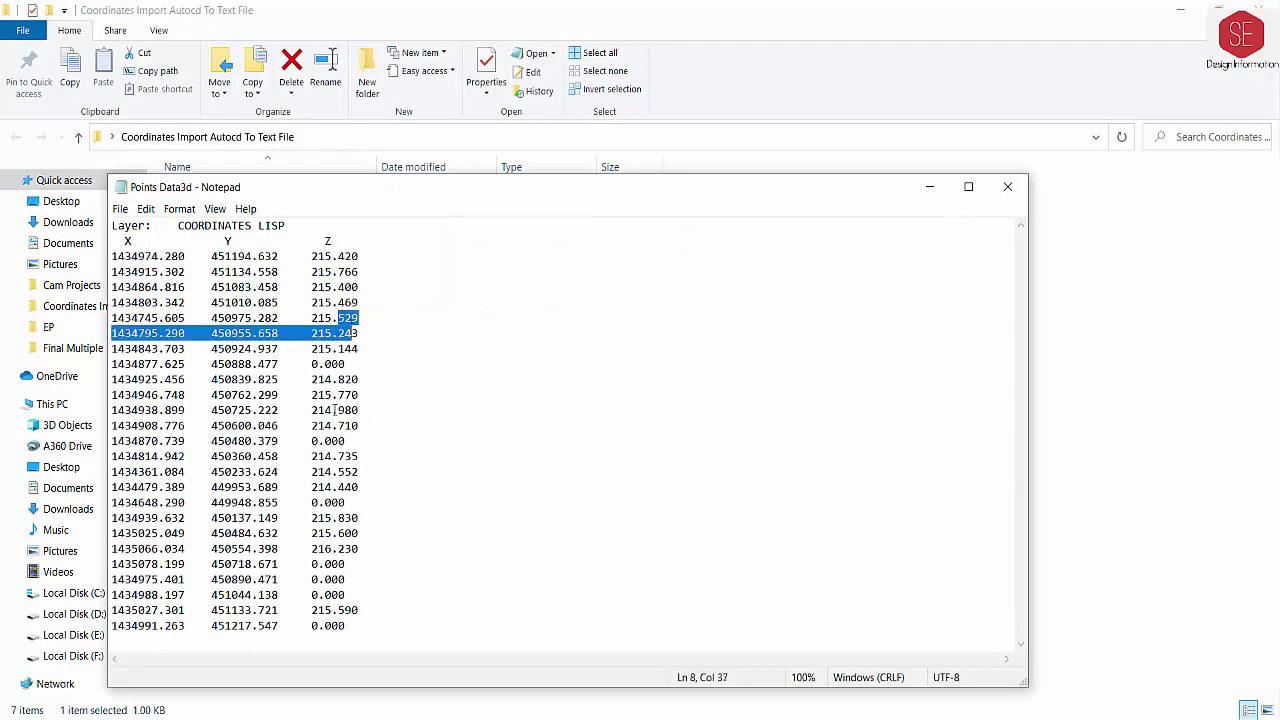
drag(316, 396, 340, 395)
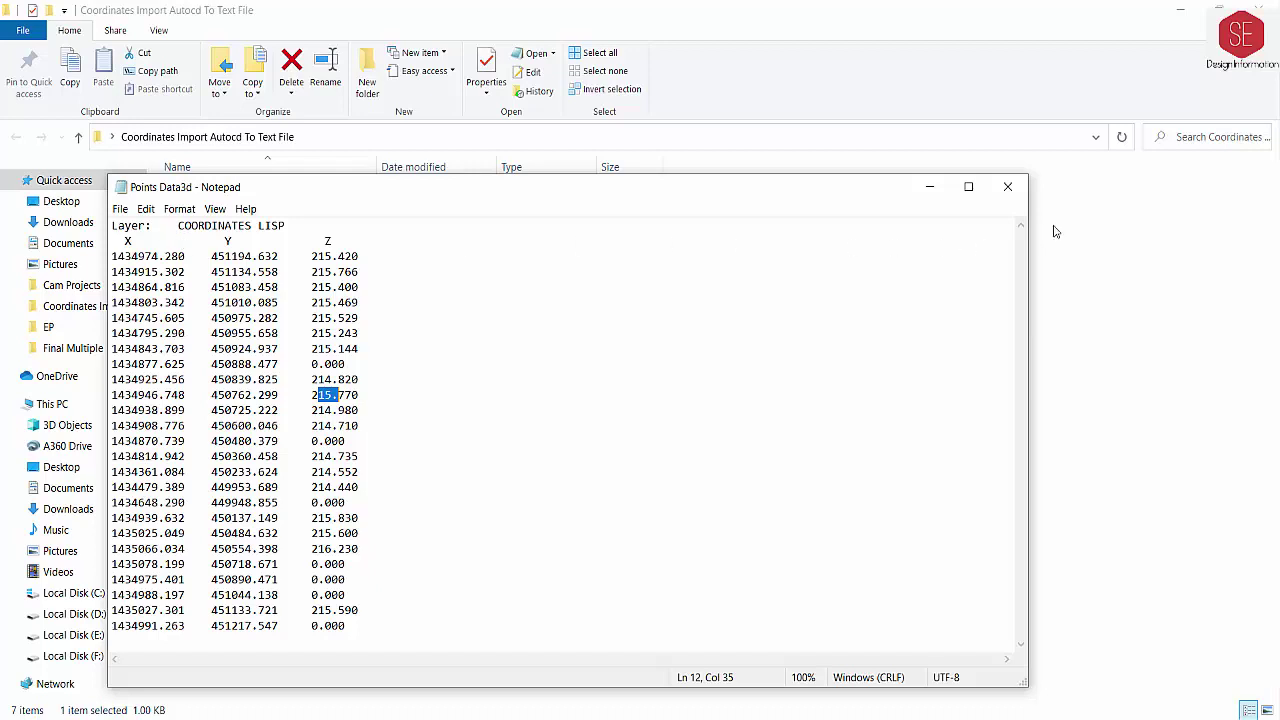
click(1008, 188)
double_click(208, 268)
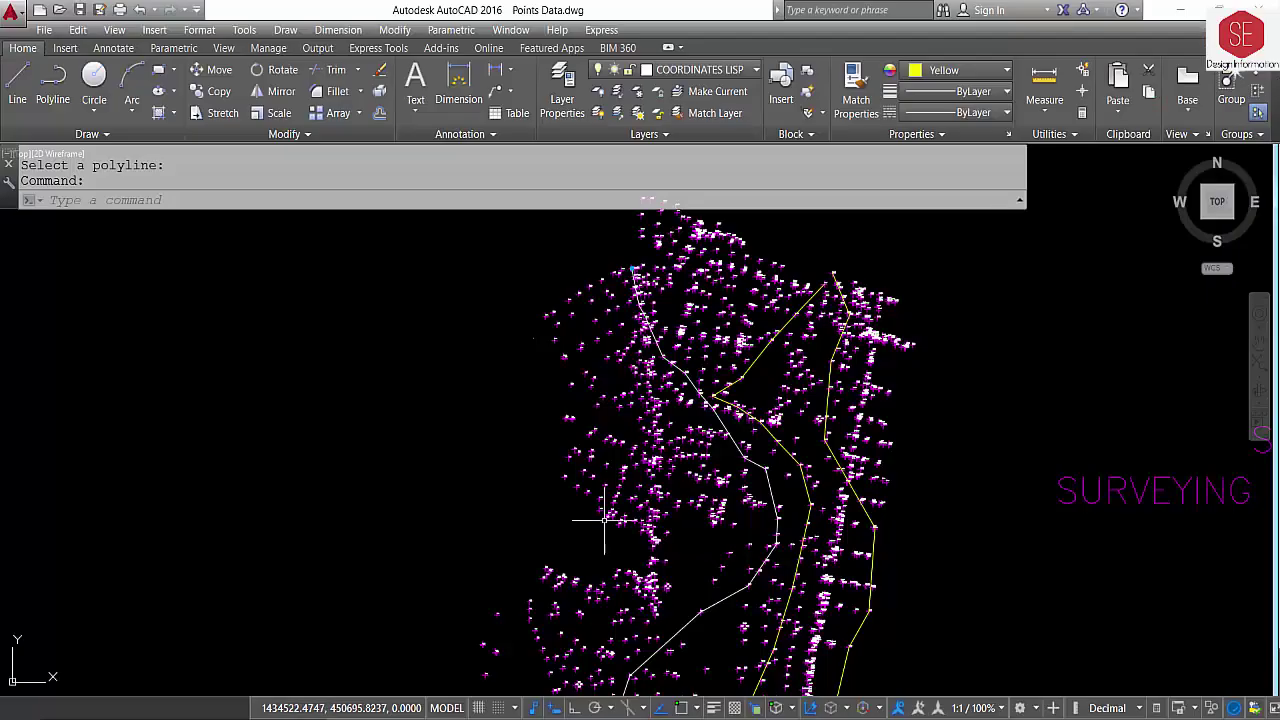
scroll(650, 338, up, 2)
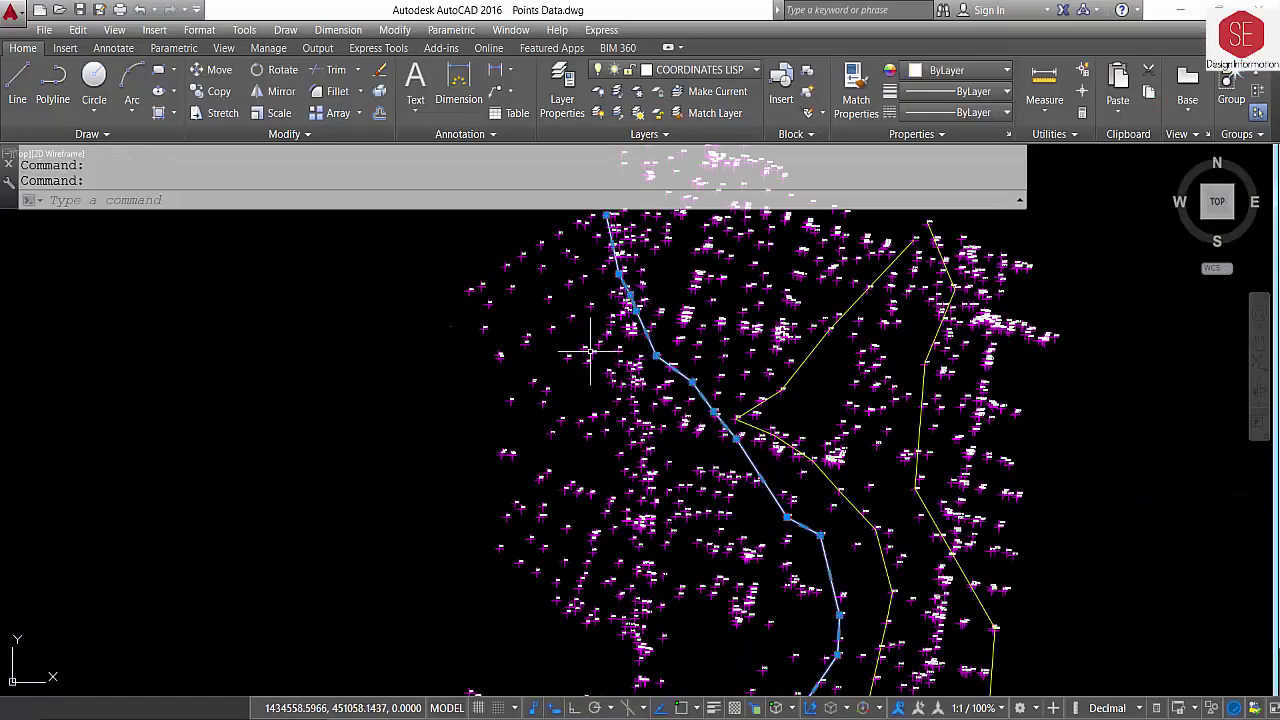
key(Escape)
text(PL)
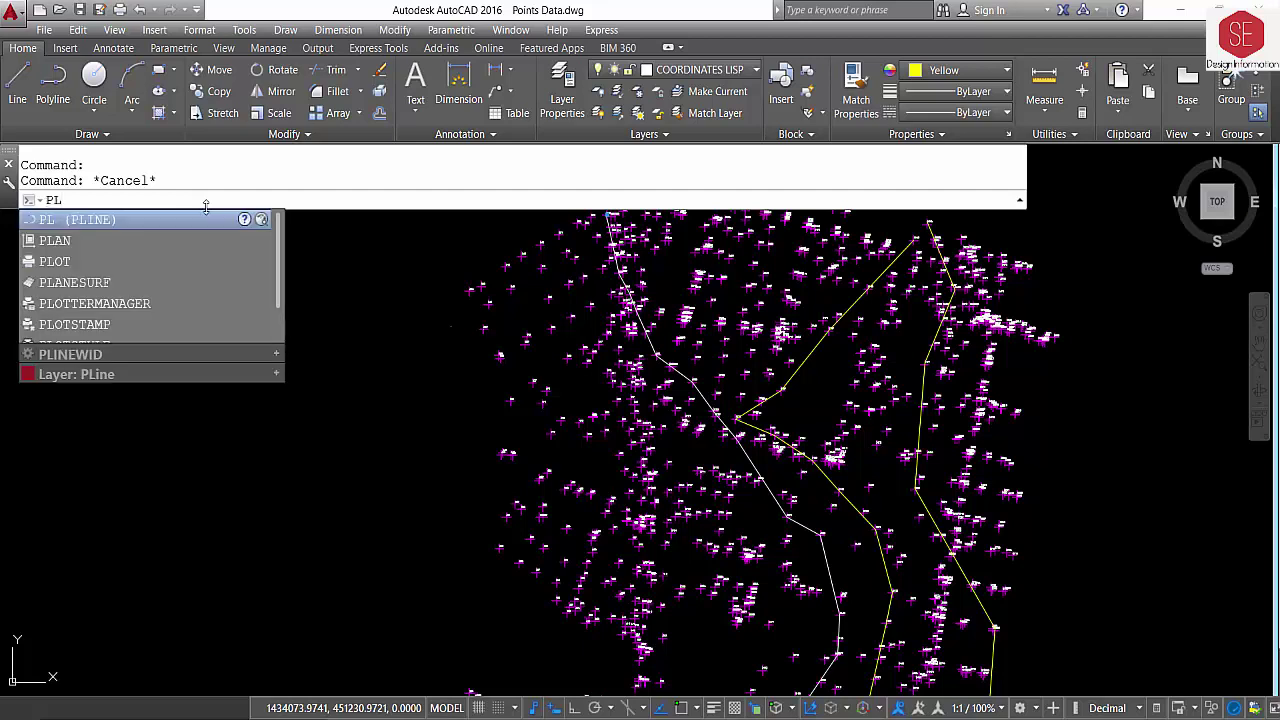
key(Return)
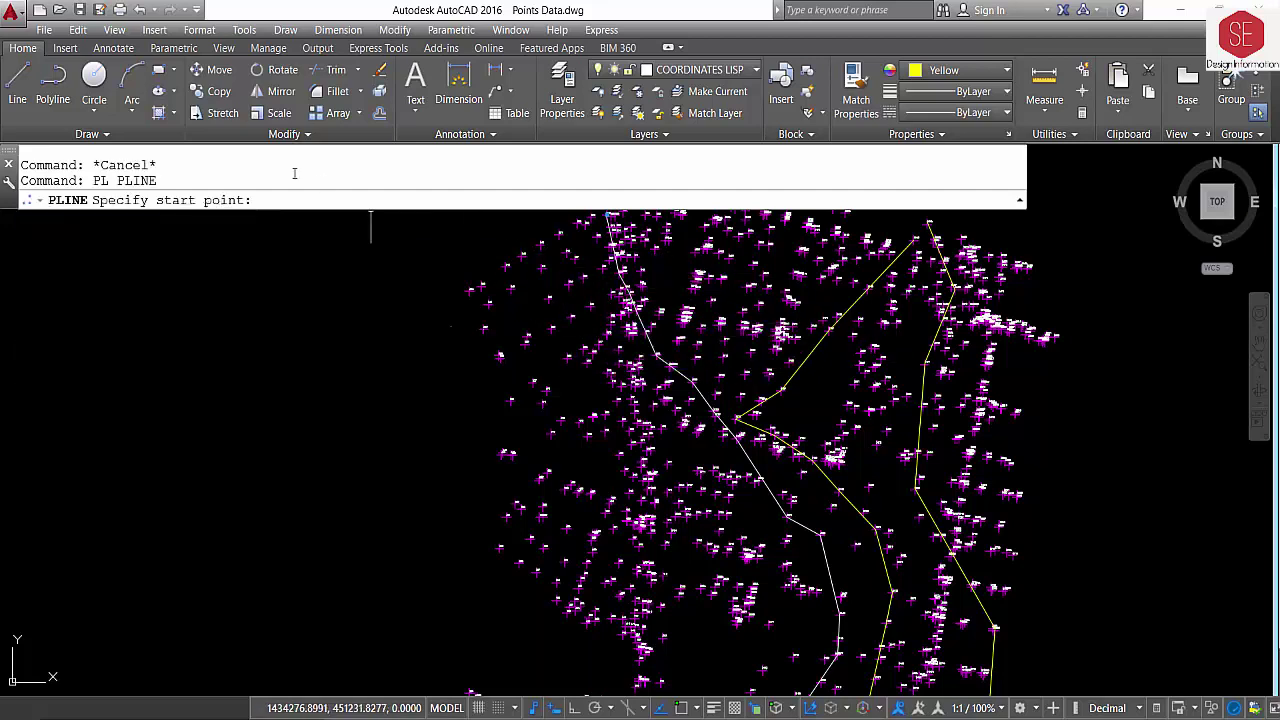
key(Escape)
text(3)
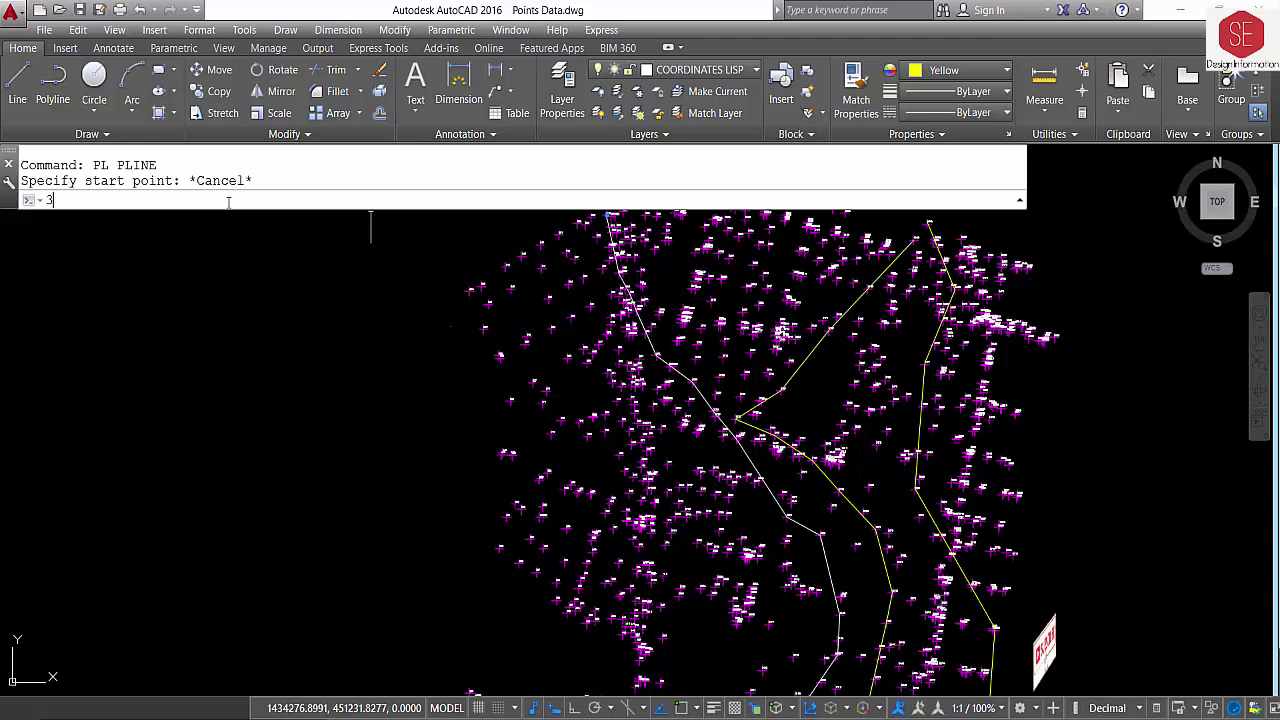
text(dpoly)
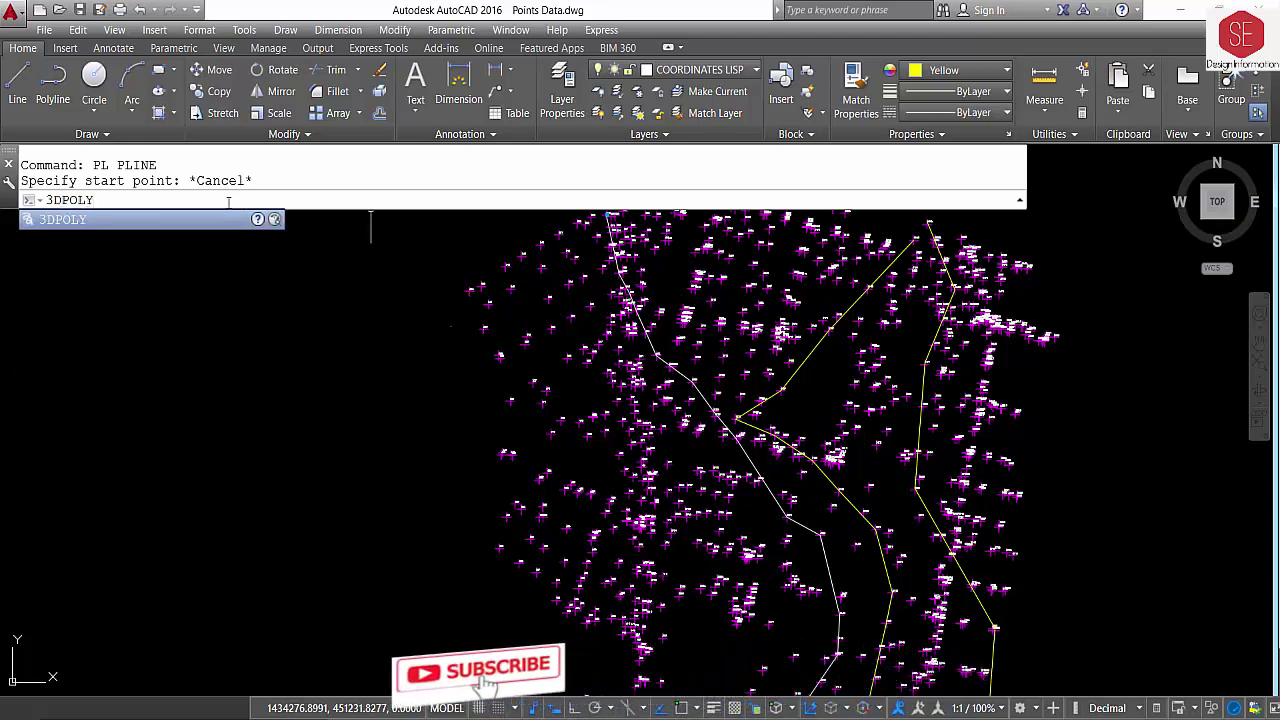
key(Return)
scroll(860, 297, up, 4)
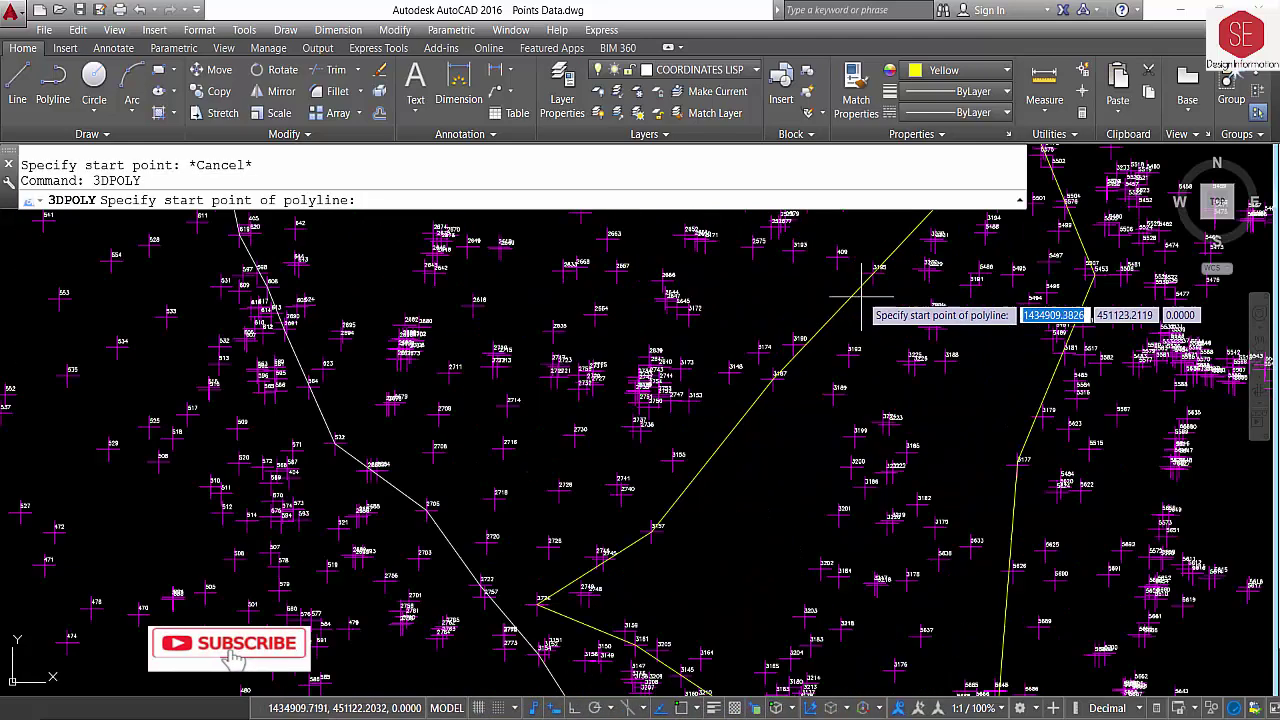
key(Escape)
scroll(851, 286, down, 5)
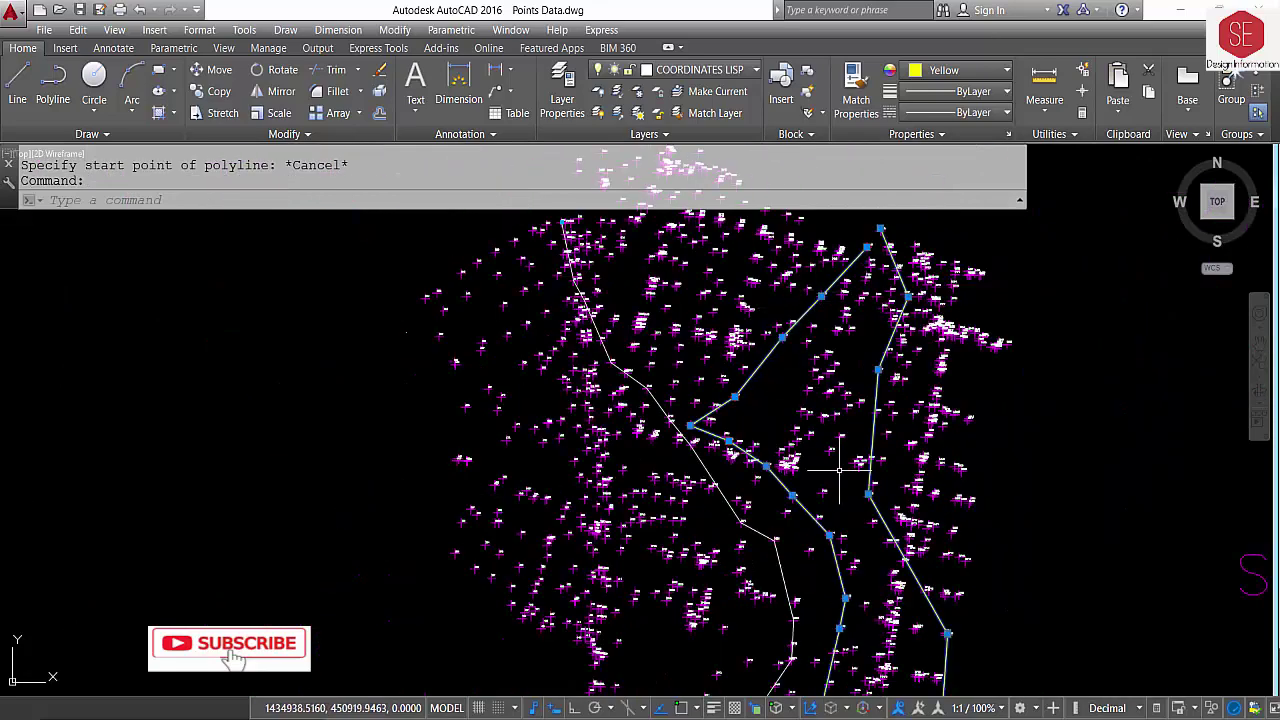
scroll(839, 469, down, 2)
scroll(740, 520, down, 2)
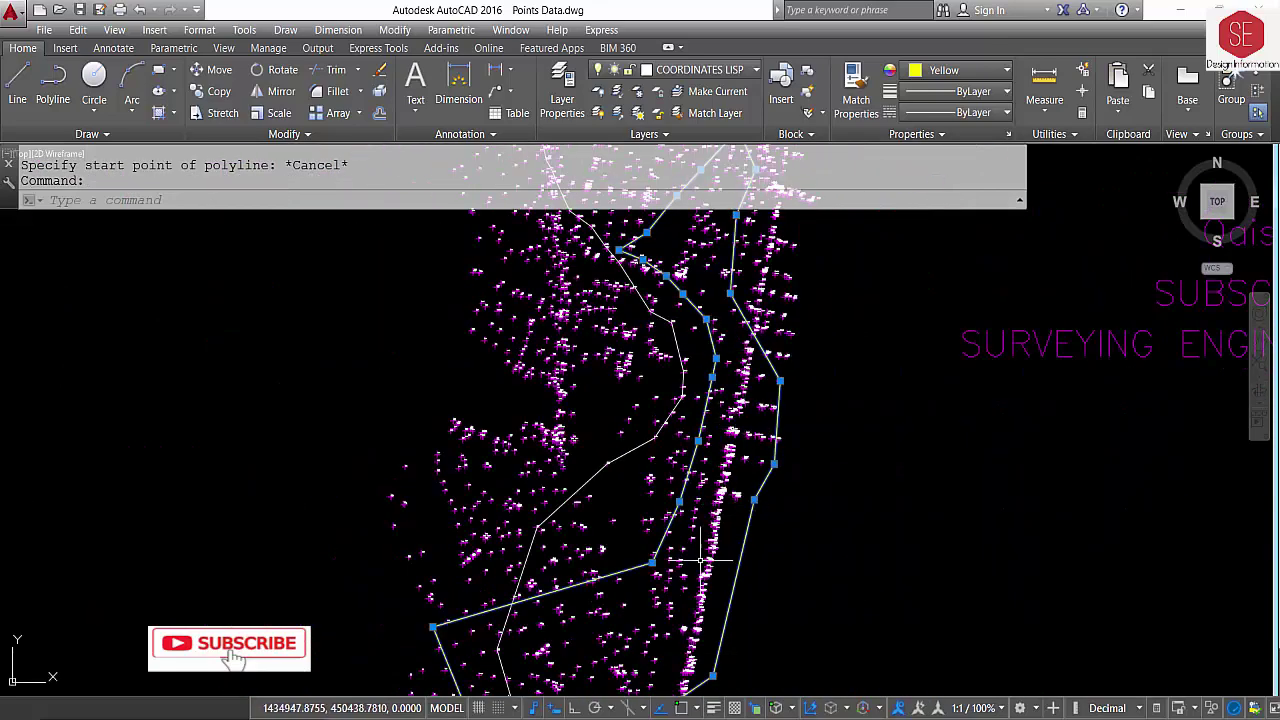
middle_drag(701, 561, 660, 406)
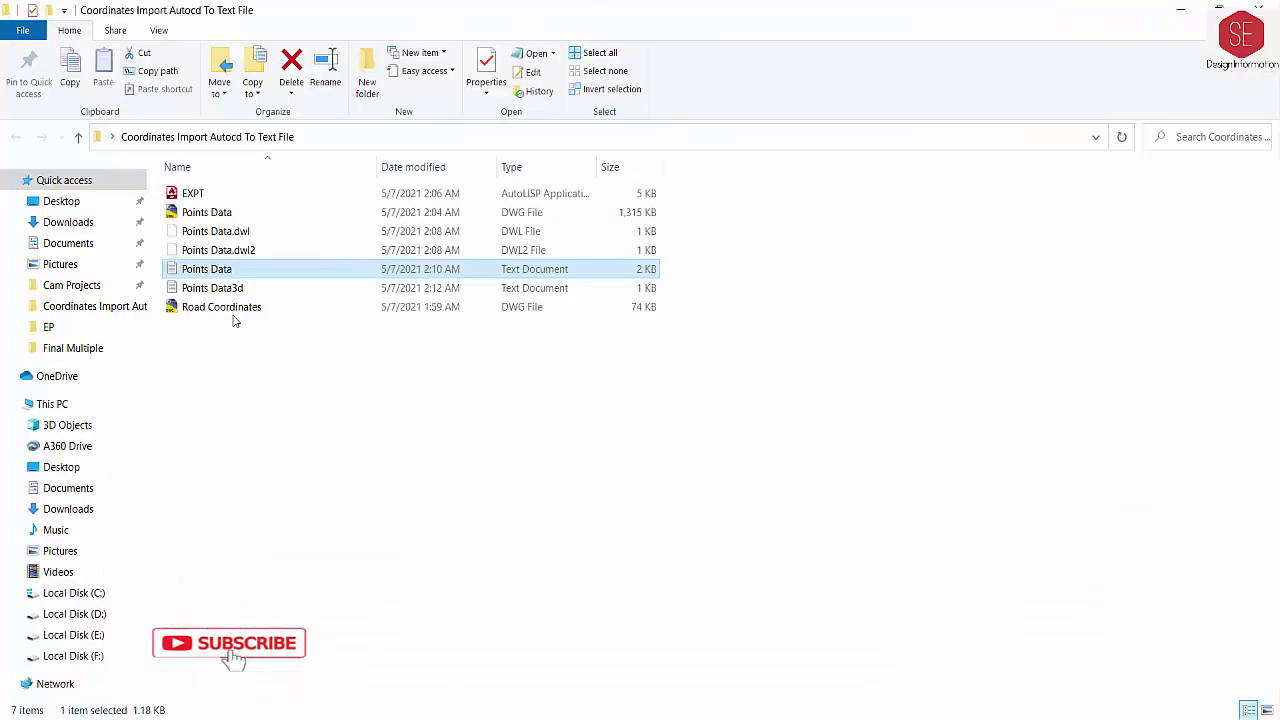
Step: Open Points Data3d in Notepad and copy its entire X/Y/Z coordinate list
double_click(213, 290)
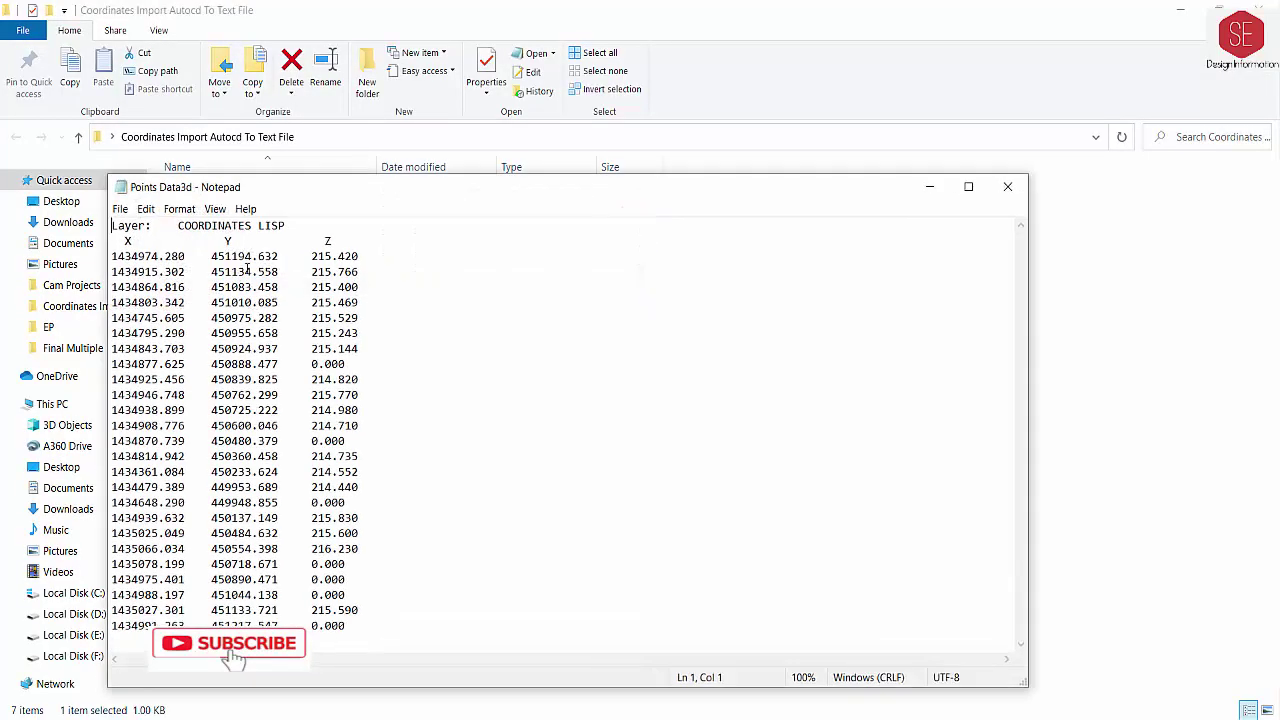
drag(330, 271, 351, 271)
drag(258, 287, 265, 287)
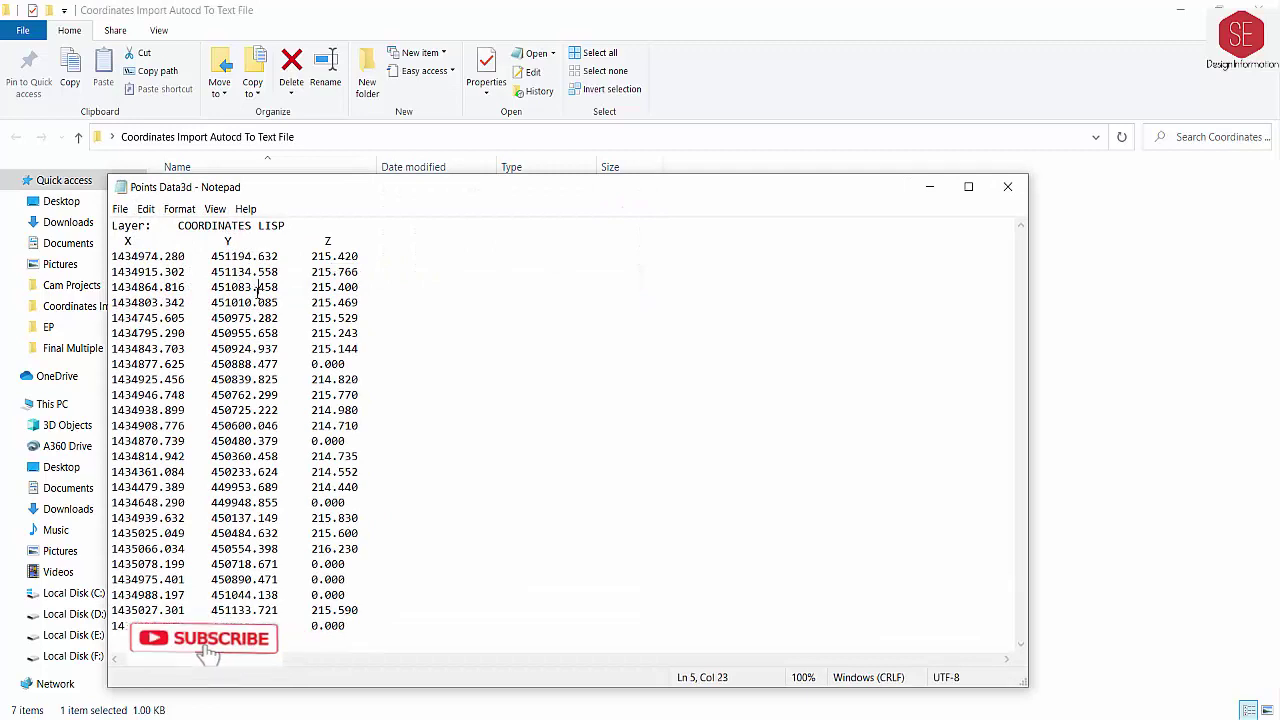
drag(112, 225, 345, 632)
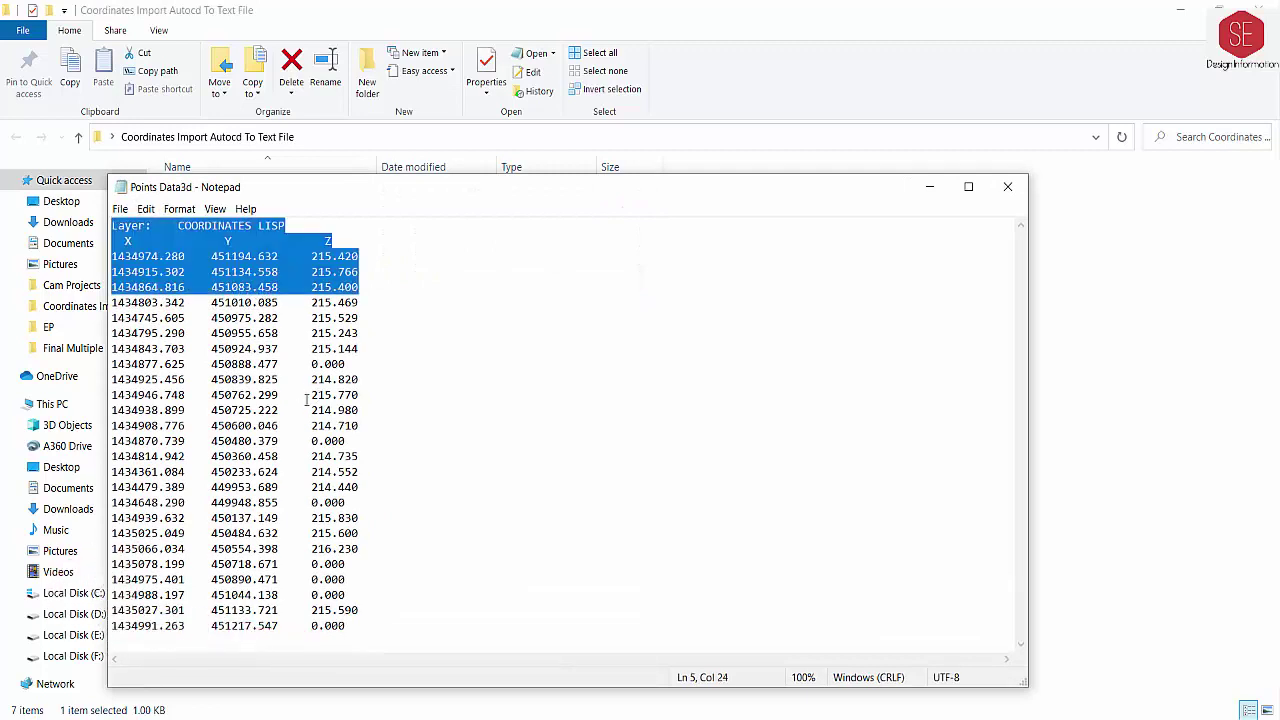
right_click(238, 332)
click(293, 380)
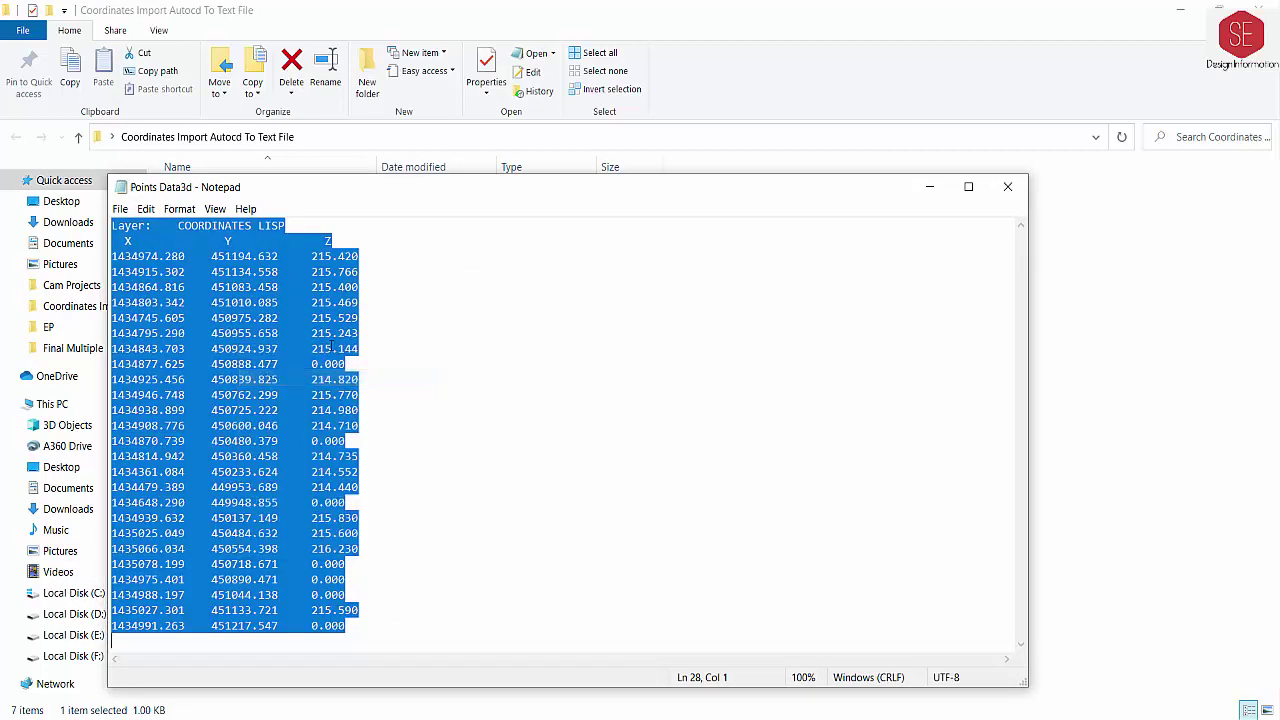
click(622, 710)
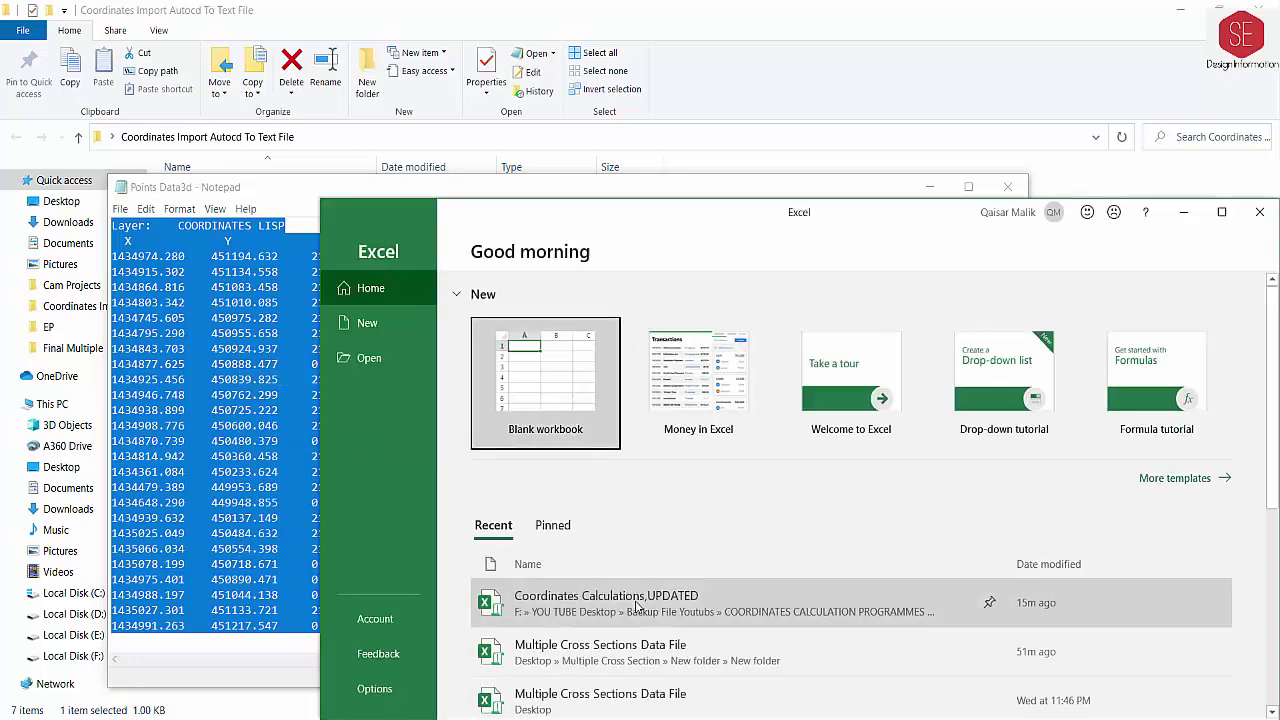
Step: Create a blank maximized workbook and paste the coordinates starting at cell C5
click(565, 393)
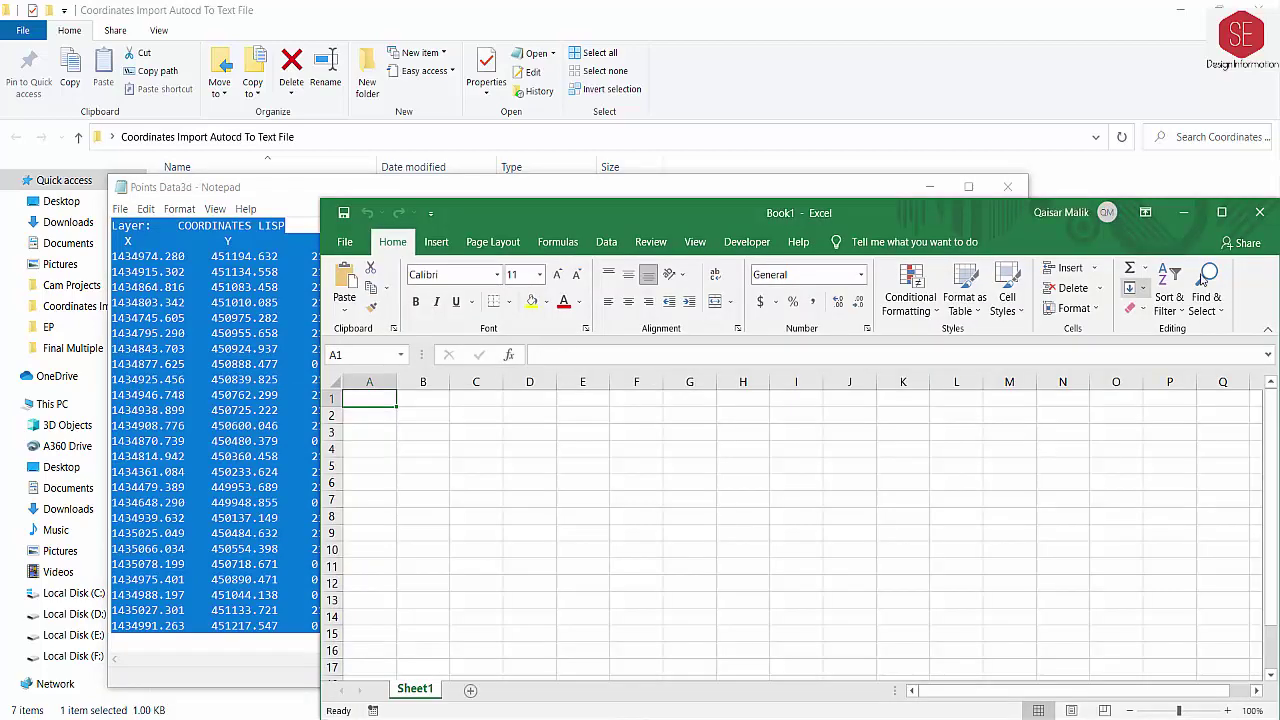
click(1233, 219)
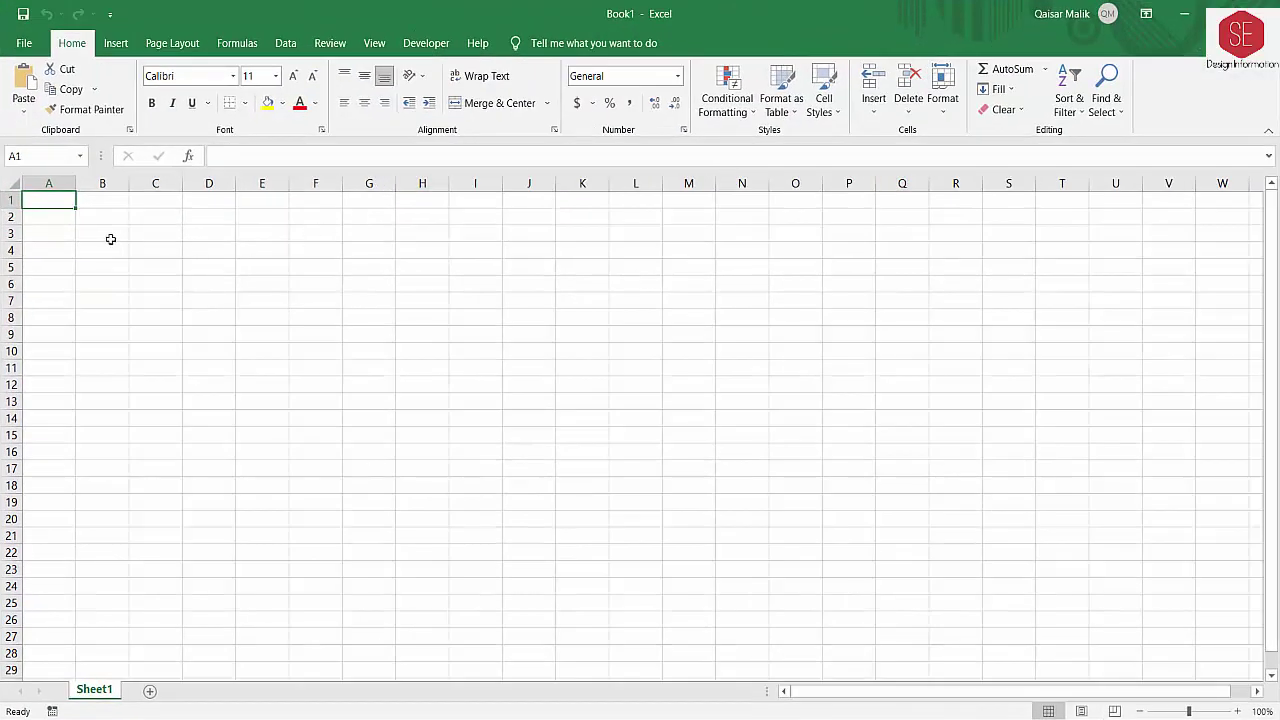
click(168, 270)
right_click(165, 270)
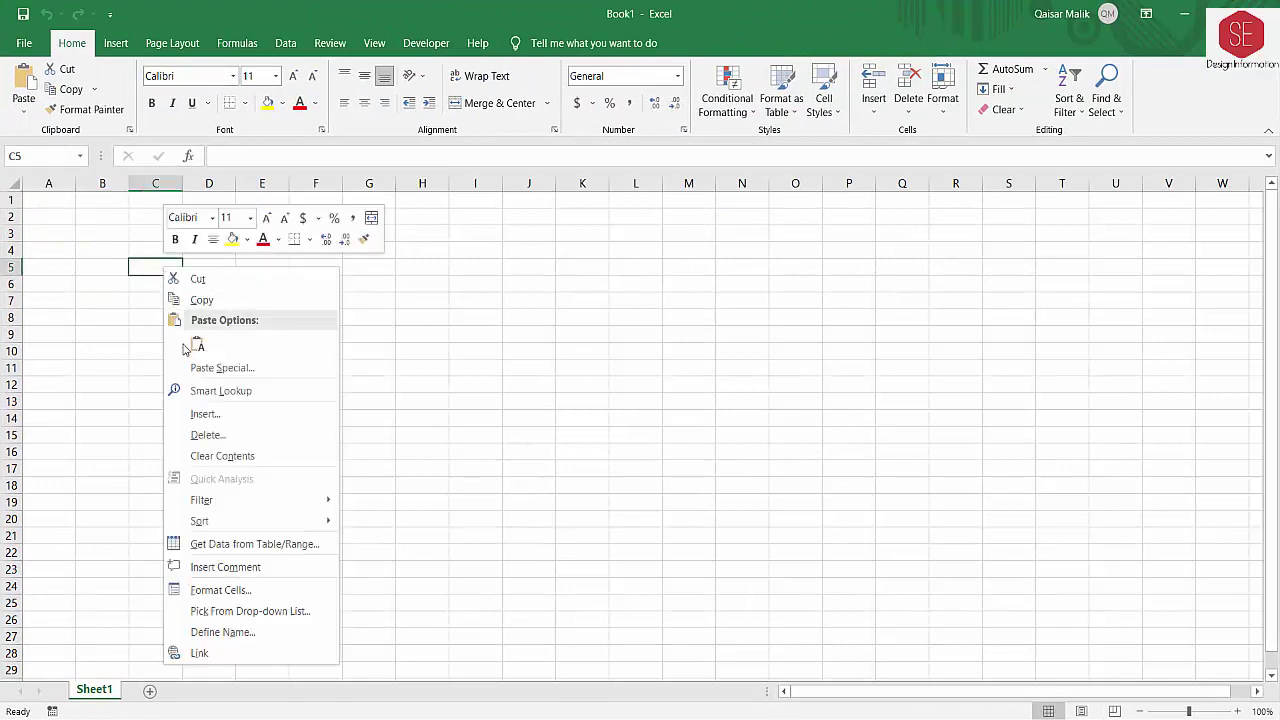
click(190, 345)
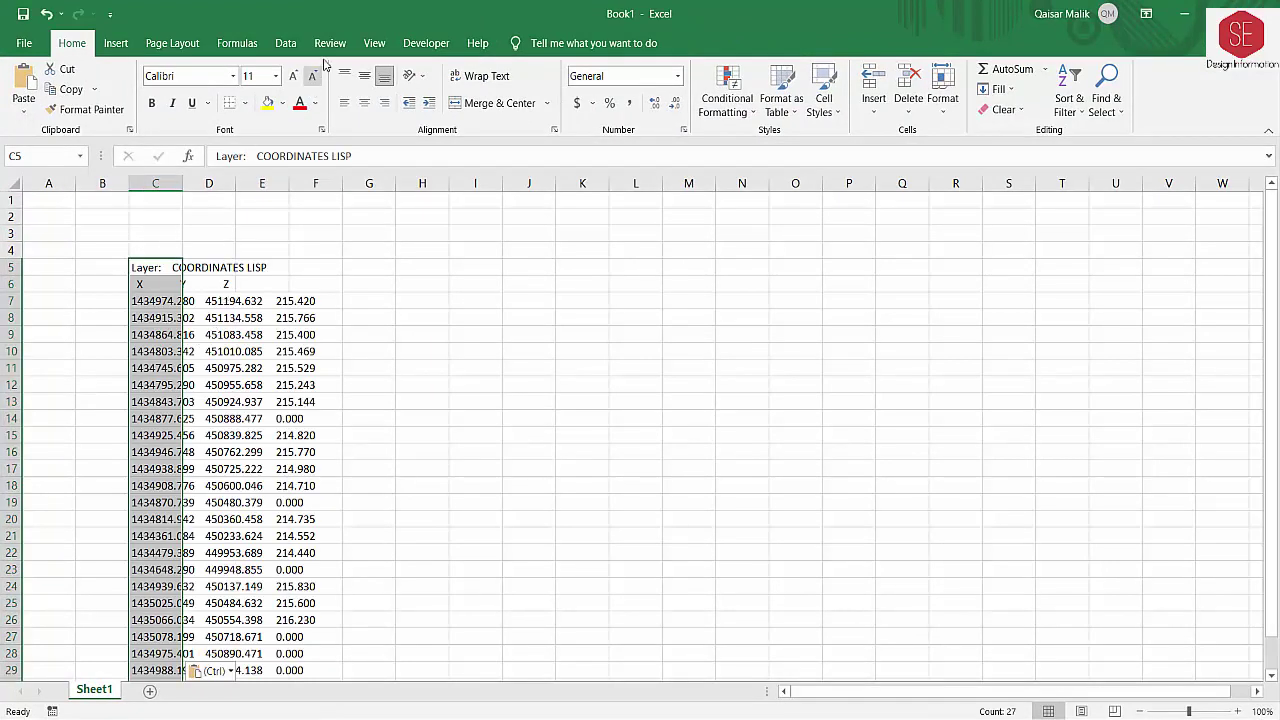
Step: Split the pasted text into X, Y and Z columns with fixed-width Text to Columns
click(285, 43)
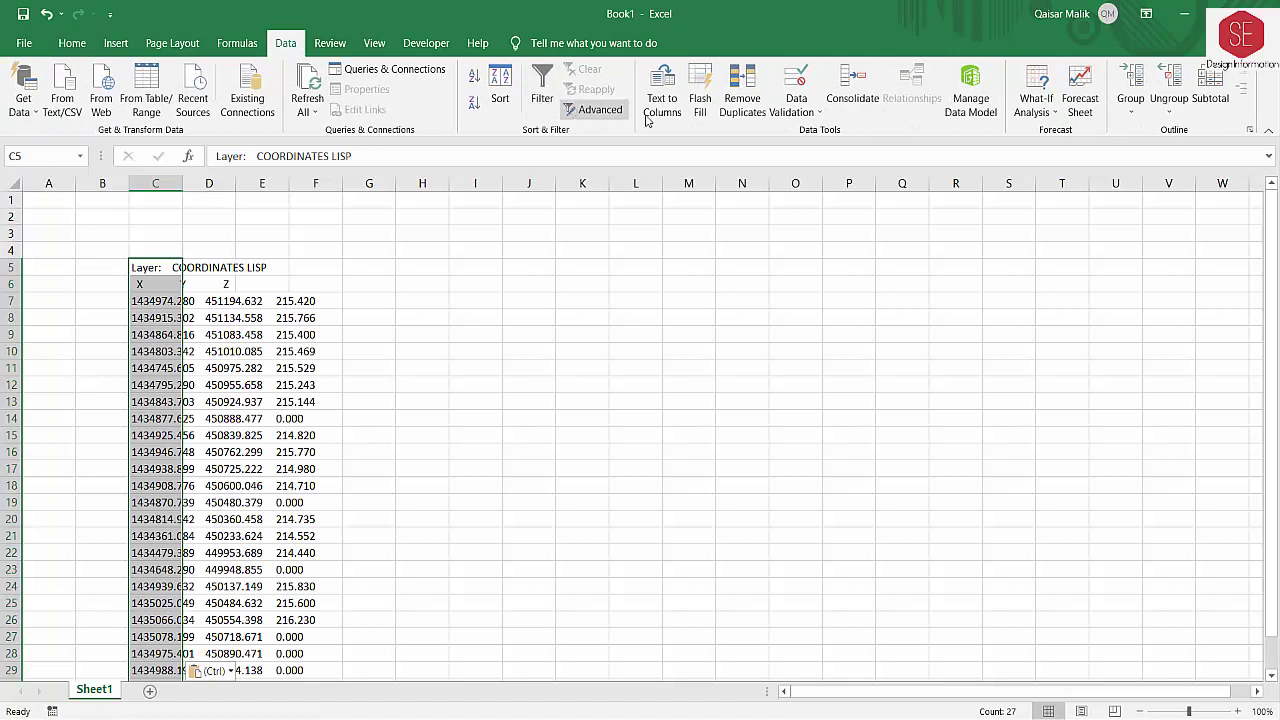
click(652, 105)
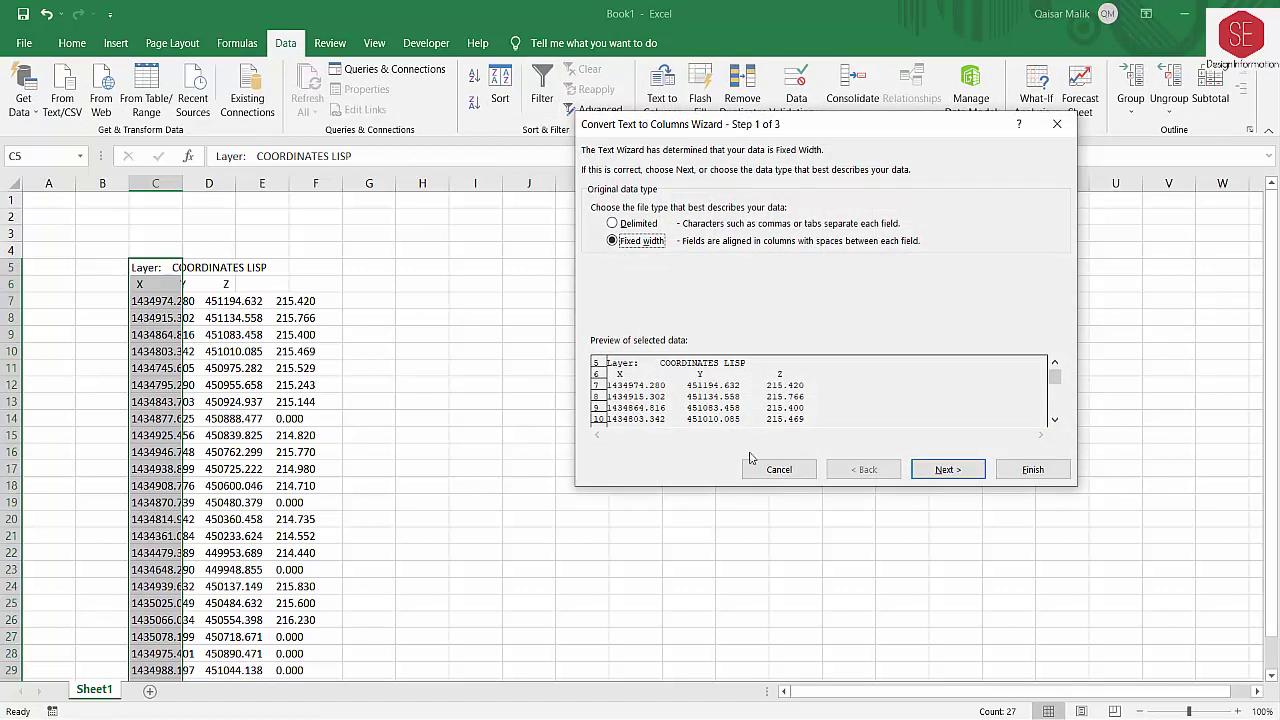
click(940, 471)
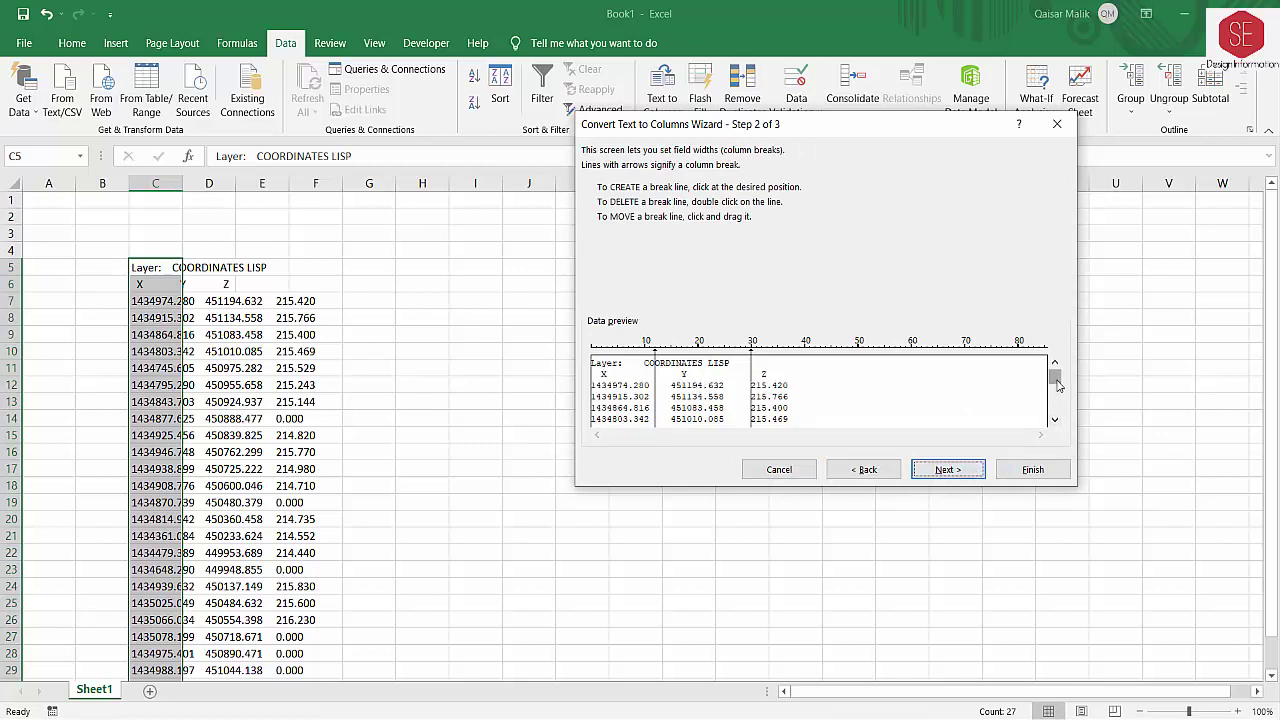
drag(1058, 385, 1056, 410)
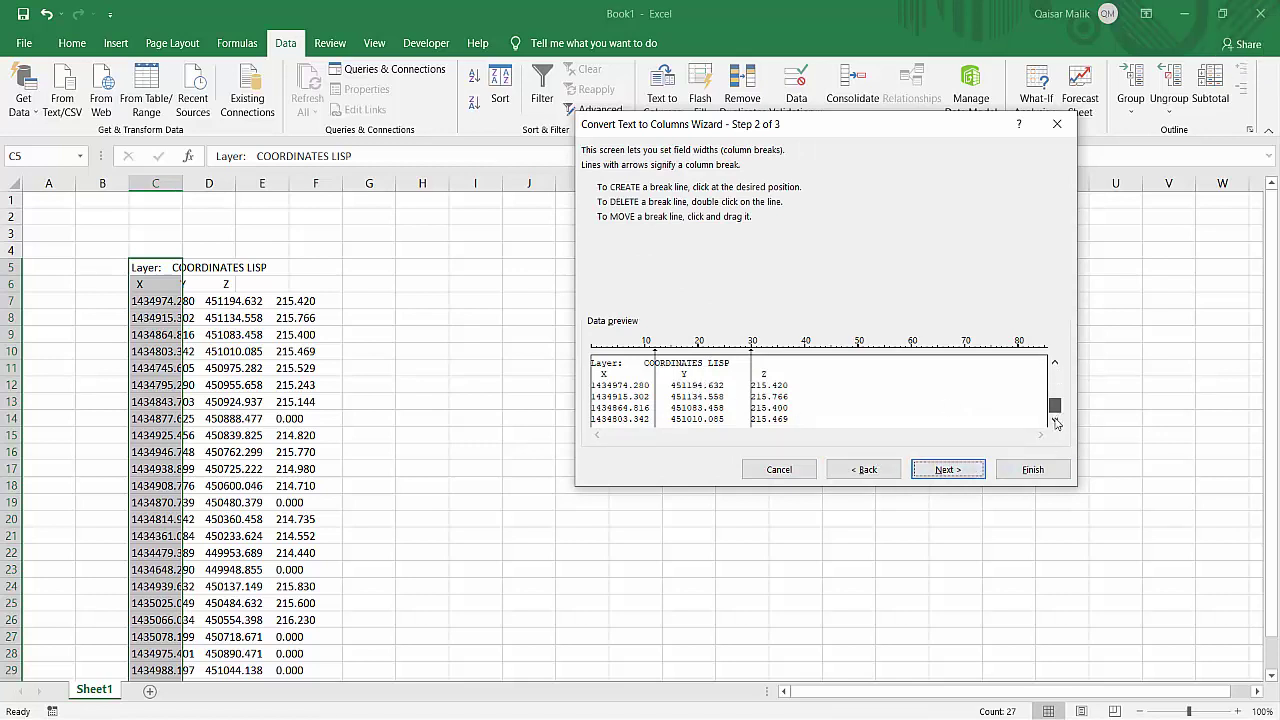
click(940, 471)
click(1015, 478)
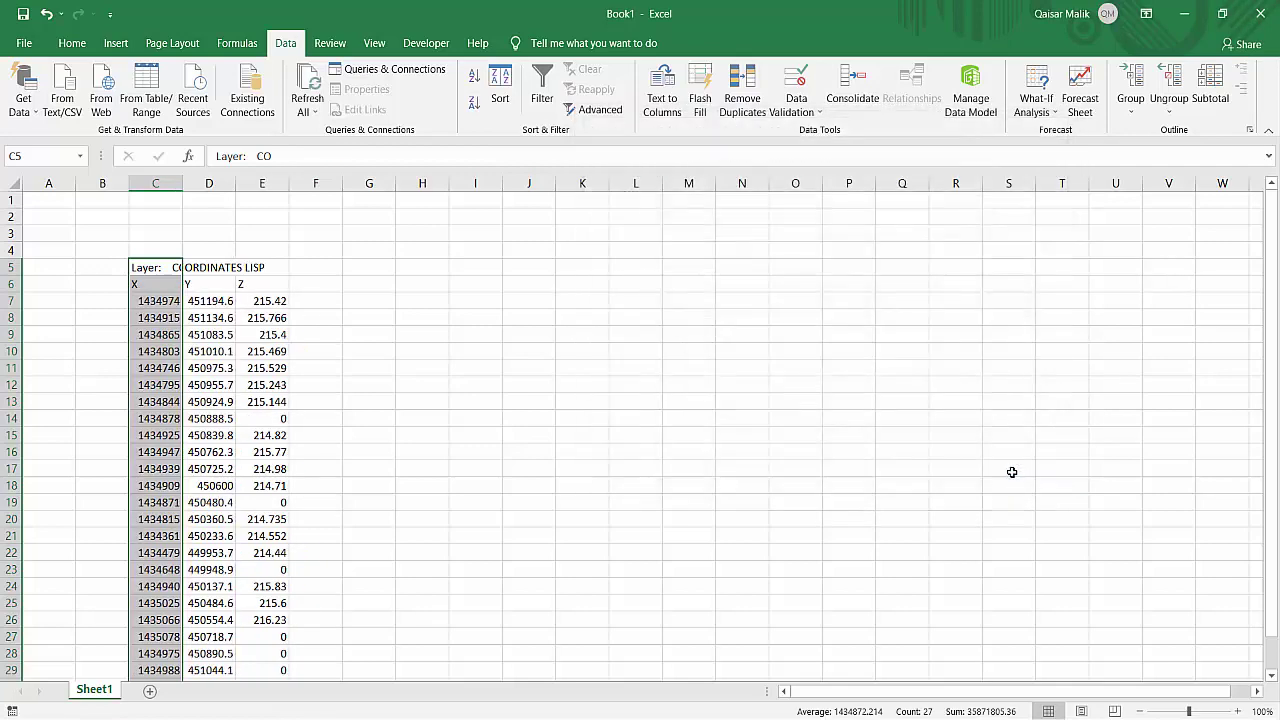
Step: Inspect the first X, Y and Z values in C7:E7
click(175, 302)
click(195, 303)
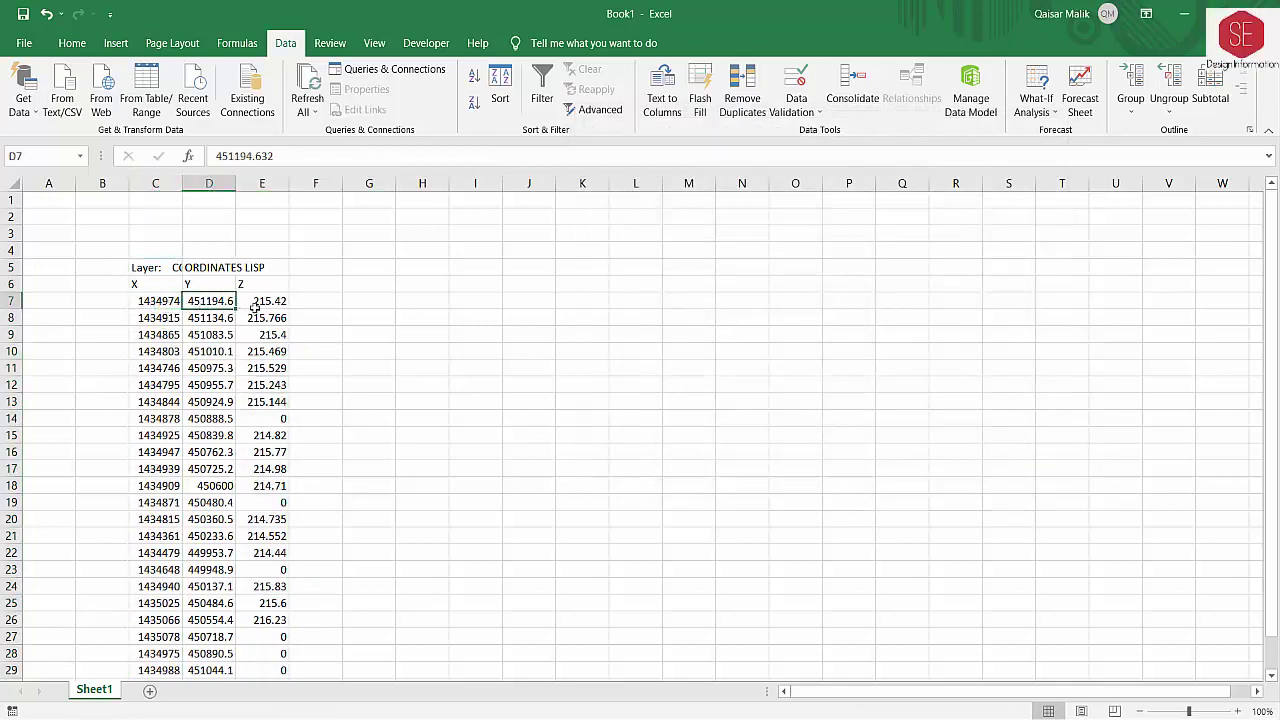
click(277, 300)
scroll(271, 392, down, 2)
scroll(270, 360, up, 2)
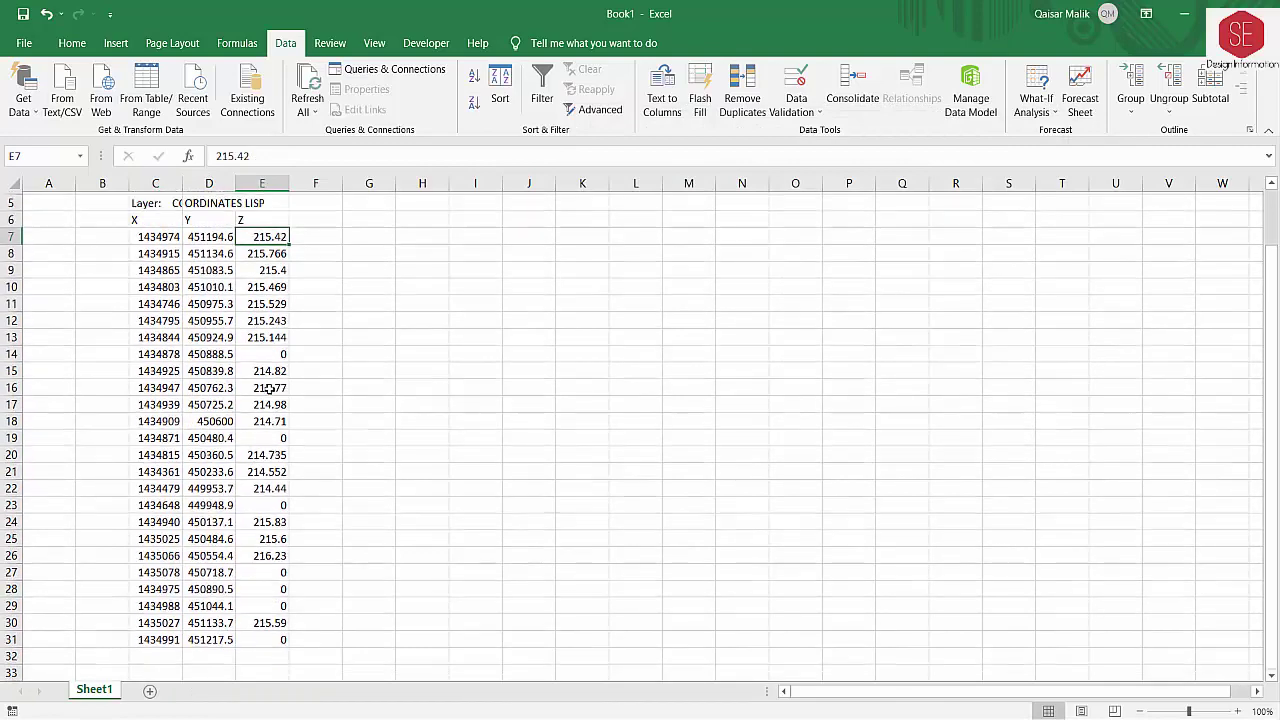
Step: Apply a double-line outline border to the coordinate table C6:E31
click(144, 286)
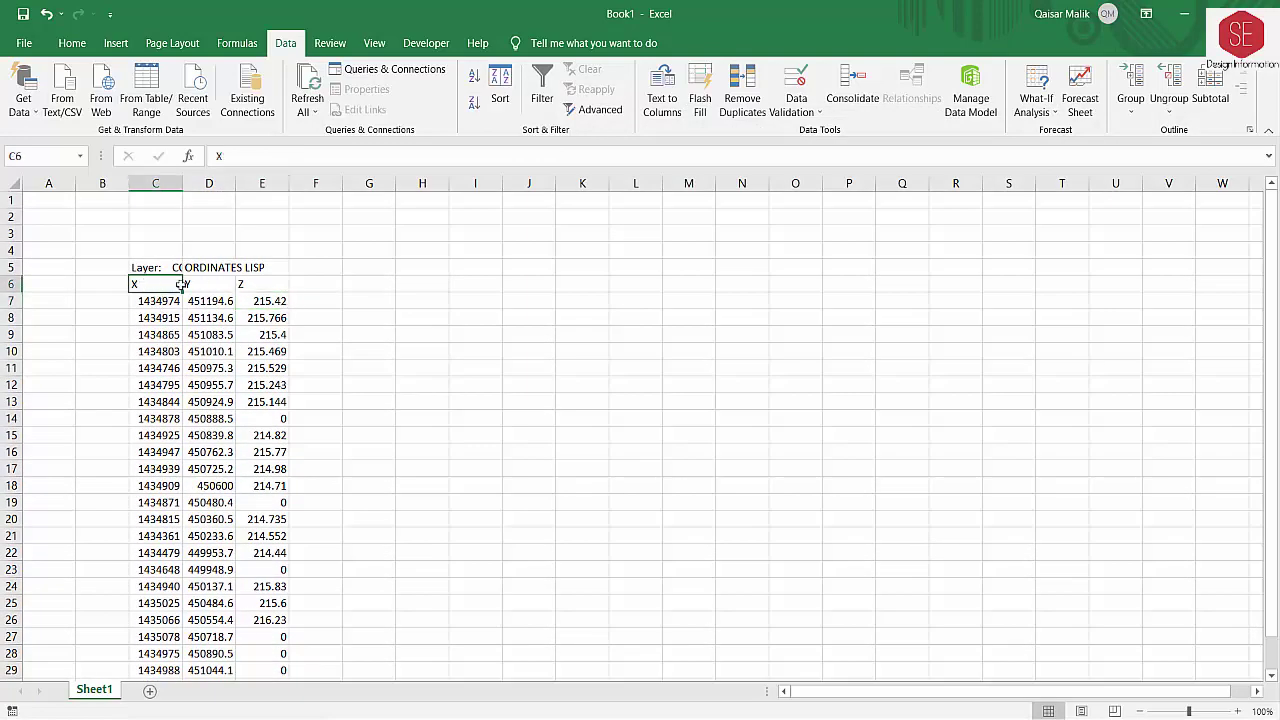
drag(181, 285, 262, 653)
right_click(255, 637)
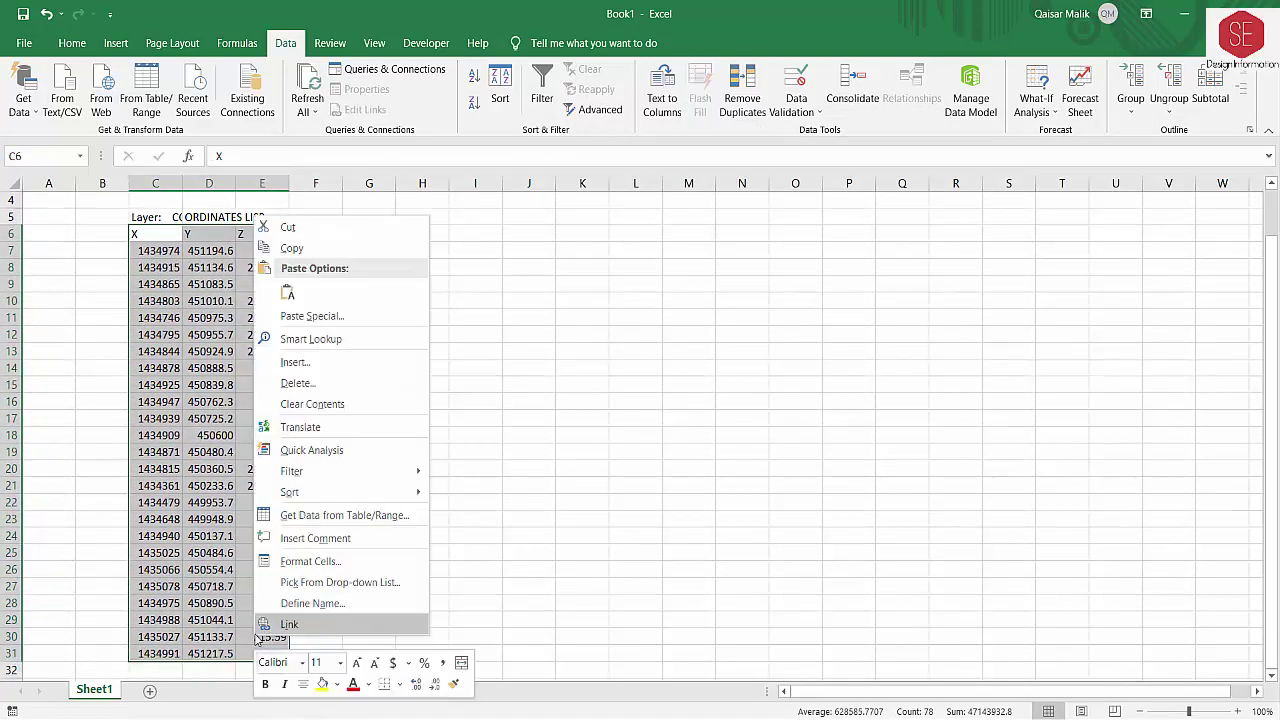
click(306, 561)
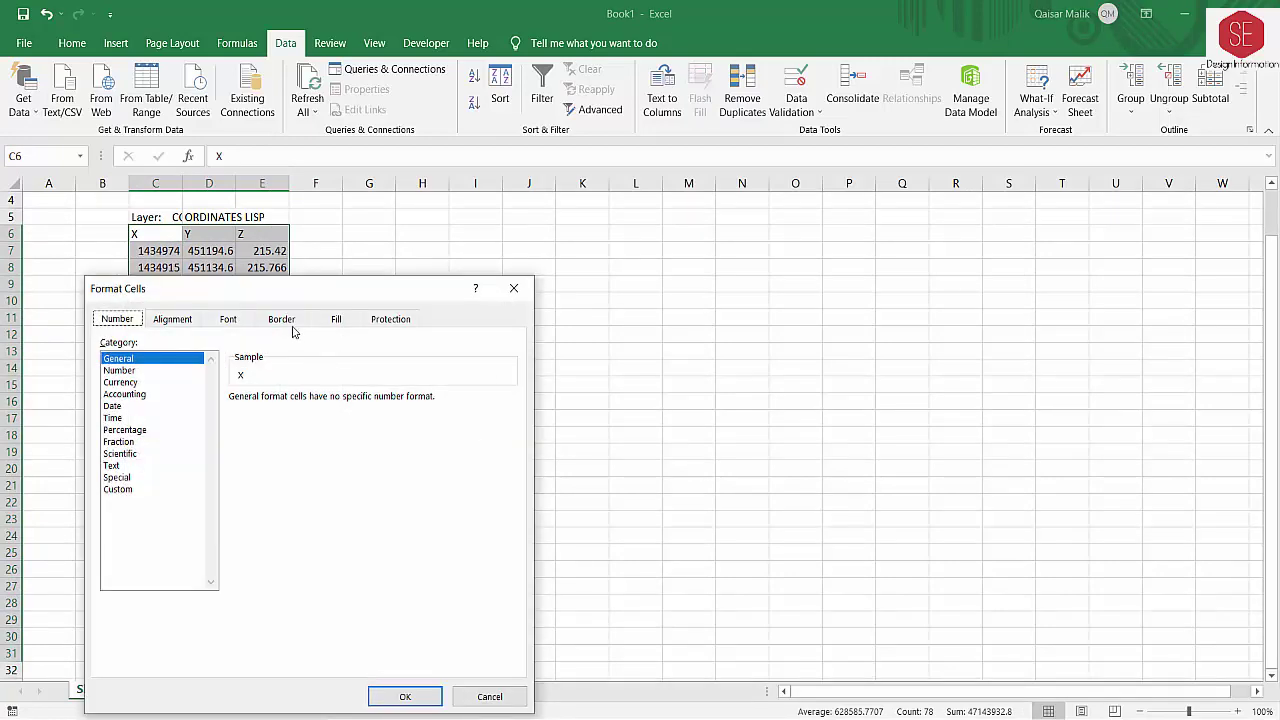
click(285, 321)
click(183, 466)
click(342, 375)
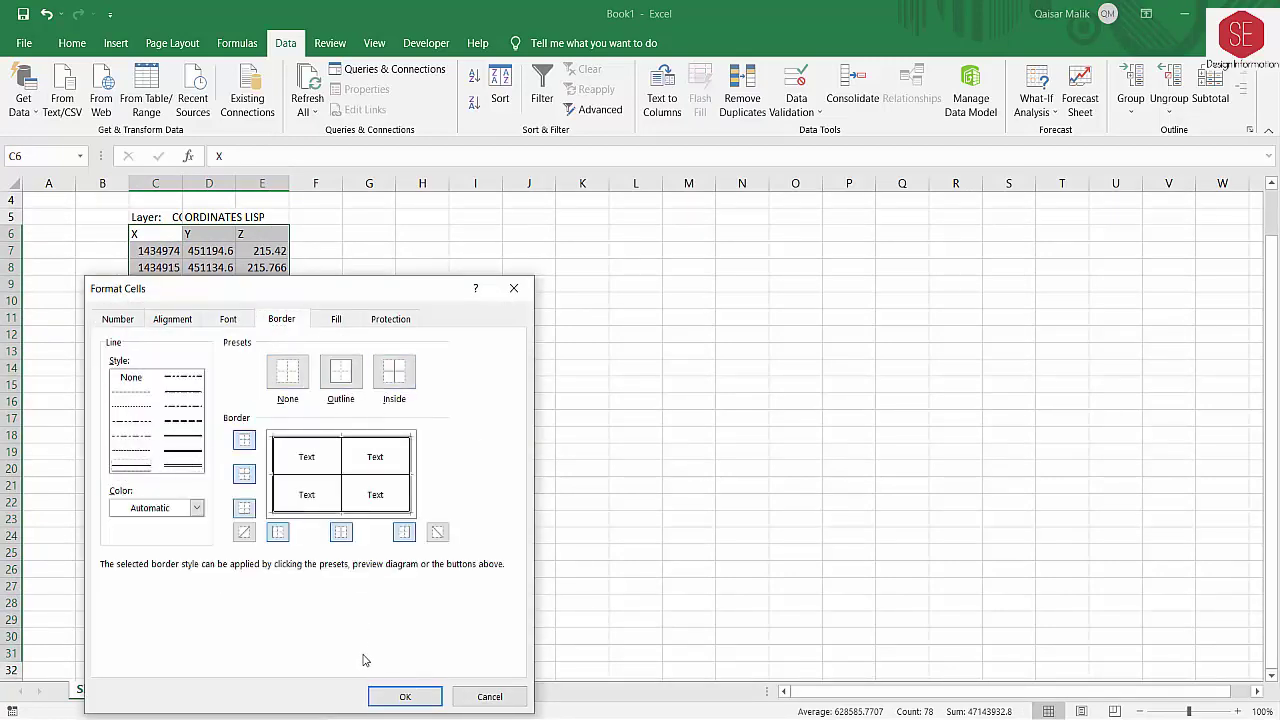
click(405, 696)
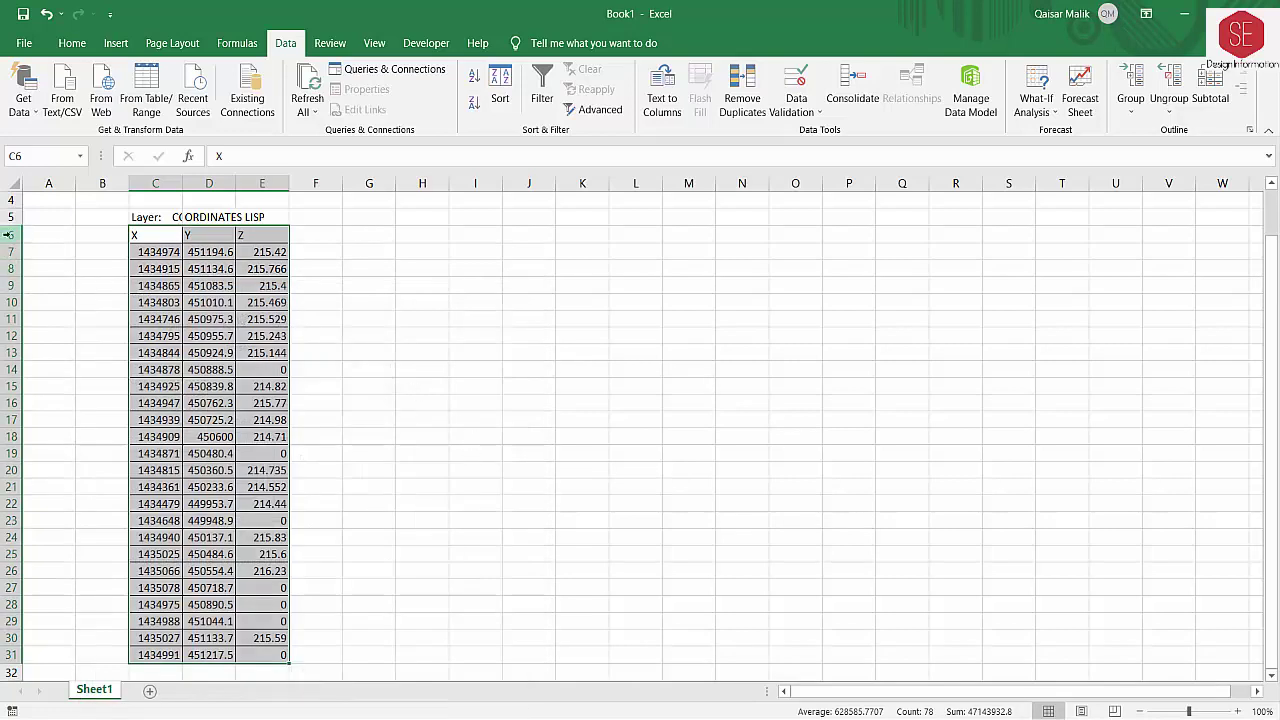
Step: Set rows 6–31 to height 20 and columns C to E to width 15
drag(8, 234, 5, 654)
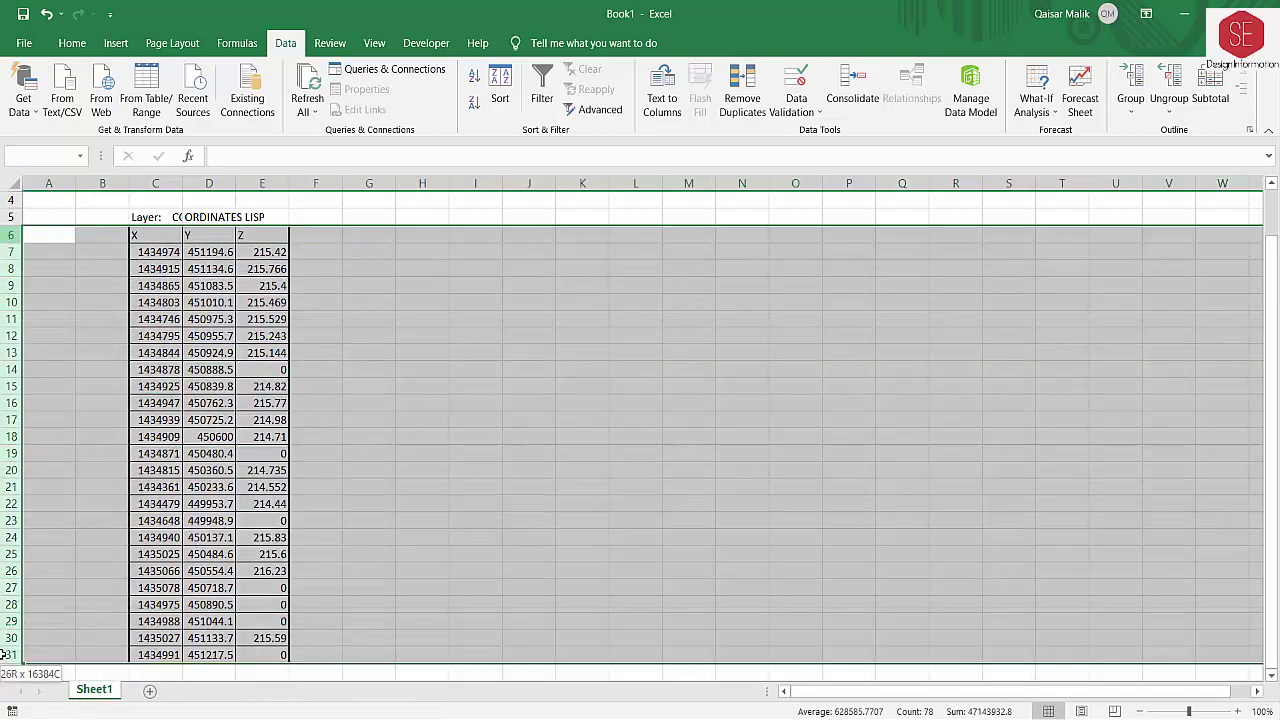
right_click(6, 654)
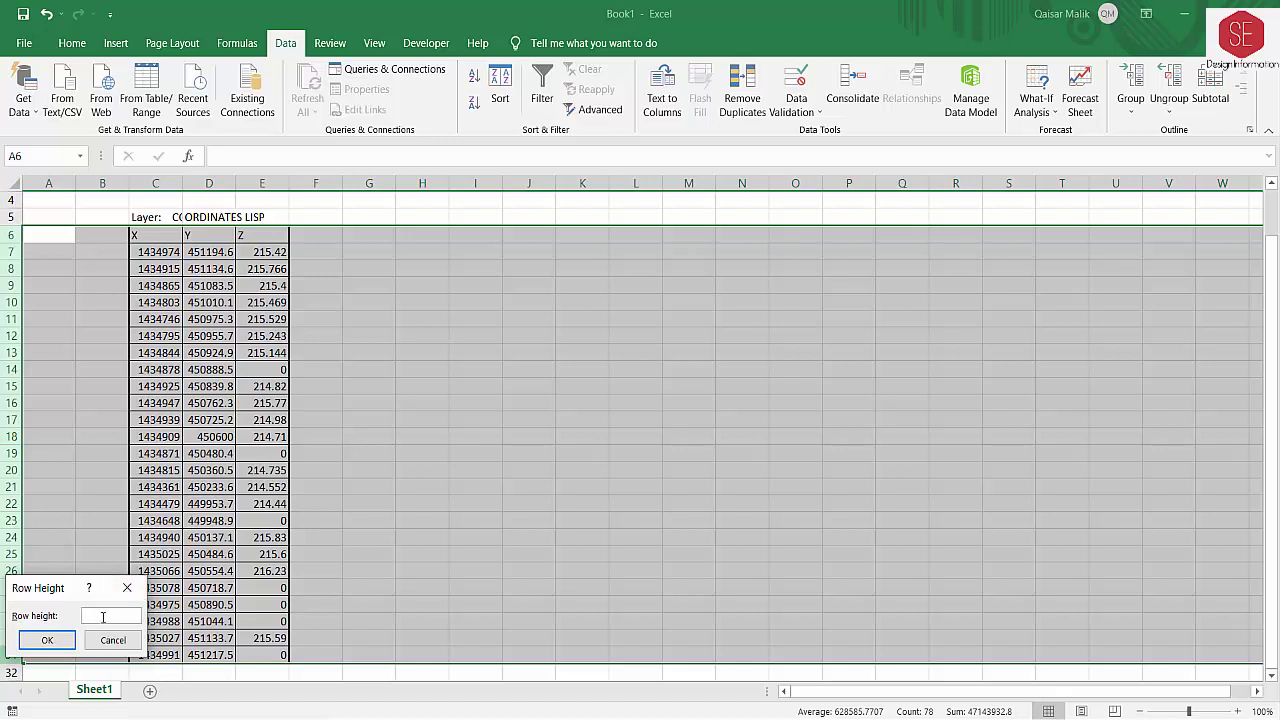
text(20)
key(Return)
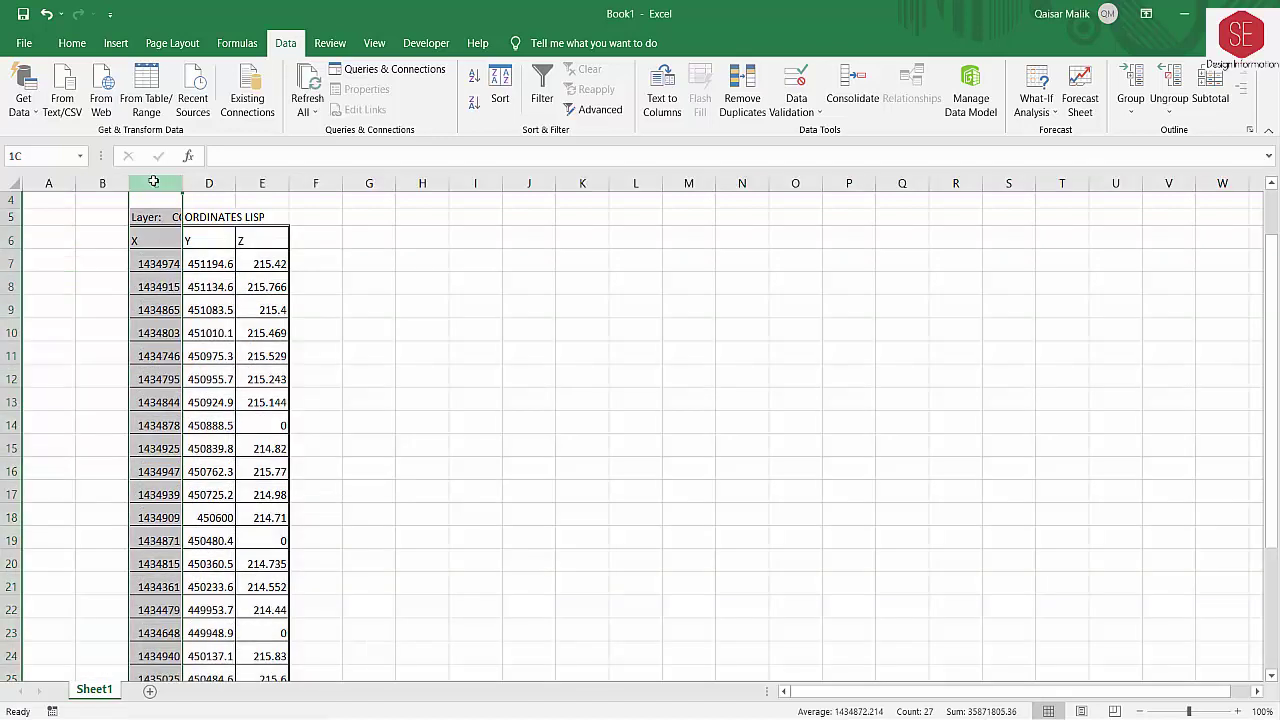
drag(155, 183, 255, 183)
right_click(252, 187)
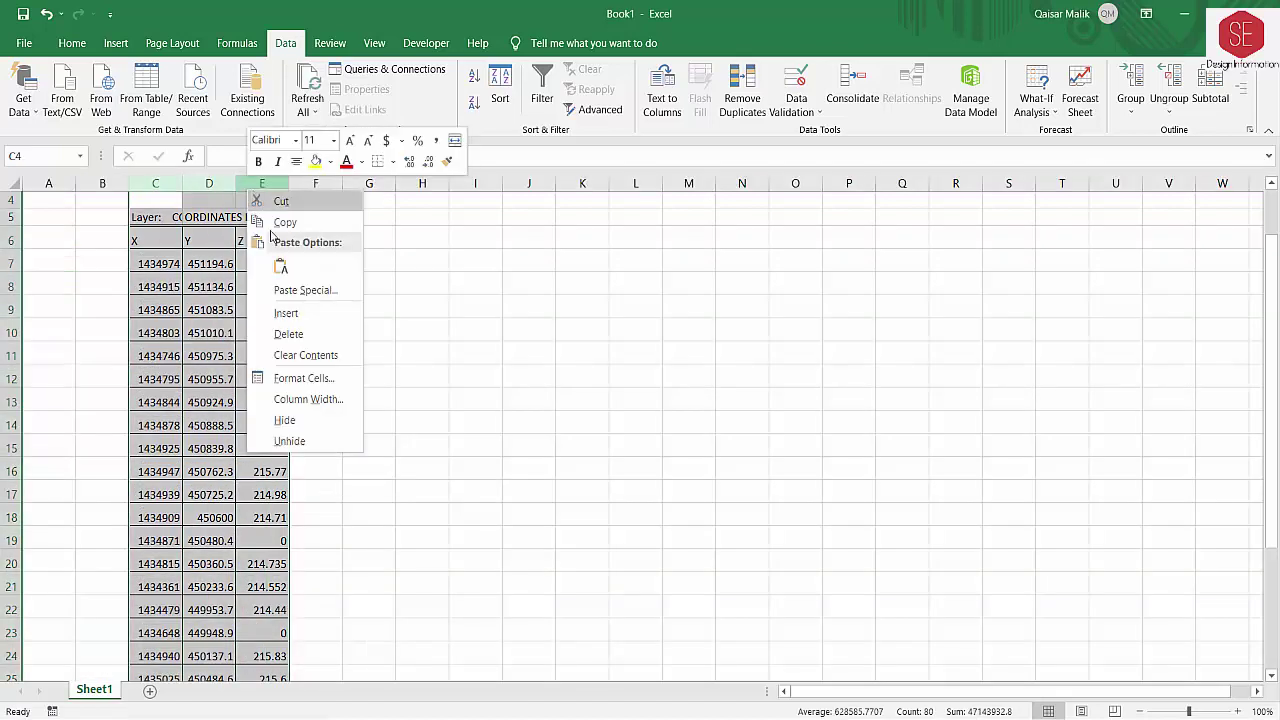
click(318, 399)
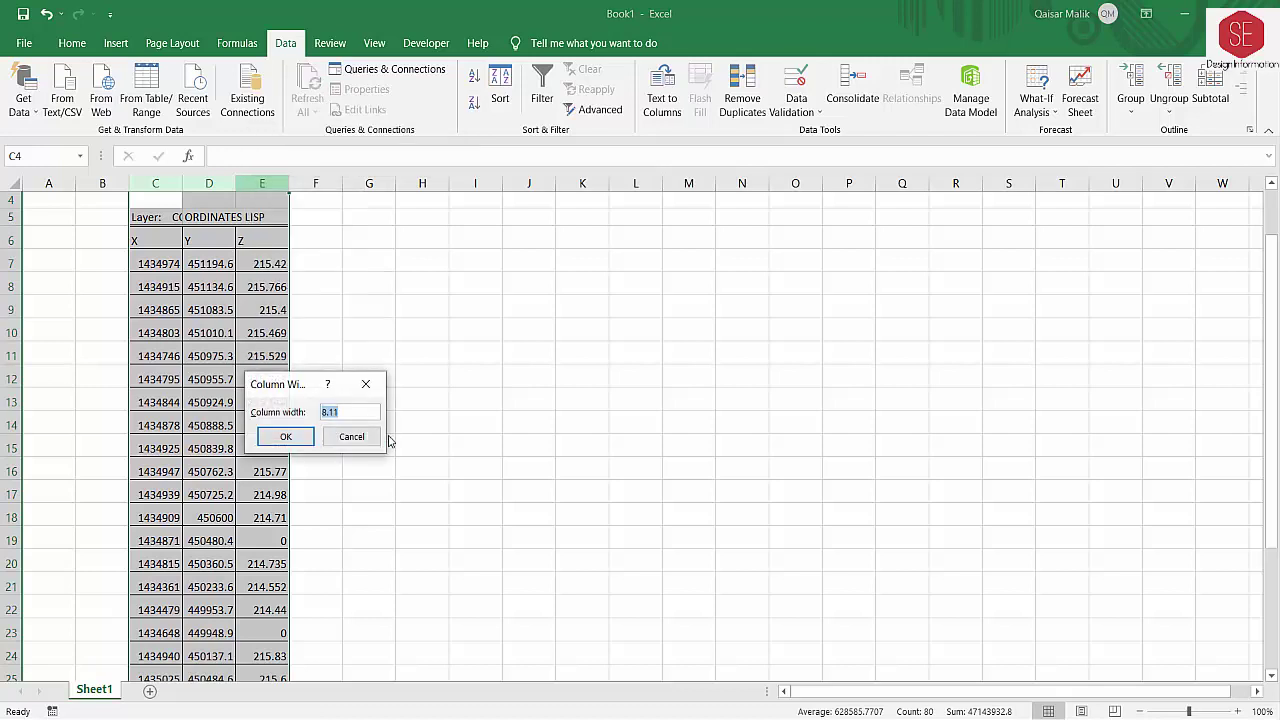
key(Return)
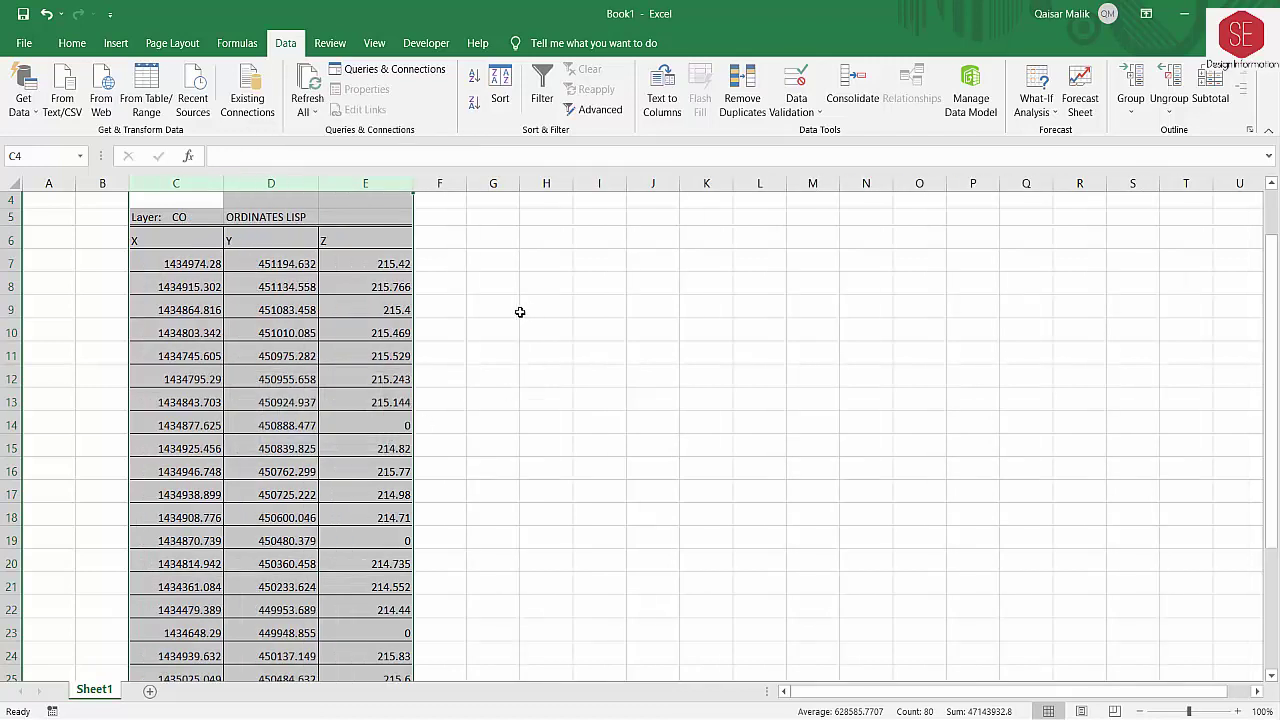
Step: Centre the table text both horizontally and vertically
click(64, 48)
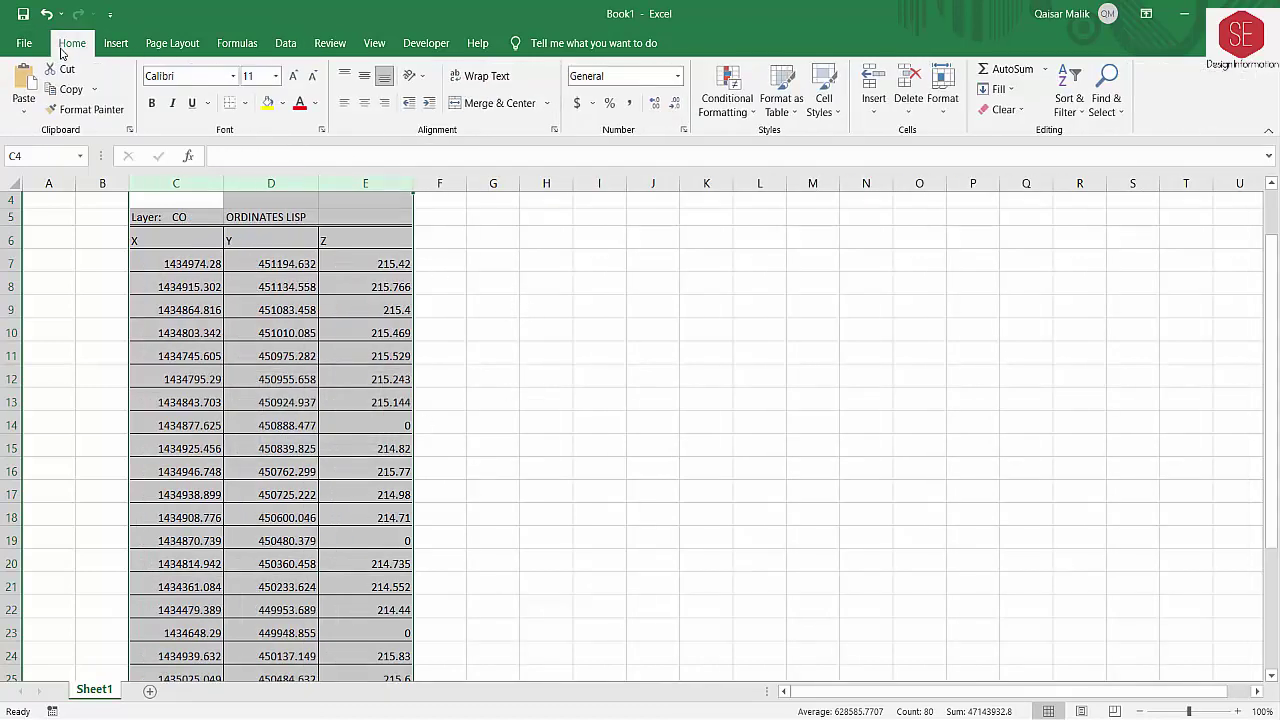
click(364, 103)
click(364, 77)
click(443, 308)
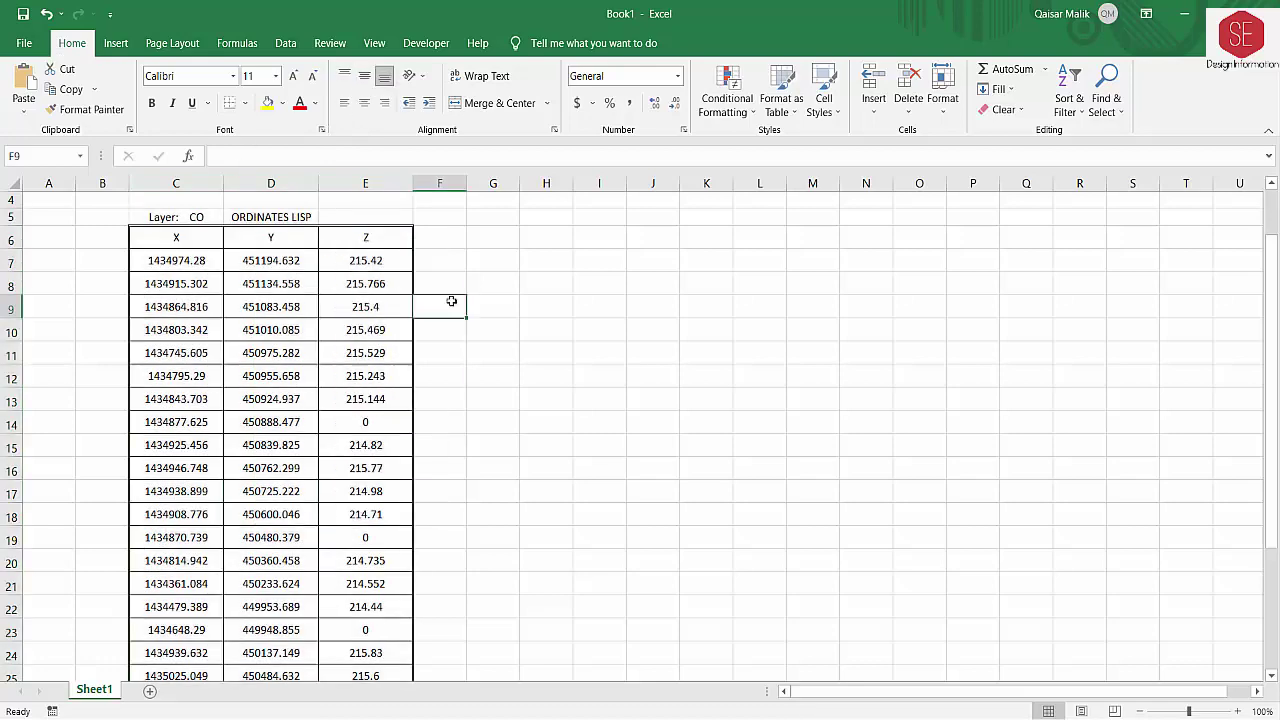
scroll(351, 268, up, 2)
Step: Merge C5:E5 into one cell and start typing the title My Project Coordinates
click(248, 266)
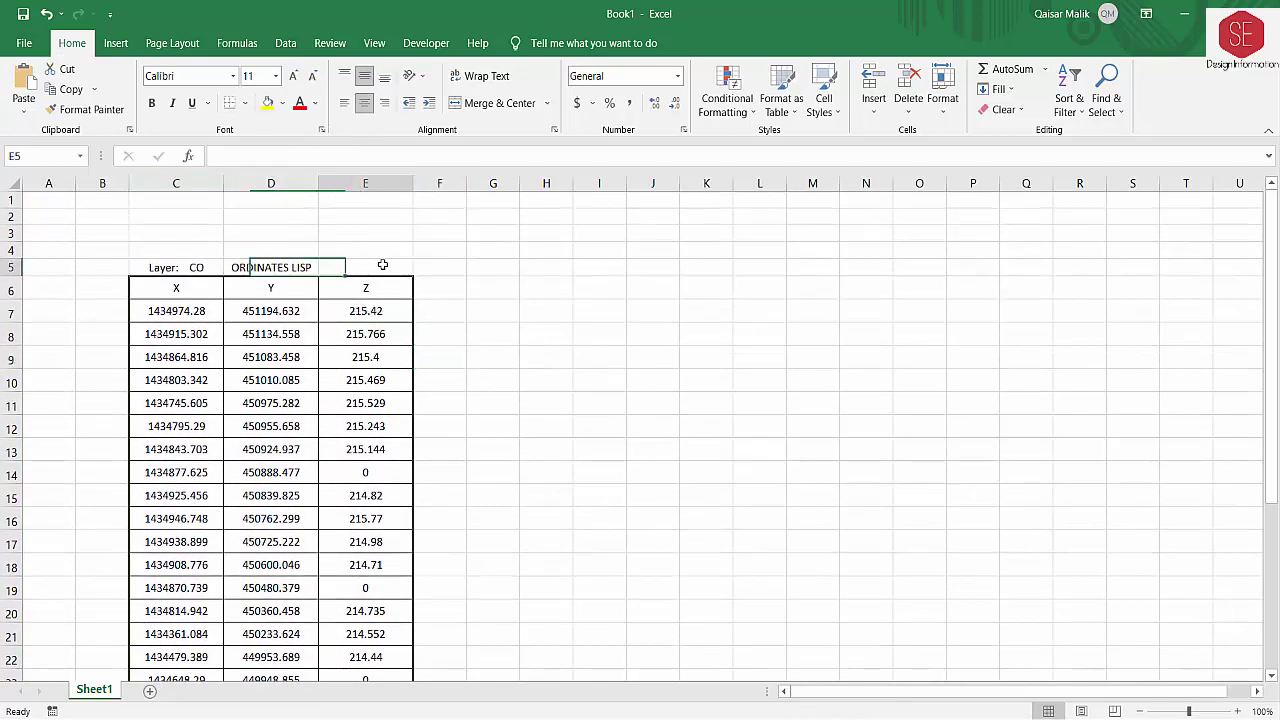
drag(405, 266, 188, 266)
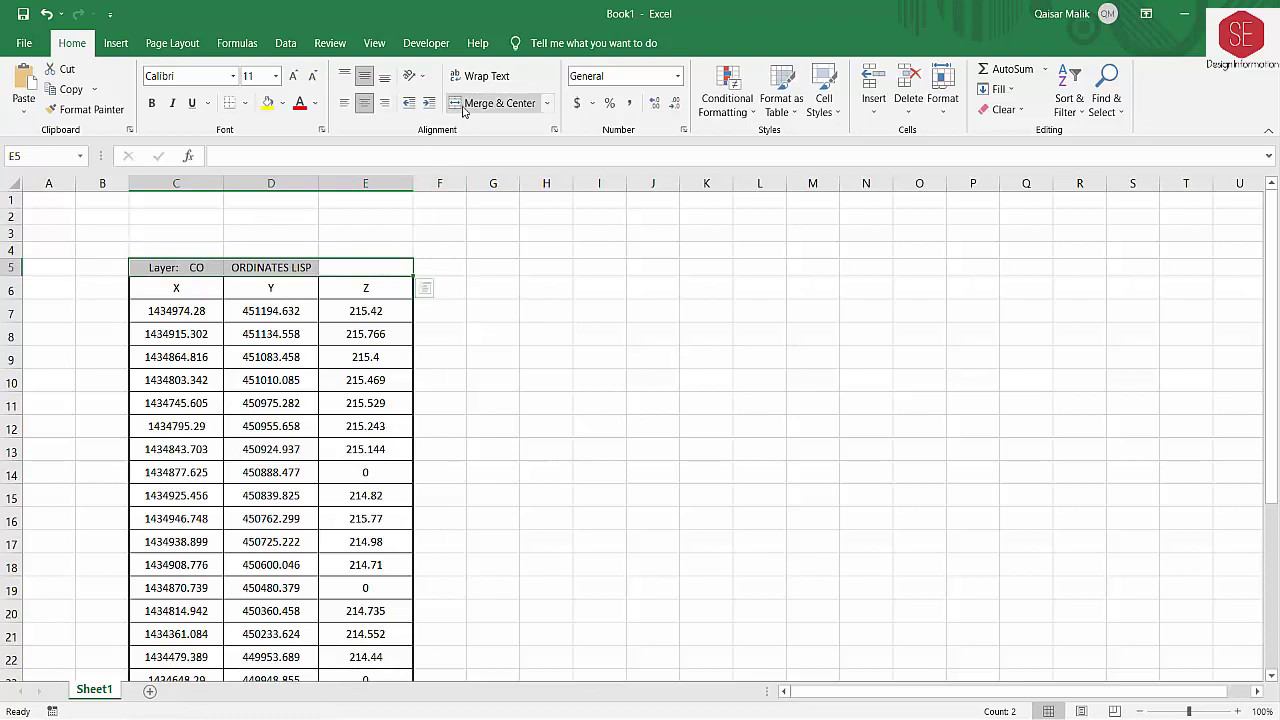
click(498, 103)
click(615, 425)
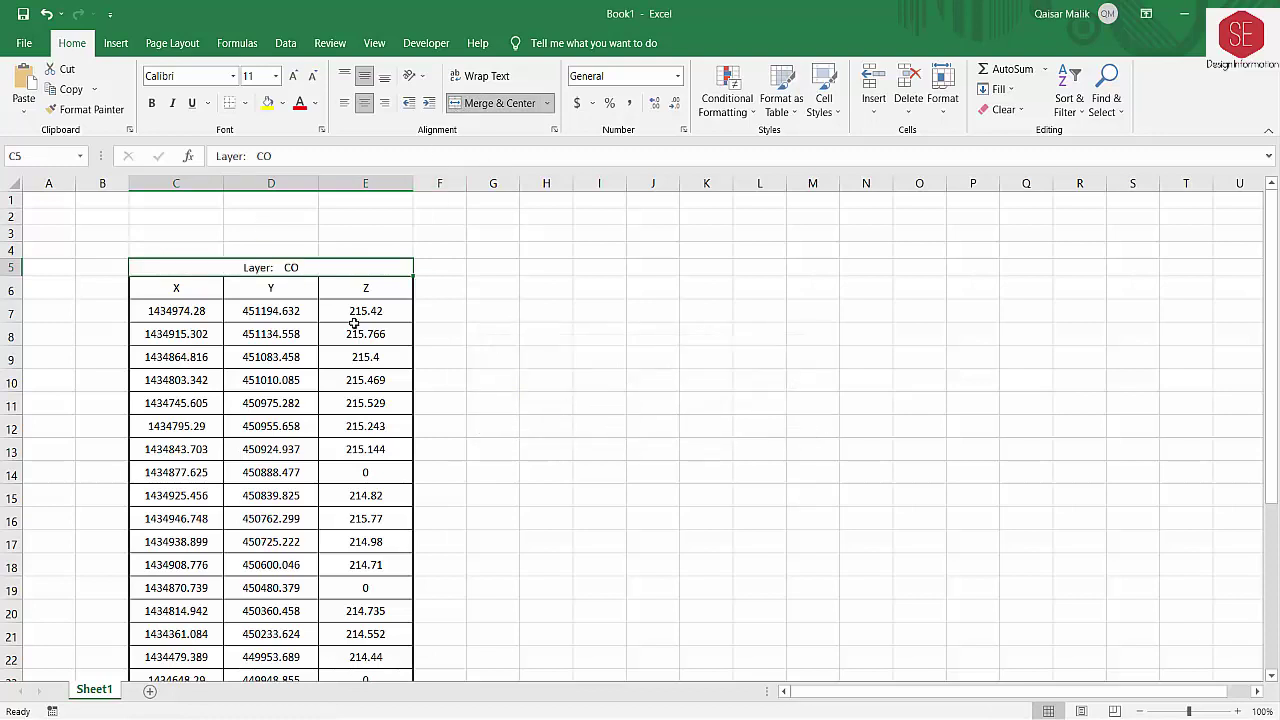
click(468, 309)
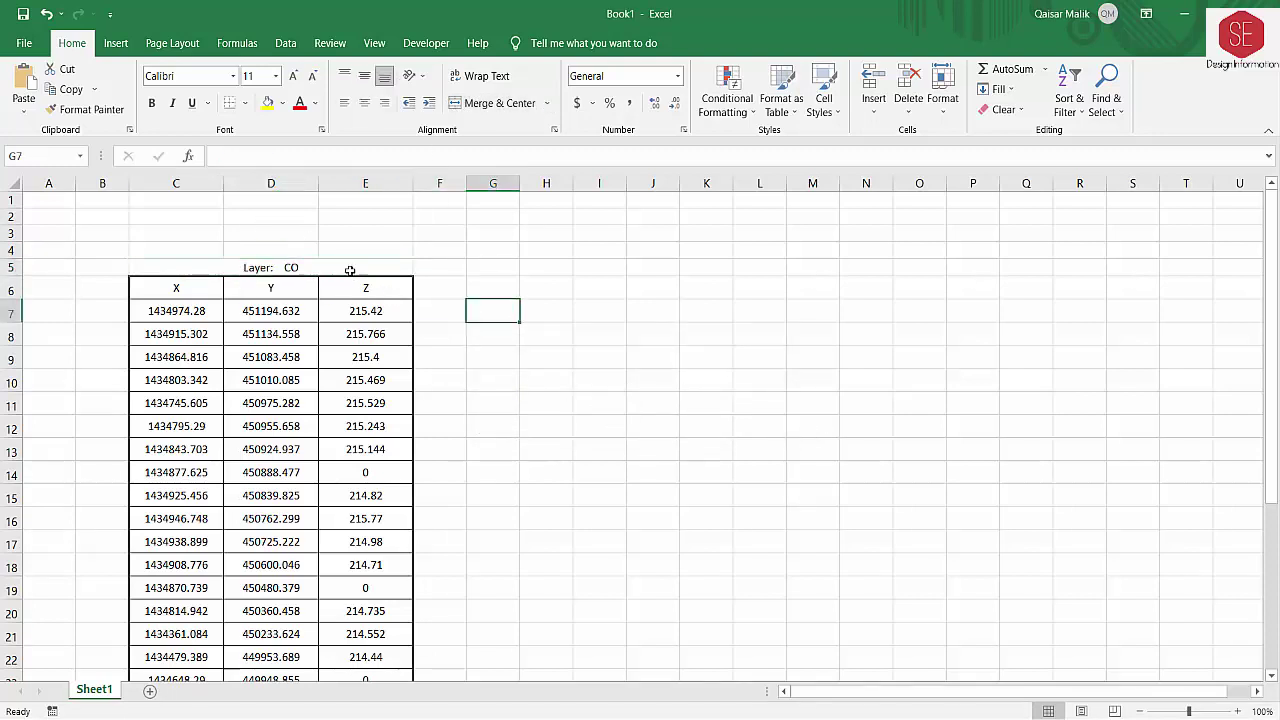
click(350, 268)
text(P)
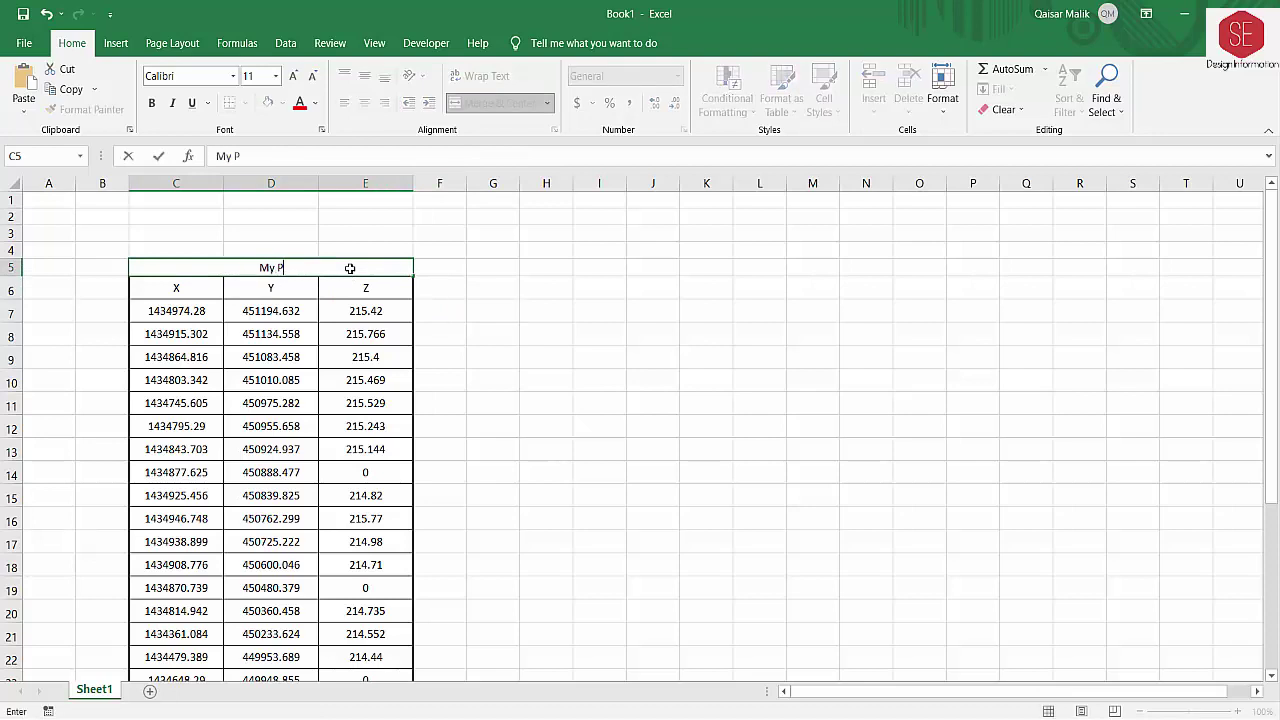
text(roject Coord)
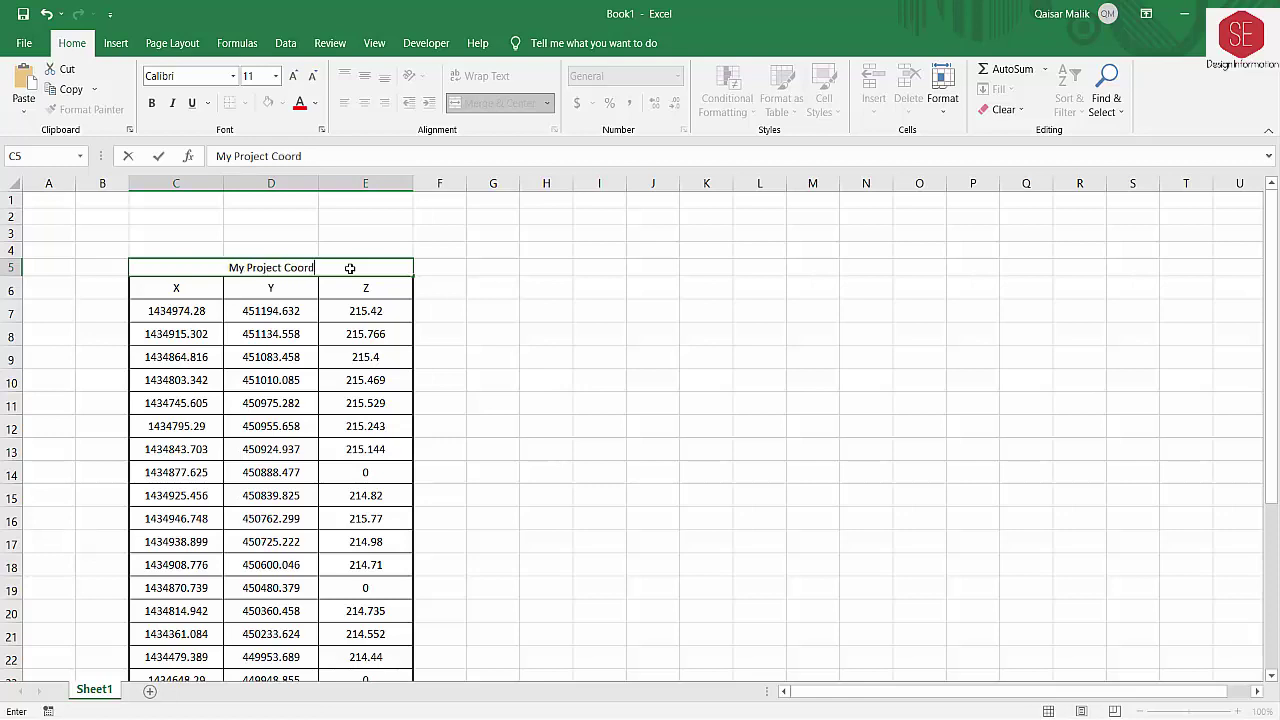
text(inates)
Step: Make the My Project Coordinates title bold
click(595, 357)
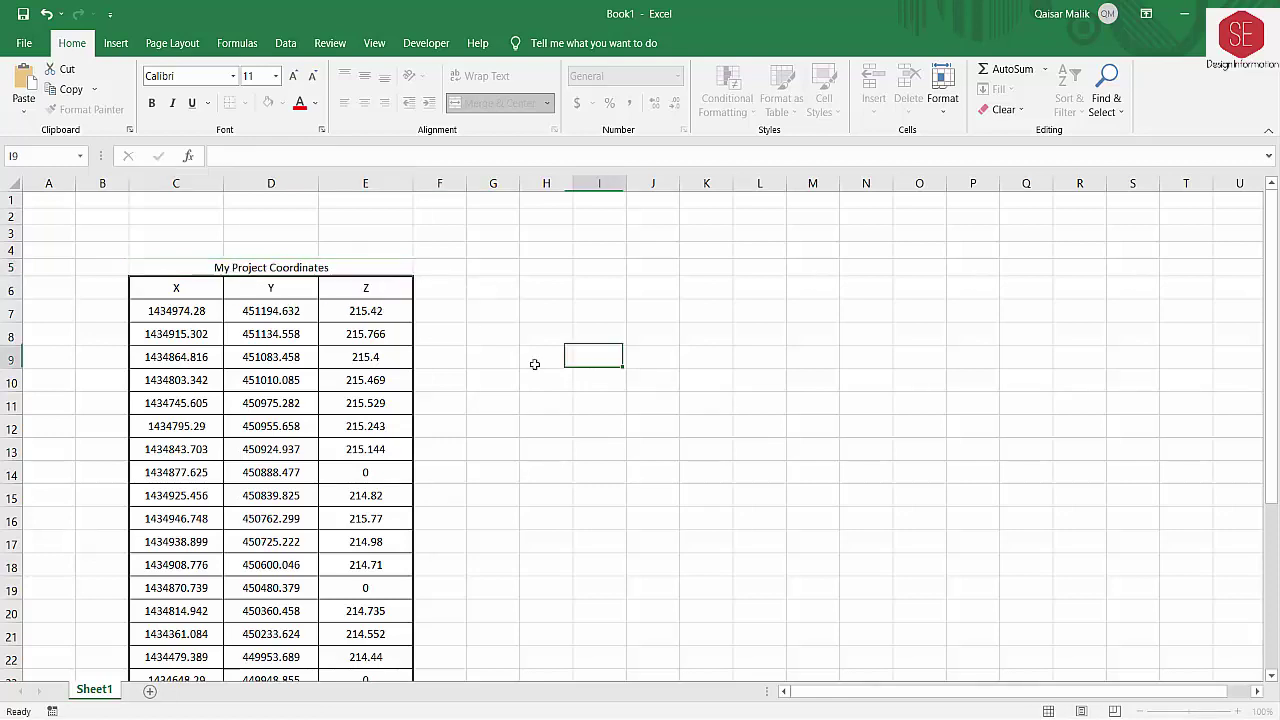
click(305, 266)
click(151, 103)
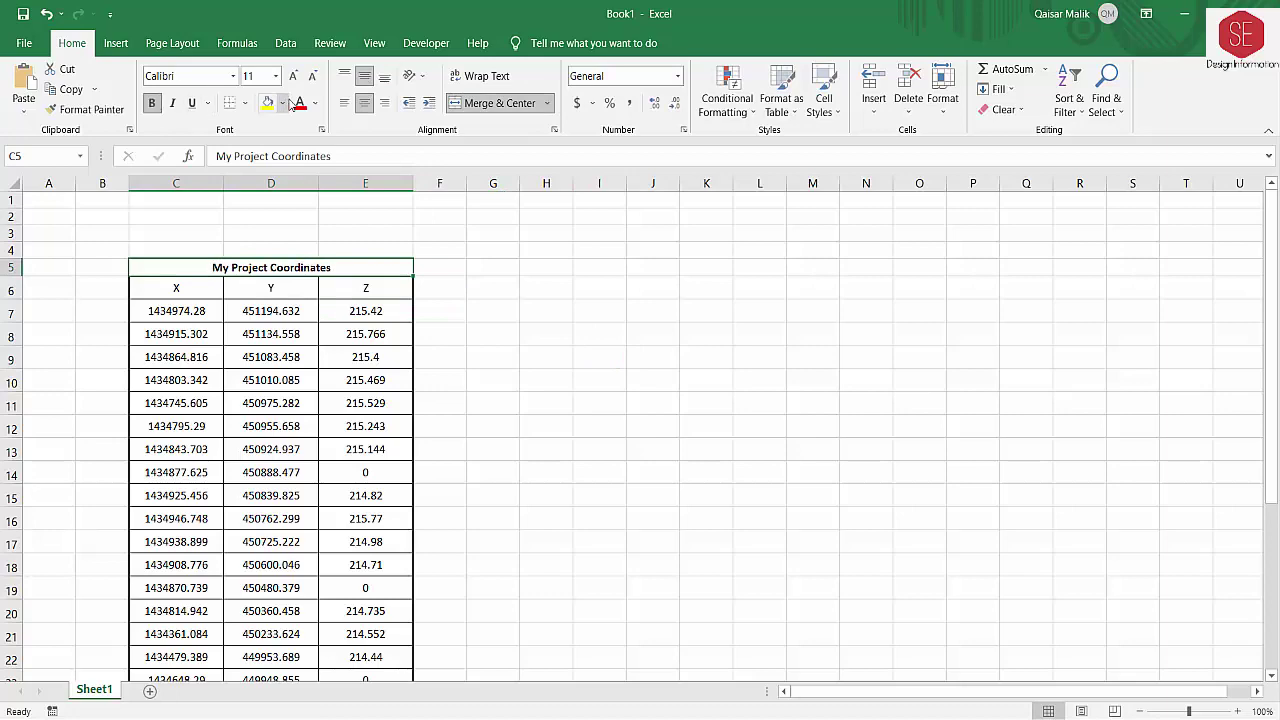
click(486, 288)
click(556, 288)
Step: Format the coordinate values in C7:E31 as Number with 3 decimal places
scroll(309, 319, down, 2)
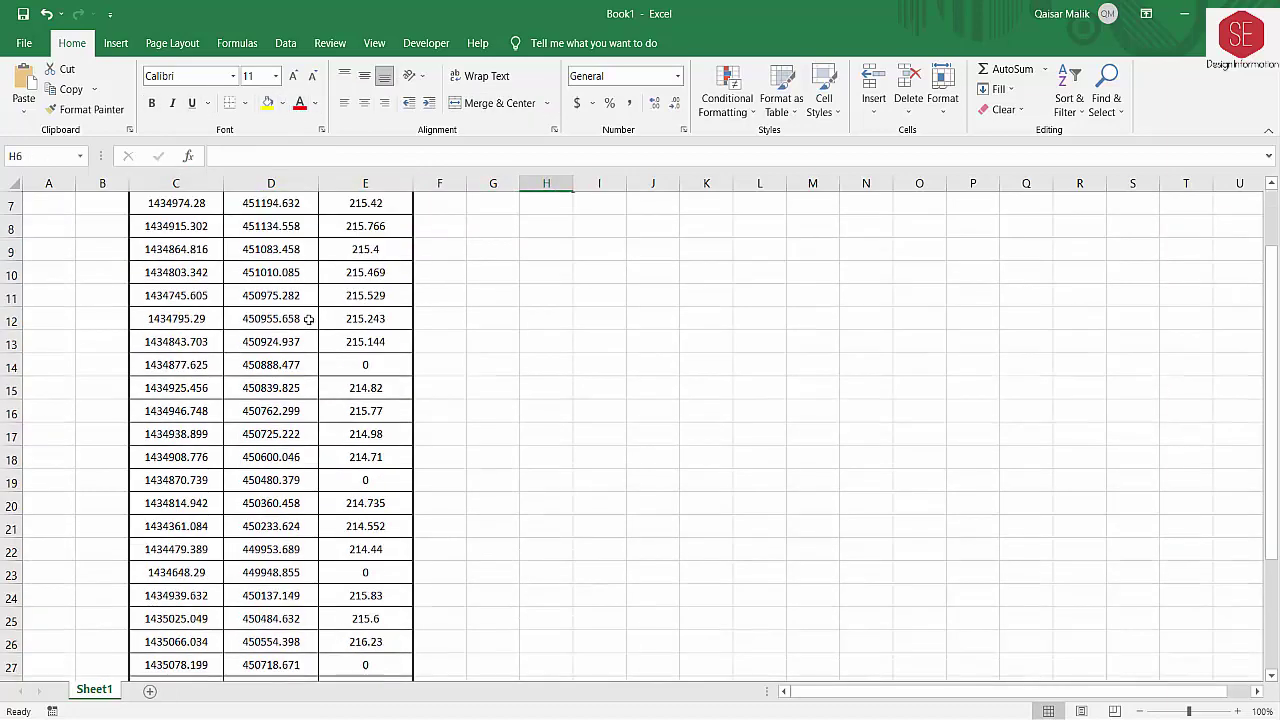
scroll(295, 322, down, 2)
scroll(315, 345, up, 2)
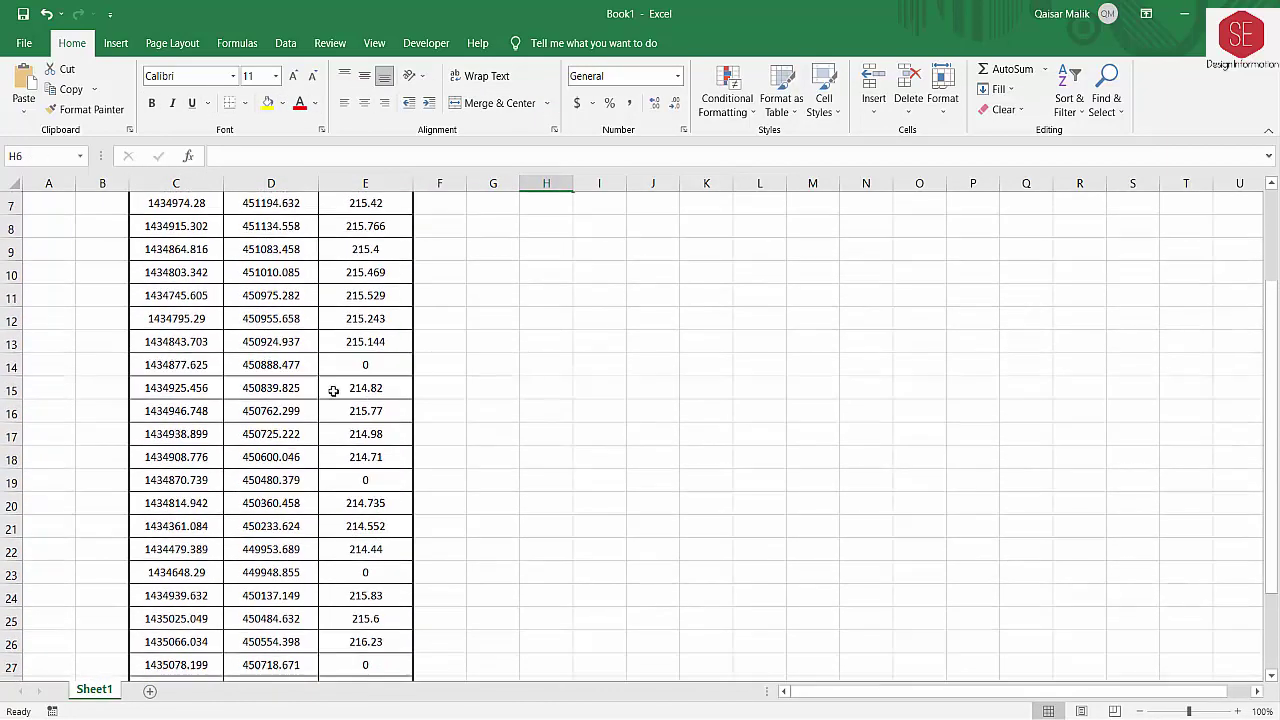
scroll(333, 390, up, 2)
mouse_move(190, 311)
mouse_down()
mouse_move(352, 685)
mouse_move(362, 665)
mouse_up()
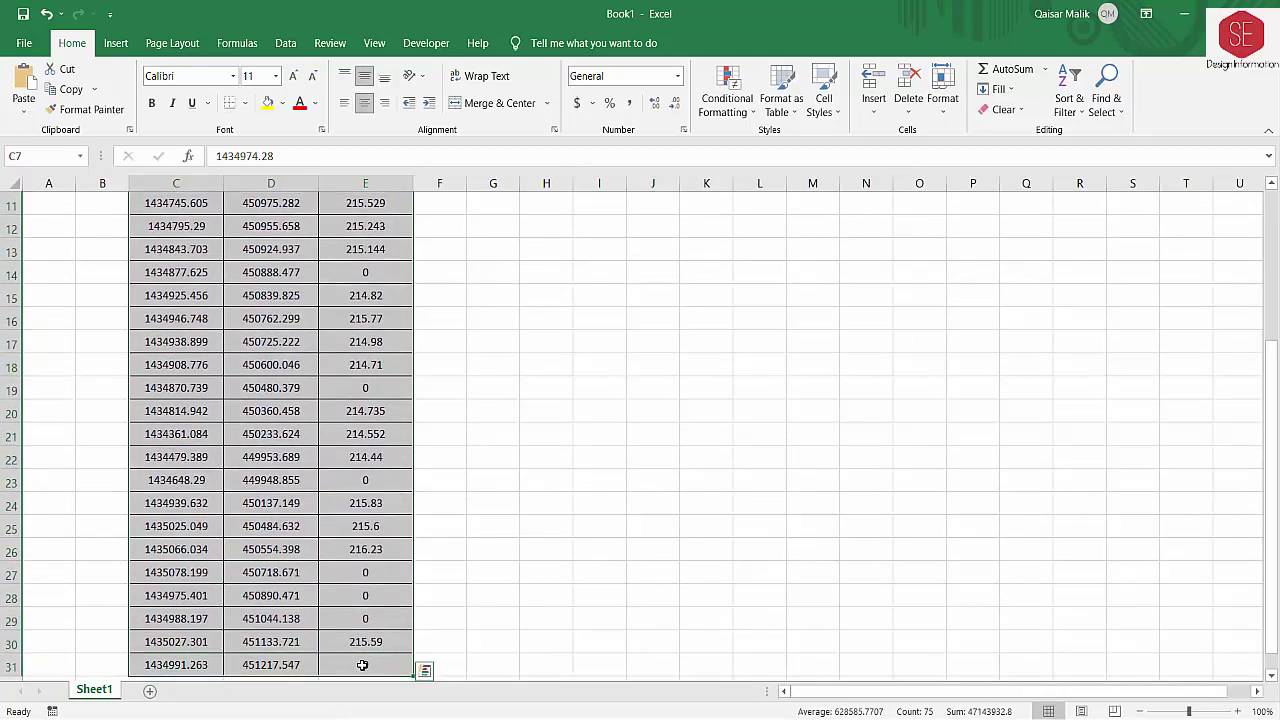
right_click(371, 572)
click(420, 497)
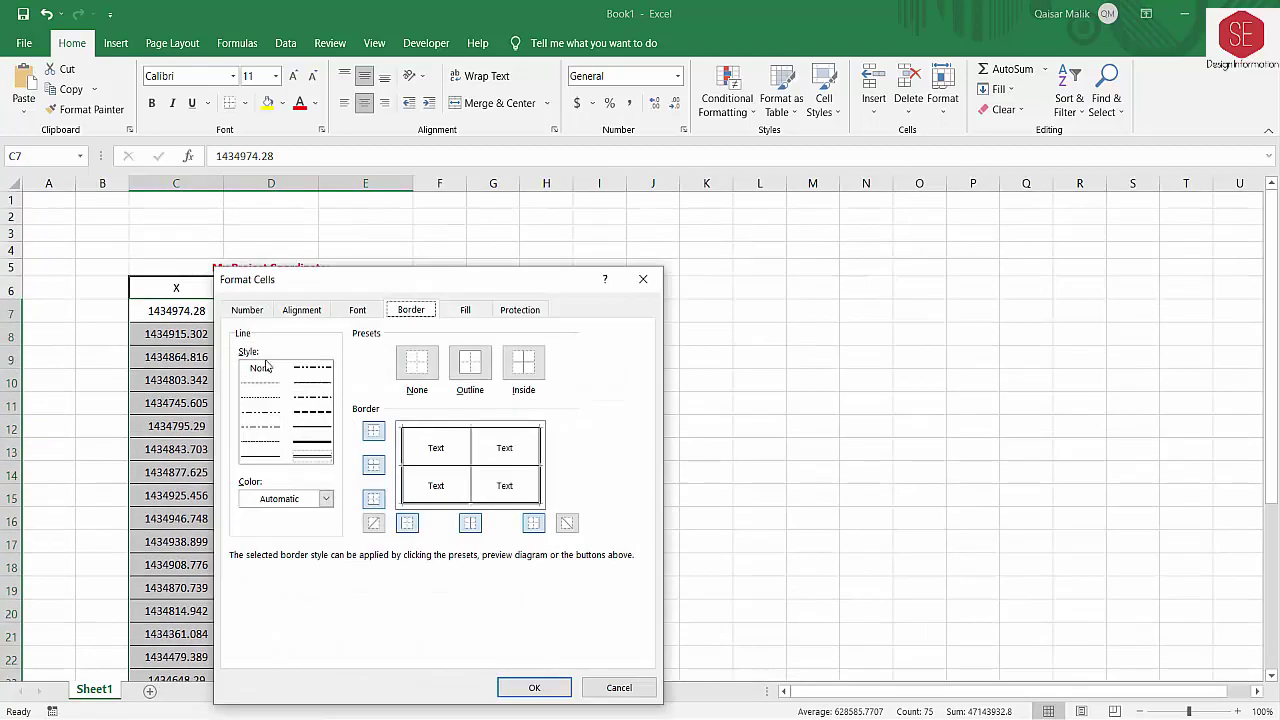
click(250, 311)
click(248, 361)
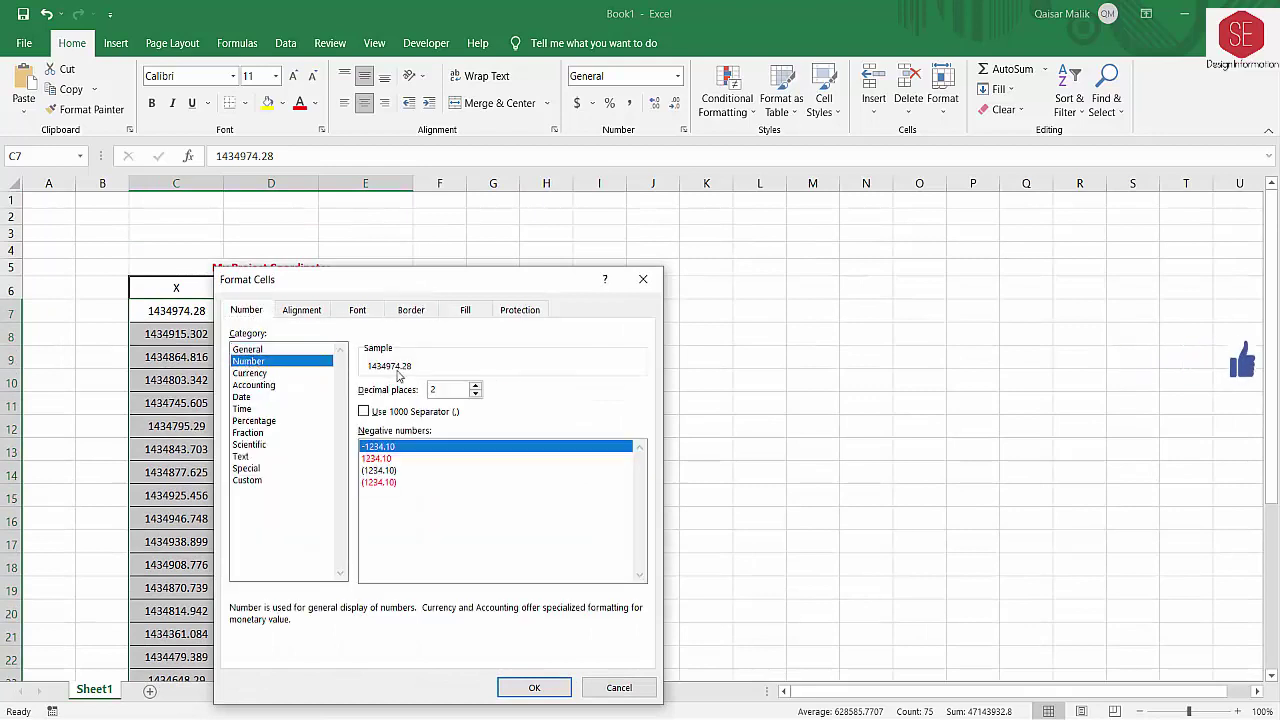
click(475, 385)
click(526, 687)
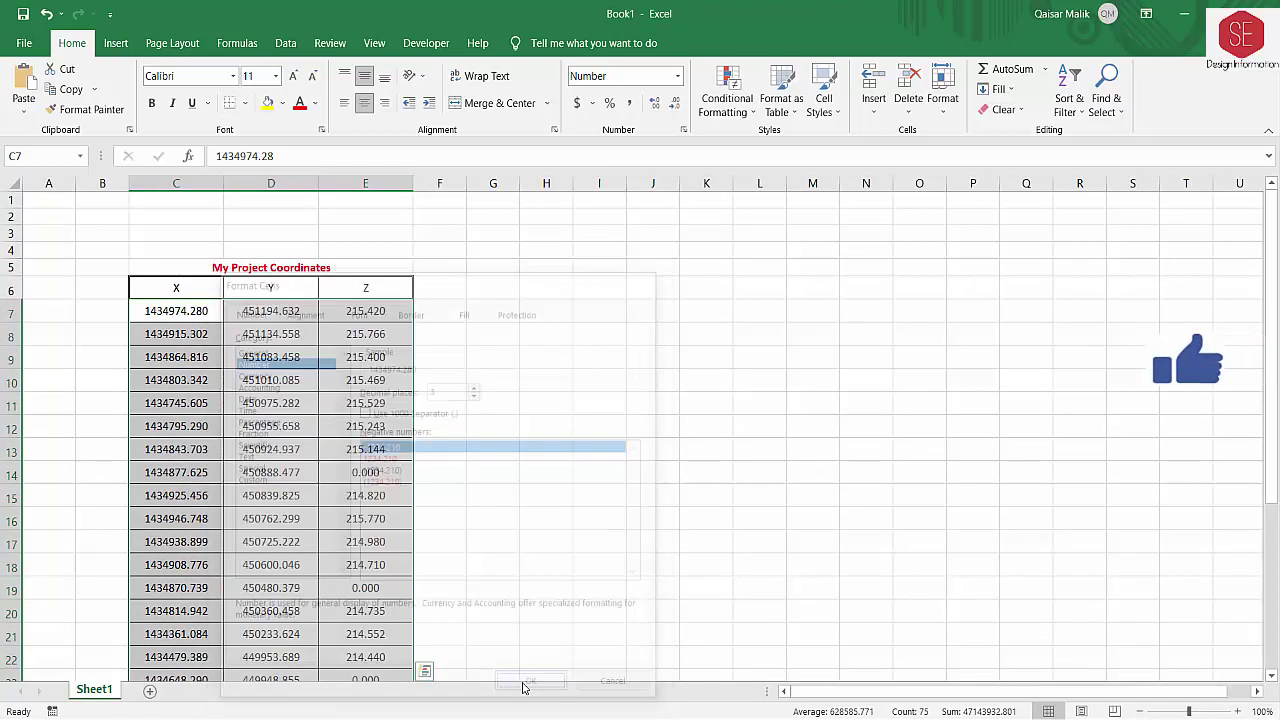
click(298, 365)
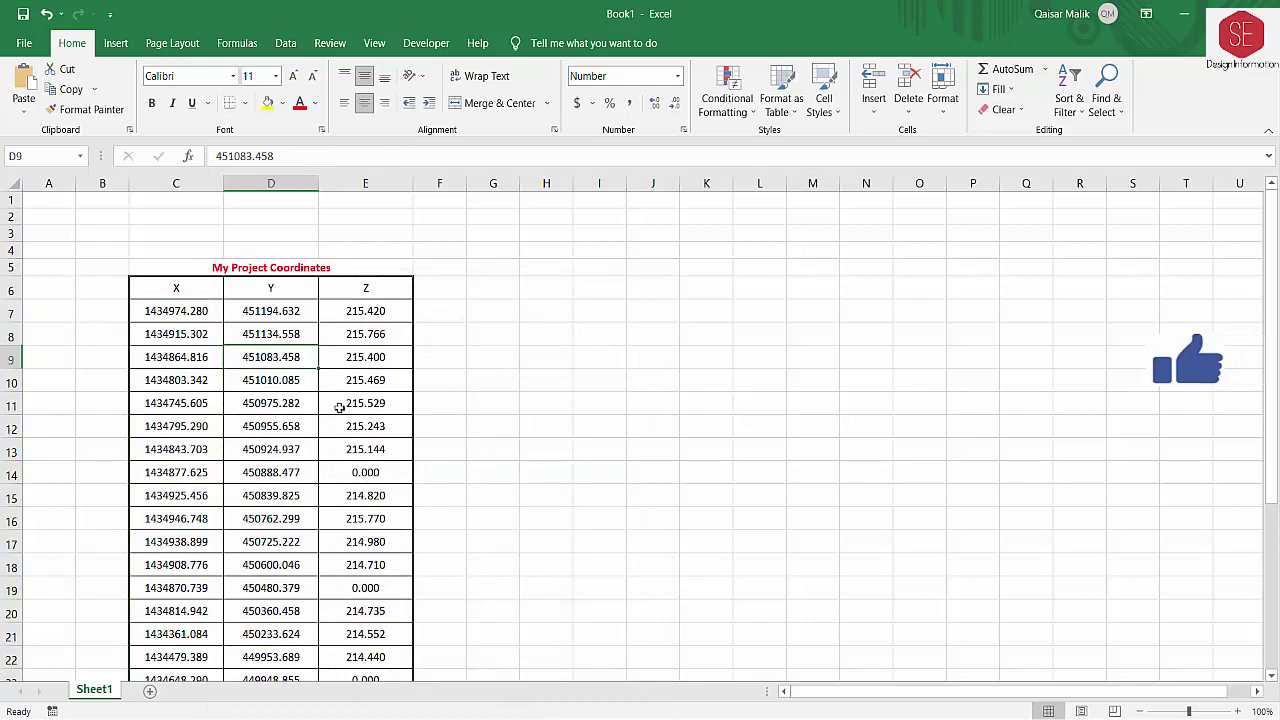
Step: Open Road Coordinates.dwg in AutoCAD from File Explorer
scroll(340, 407, down, 6)
scroll(340, 407, up, 4)
scroll(330, 270, up, 1)
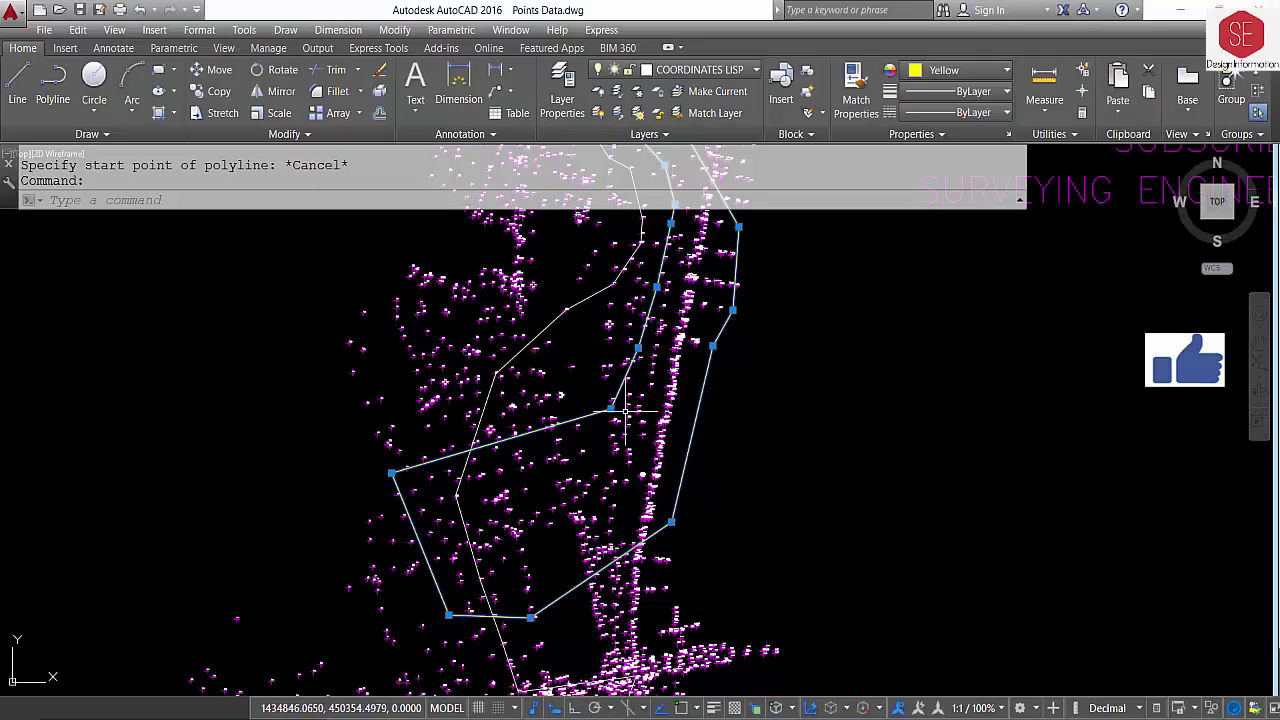
scroll(679, 404, down, 2)
scroll(714, 318, down, 2)
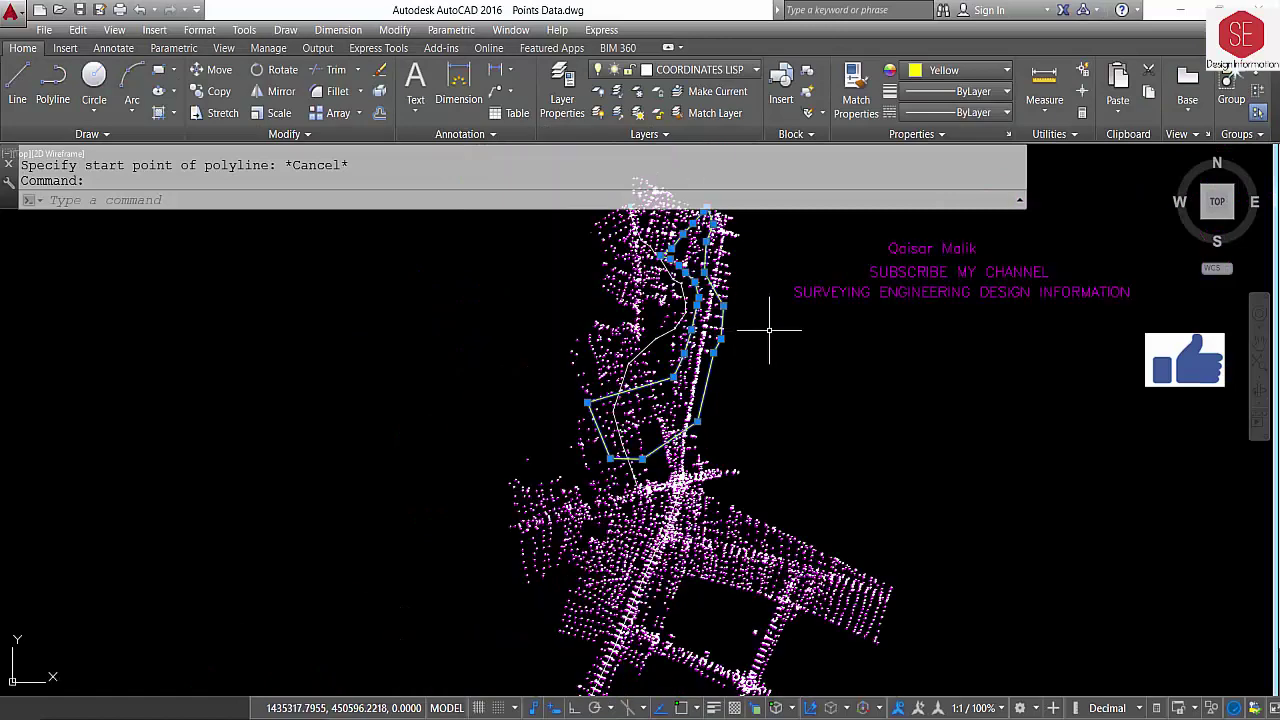
middle_drag(771, 334, 762, 397)
key(Escape)
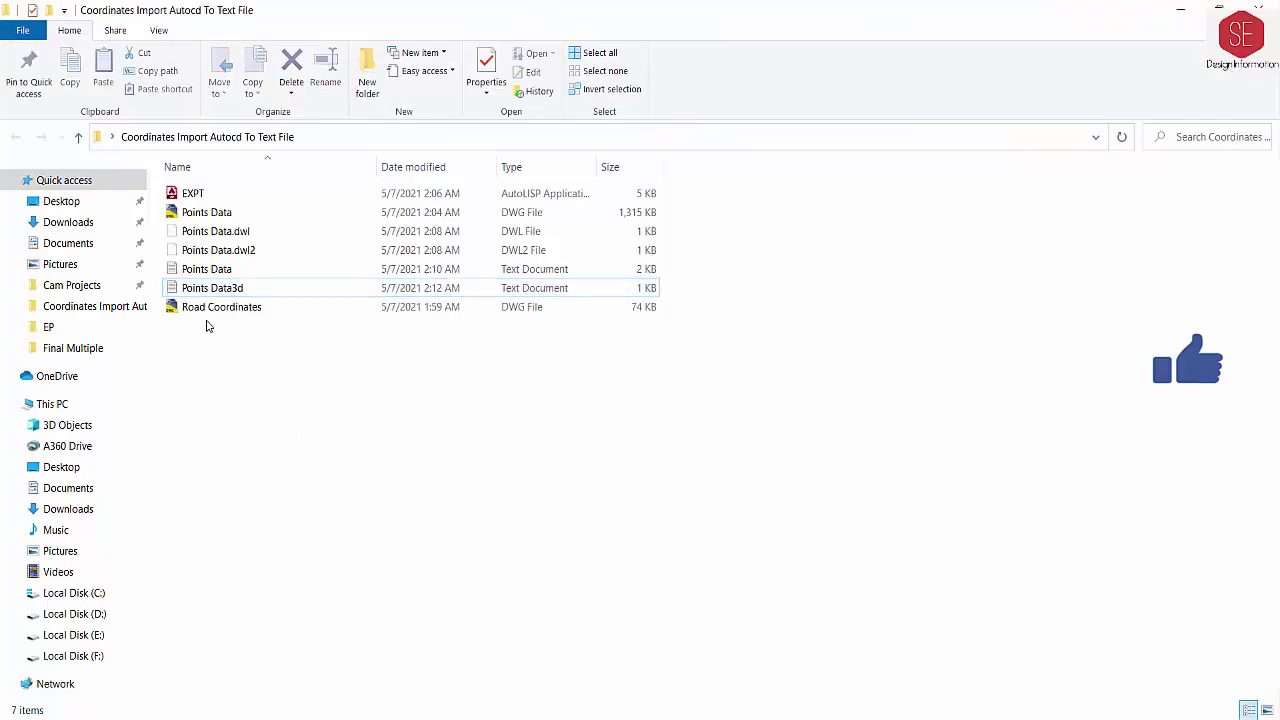
click(210, 309)
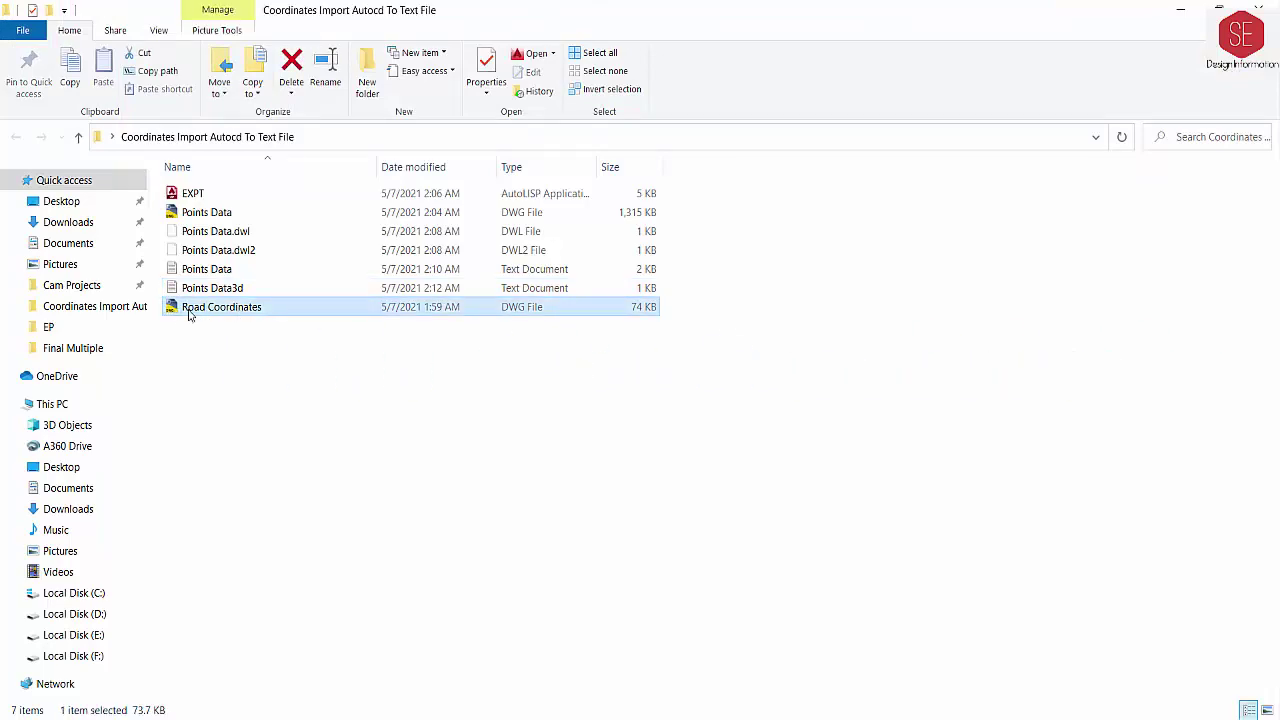
double_click(188, 308)
Step: Select the red road centreline and pan along its curve to inspect it
scroll(625, 300, up, 2)
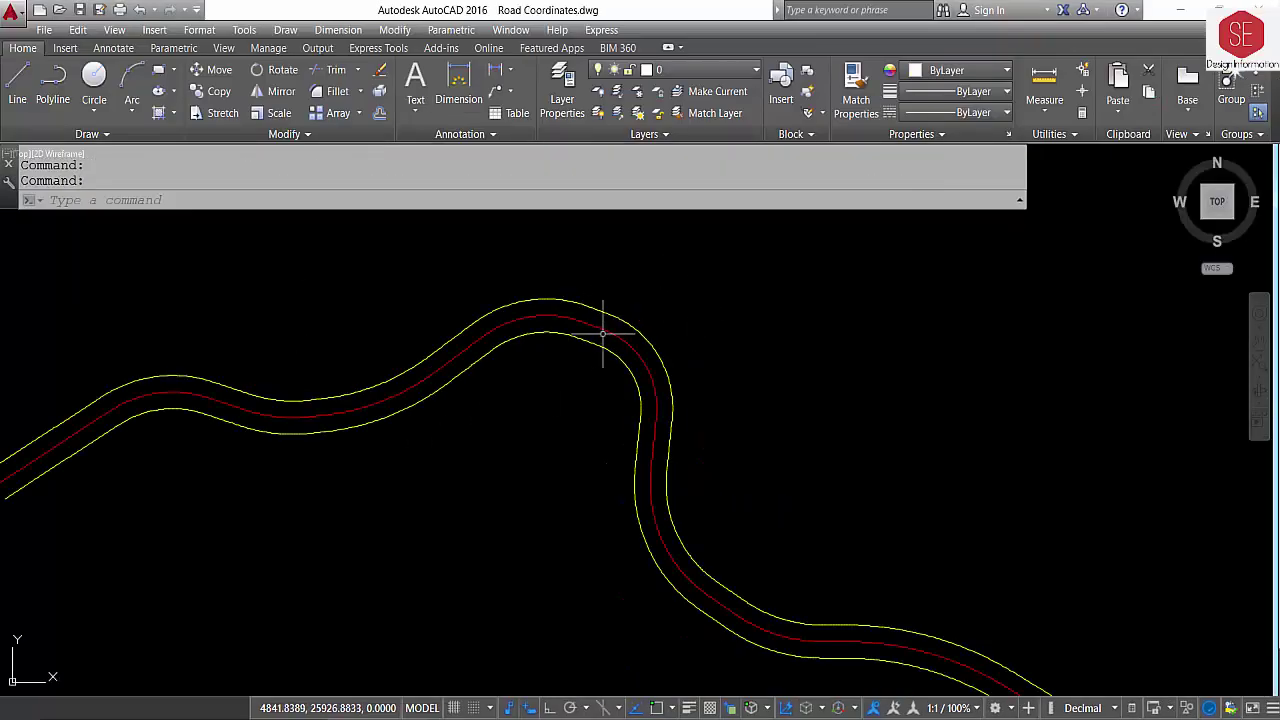
click(554, 318)
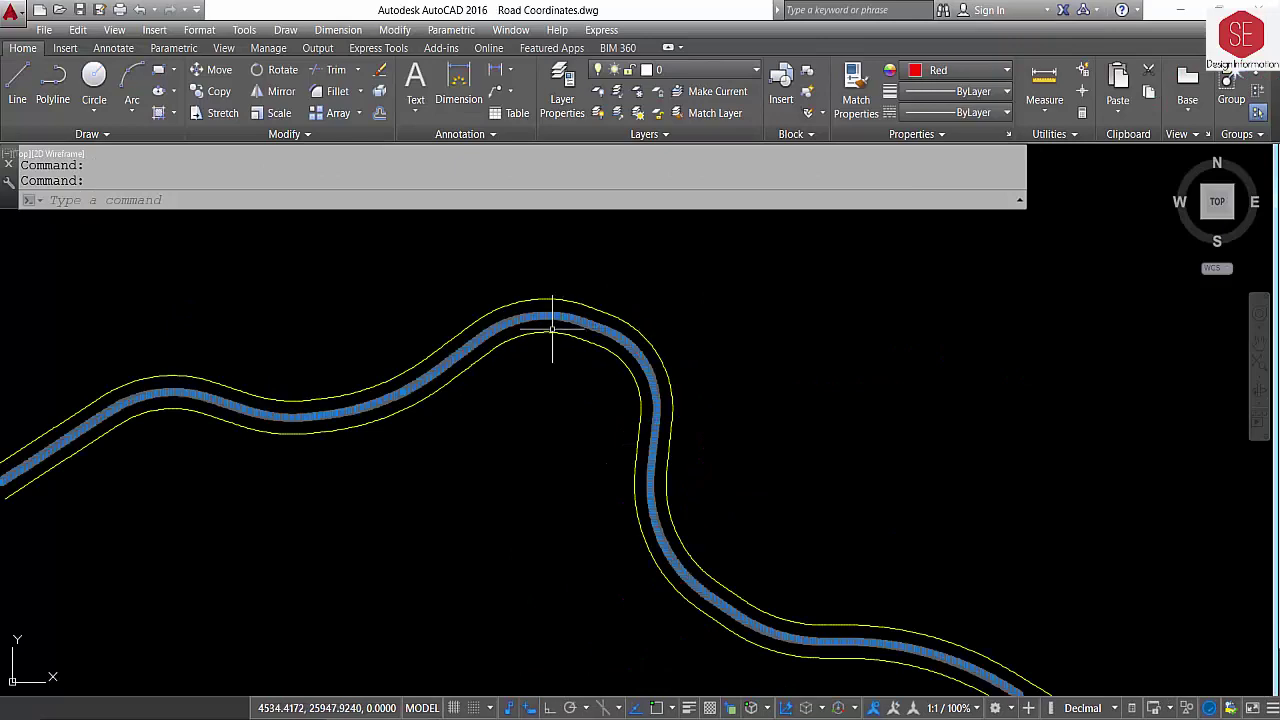
scroll(503, 323, up, 4)
scroll(667, 315, up, 2)
scroll(667, 315, down, 6)
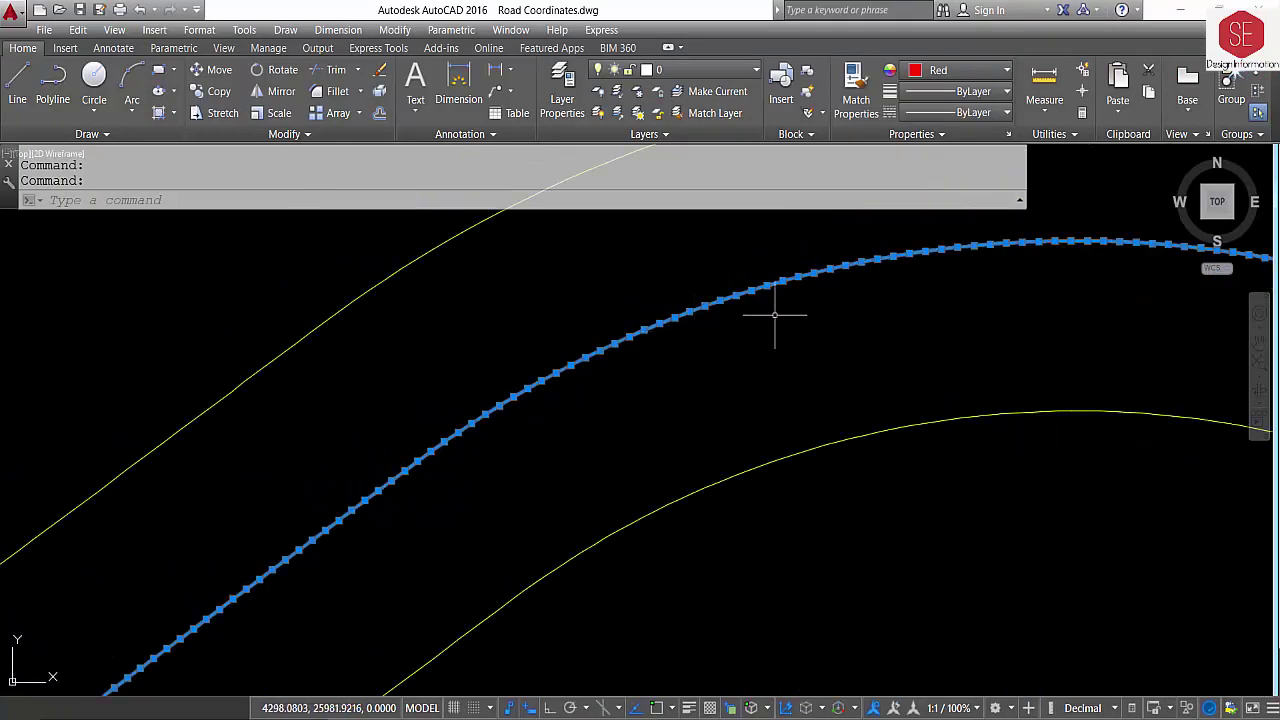
middle_drag(771, 243, 229, 437)
scroll(749, 506, down, 5)
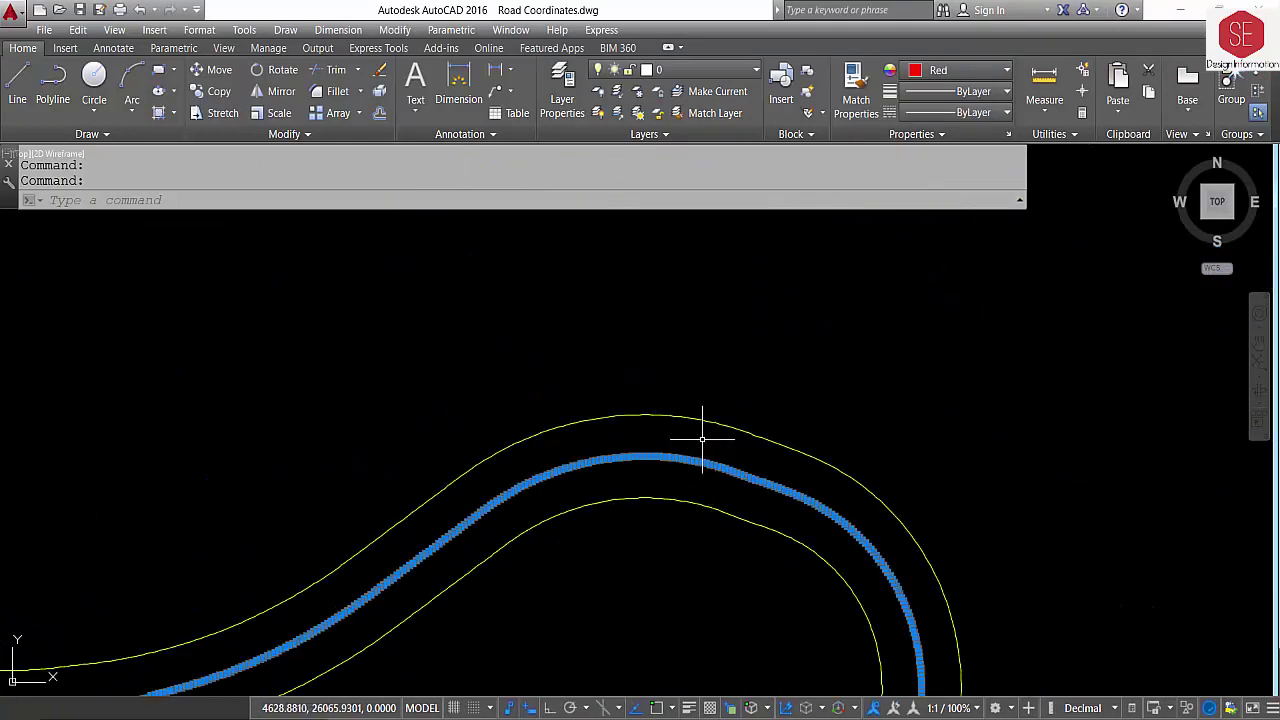
key(Escape)
Step: Check the upper and lower yellow offset lines, then clear the selection
click(565, 425)
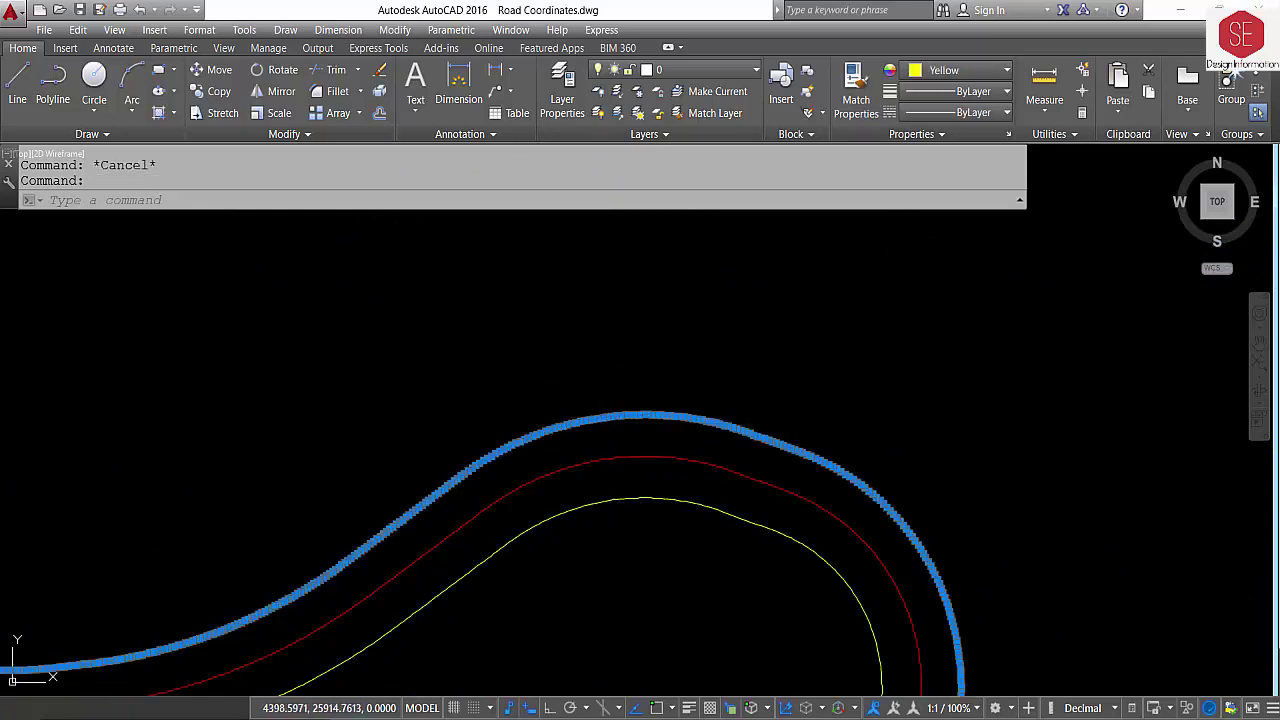
click(600, 491)
key(Escape)
scroll(688, 452, down, 3)
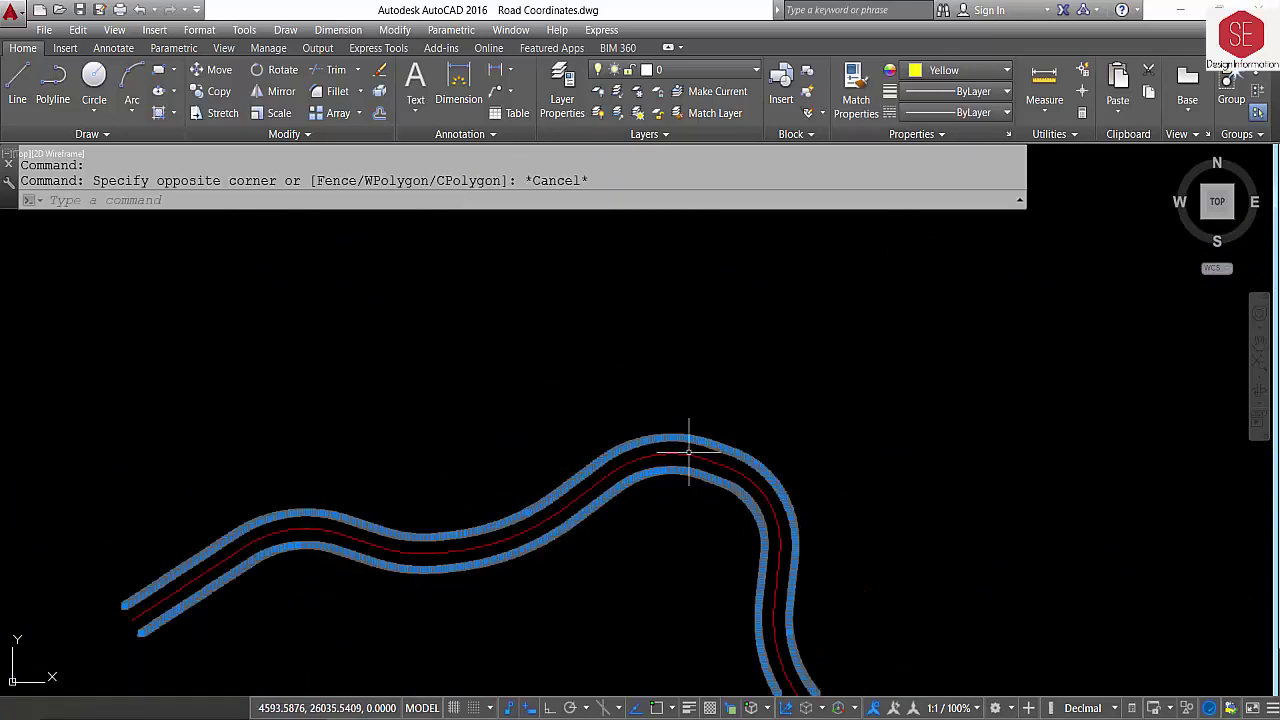
key(Escape)
scroll(530, 289, down, 2)
scroll(580, 300, down, 2)
Step: Export the centre-line polyline's vertices with EXPT as Road Coordinates (CL)
text(EXP)
key(Return)
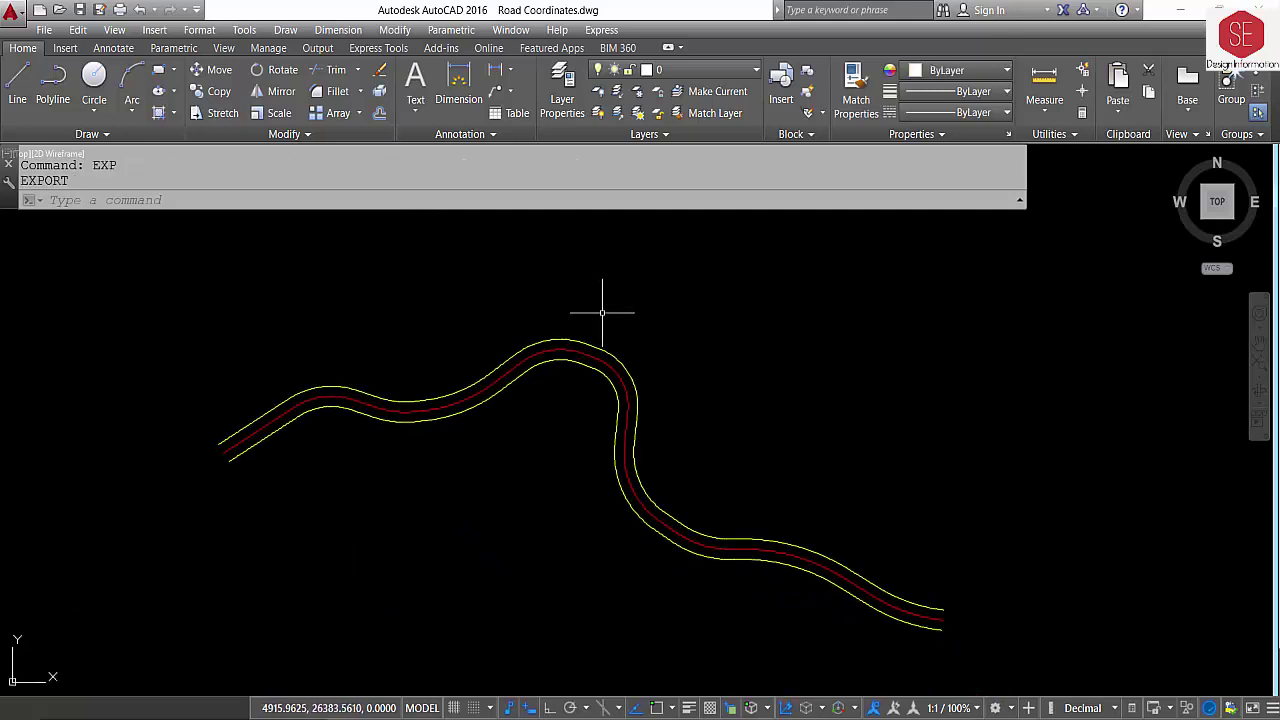
key(Escape)
text(ep)
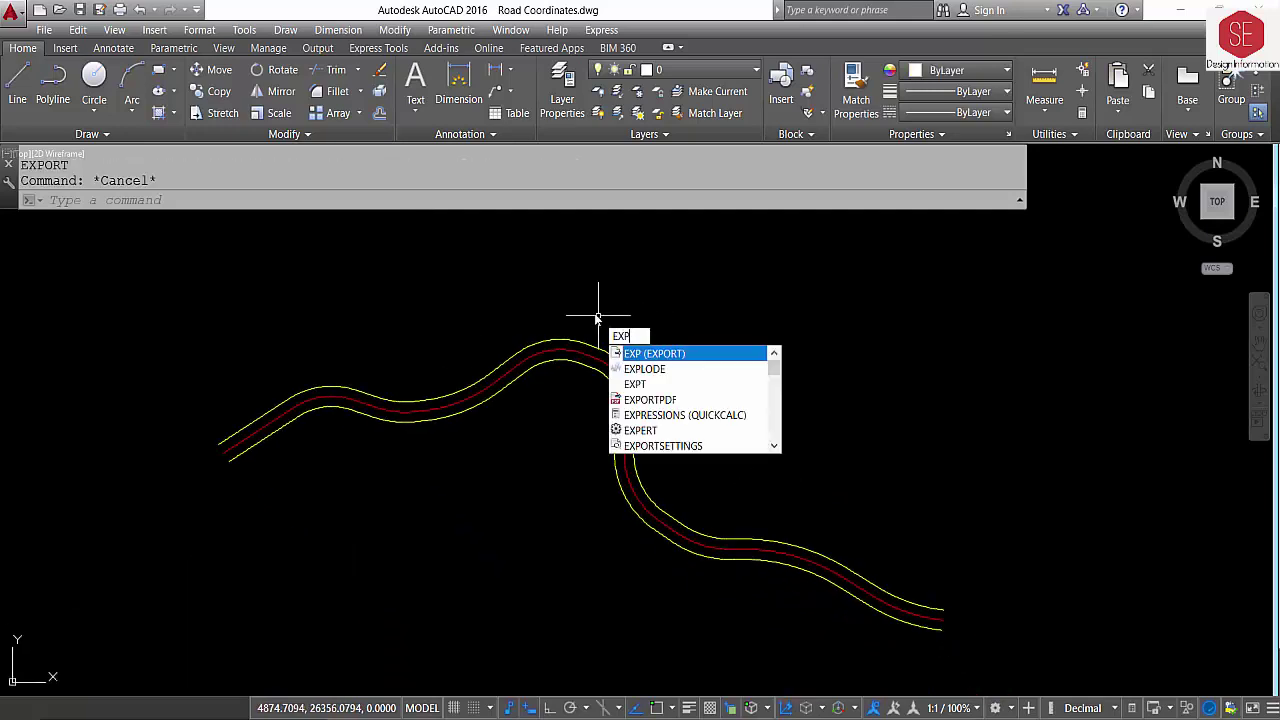
text(t)
key(Return)
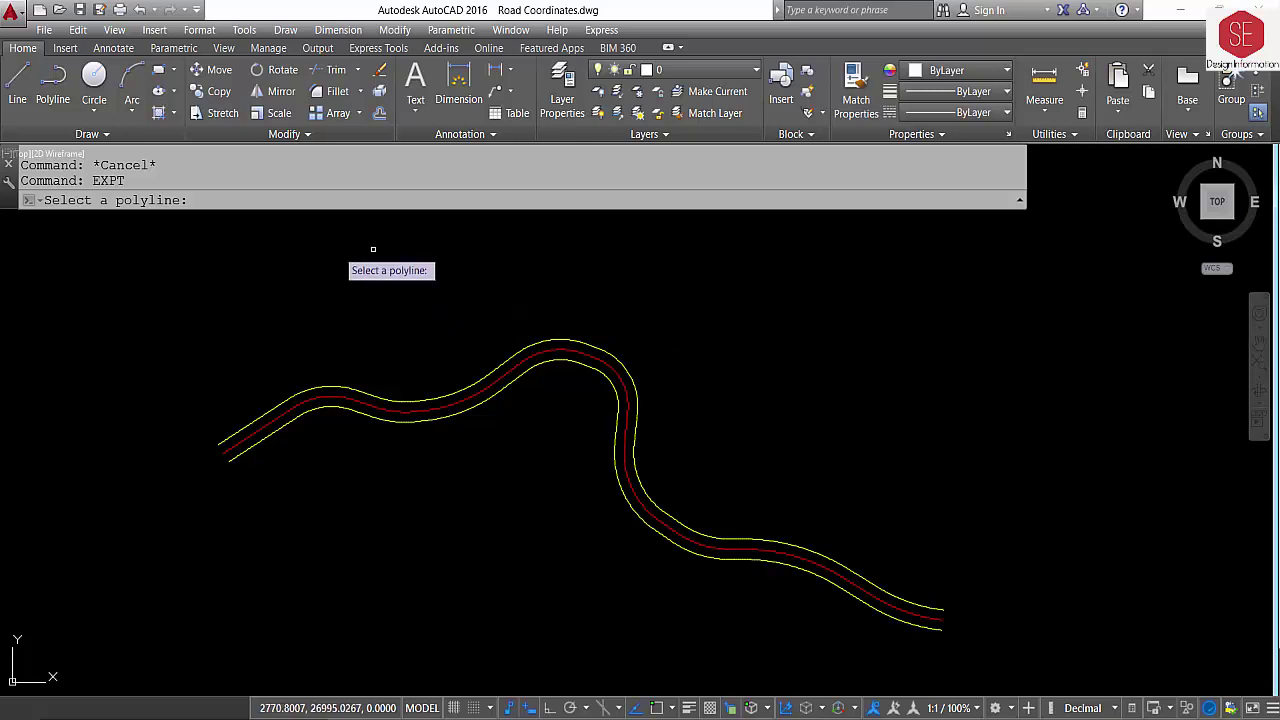
click(310, 405)
text(Road Coordinates (CL))
click(577, 449)
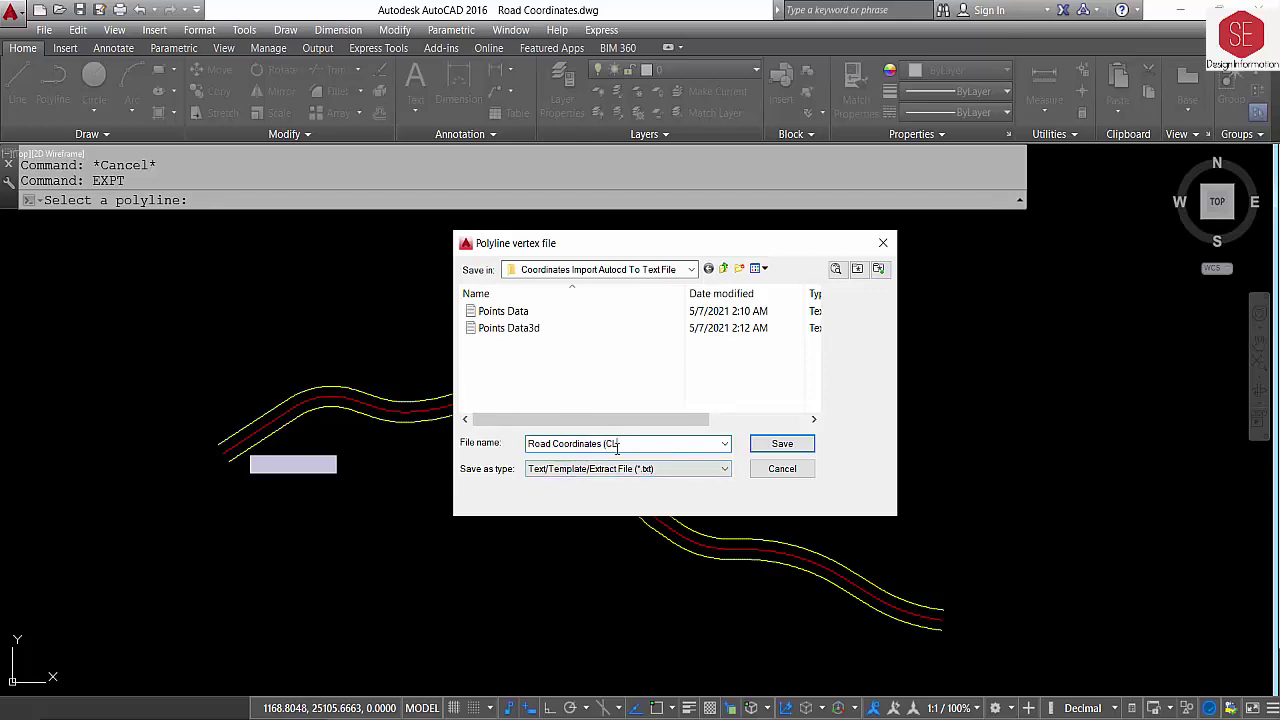
click(774, 449)
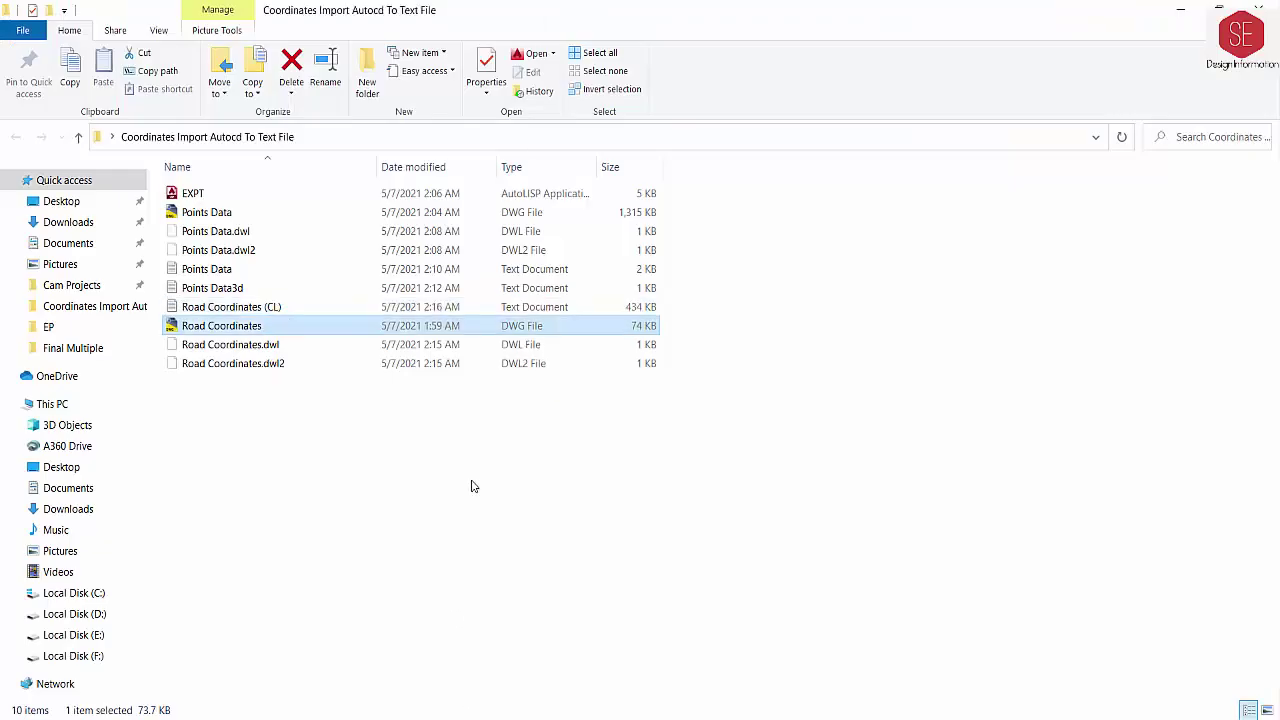
click(242, 308)
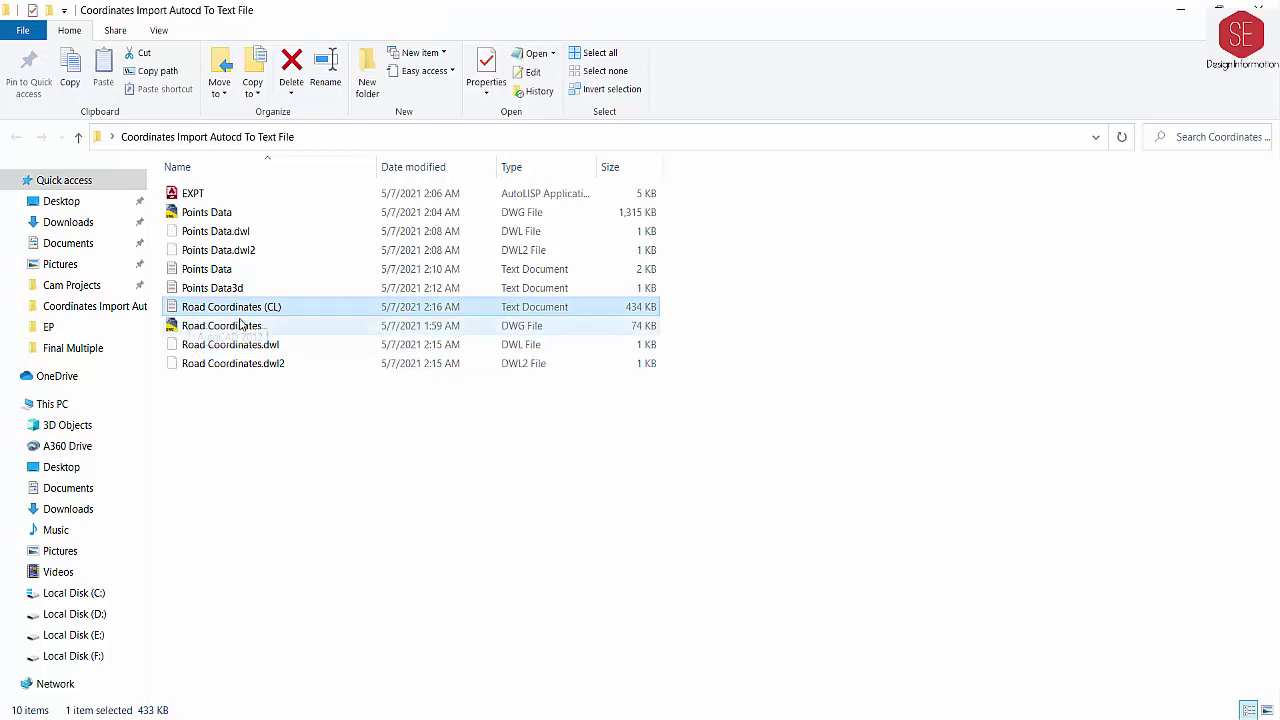
double_click(265, 312)
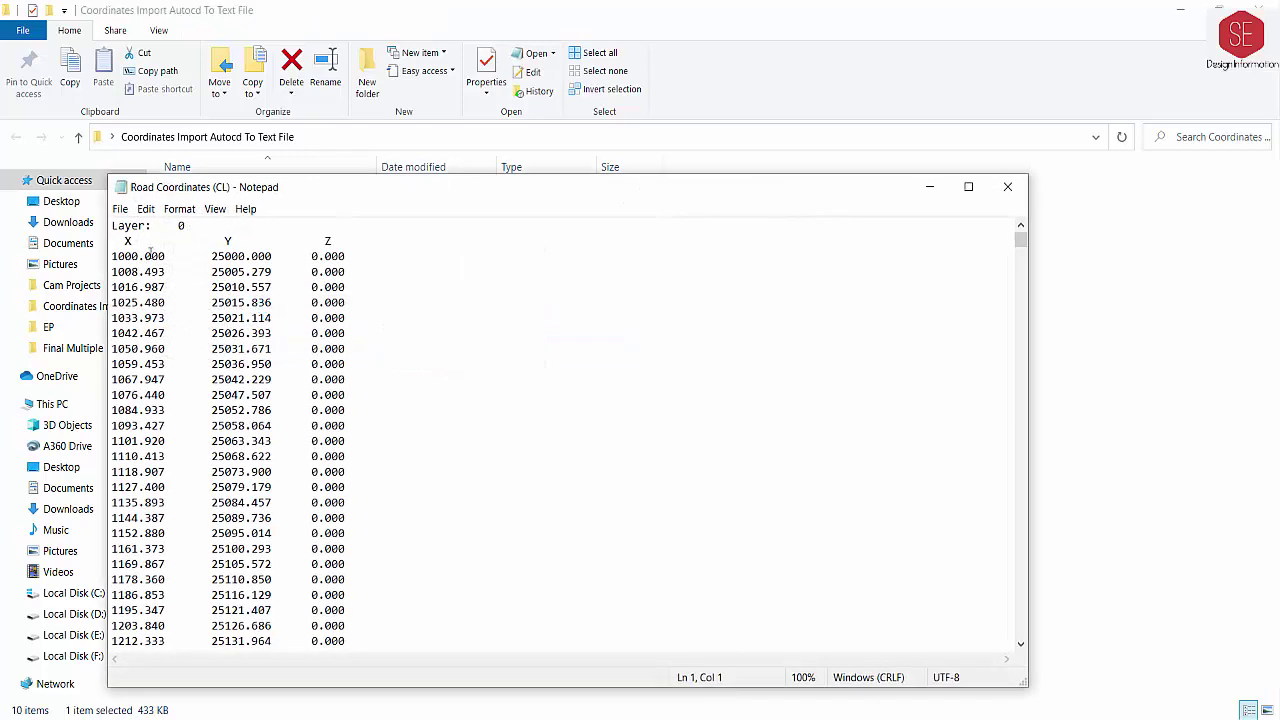
click(176, 336)
scroll(176, 336, down, 5)
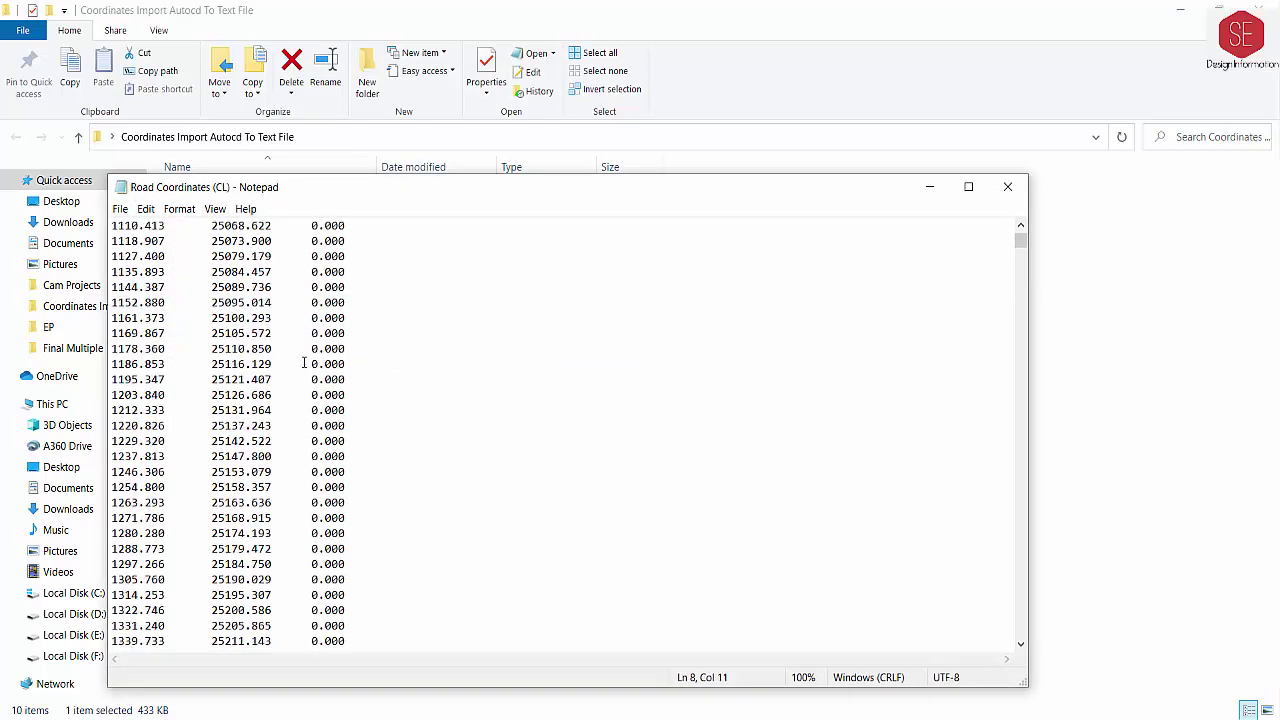
scroll(176, 336, down, 8)
scroll(176, 336, down, 6)
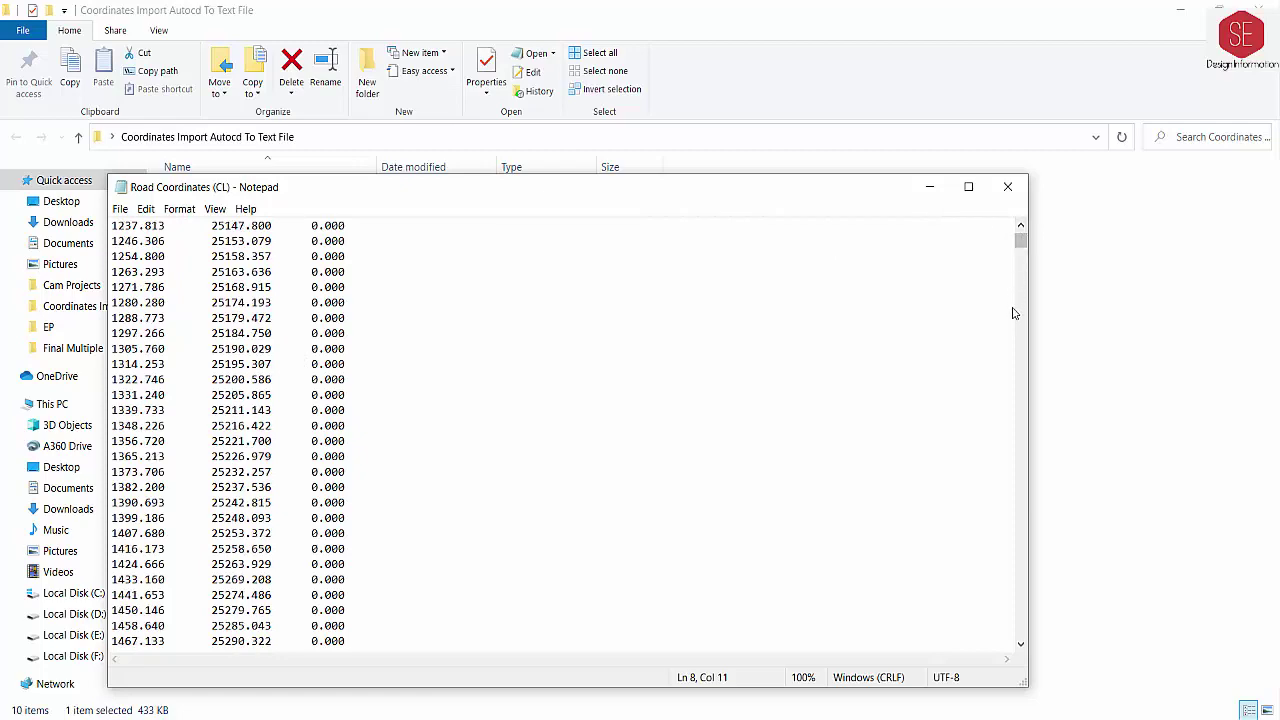
mouse_move(1020, 247)
mouse_down()
mouse_move(985, 551)
mouse_move(980, 309)
mouse_move(995, 205)
mouse_move(993, 577)
mouse_move(986, 508)
mouse_move(162, 287)
mouse_up()
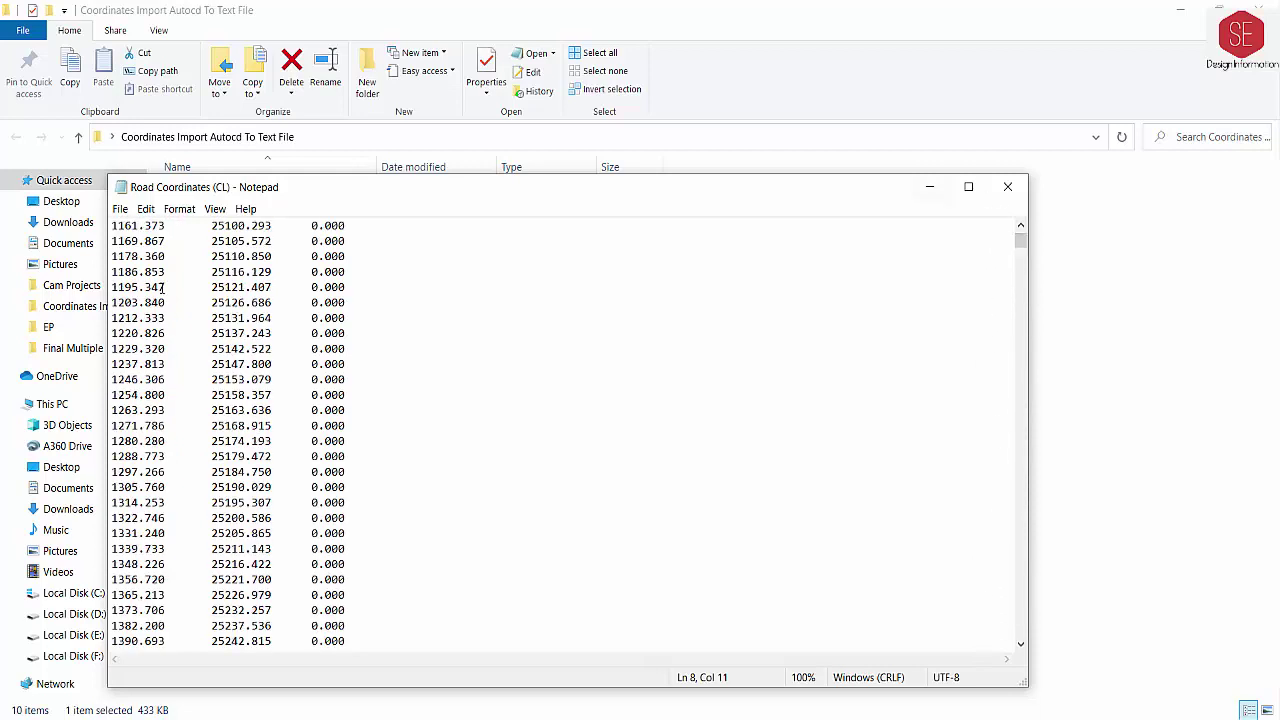
scroll(230, 360, up, 7)
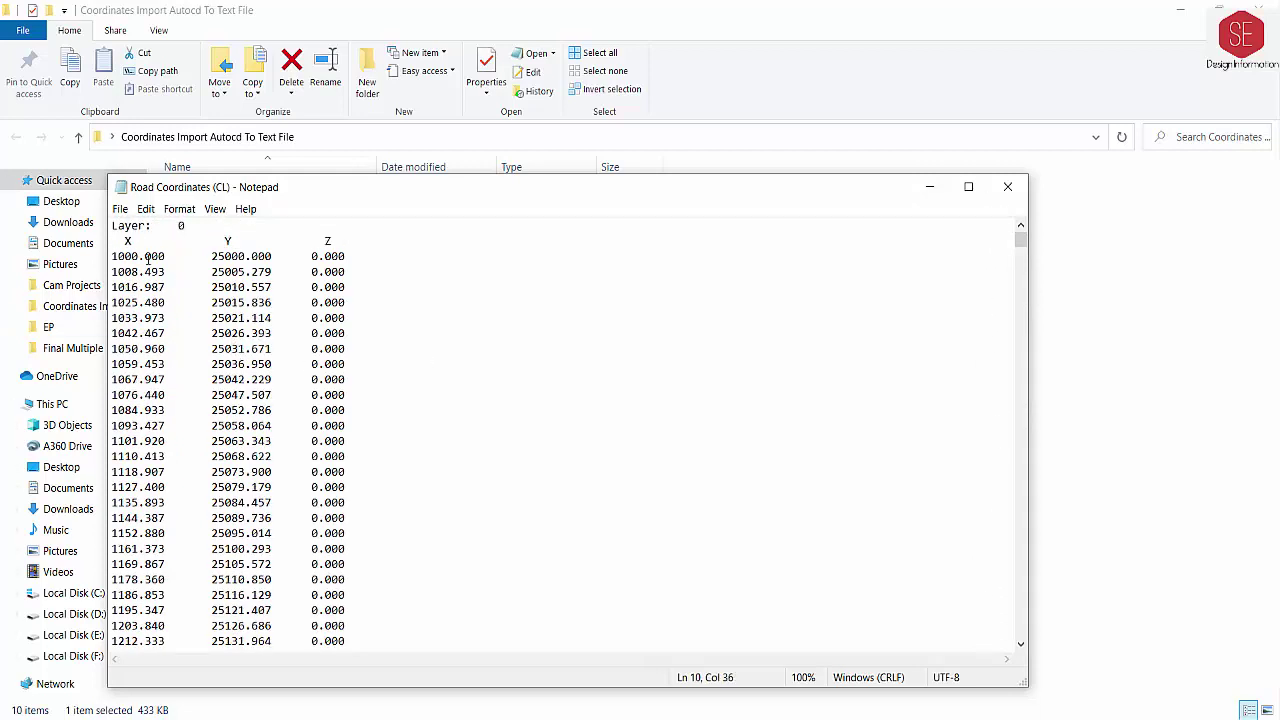
click(1007, 188)
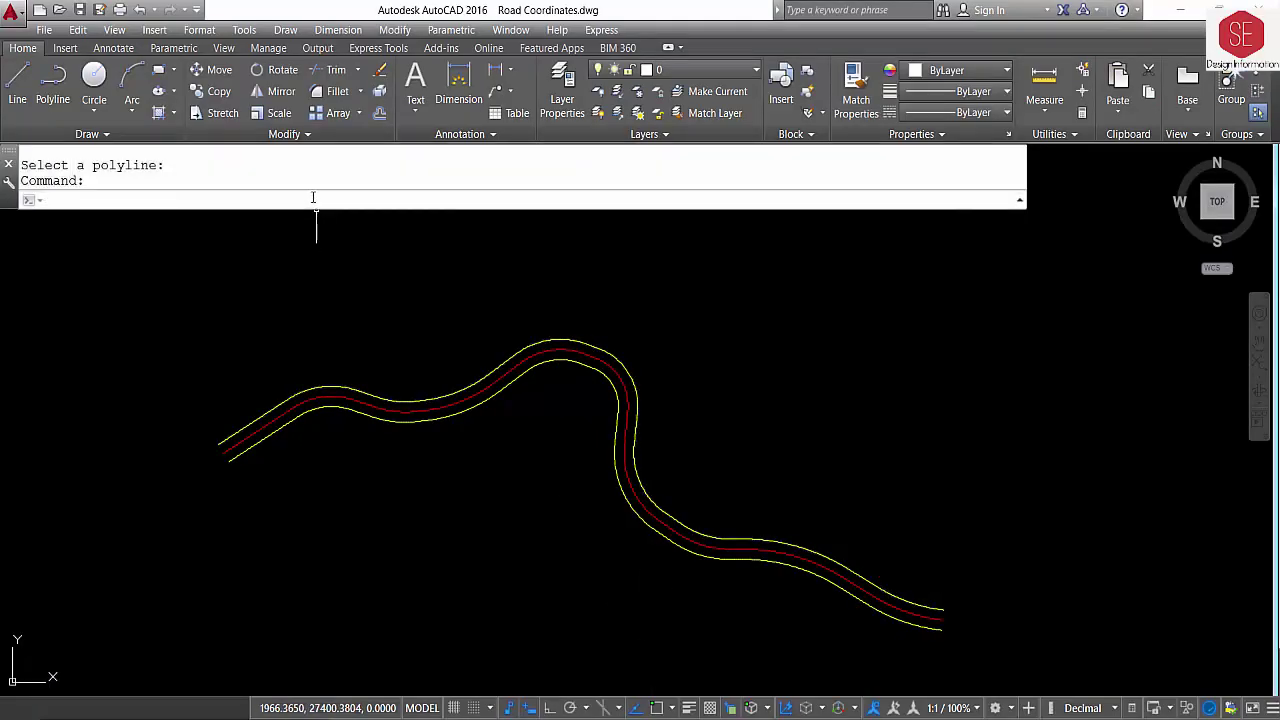
Step: Export the next road polyline's vertices with EXPT as Road Coordinates (RT)
text(pt)
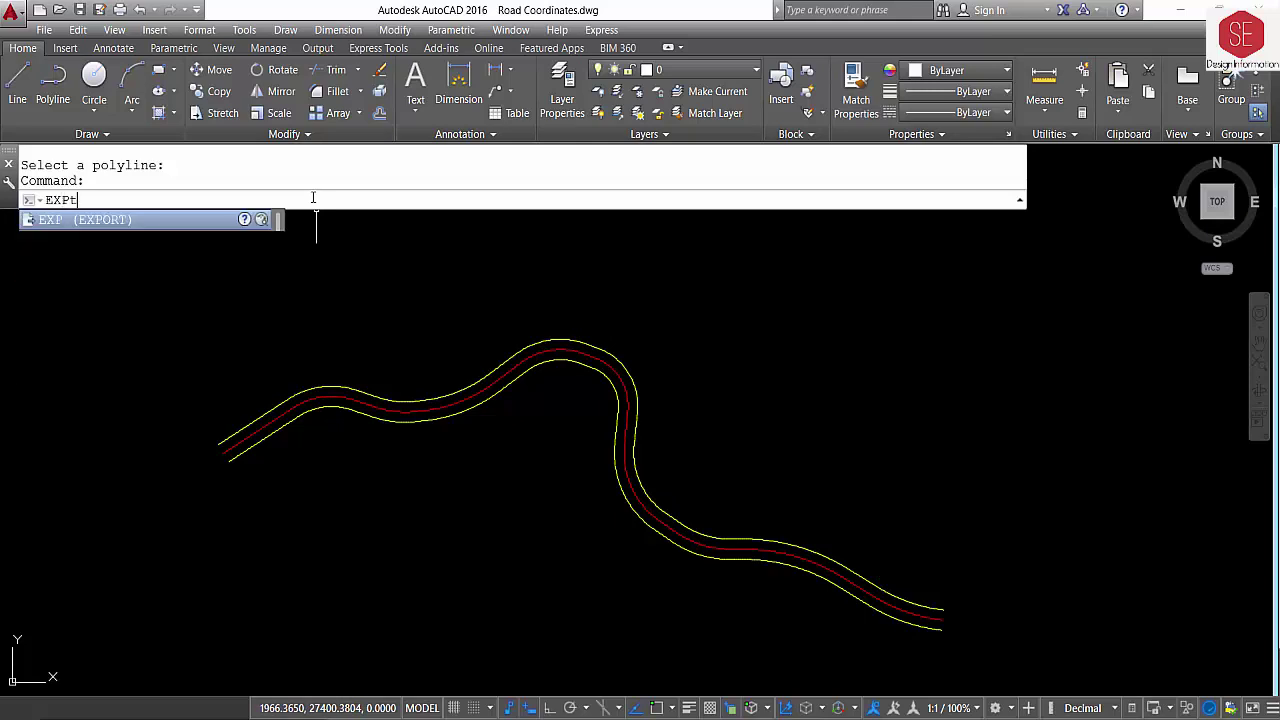
key(Return)
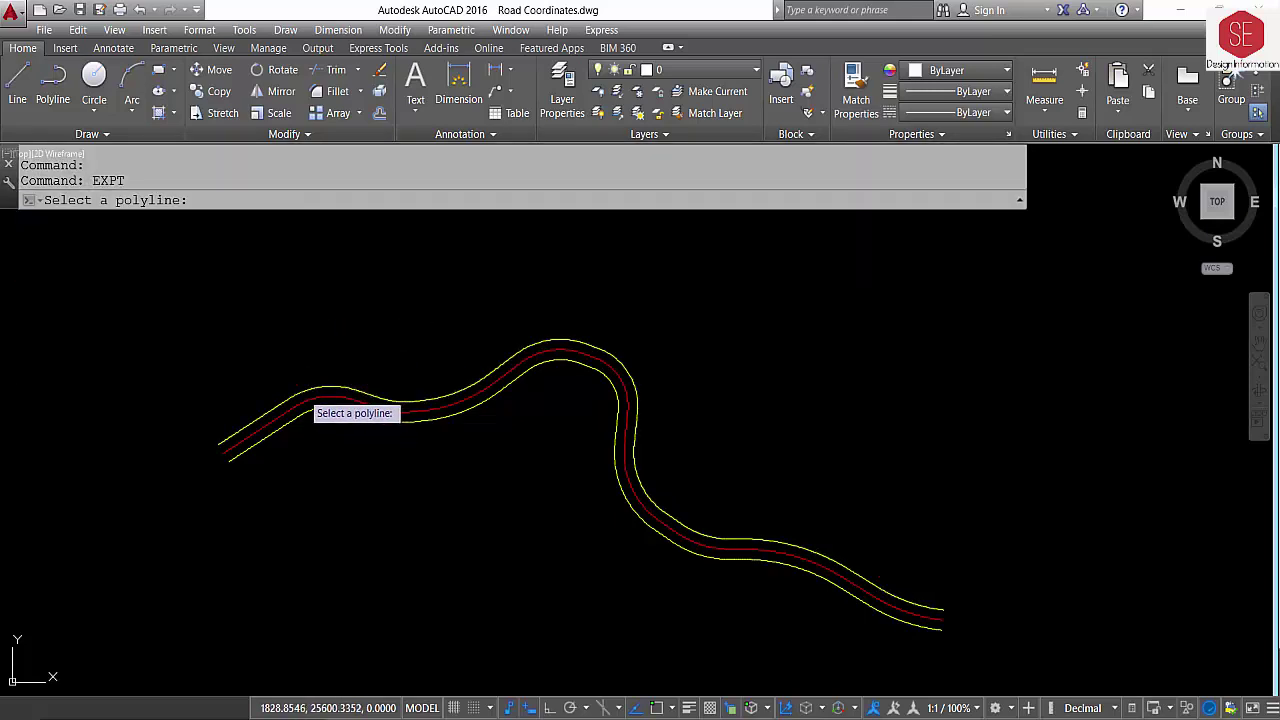
click(302, 393)
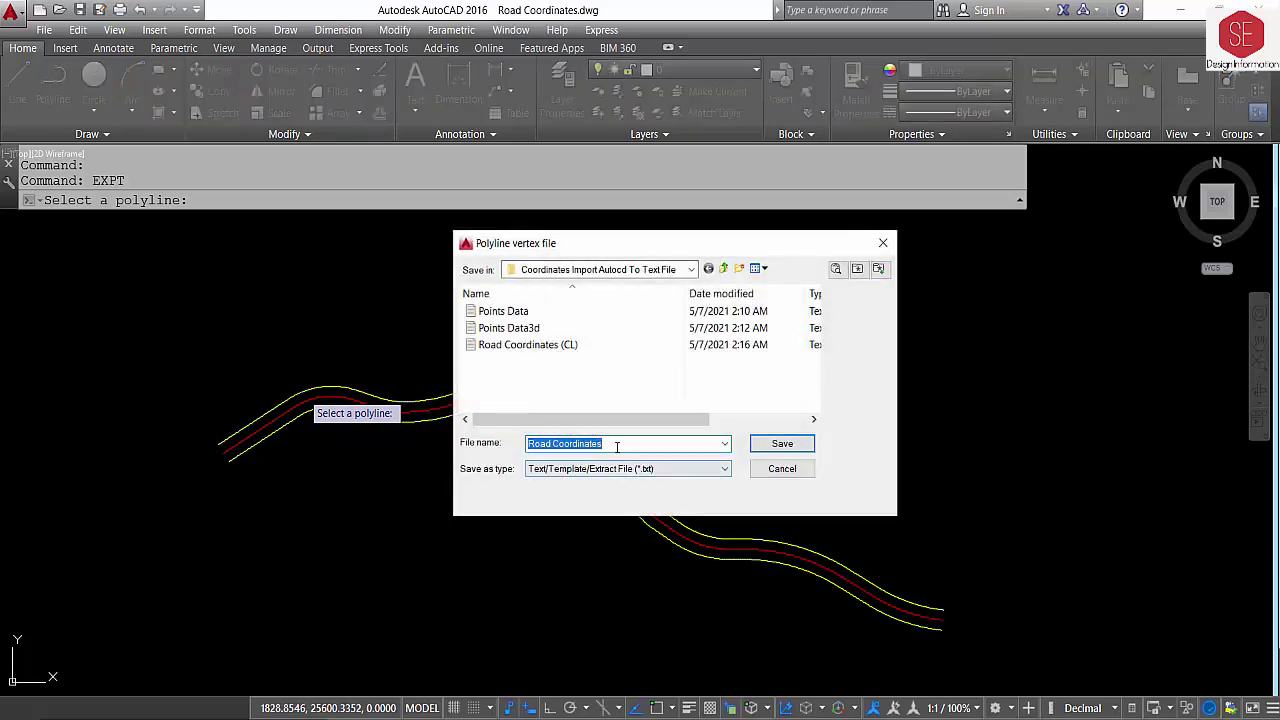
click(618, 447)
text((RT)
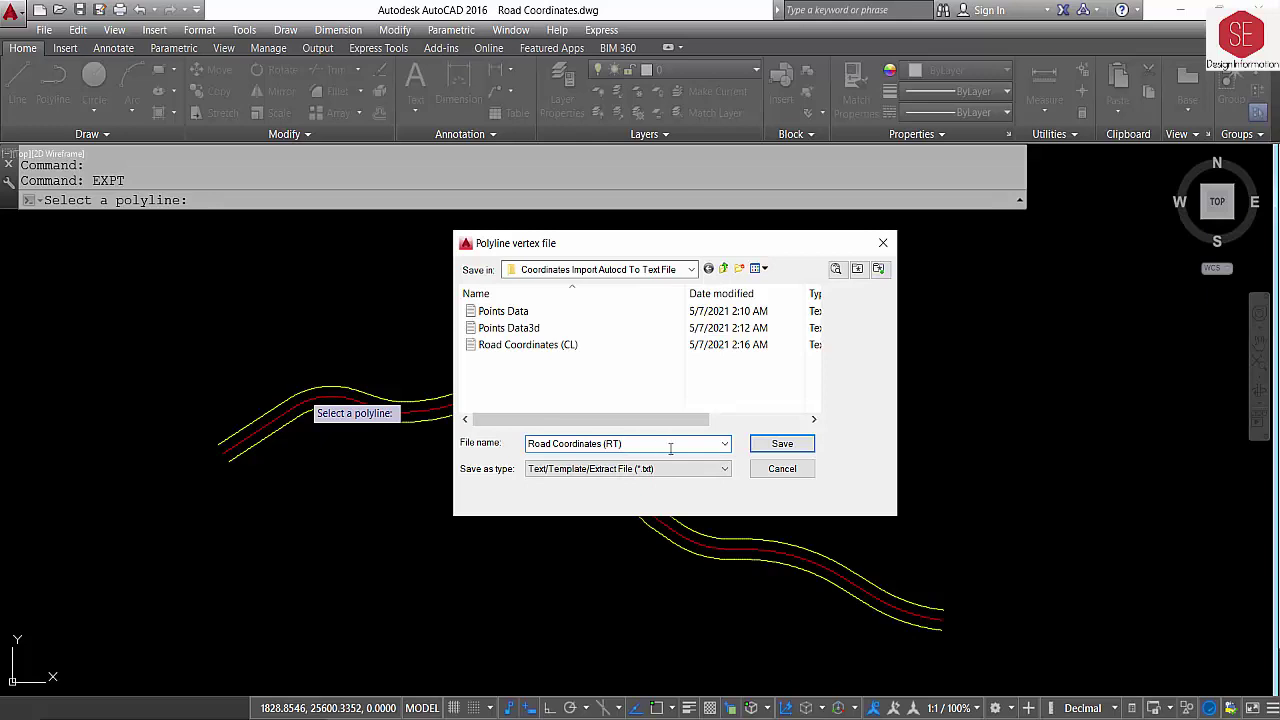
click(778, 449)
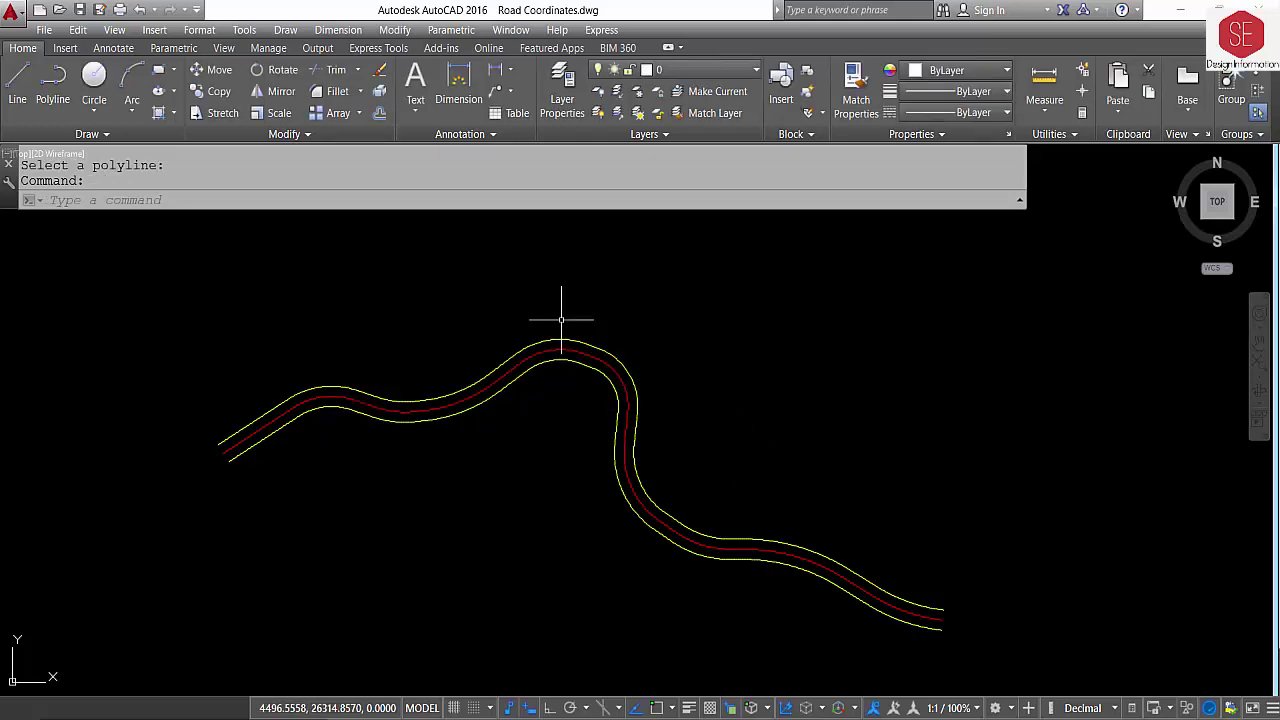
Step: Export the remaining road polyline's vertices with EXPT as Road Coordinates (LS)
text(EXPT)
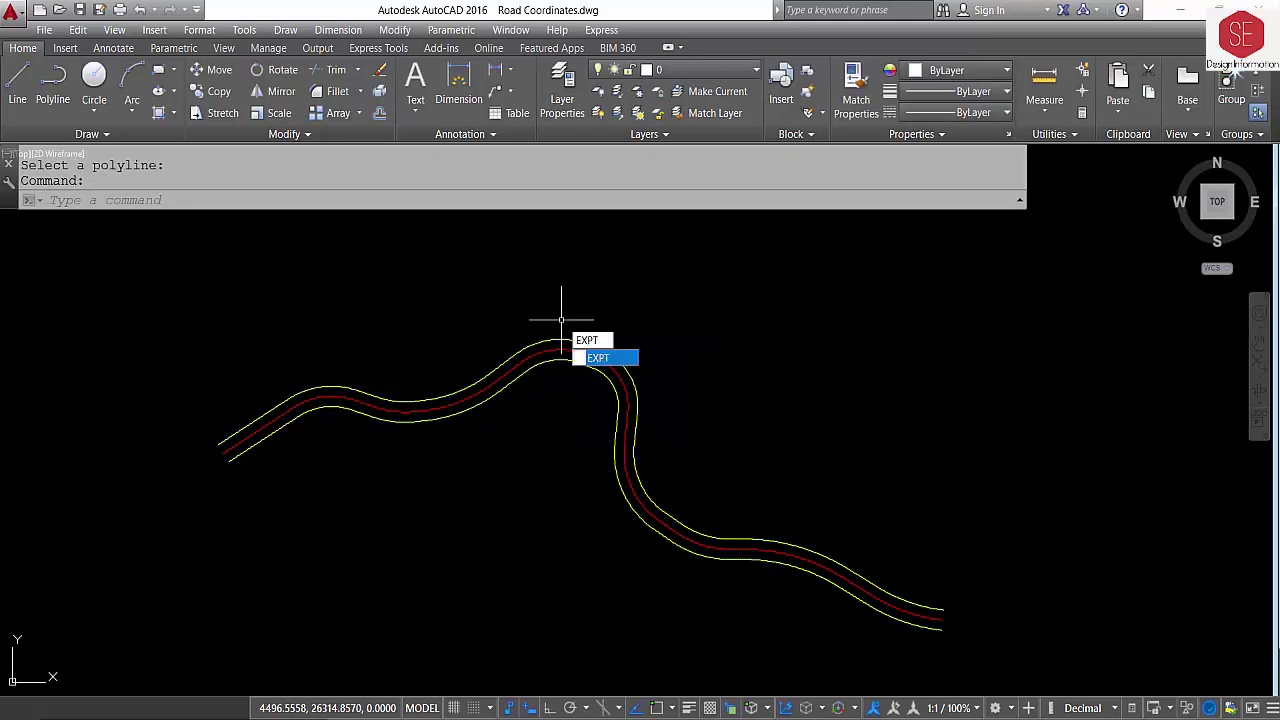
click(604, 358)
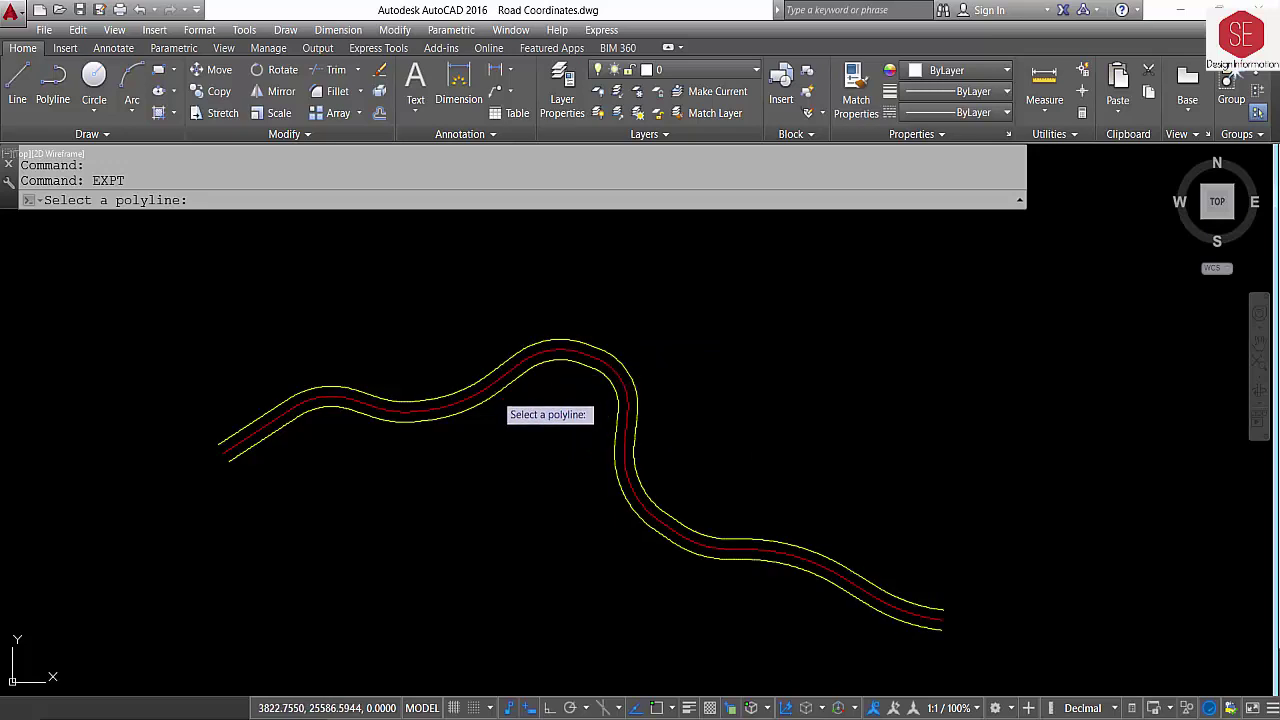
click(502, 383)
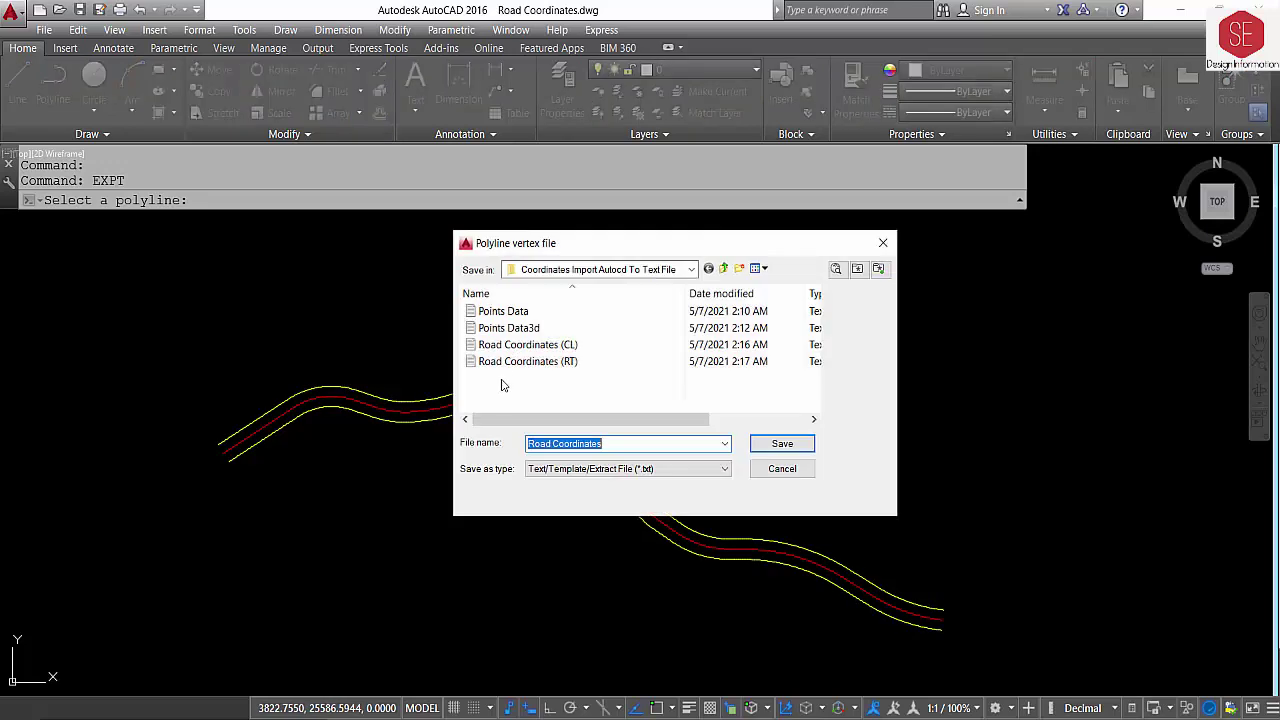
click(622, 444)
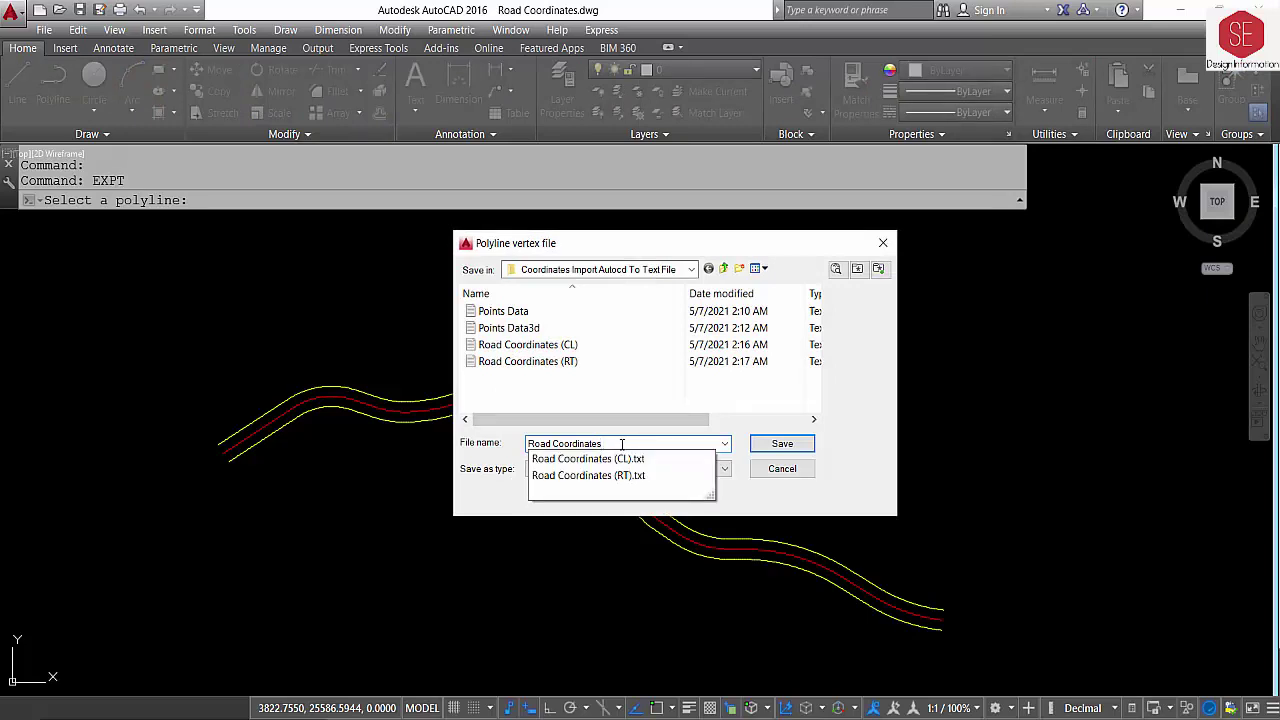
text( (LS)
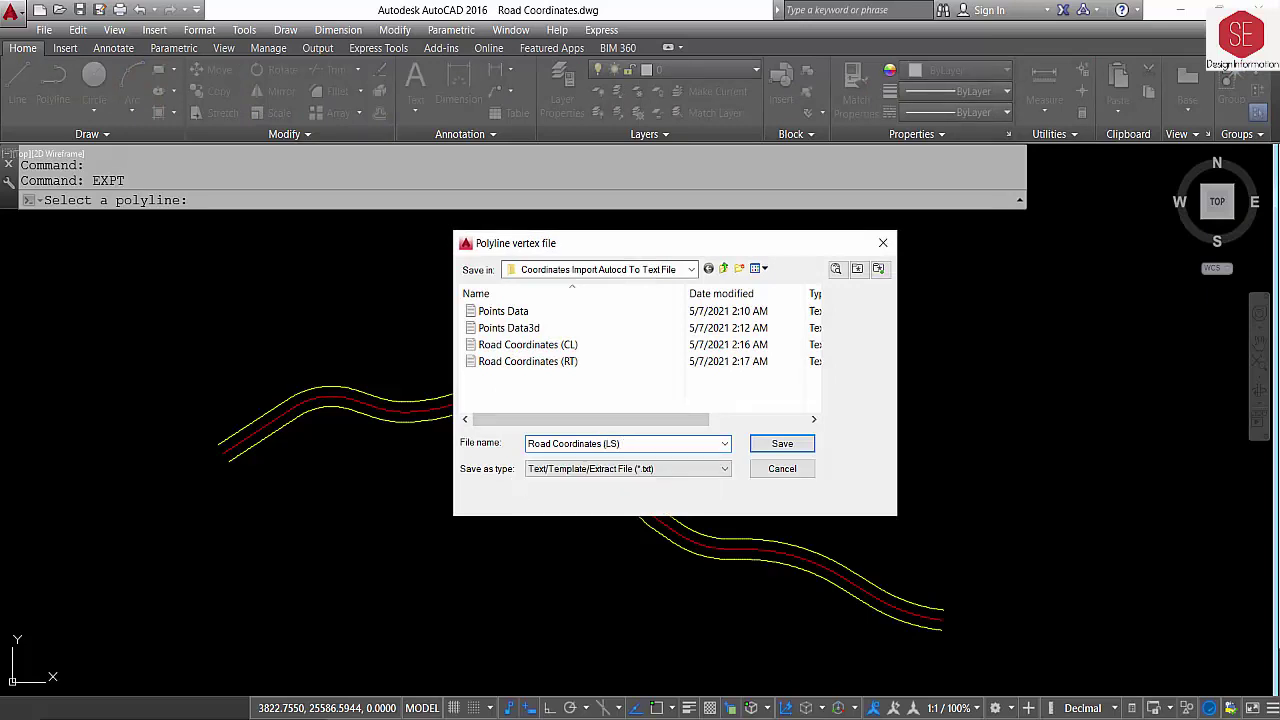
click(782, 446)
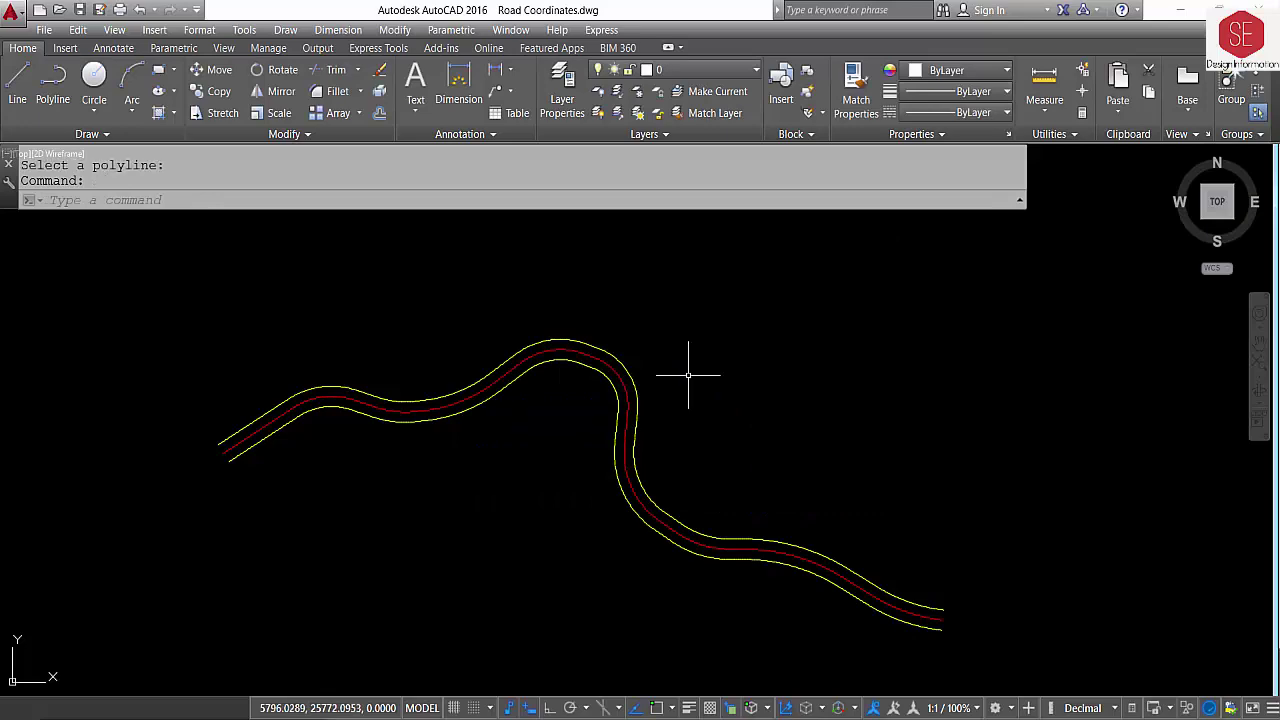
Step: Review the Road Coordinates (LS) and (RT) text files in Notepad
click(562, 712)
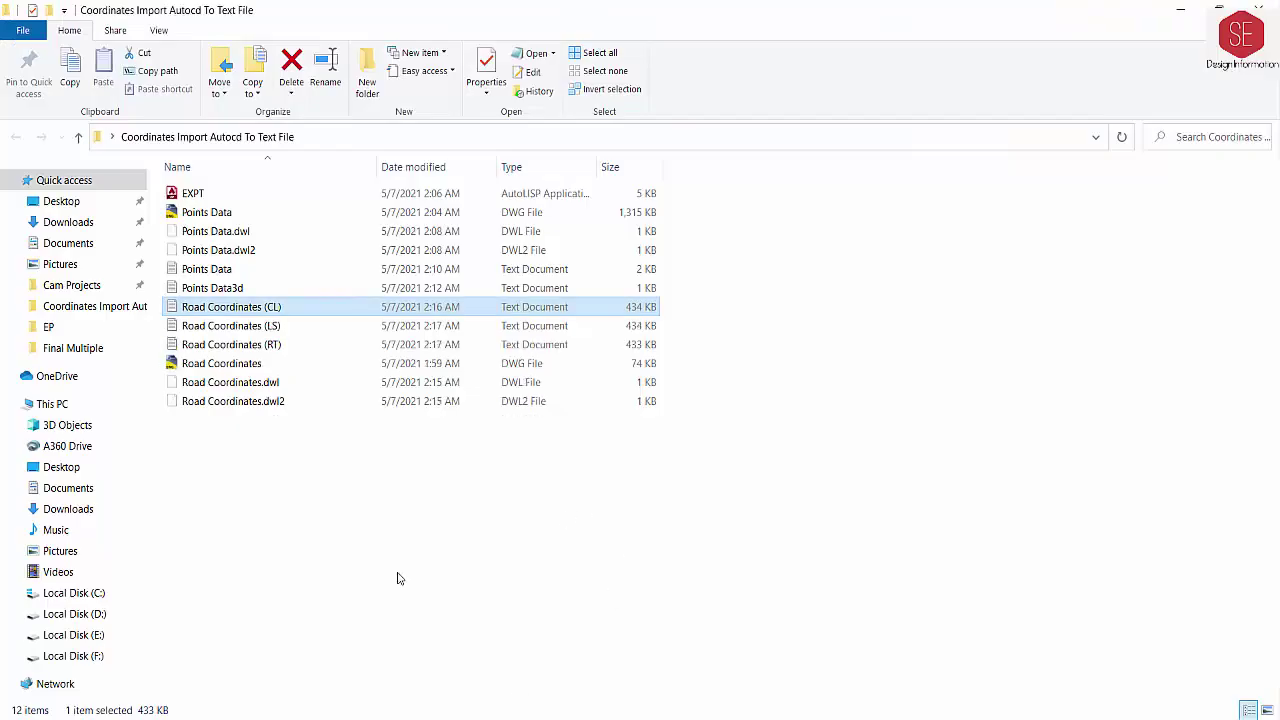
double_click(266, 325)
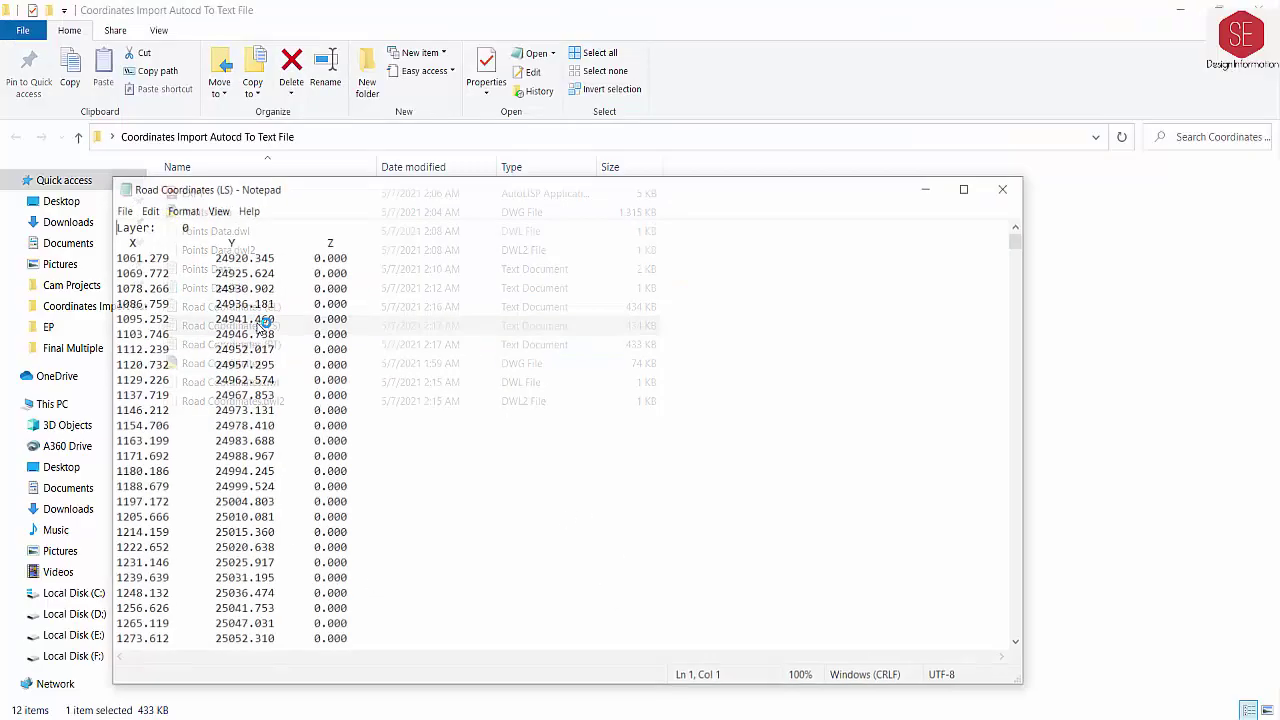
scroll(199, 329, down, 11)
scroll(939, 272, down, 2)
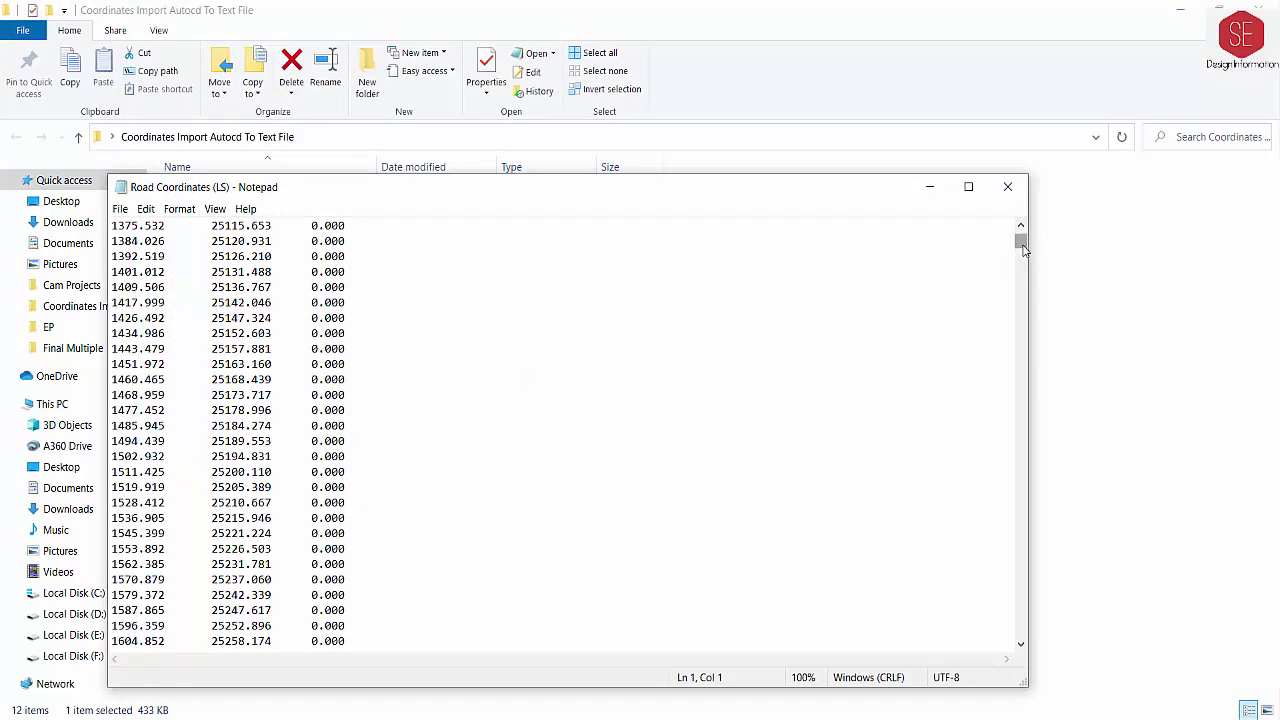
mouse_move(1023, 249)
mouse_down()
mouse_move(1020, 568)
mouse_move(1020, 238)
mouse_up()
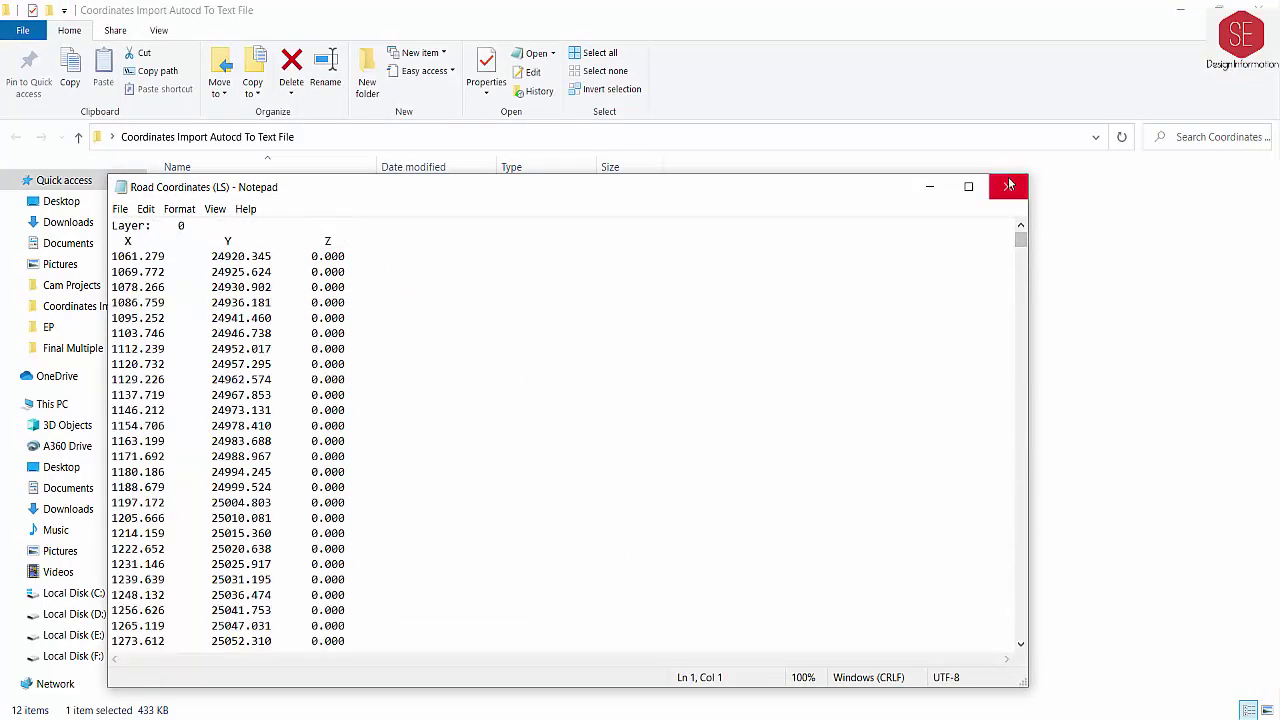
click(1008, 186)
double_click(300, 341)
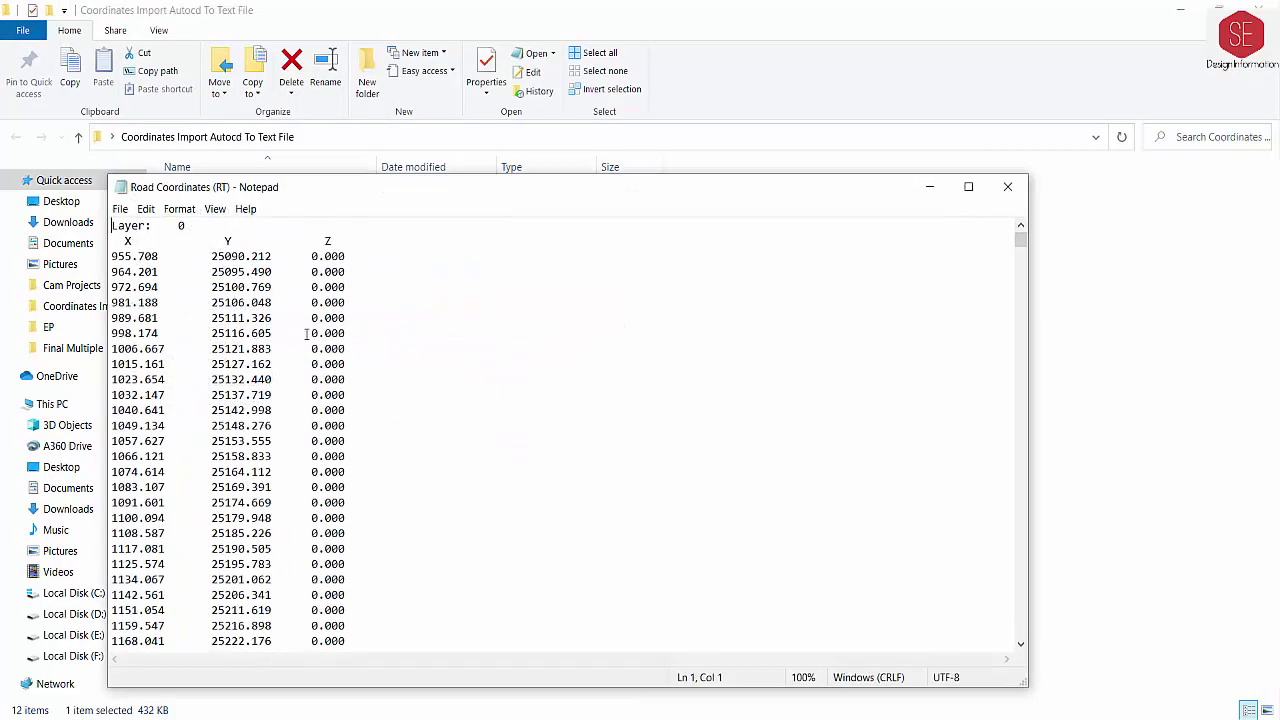
key(alt+F4)
Step: Copy the entire contents of Road Coordinates (CL) in Notepad
double_click(314, 302)
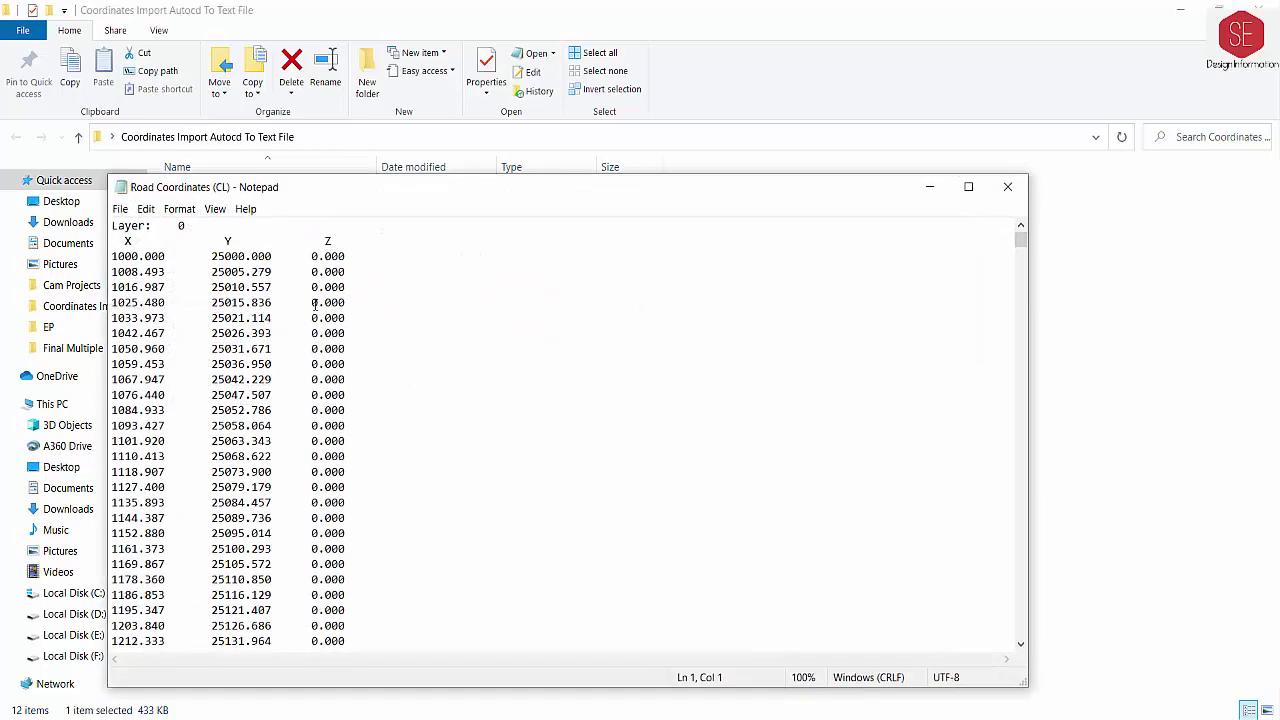
key(ctrl+a)
right_click(234, 302)
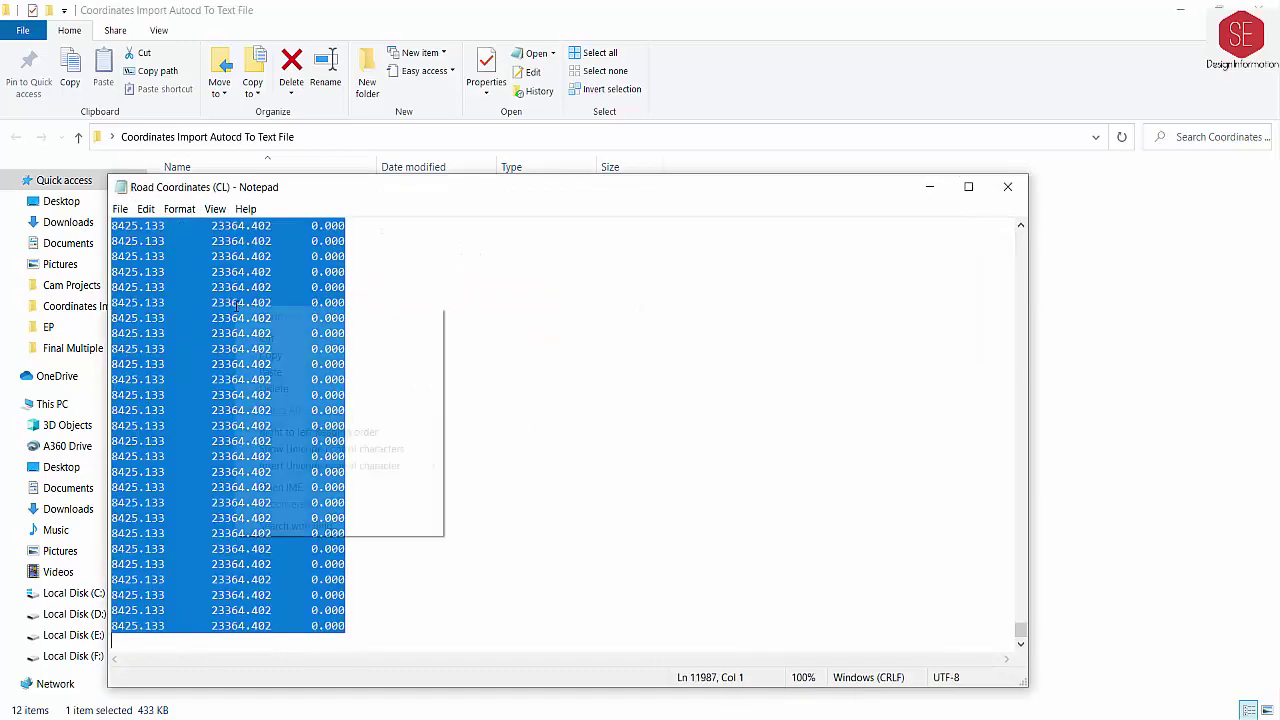
click(271, 356)
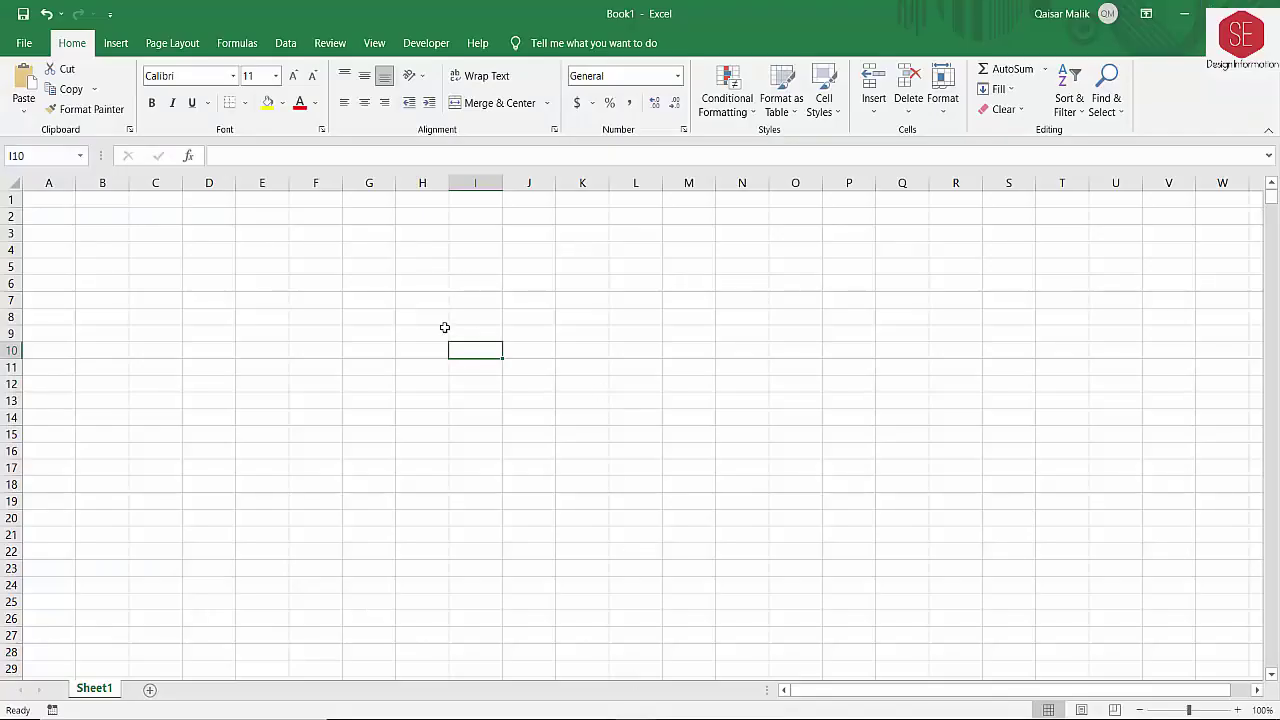
Step: Paste the centre-line coordinates into the worksheet starting at cell I9
click(444, 327)
right_click(471, 331)
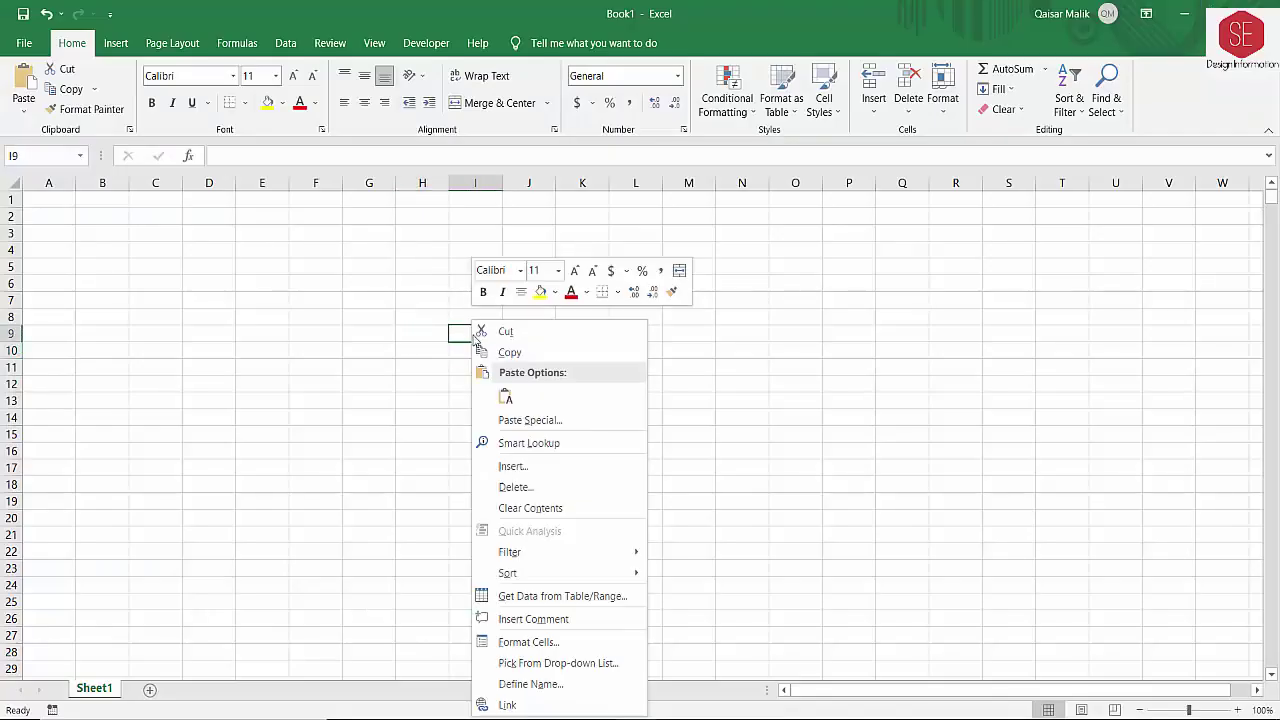
click(506, 397)
click(475, 367)
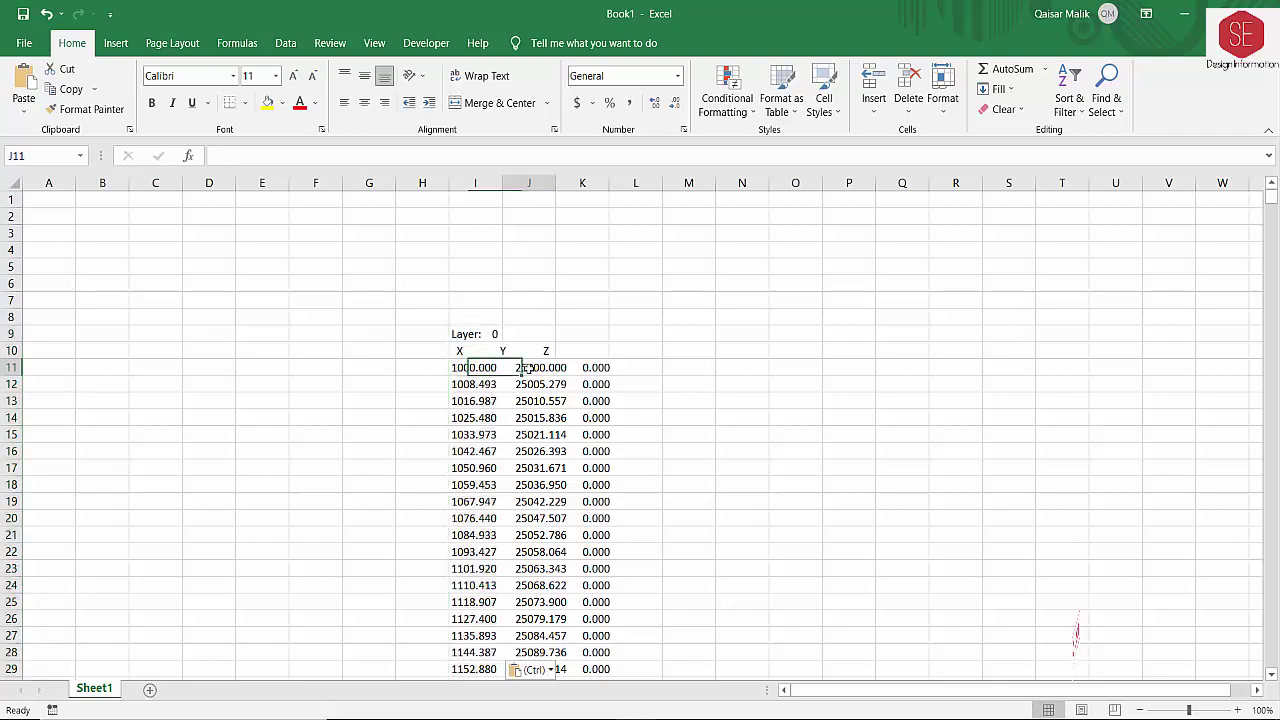
click(475, 384)
click(548, 388)
click(475, 352)
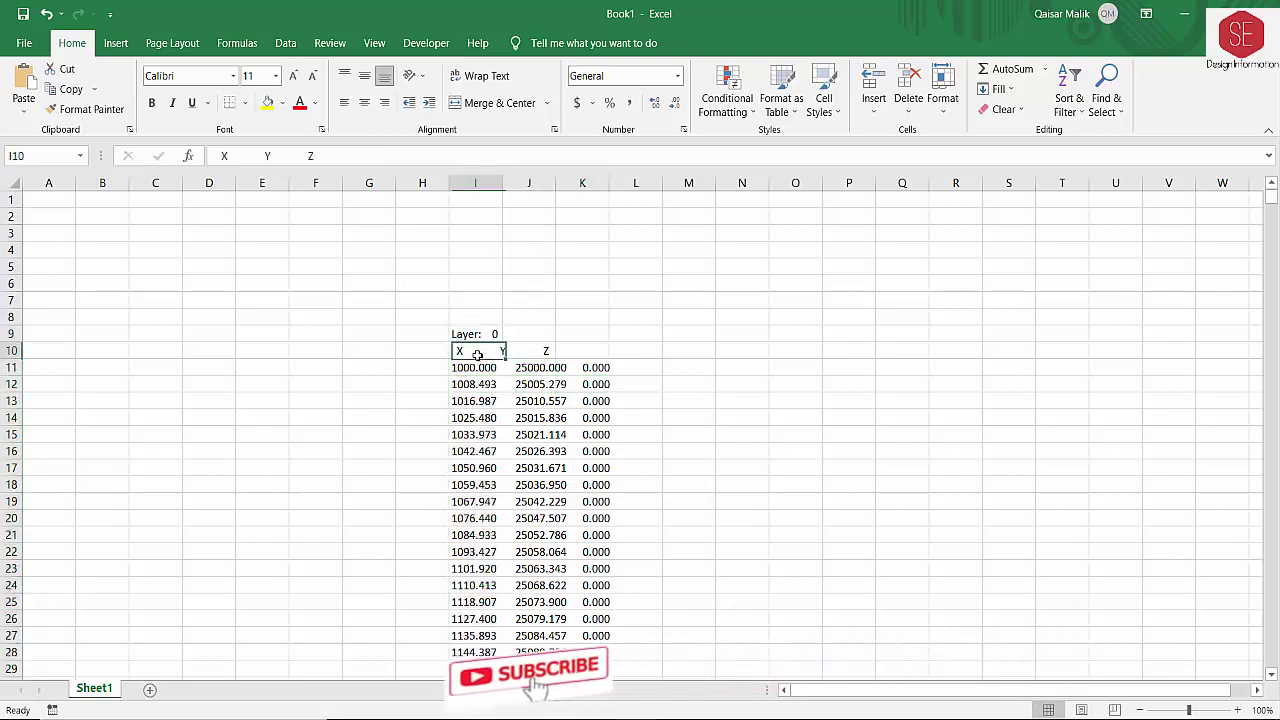
Step: Split column I into X, Y and Z columns with Text to Columns
click(478, 183)
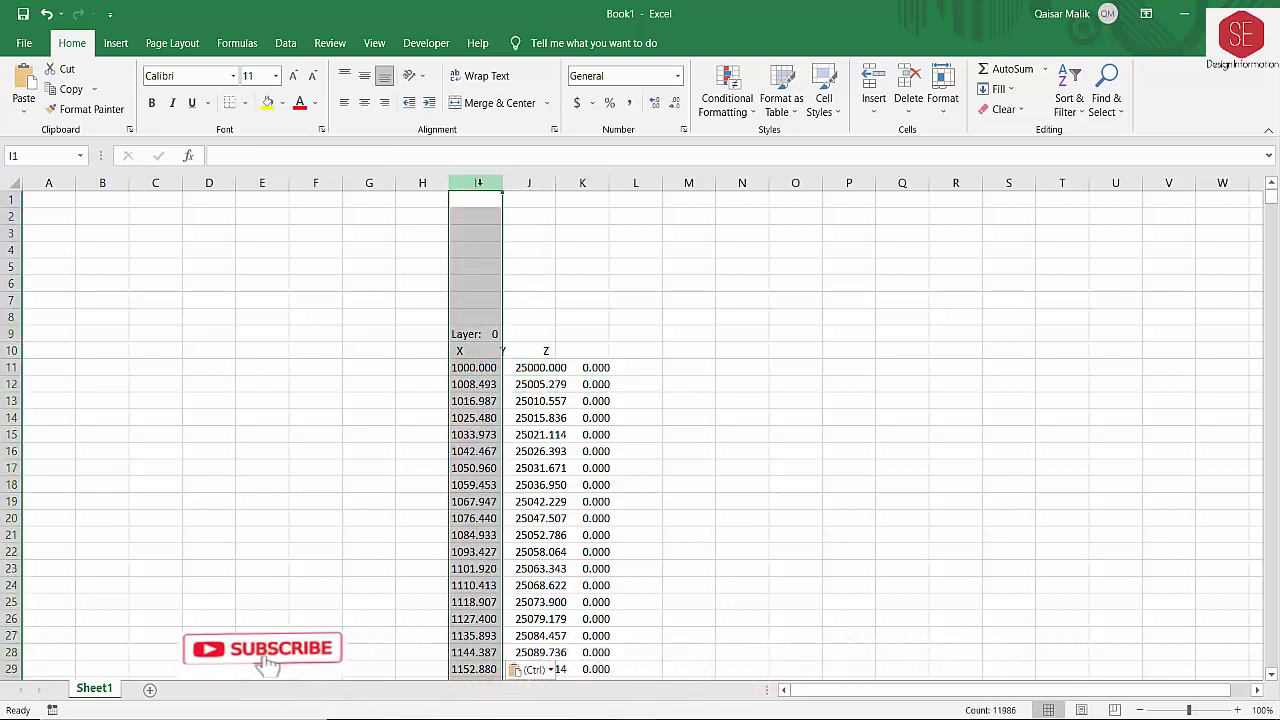
click(284, 43)
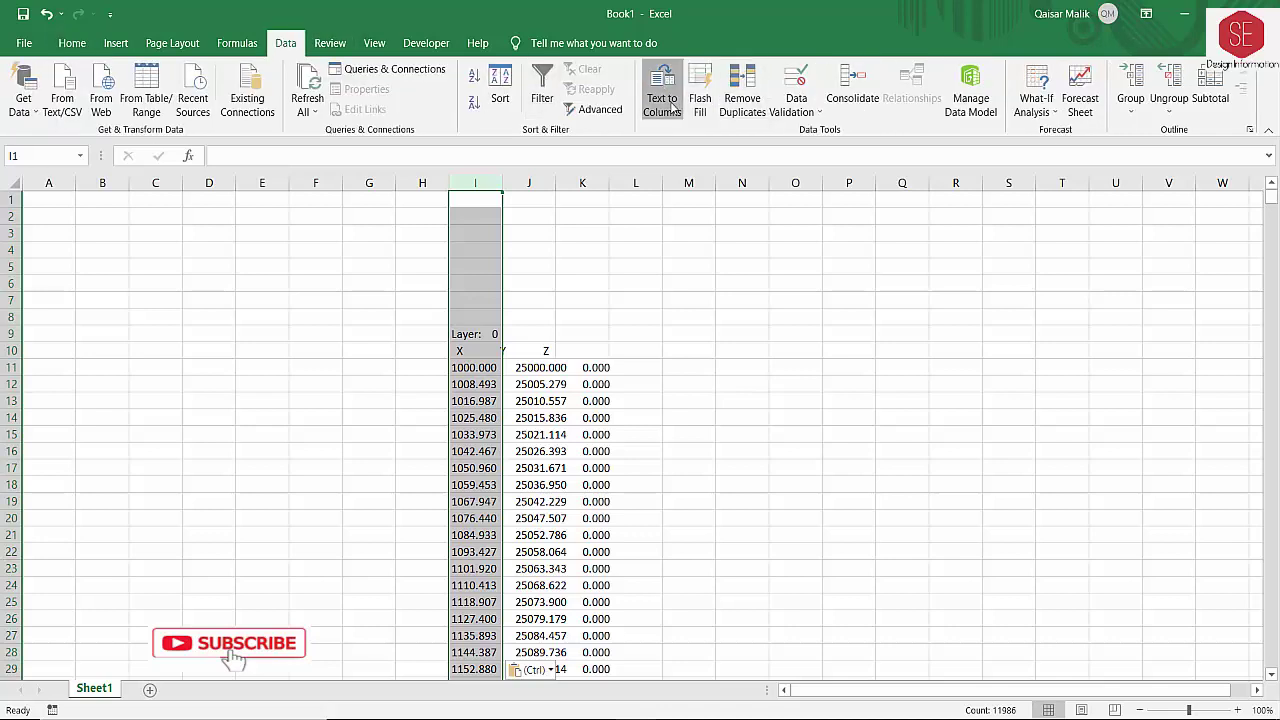
click(662, 88)
click(947, 470)
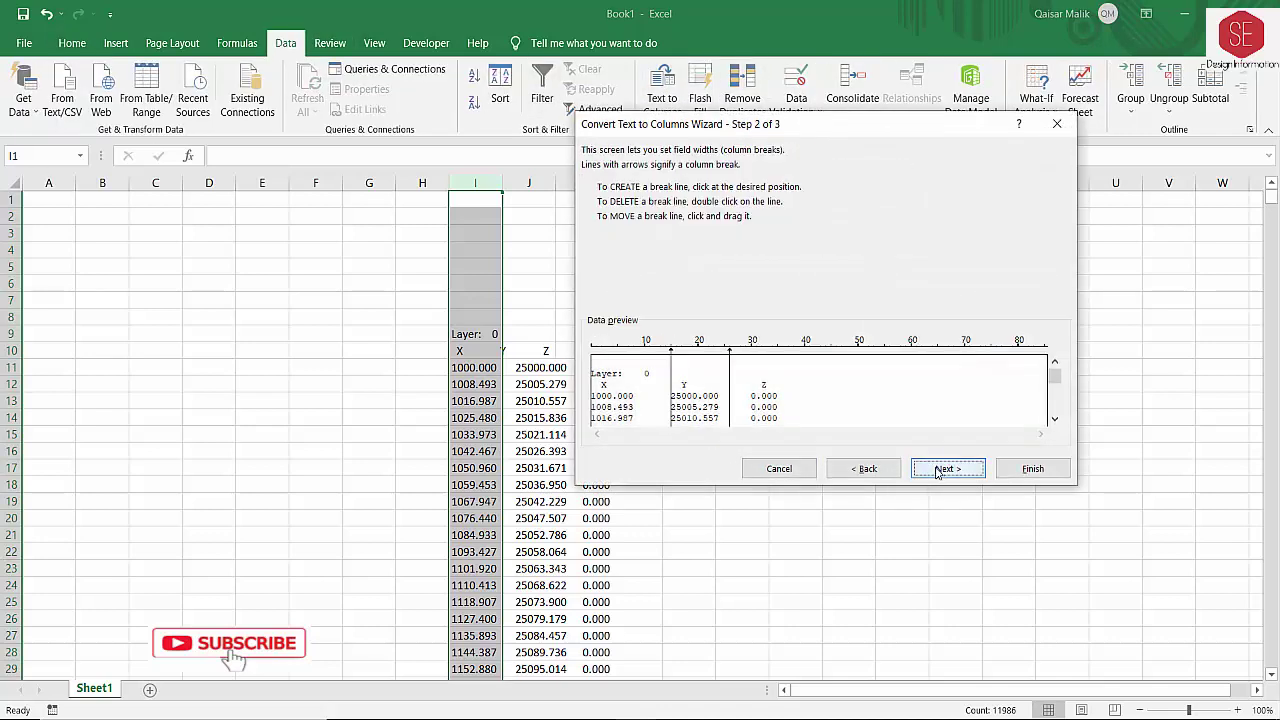
drag(1056, 385, 1007, 414)
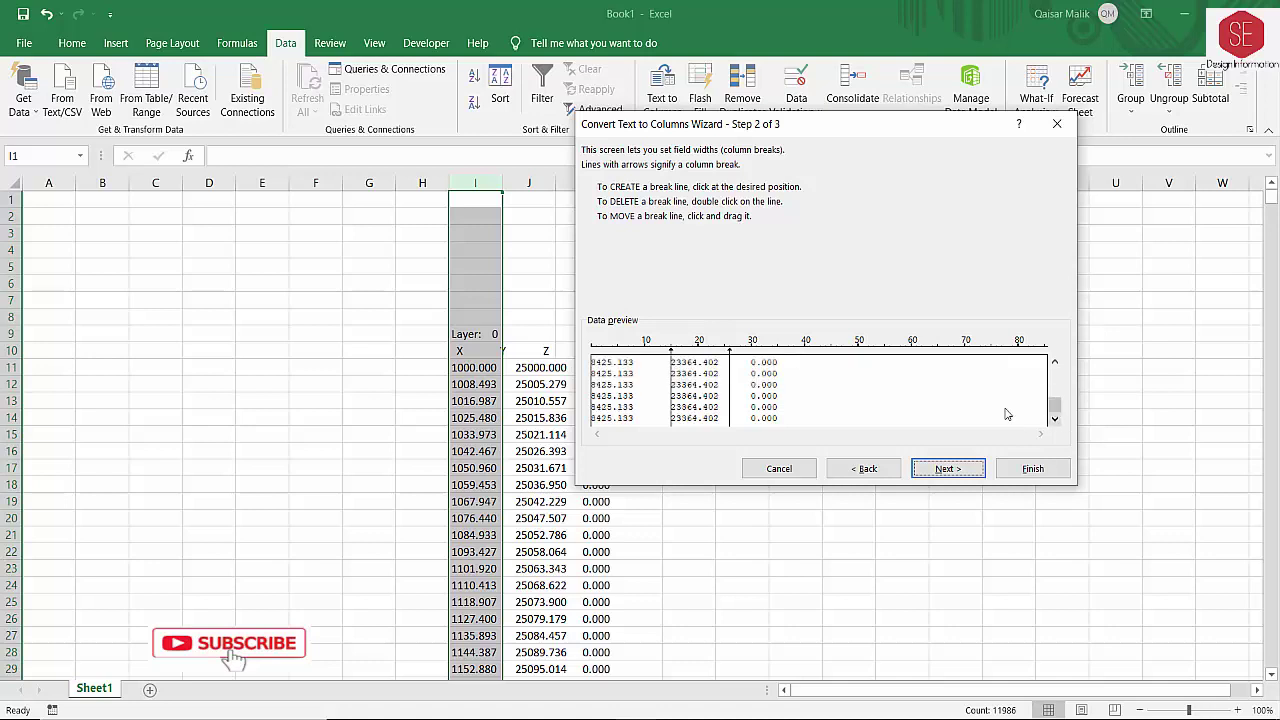
click(947, 470)
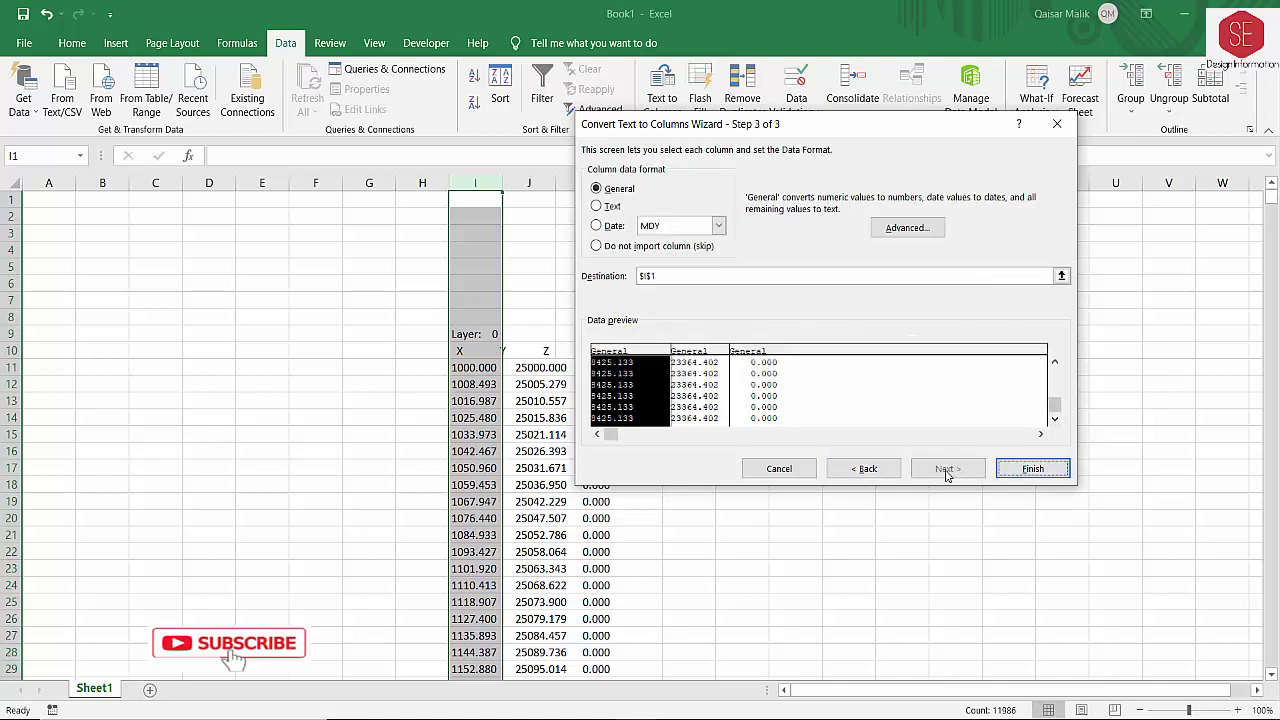
click(1030, 470)
Step: Delete the unneeded Z column K
click(758, 466)
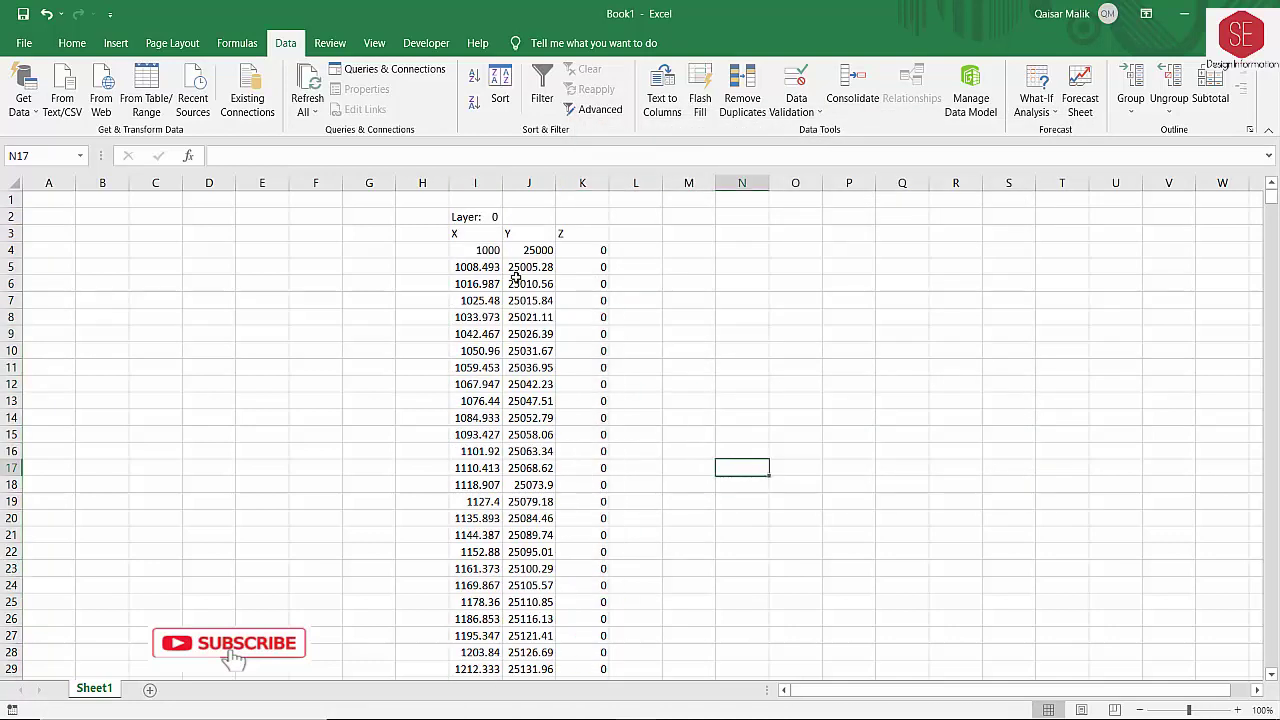
click(488, 250)
click(552, 252)
click(492, 250)
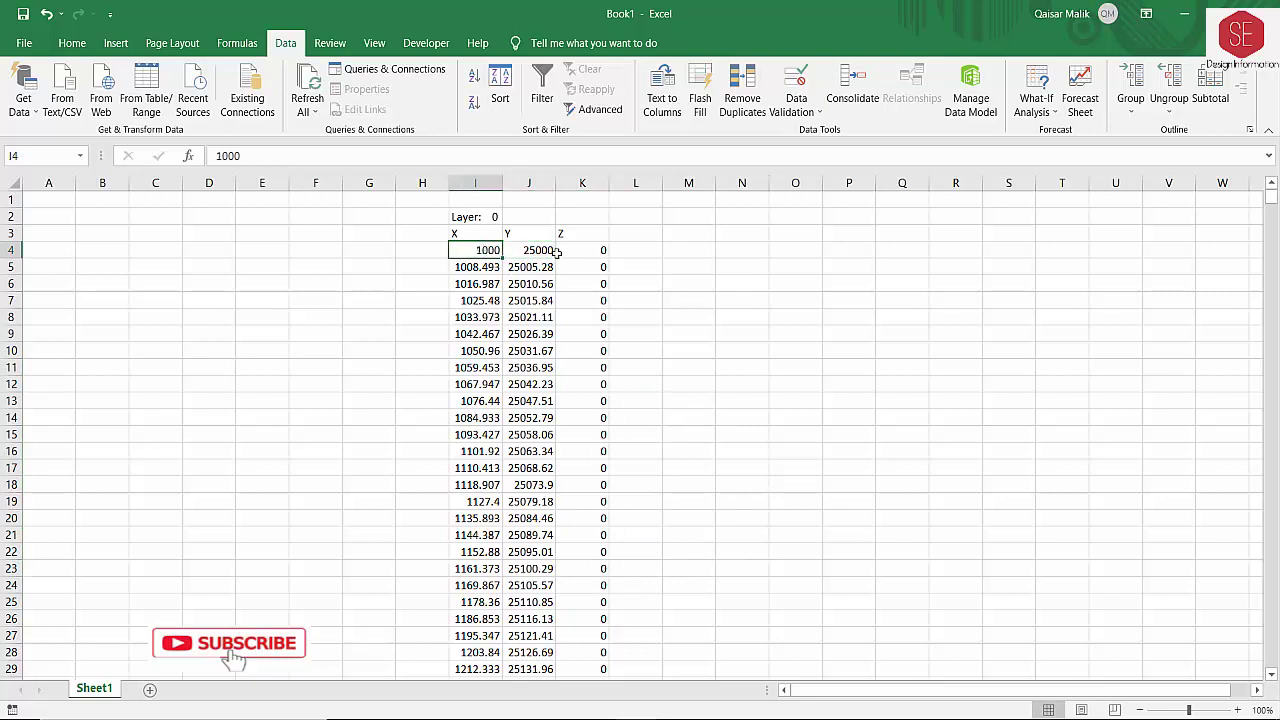
click(545, 251)
click(588, 251)
right_click(590, 186)
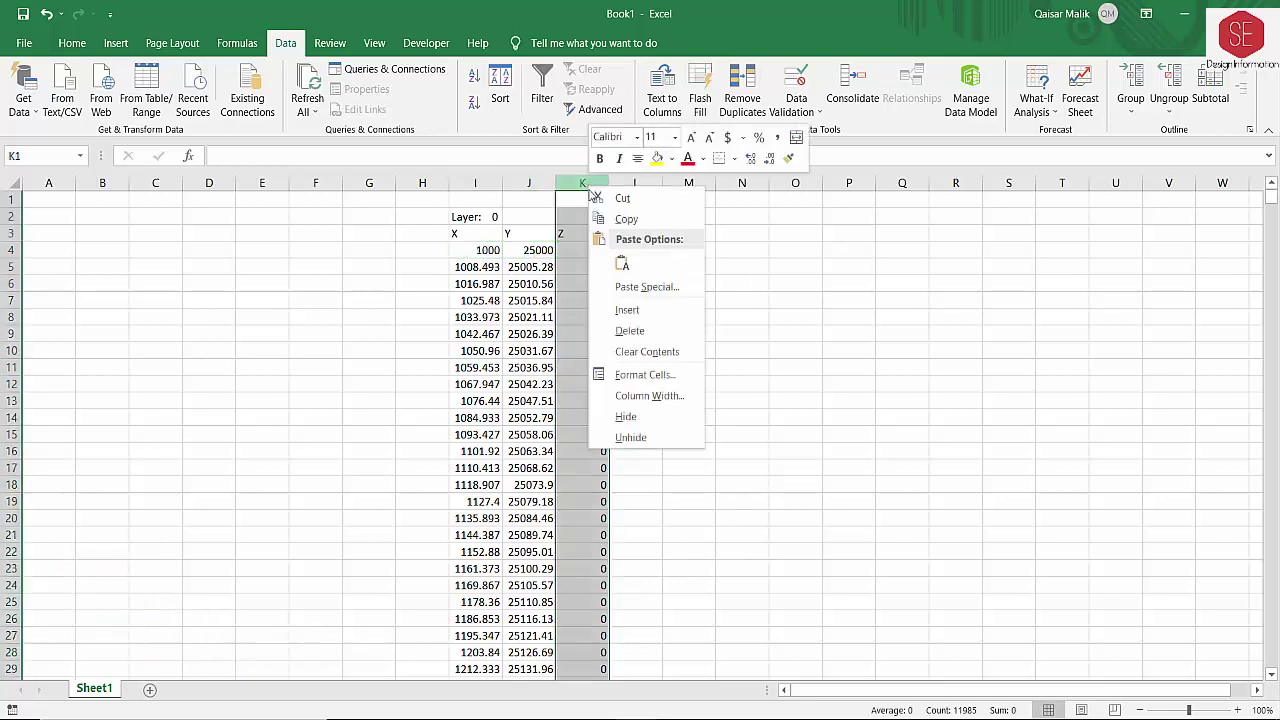
click(630, 331)
click(688, 333)
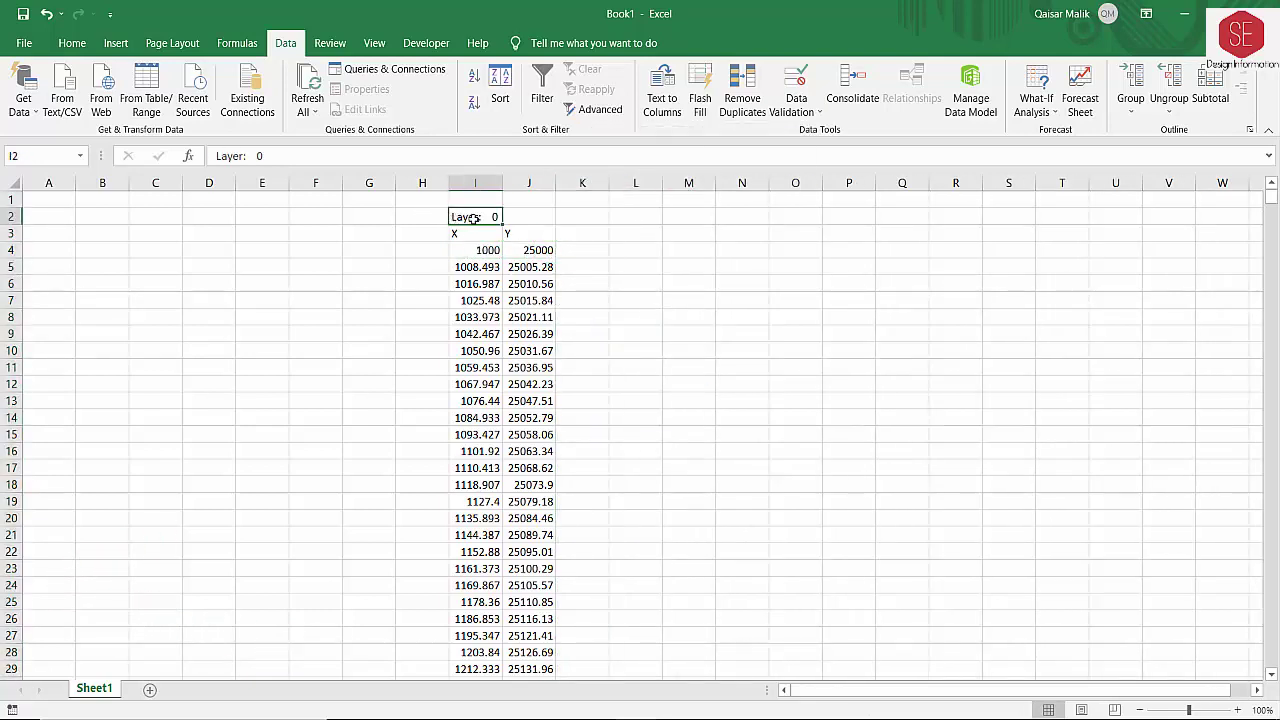
Step: Merge and centre I2:J2 and enter the heading Center Line
drag(454, 217, 528, 215)
click(87, 47)
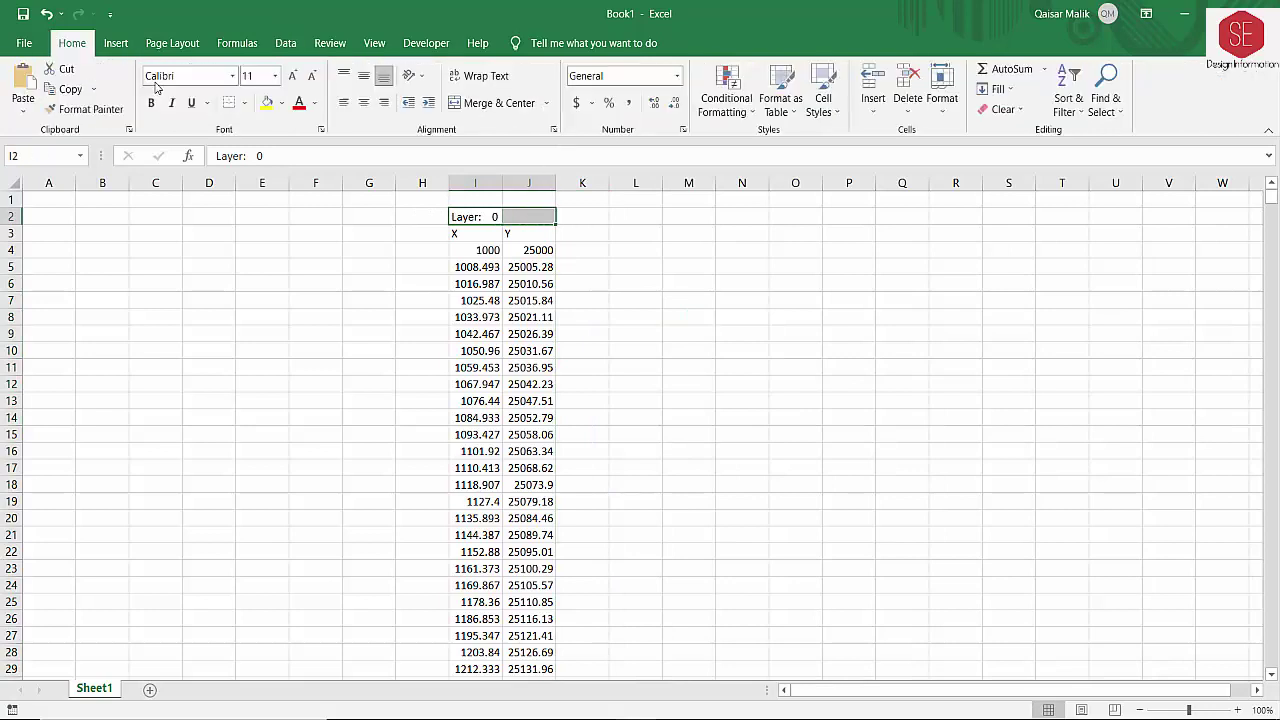
click(496, 103)
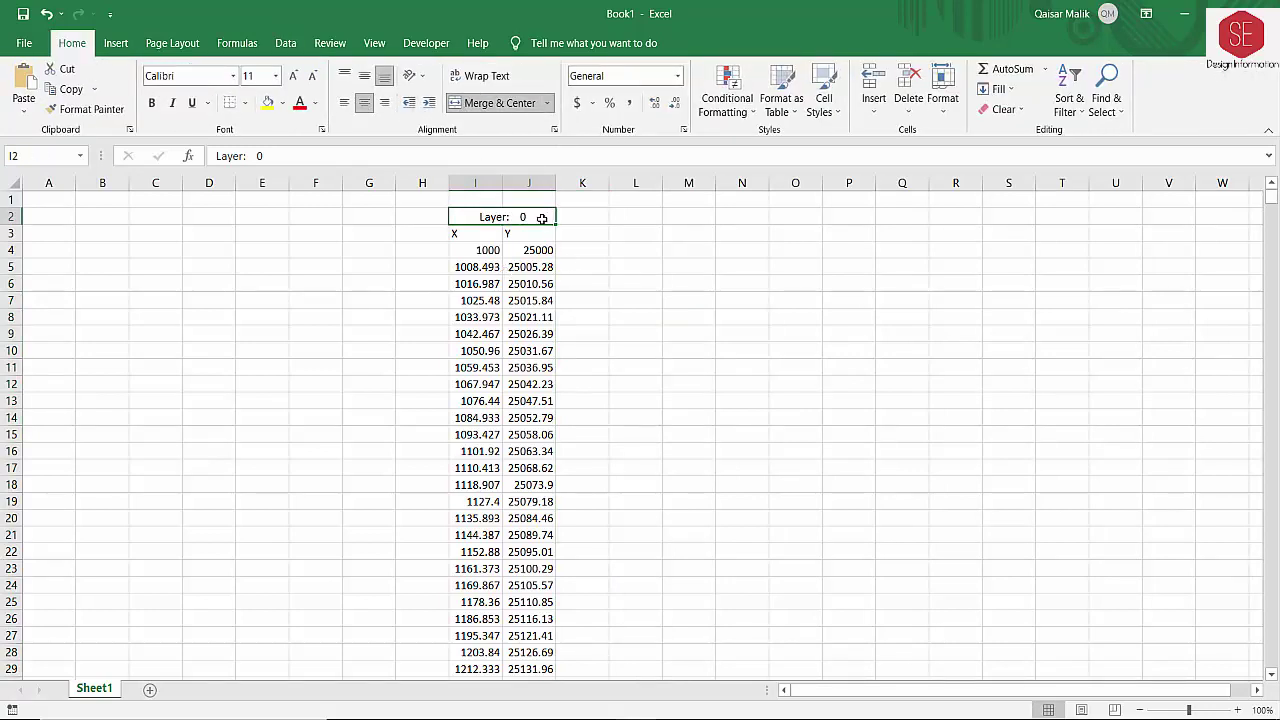
text(Center Line)
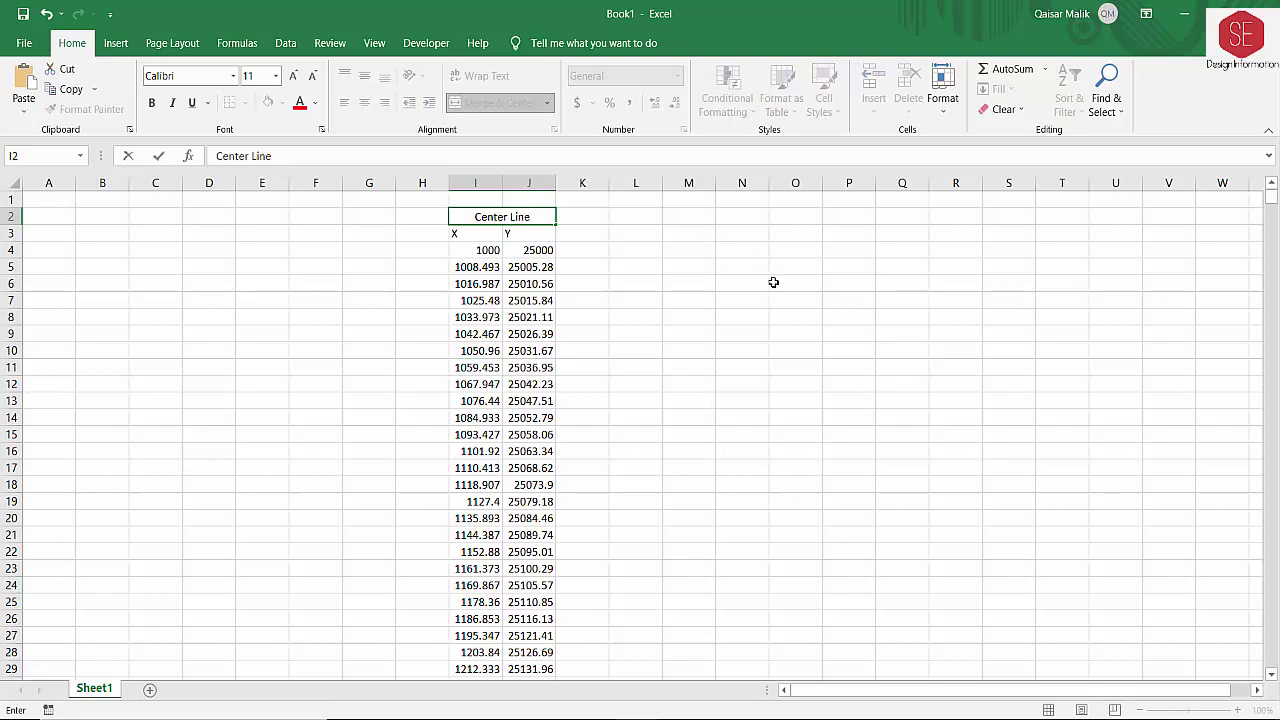
click(773, 283)
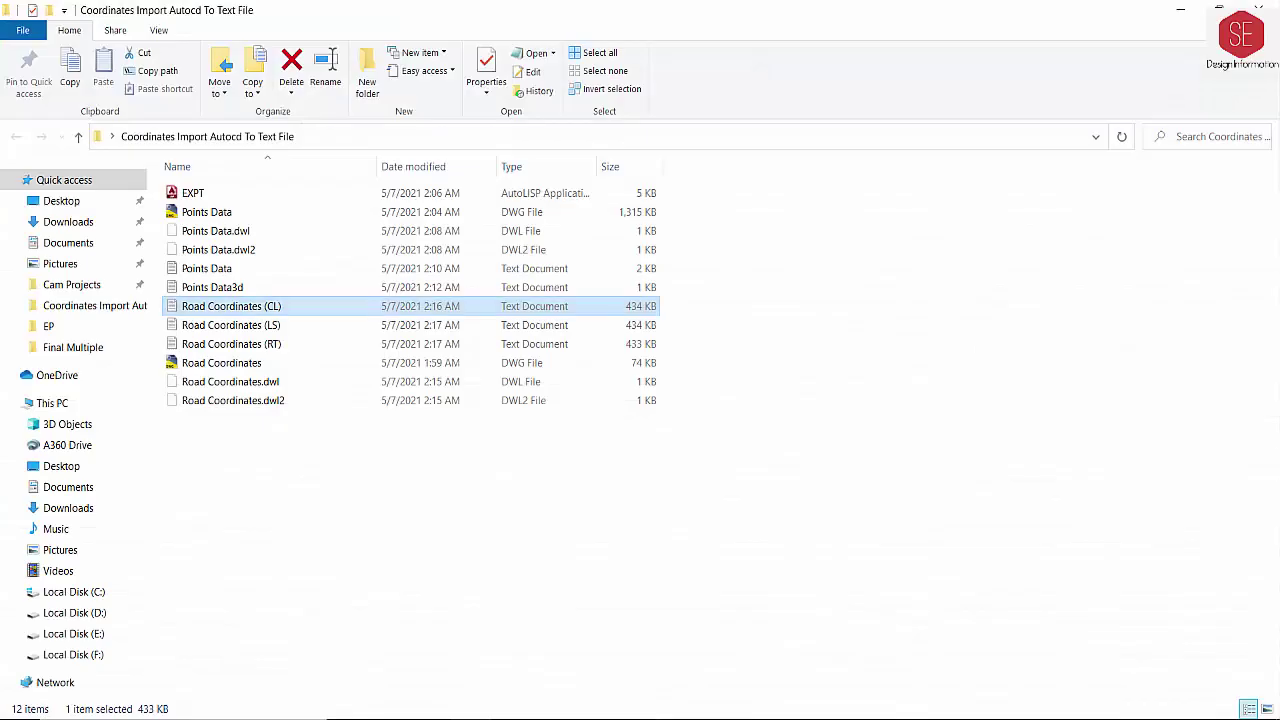
Step: Copy all the coordinates from the Road Coordinates (LS) text file
click(258, 327)
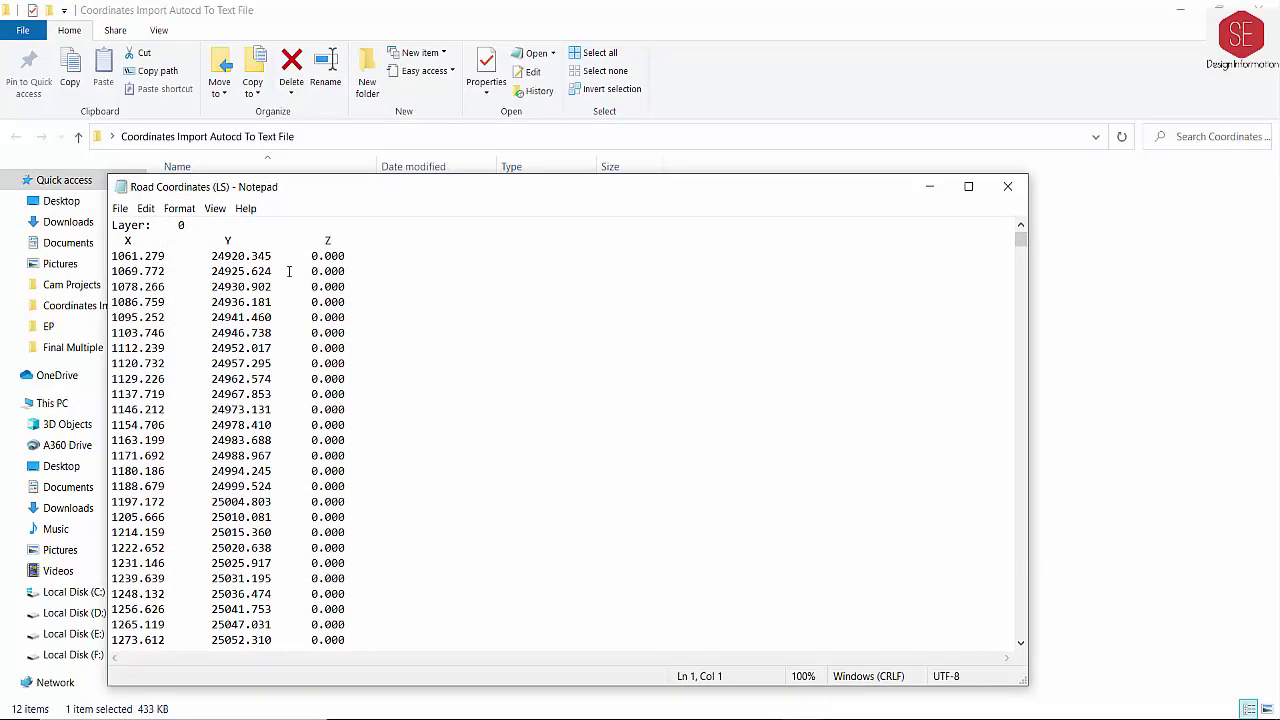
key(ctrl+a)
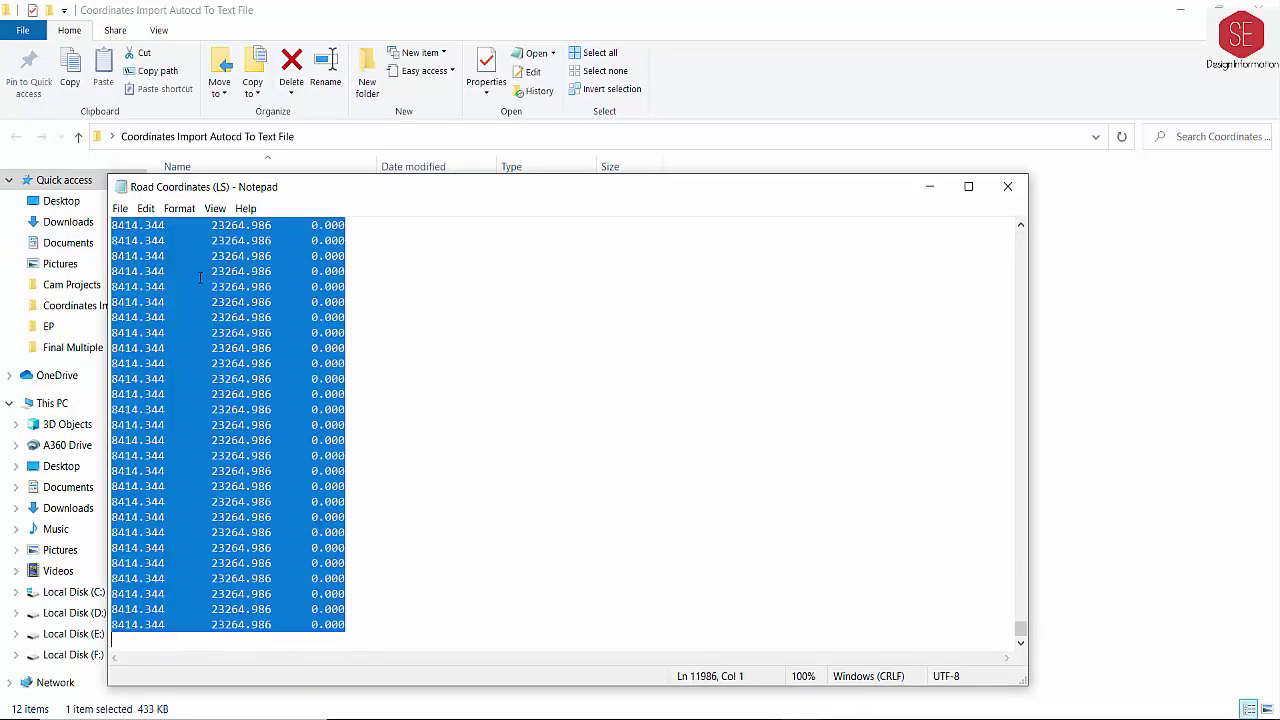
right_click(198, 274)
click(392, 330)
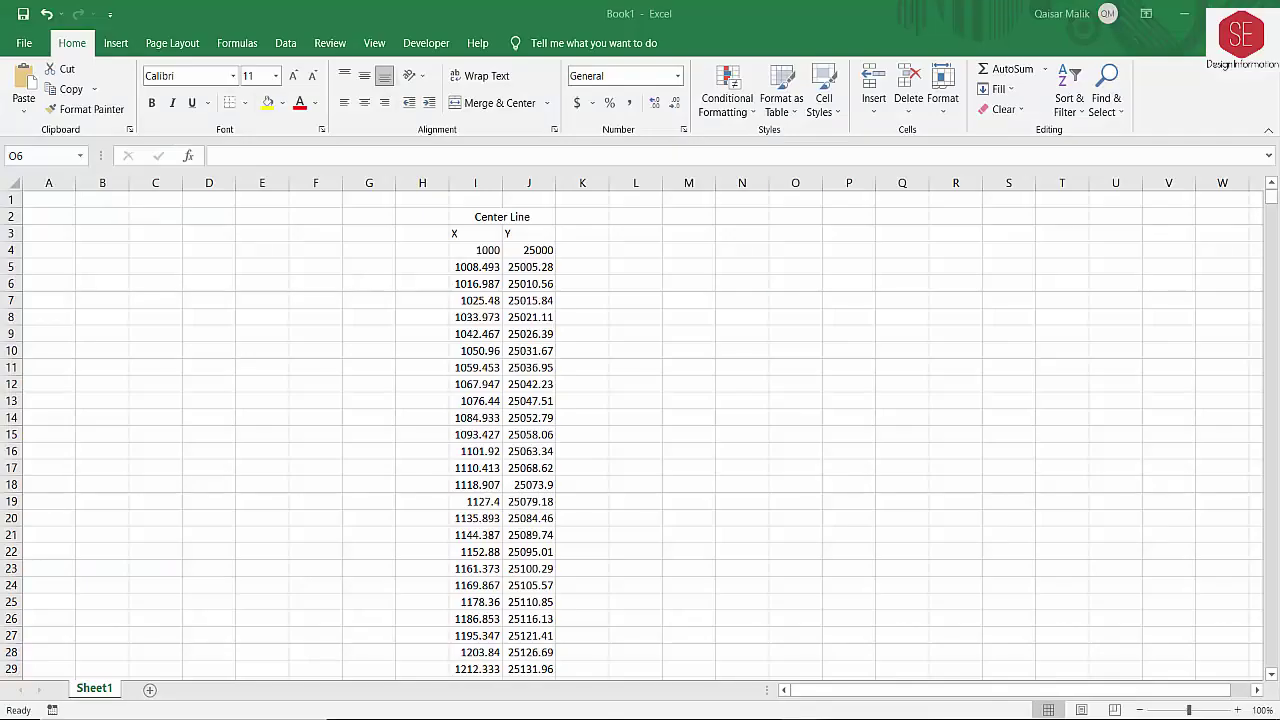
Step: Paste the LS coordinates into the worksheet starting at cell E2
click(305, 229)
right_click(275, 234)
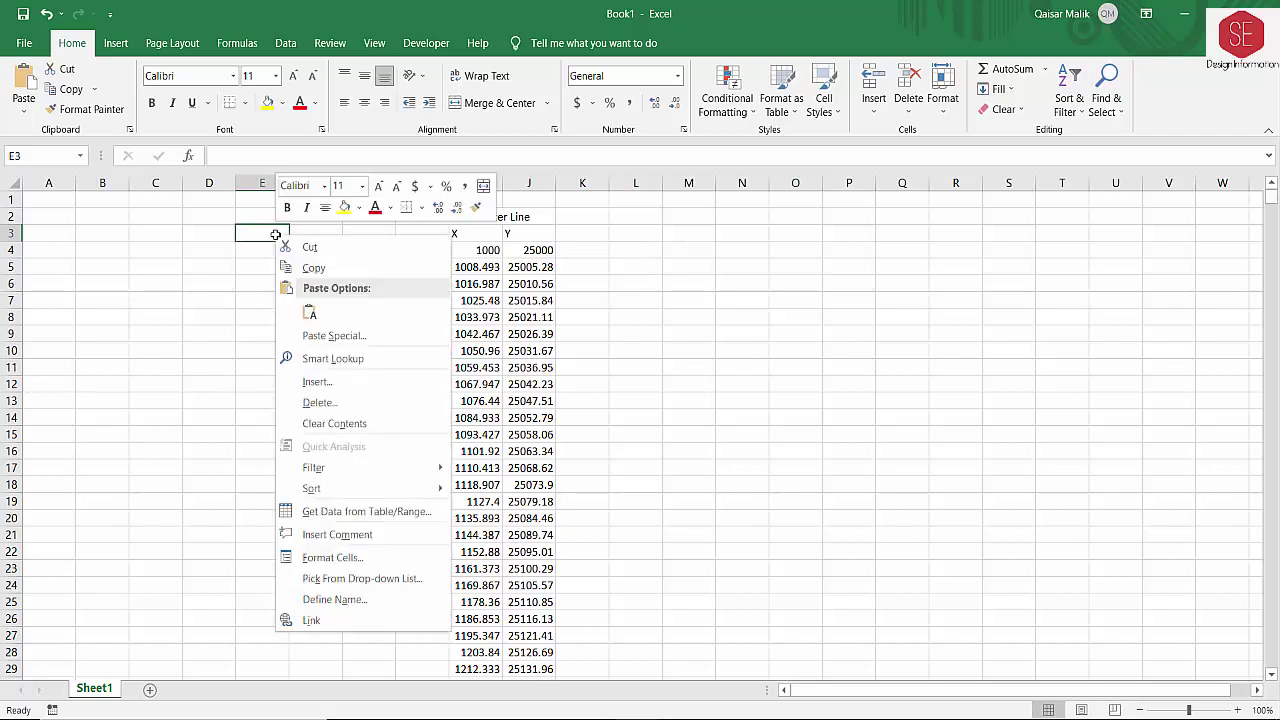
key(Escape)
click(262, 220)
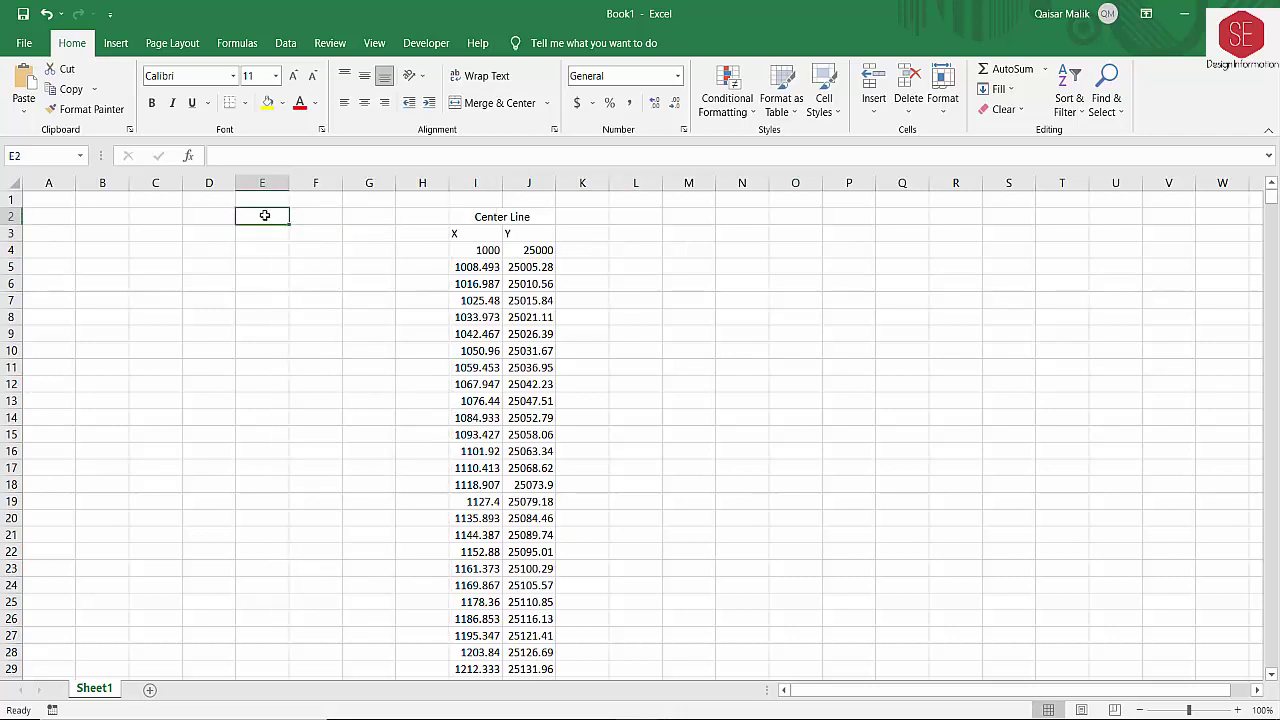
right_click(262, 220)
click(287, 290)
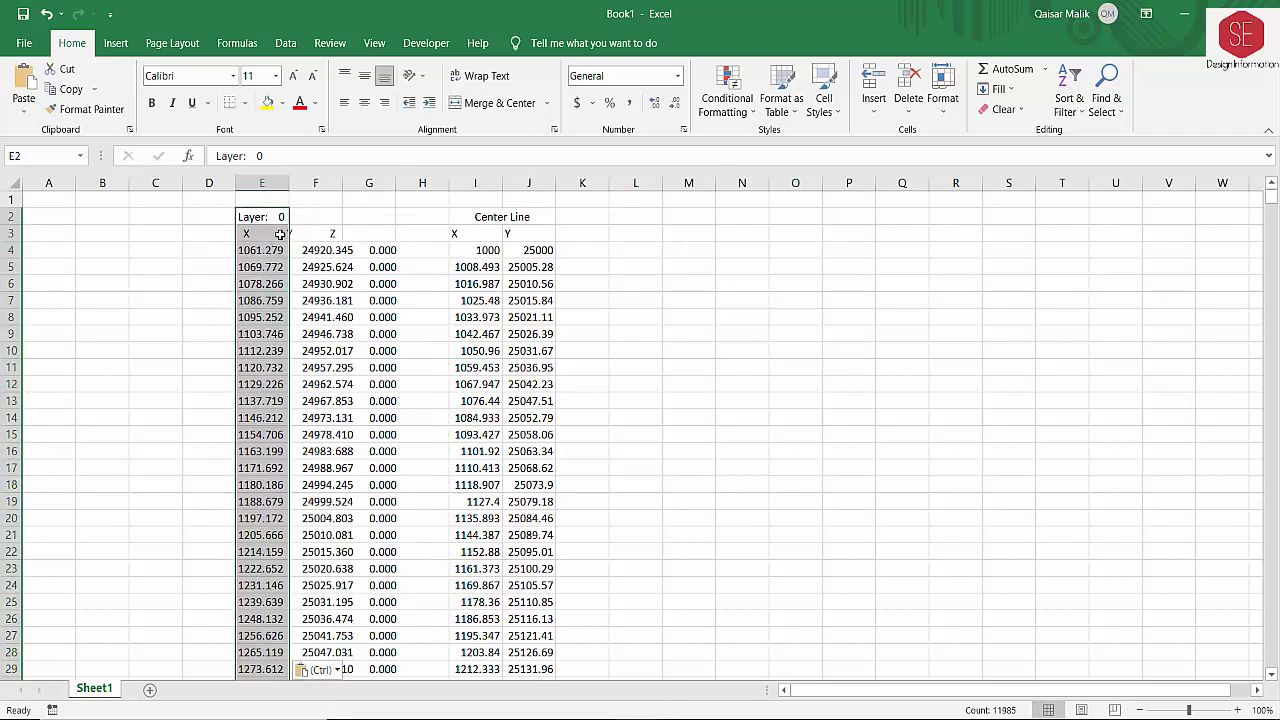
click(340, 351)
click(262, 334)
click(316, 334)
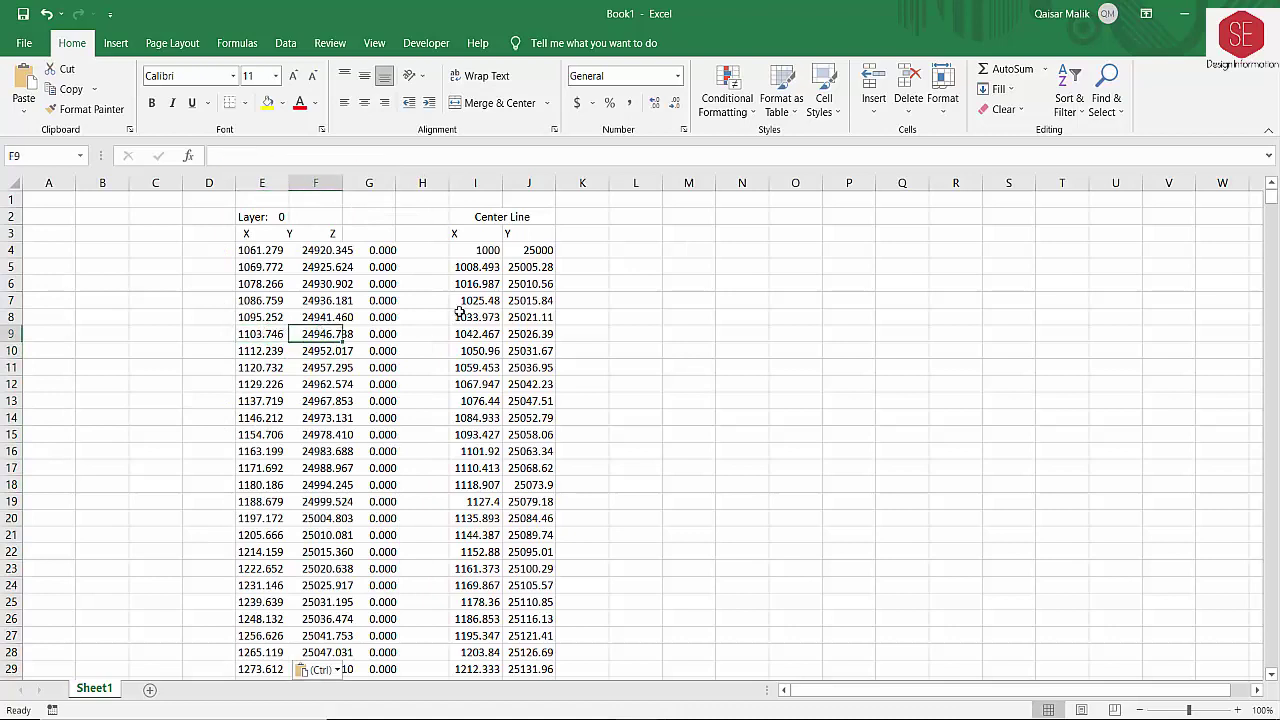
click(530, 300)
Step: Split column E into X, Y and Z columns with Text to Columns
click(422, 183)
right_click(369, 186)
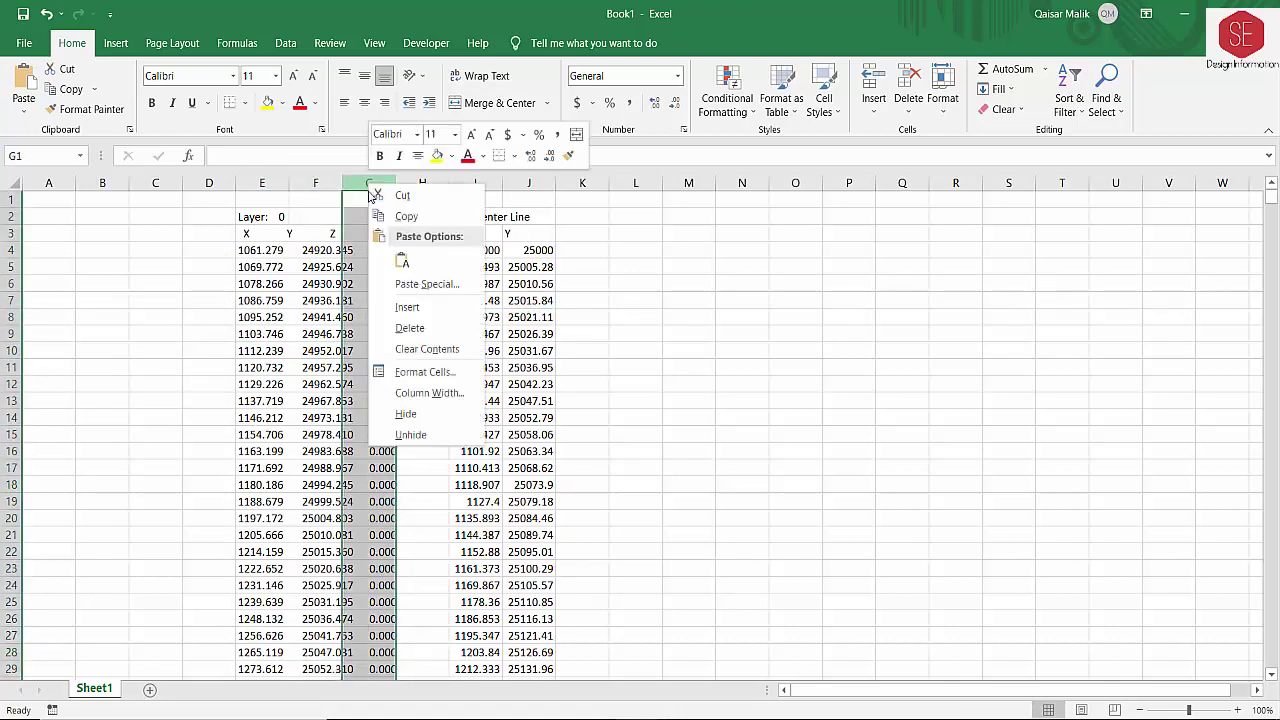
key(Escape)
click(316, 183)
click(262, 183)
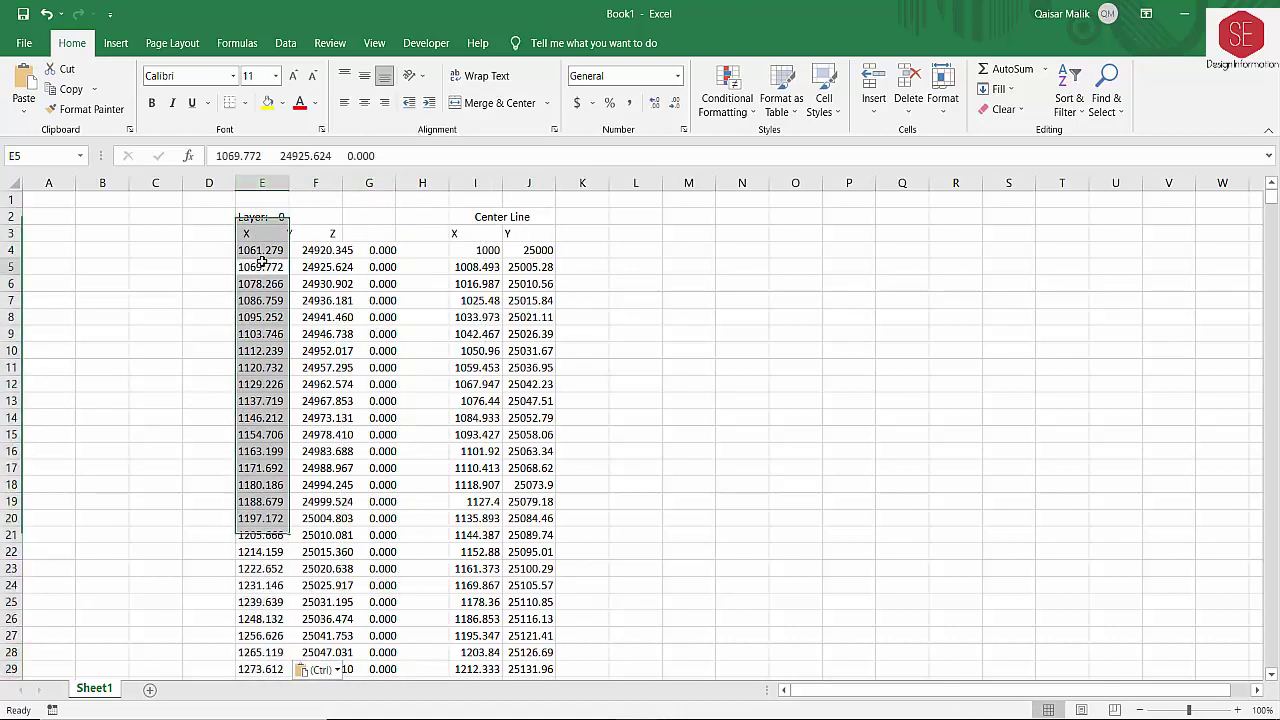
click(262, 264)
click(262, 183)
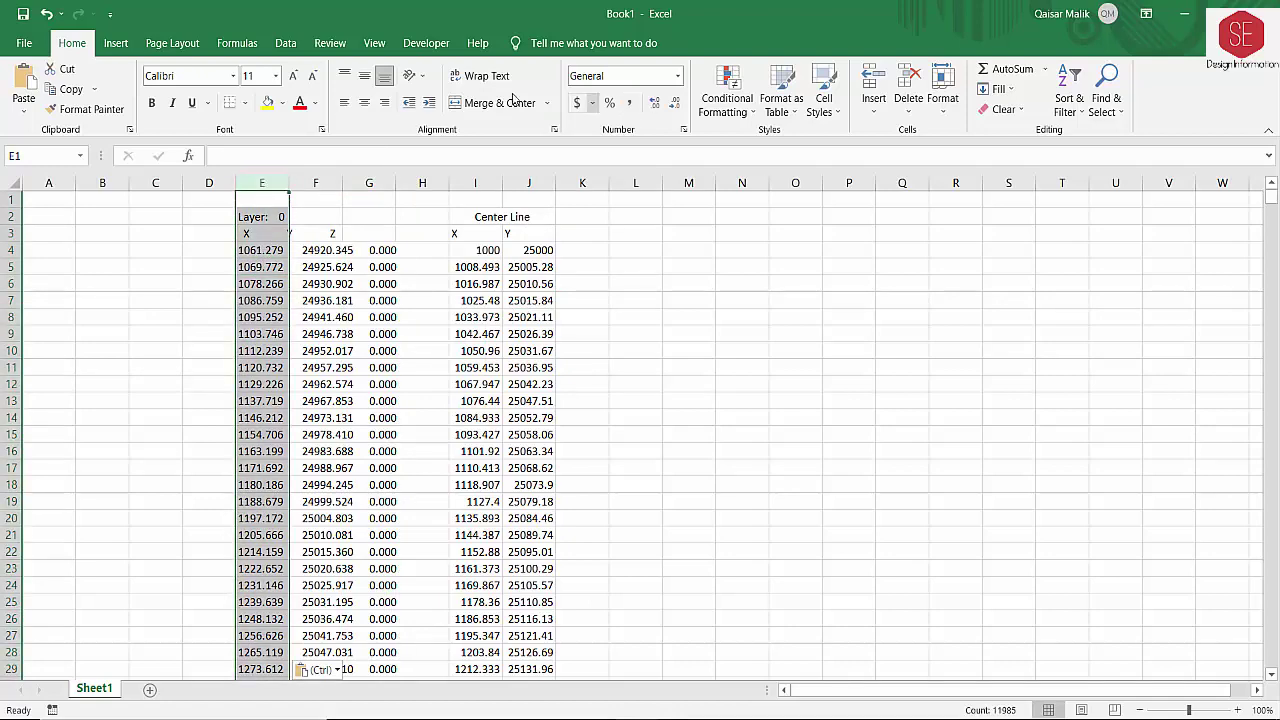
click(286, 43)
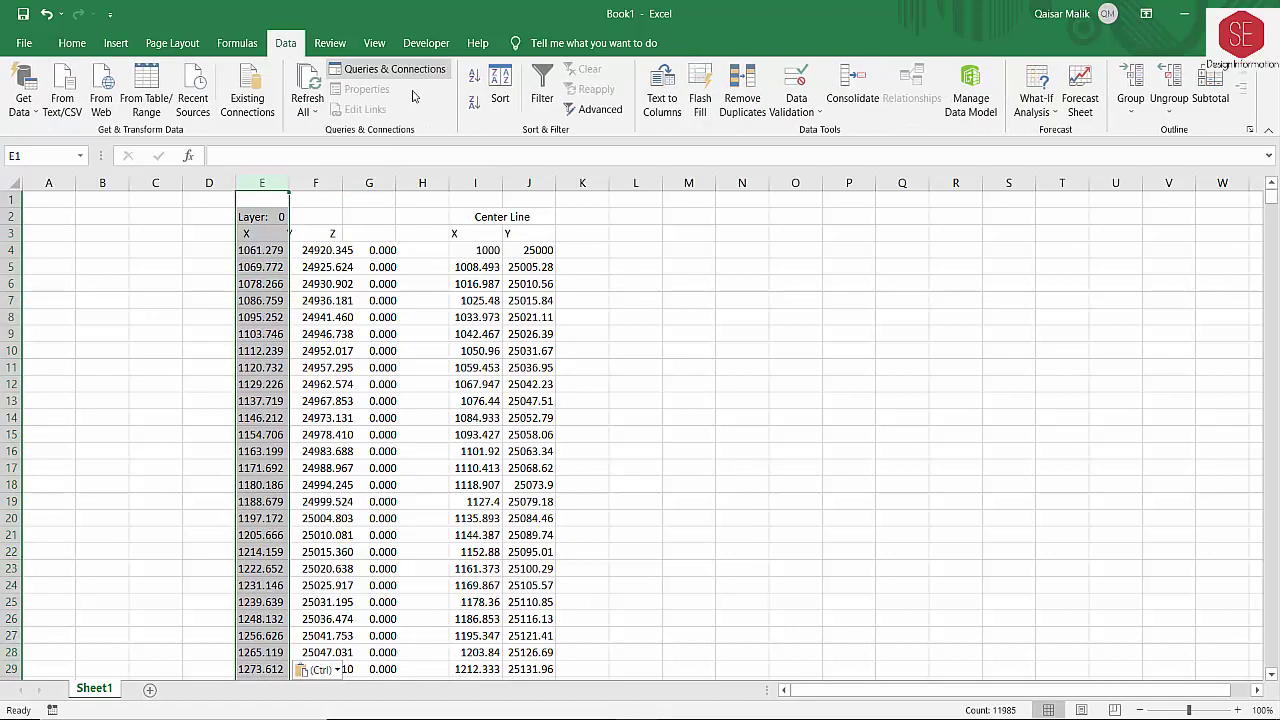
click(662, 88)
click(946, 476)
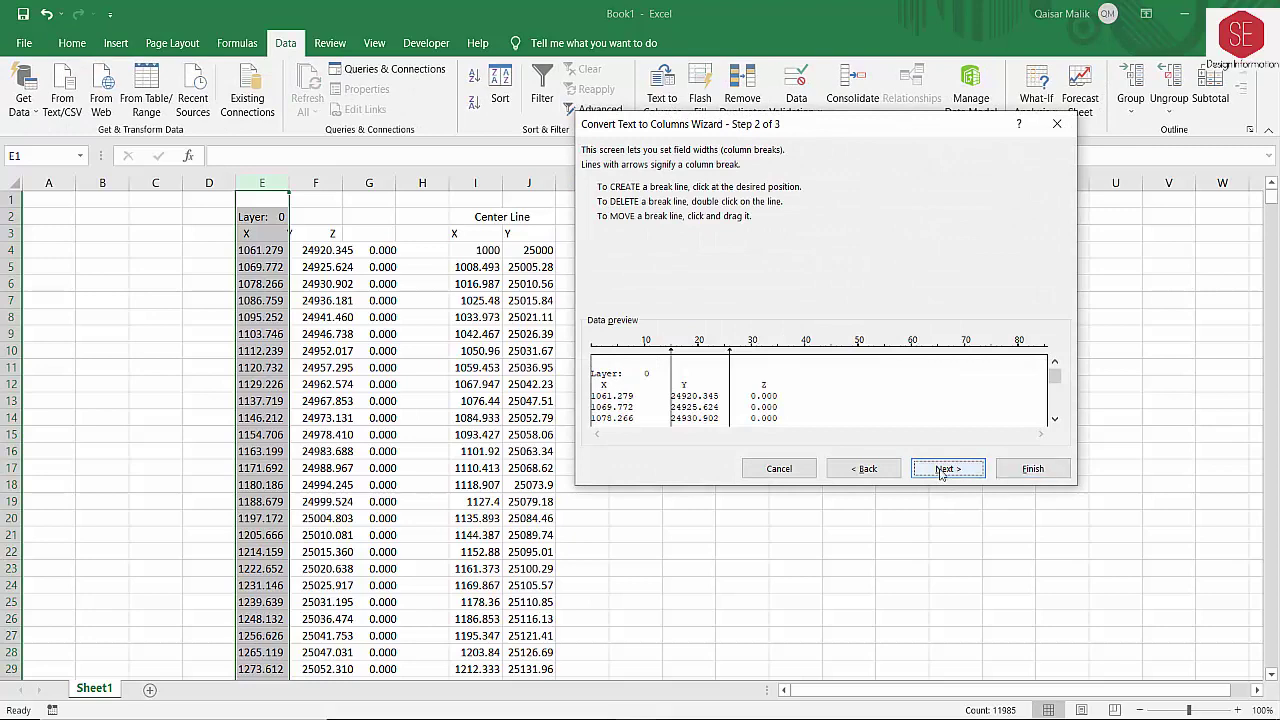
click(940, 470)
click(1030, 468)
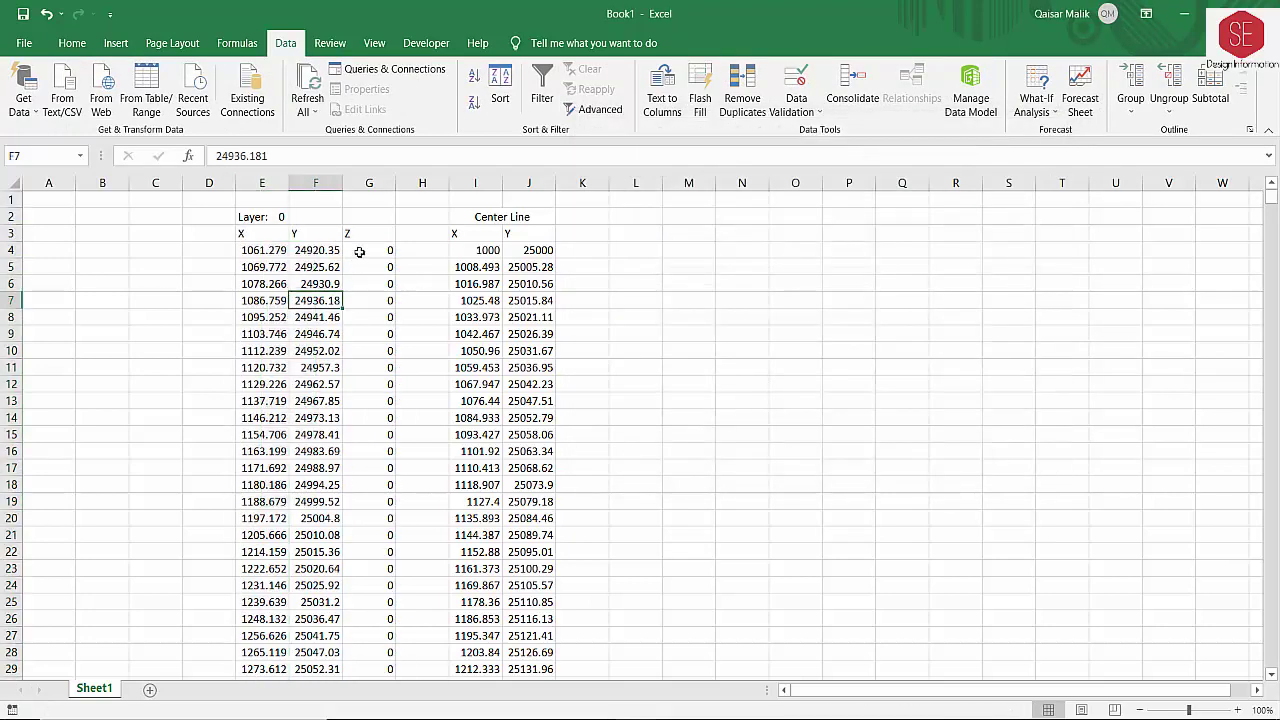
Step: Delete the unwanted Z column G
click(375, 183)
right_click(377, 185)
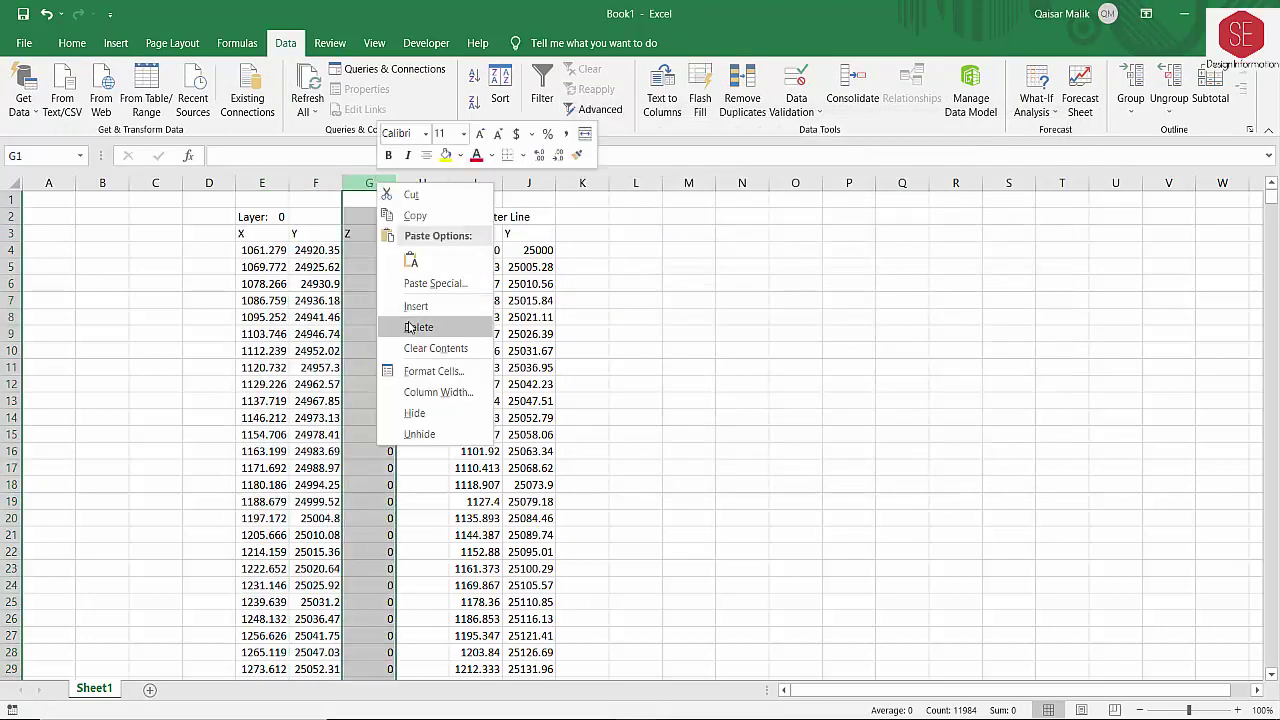
click(418, 327)
Step: Merge and centre E2:F2 and enter the heading LHS
drag(316, 217, 262, 217)
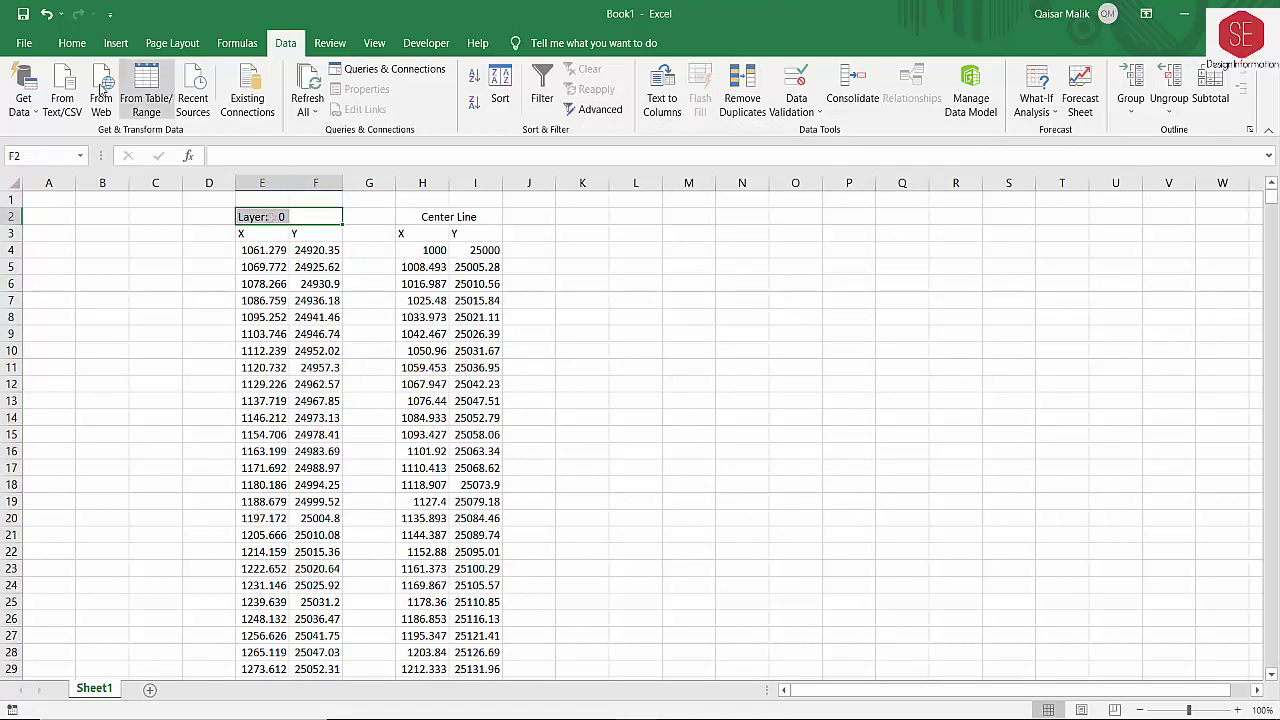
click(72, 43)
click(499, 103)
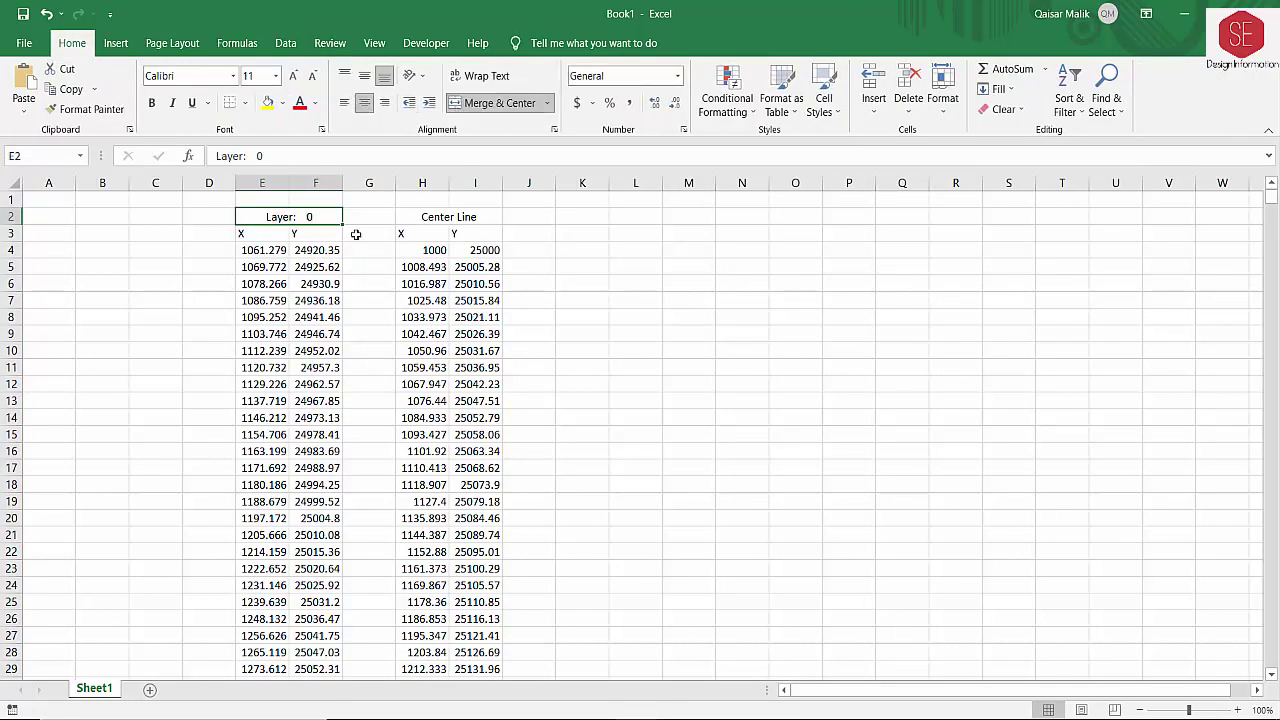
key(BackSpace)
text(LHS)
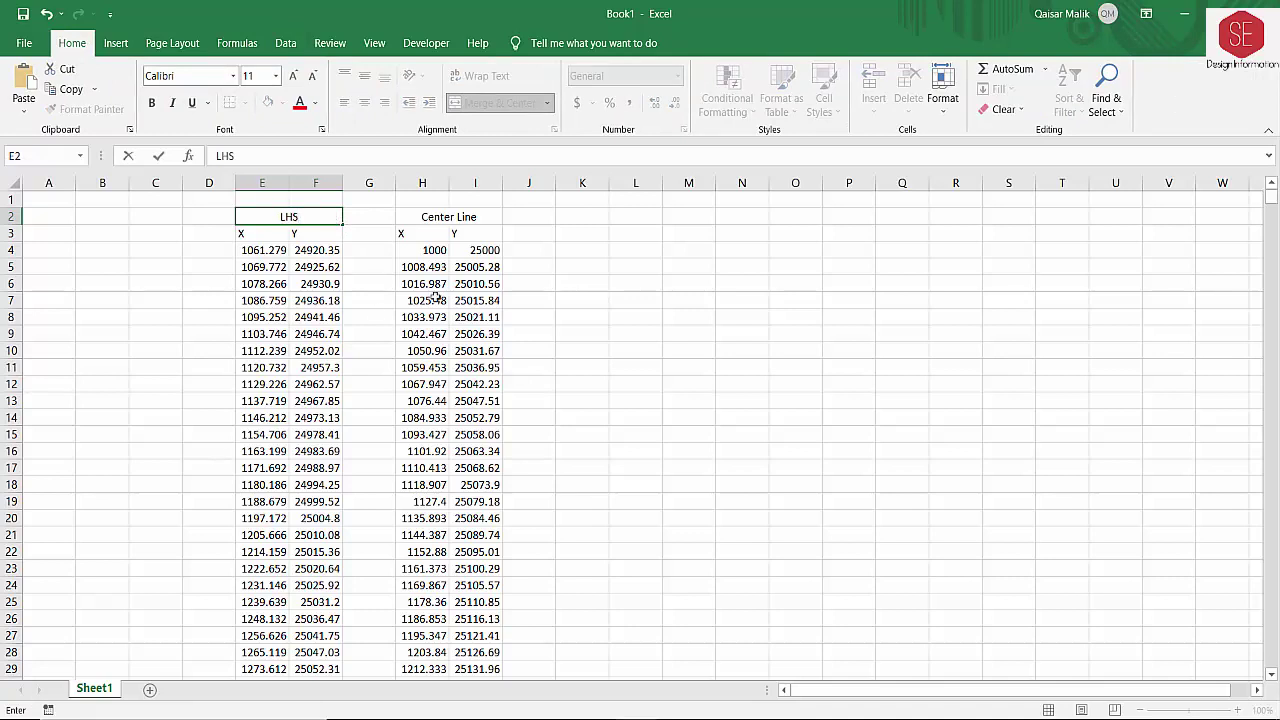
click(370, 302)
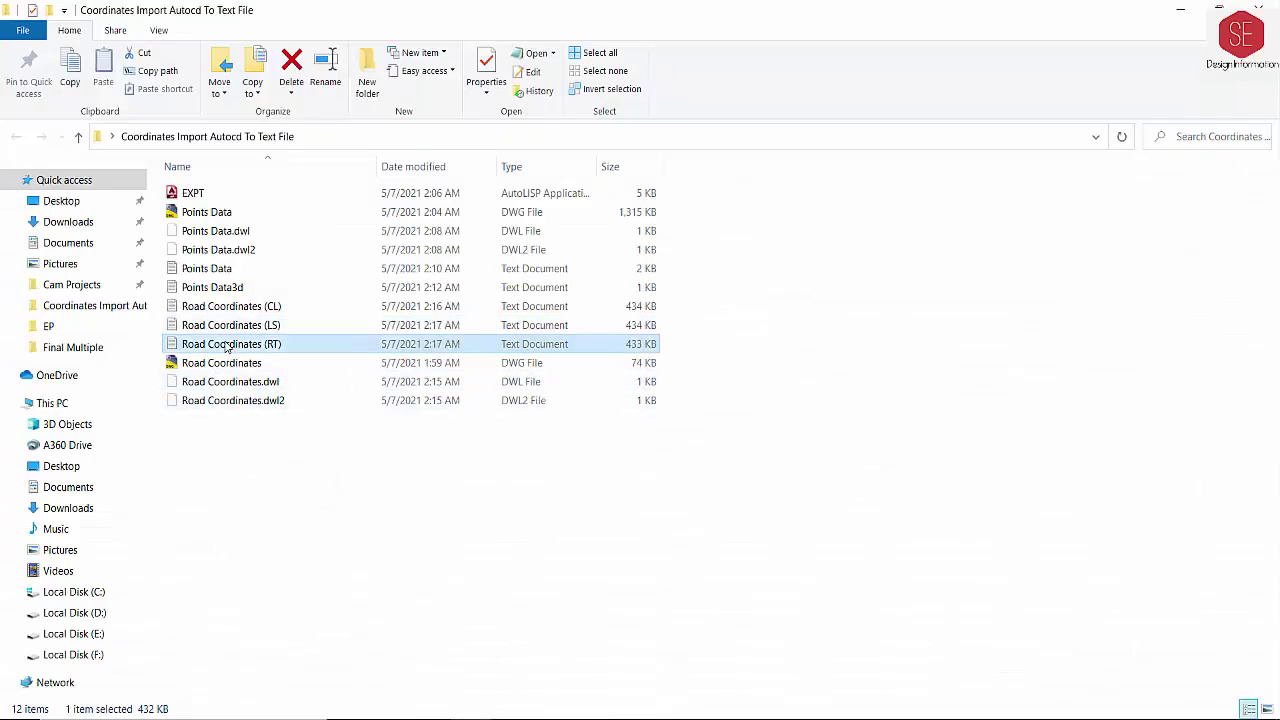
Step: Copy all of the Road Coordinates (RT) text from Notepad
double_click(232, 344)
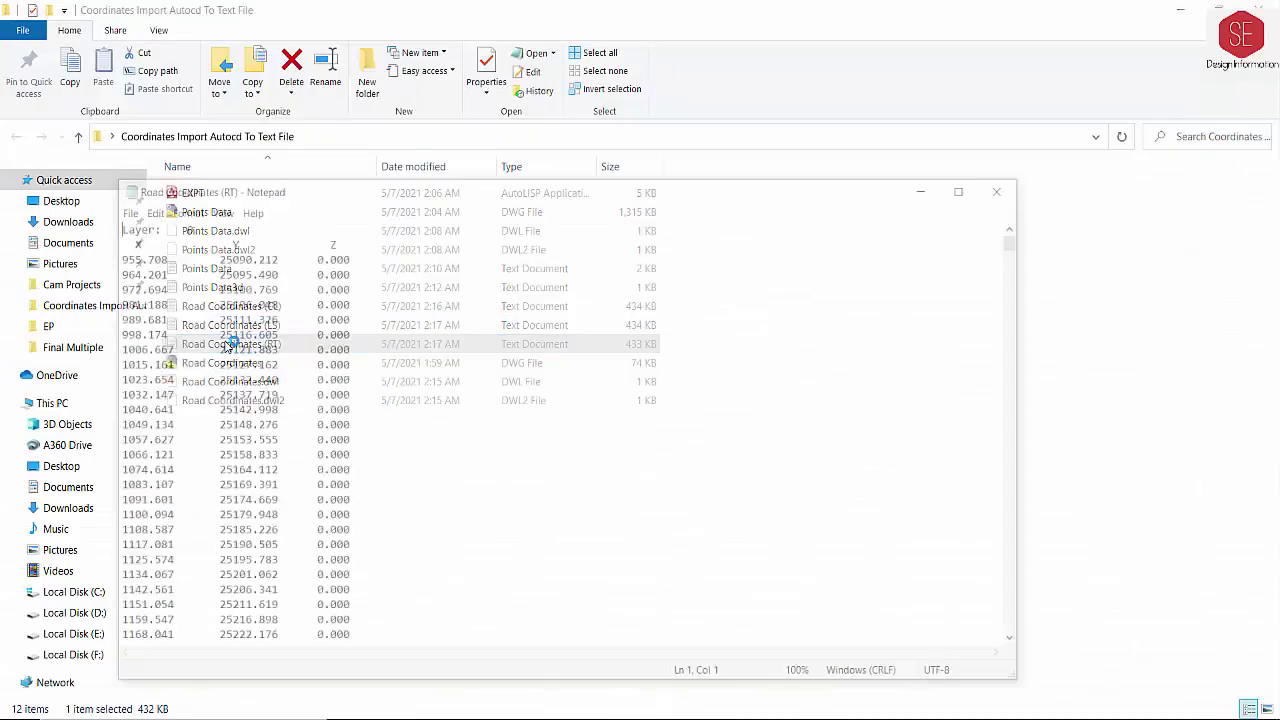
key(ctrl+a)
right_click(234, 306)
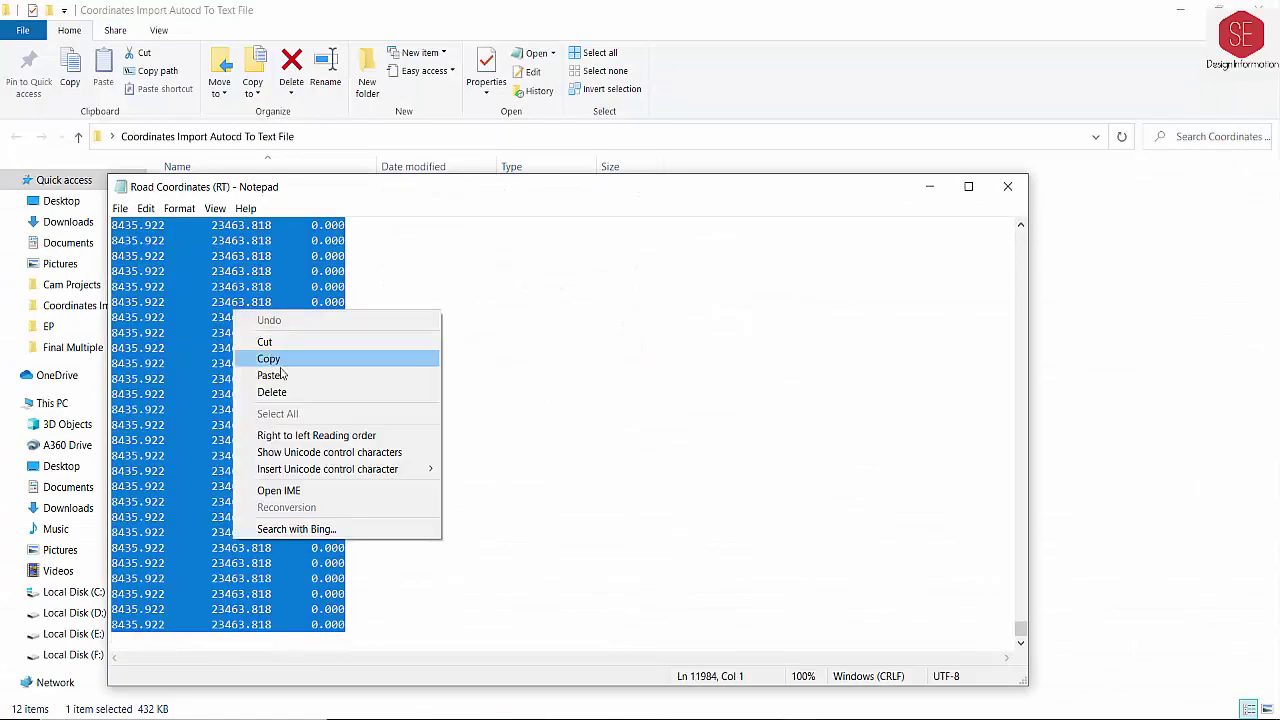
click(262, 357)
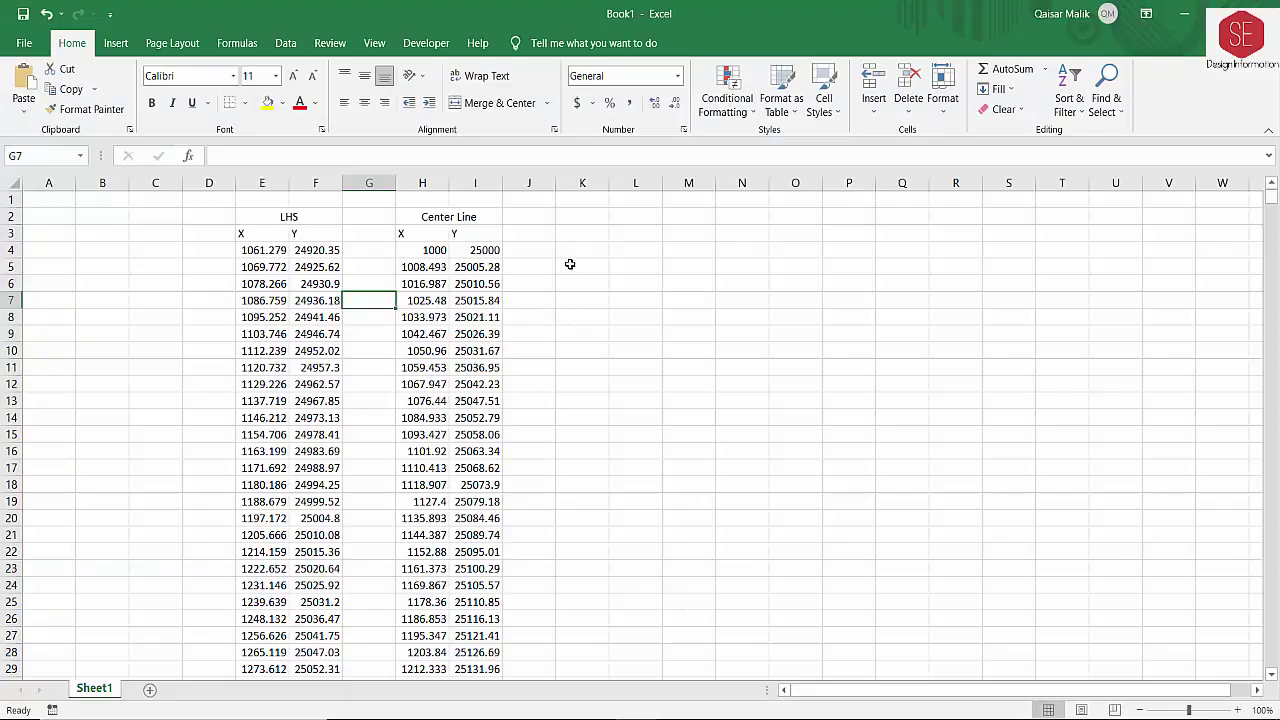
Step: Paste the RT coordinate text into Excel starting at K2 and select column K
click(580, 216)
right_click(580, 216)
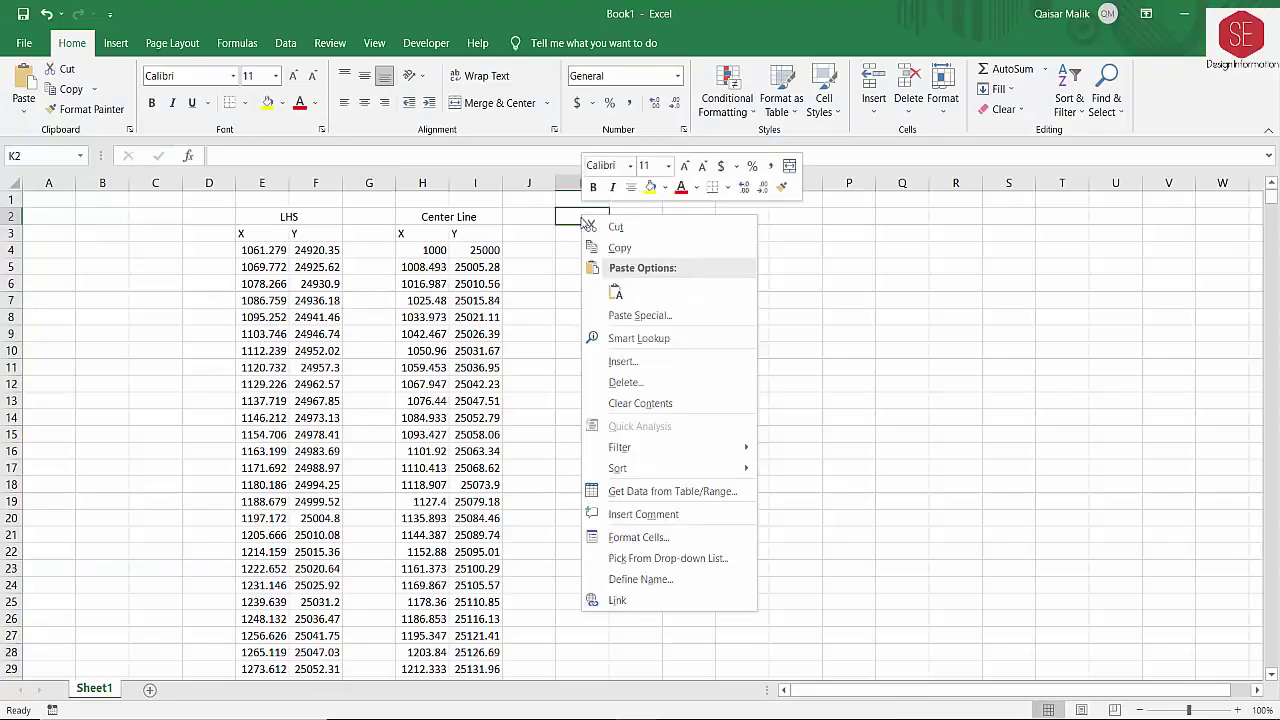
click(619, 300)
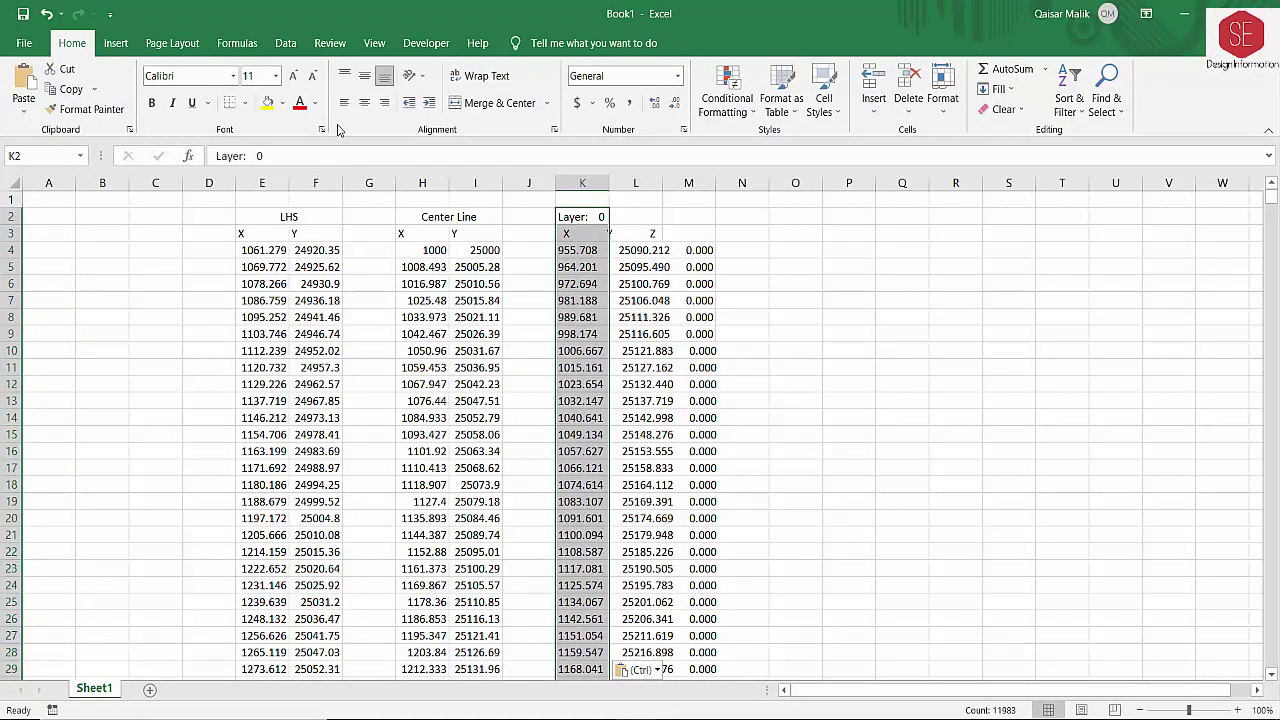
click(585, 253)
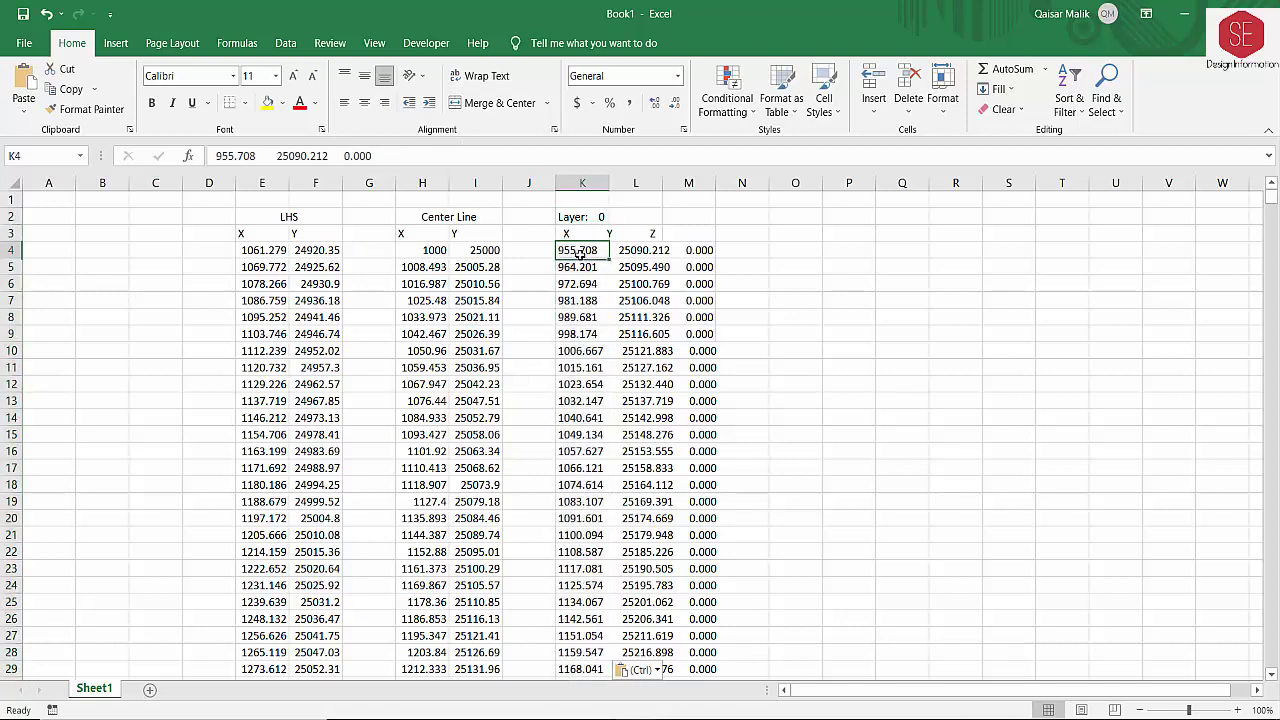
click(590, 183)
click(285, 43)
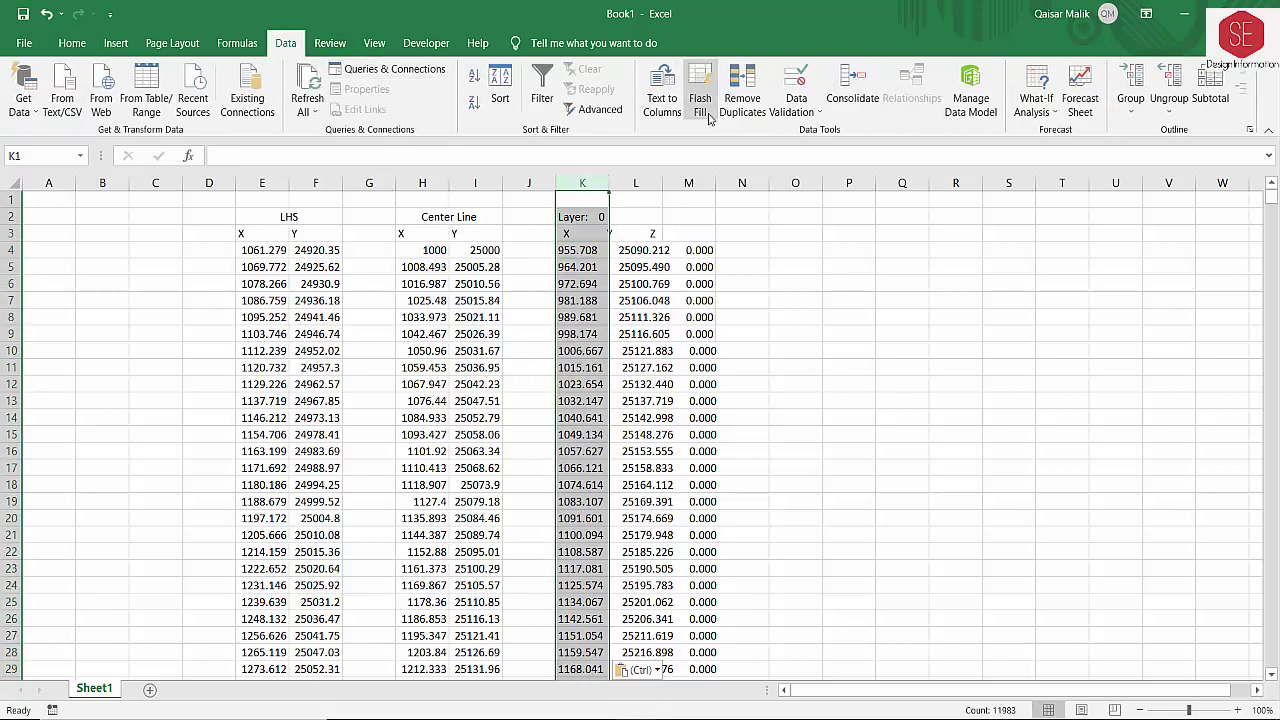
Step: Split column K's RT coordinate text into separate columns with Text to Columns
click(662, 104)
click(952, 470)
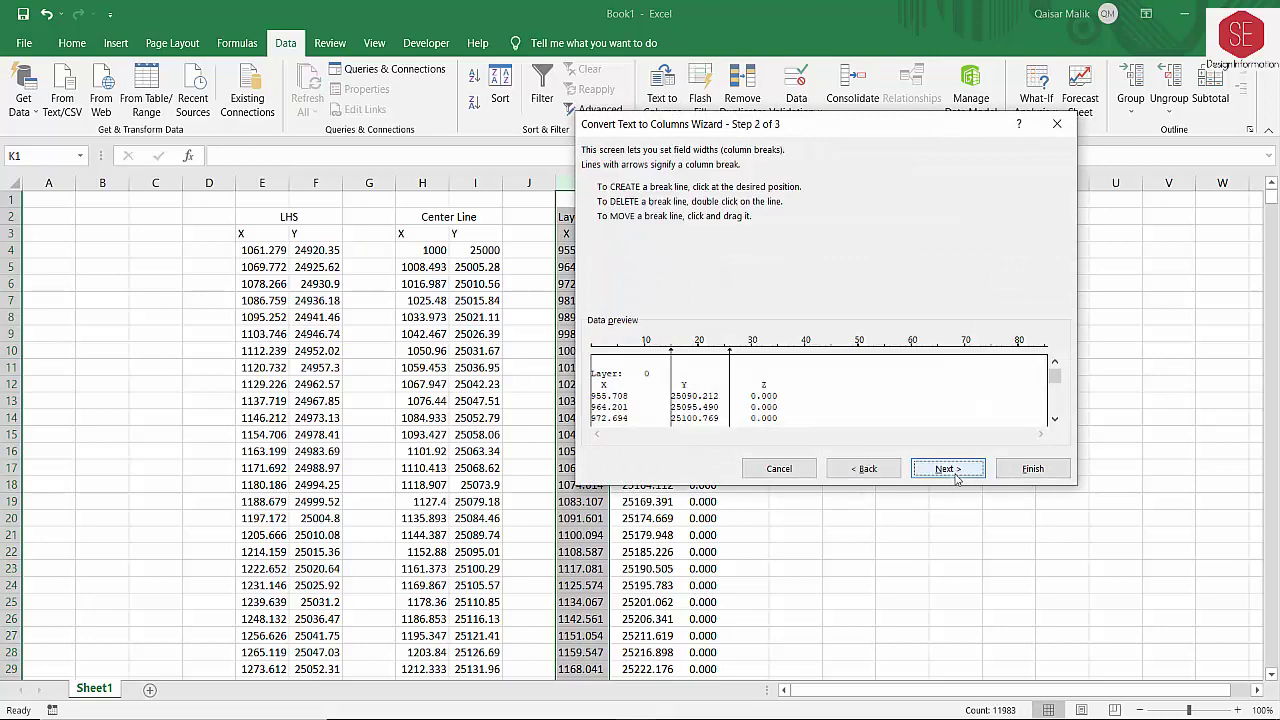
click(948, 469)
click(1032, 469)
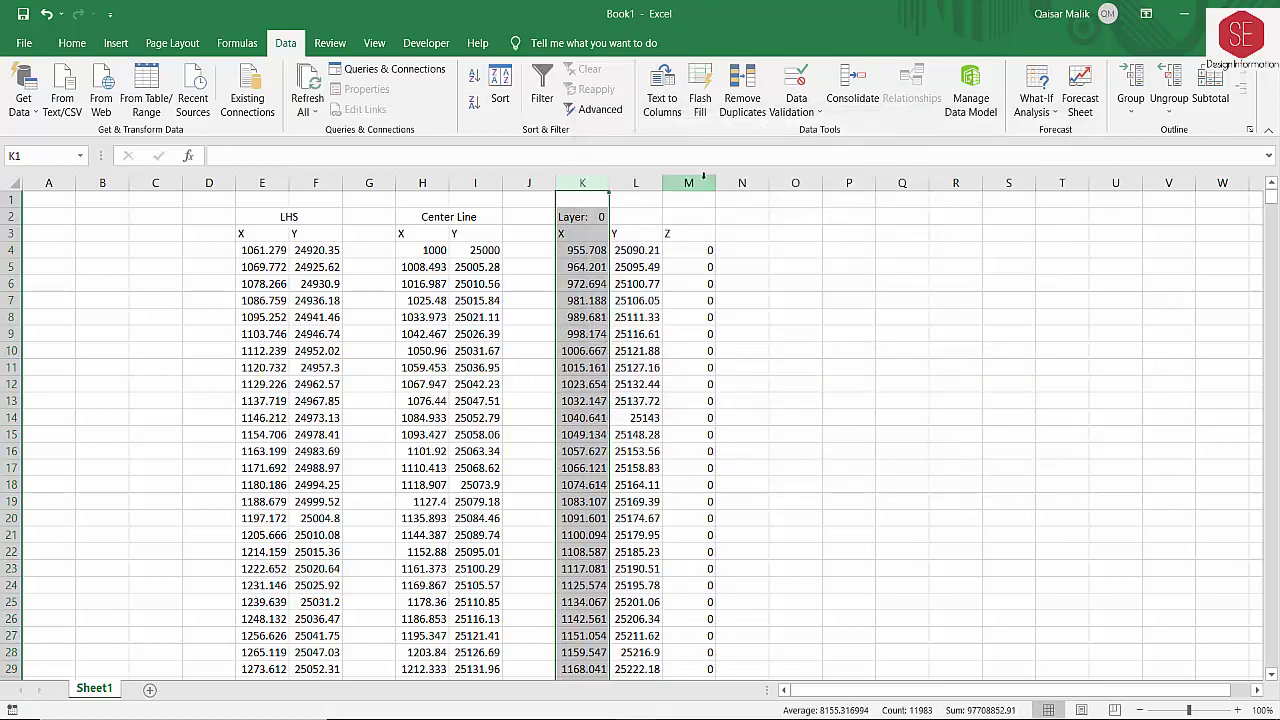
Step: Delete column M holding the Z values
click(703, 180)
right_click(703, 176)
click(745, 322)
click(790, 317)
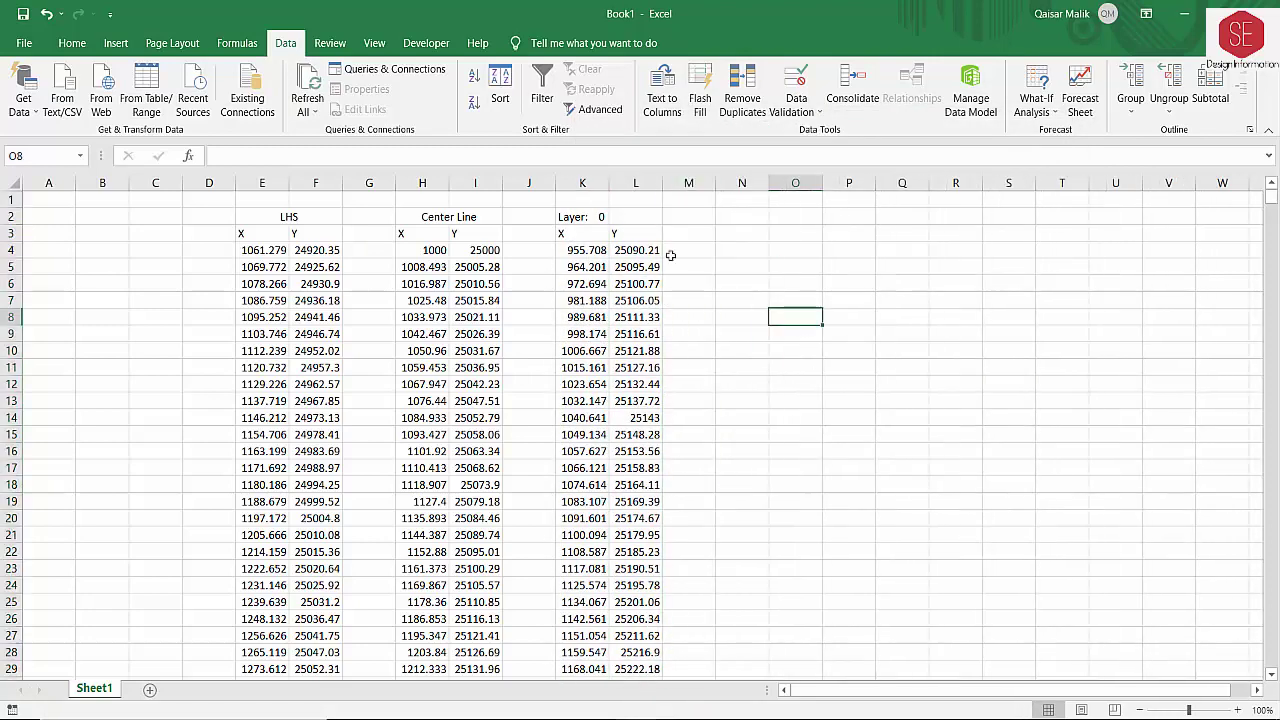
Step: Merge and centre K2:L2 and enter the heading RHS
drag(568, 217, 628, 220)
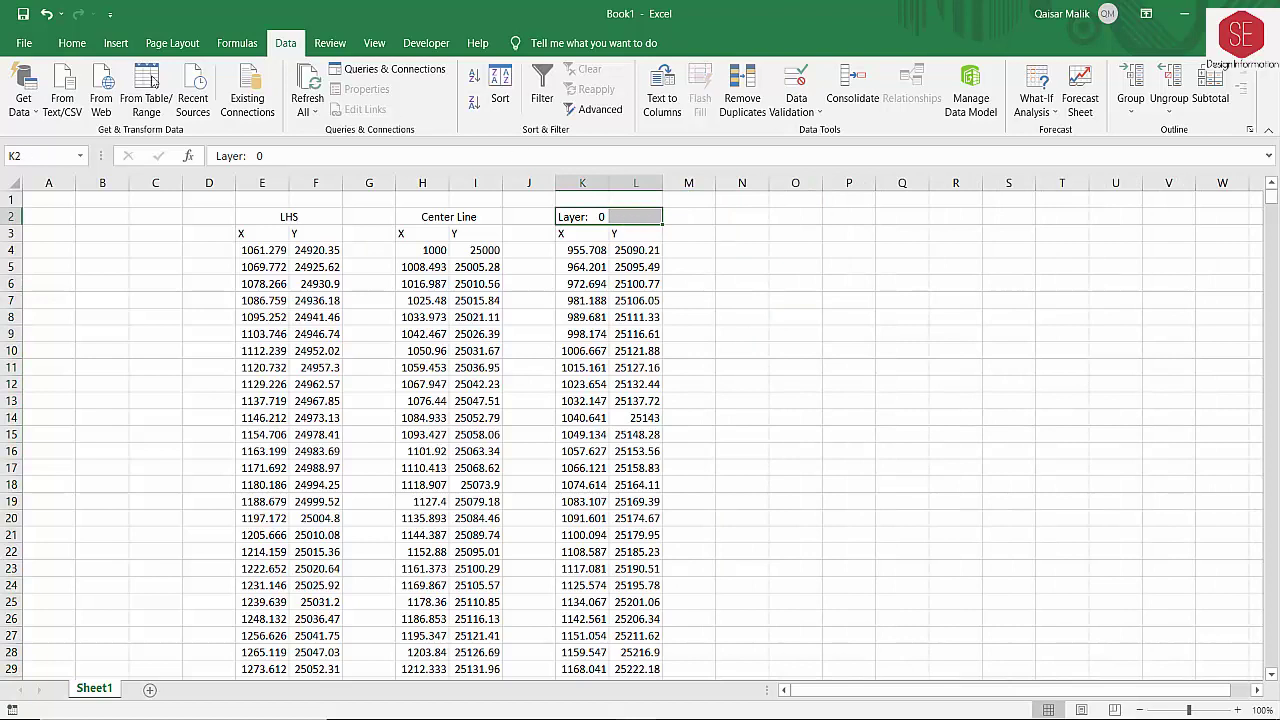
click(72, 43)
click(497, 103)
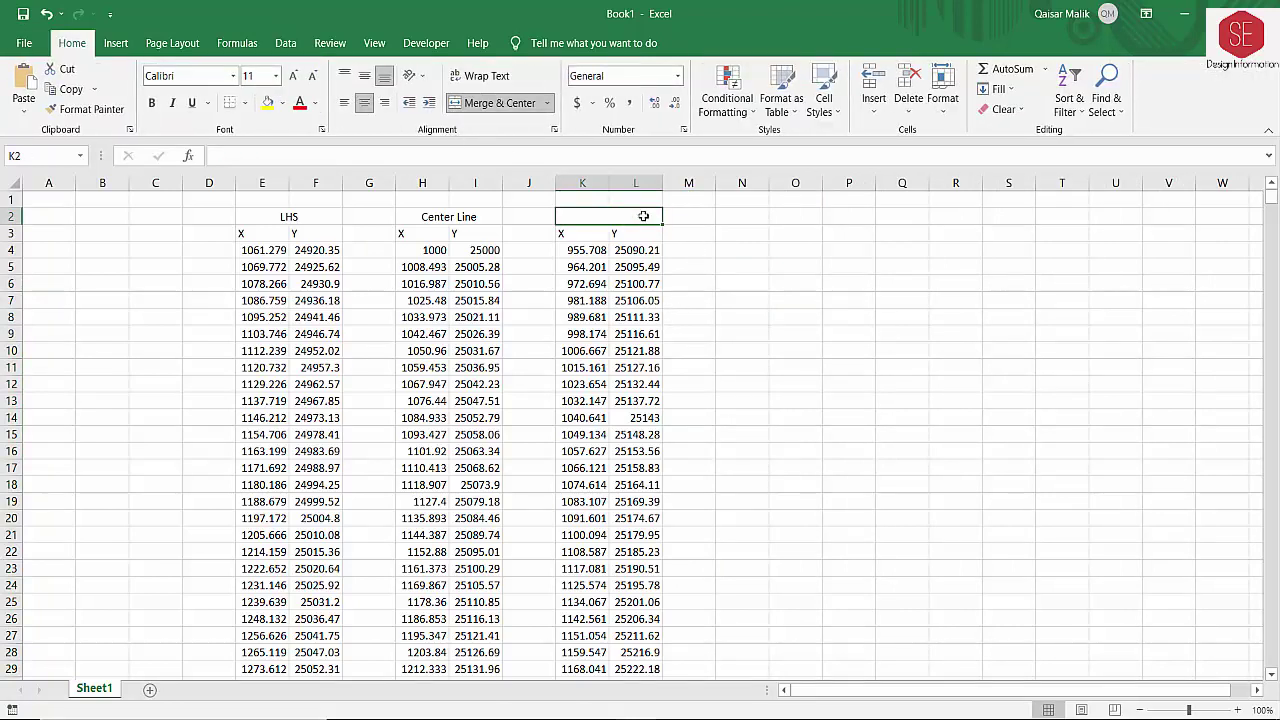
text(RHS)
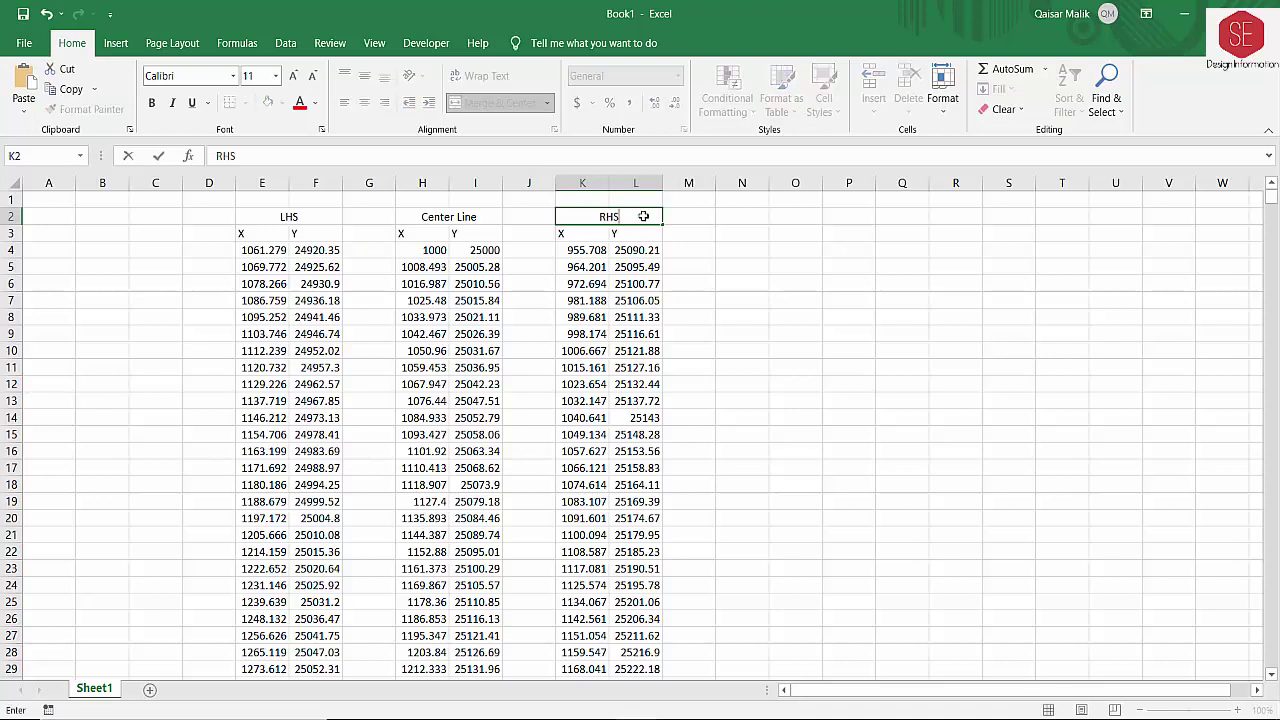
click(788, 273)
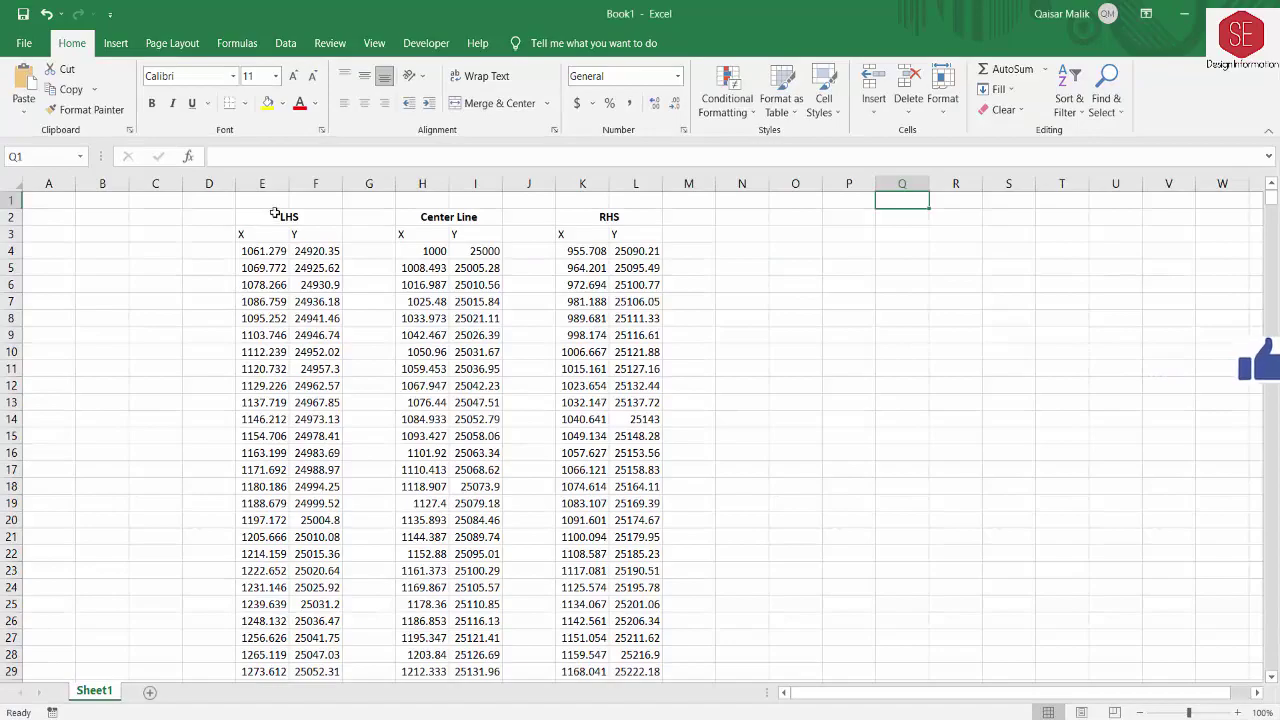
Step: Set the height of the coordinate table rows to 20
click(275, 214)
mouse_move(12, 217)
mouse_down()
mouse_move(10, 670)
mouse_move(216, 702)
mouse_up()
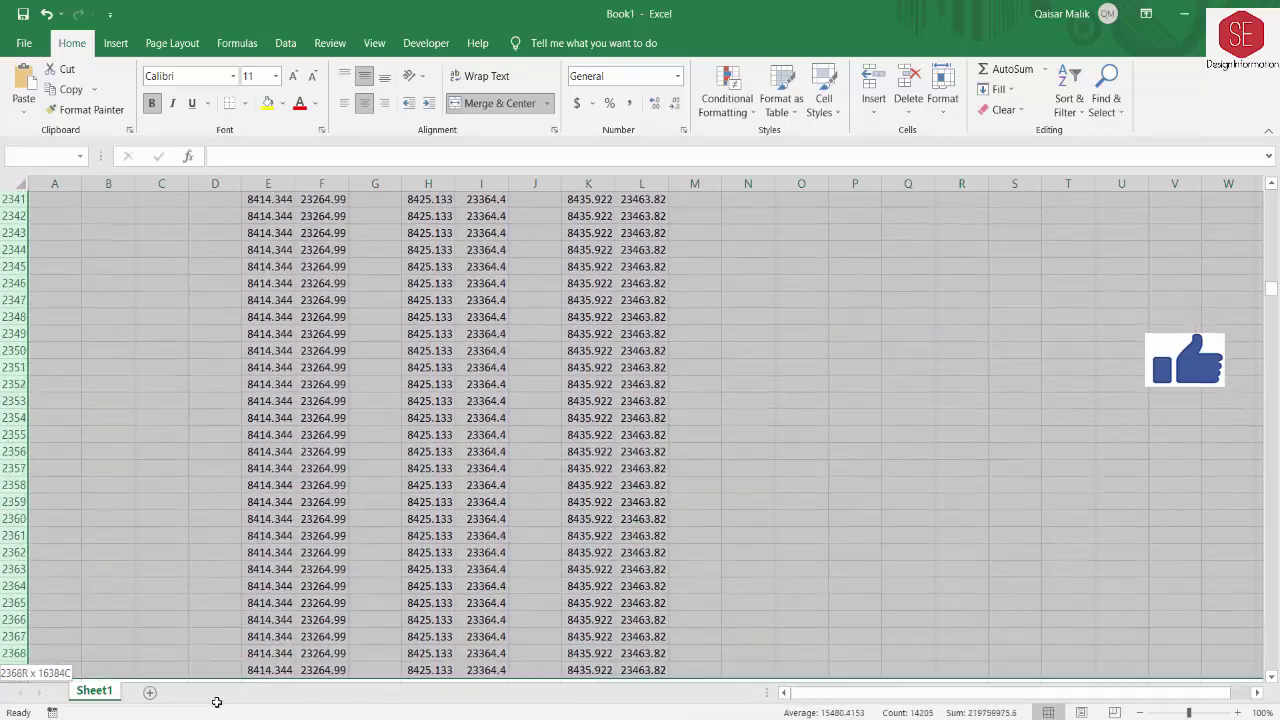
drag(216, 702, 203, 415)
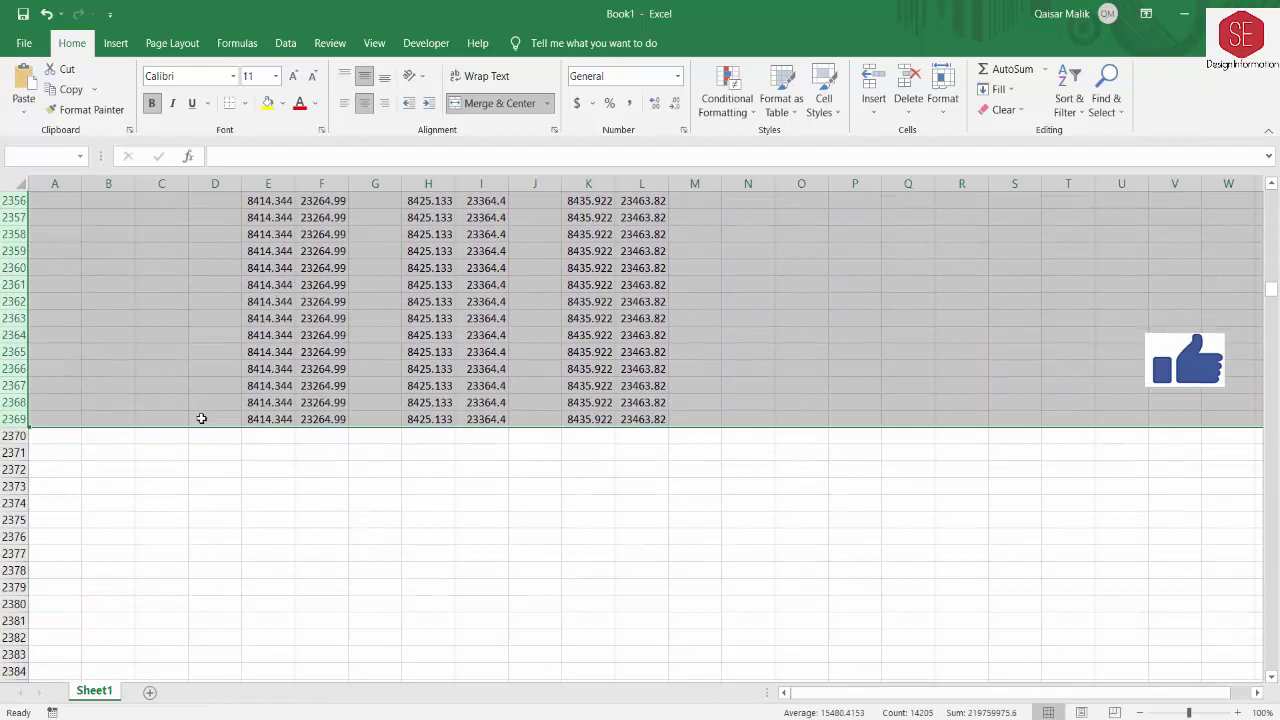
right_click(12, 351)
click(72, 560)
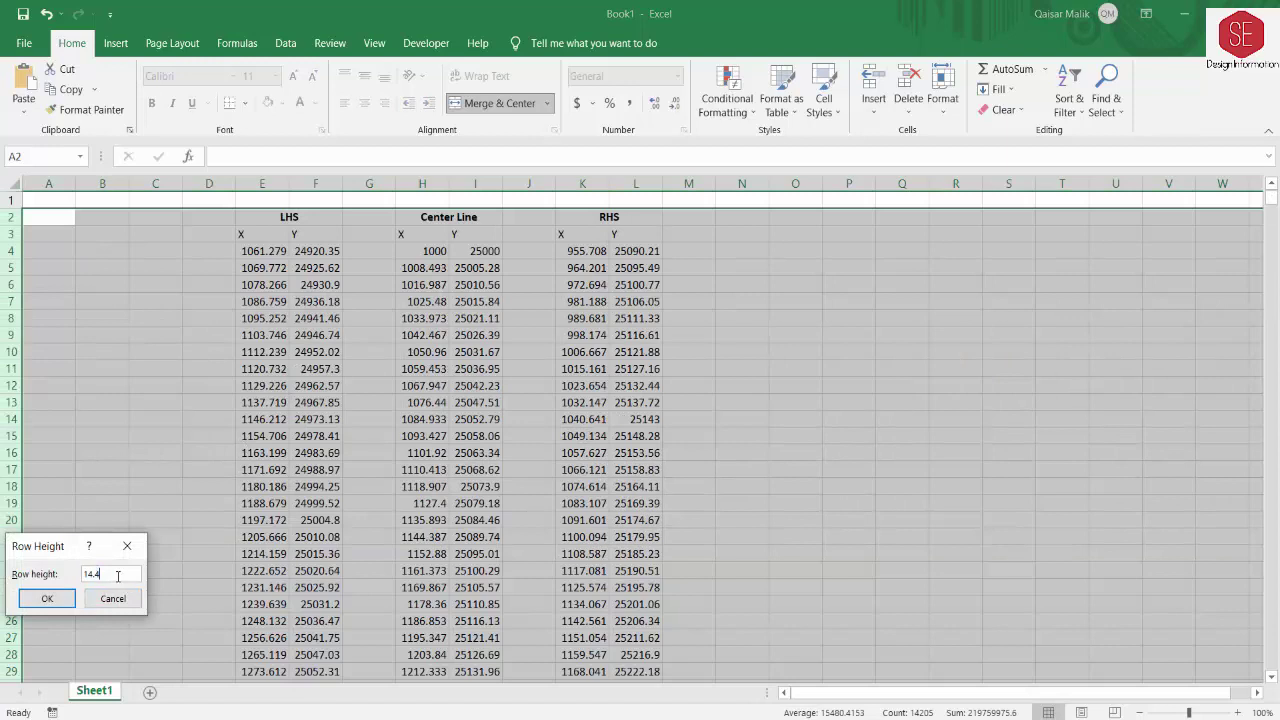
click(40, 598)
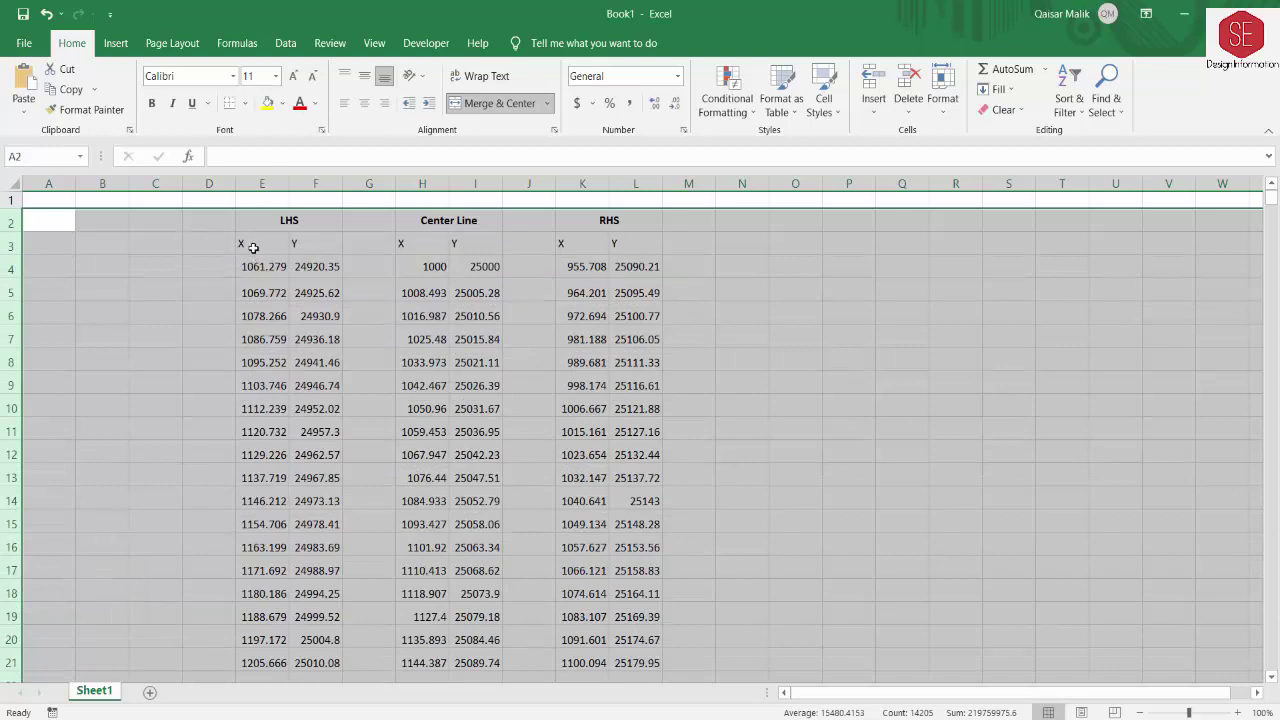
Step: Format the selected coordinates as Number with 3 decimal places
right_click(8, 222)
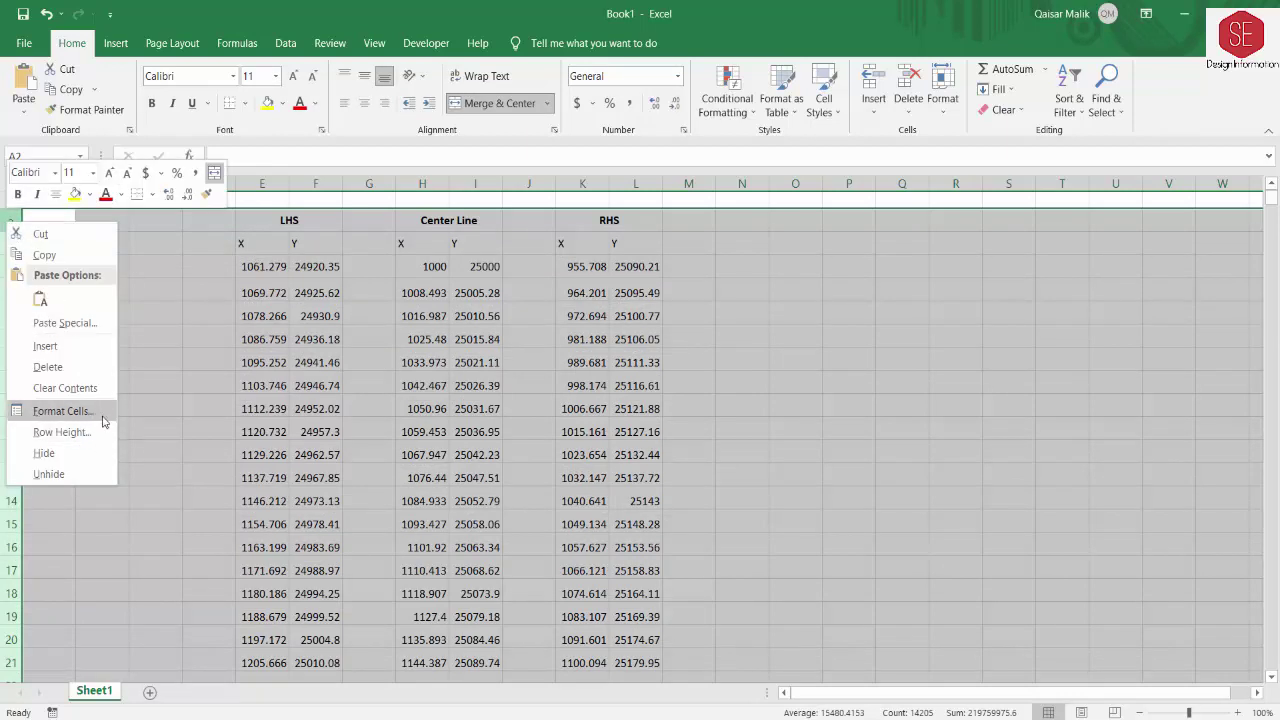
click(59, 411)
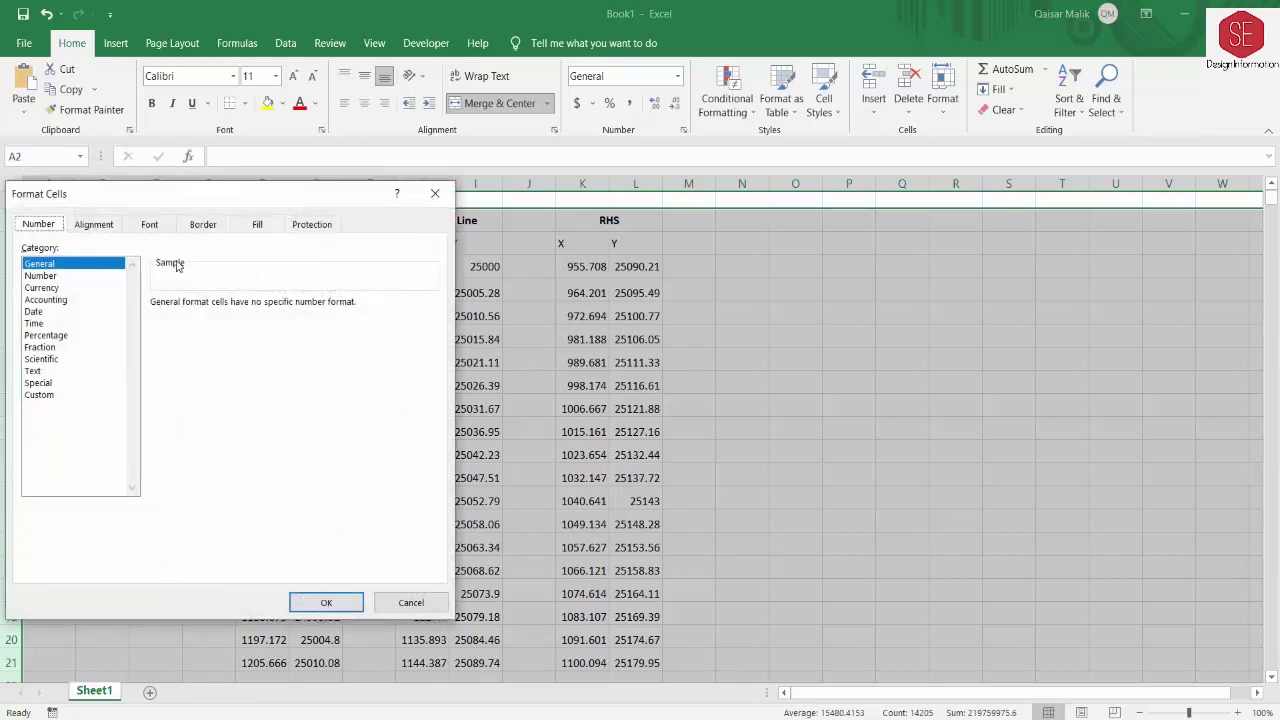
click(56, 276)
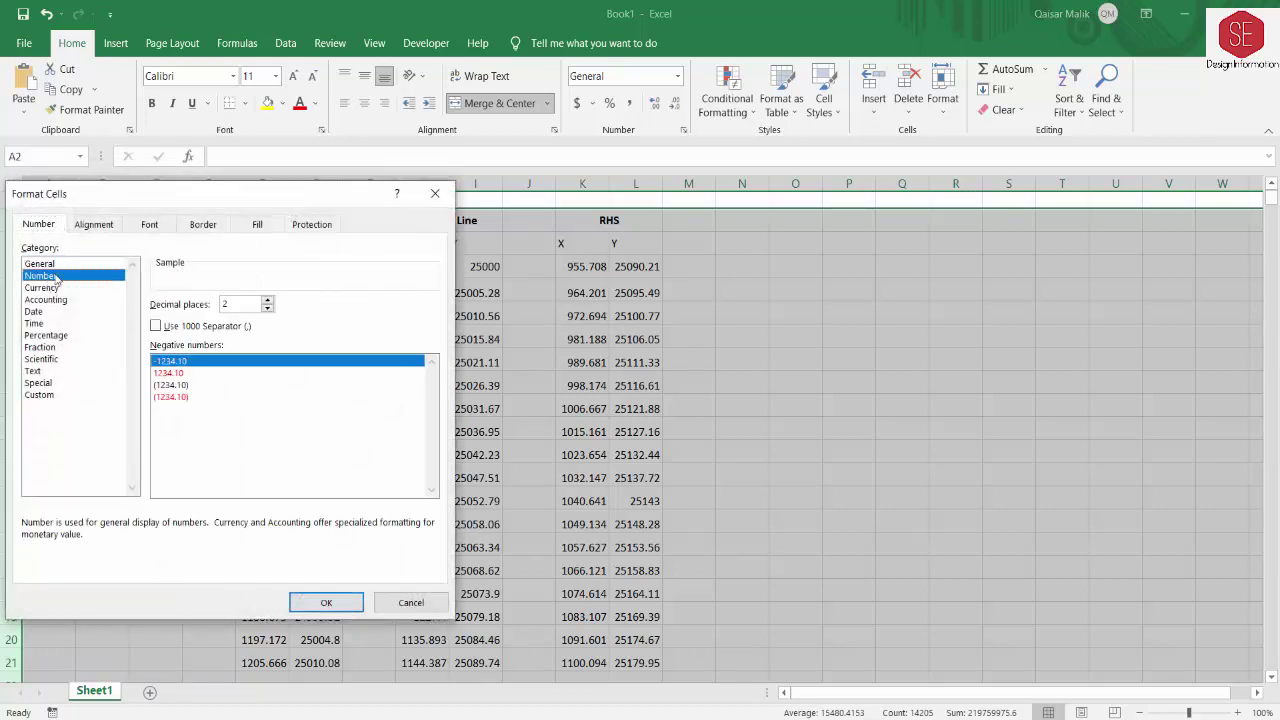
click(268, 300)
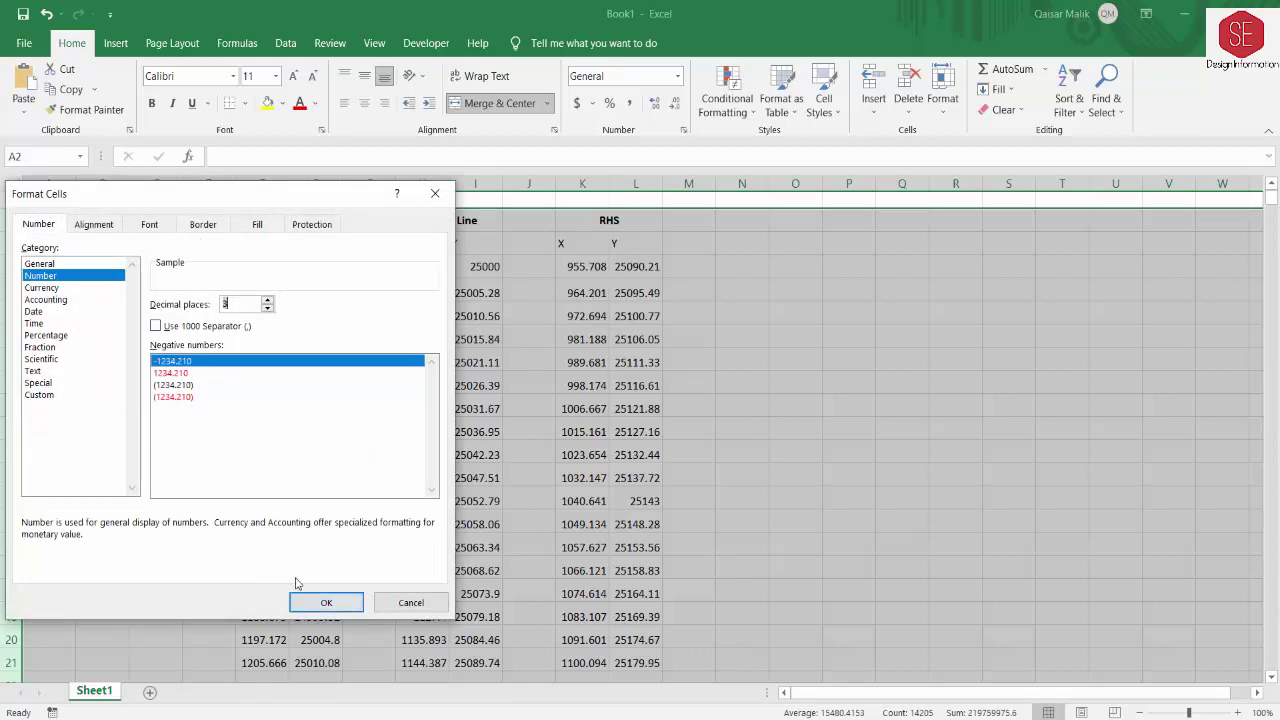
click(322, 601)
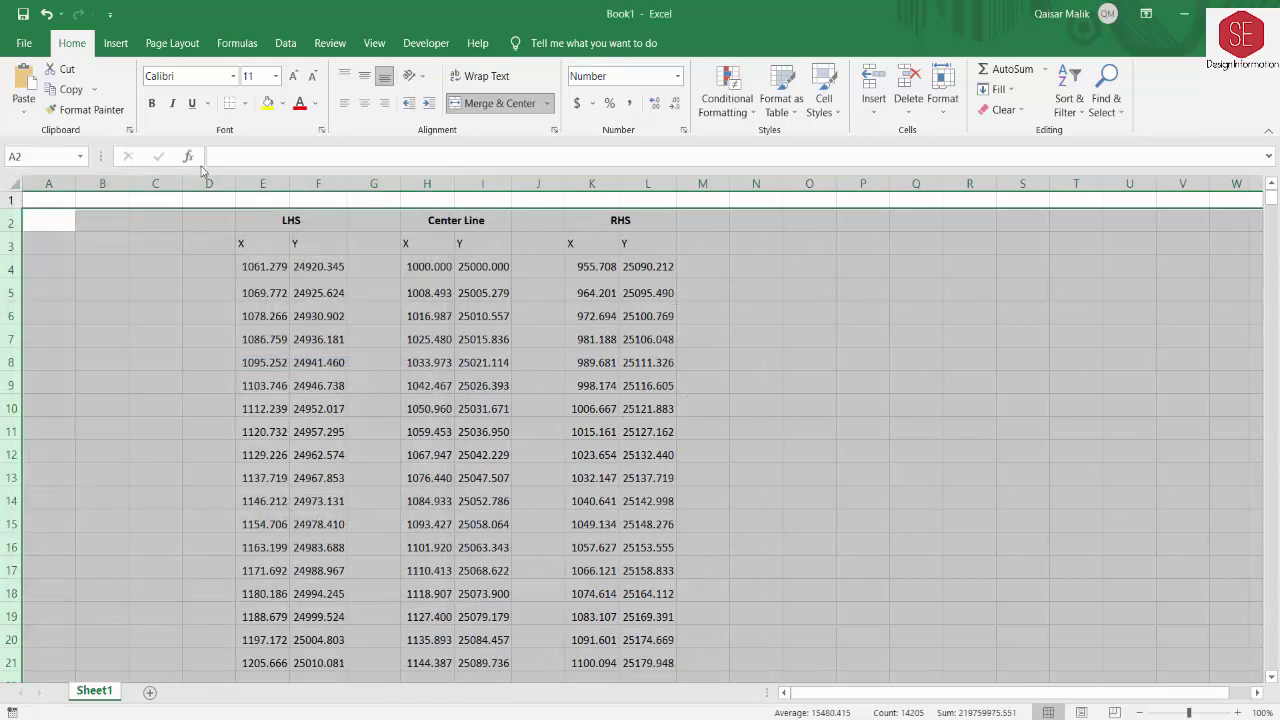
drag(247, 184, 658, 188)
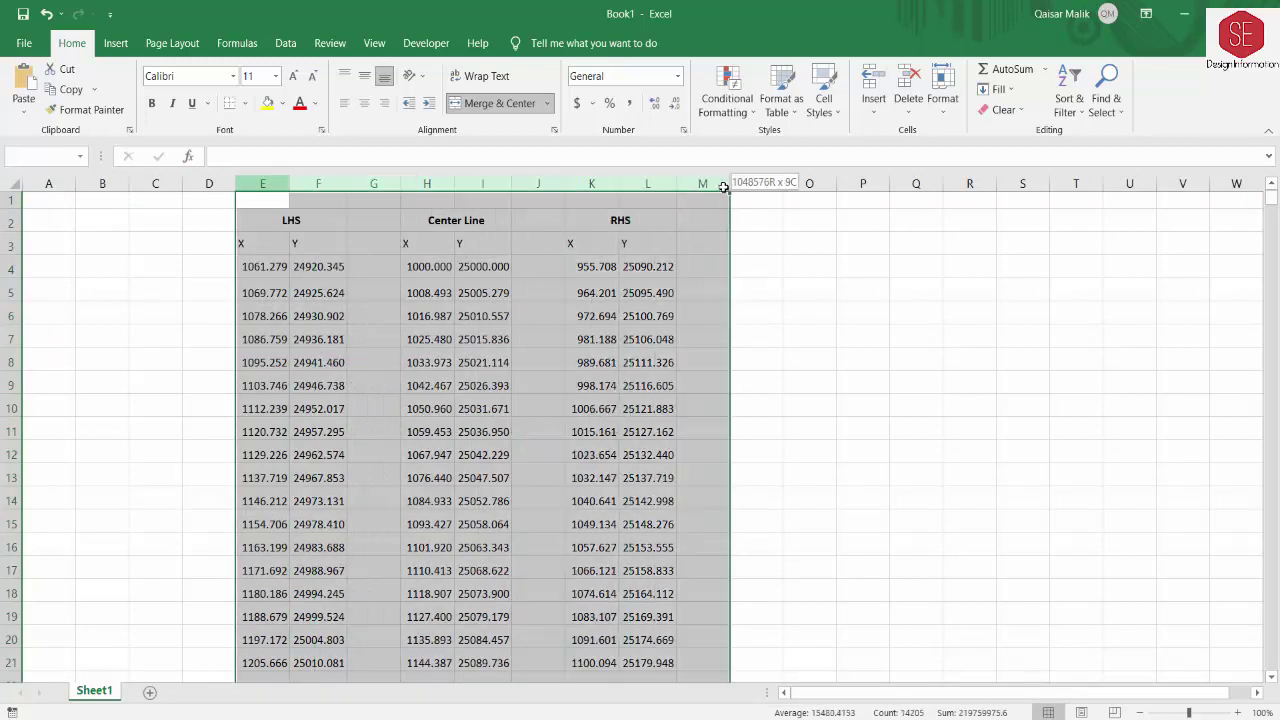
Step: Set the width of columns E through L to 18
right_click(658, 188)
click(720, 404)
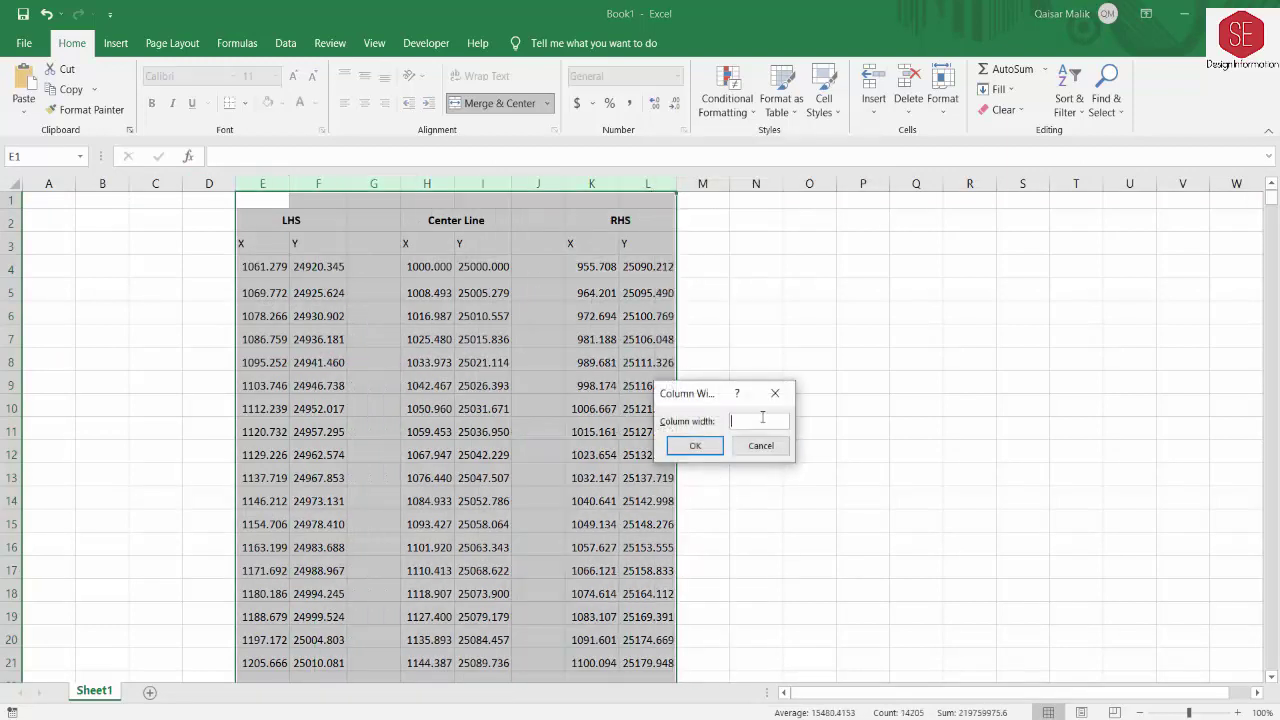
text(18)
key(Return)
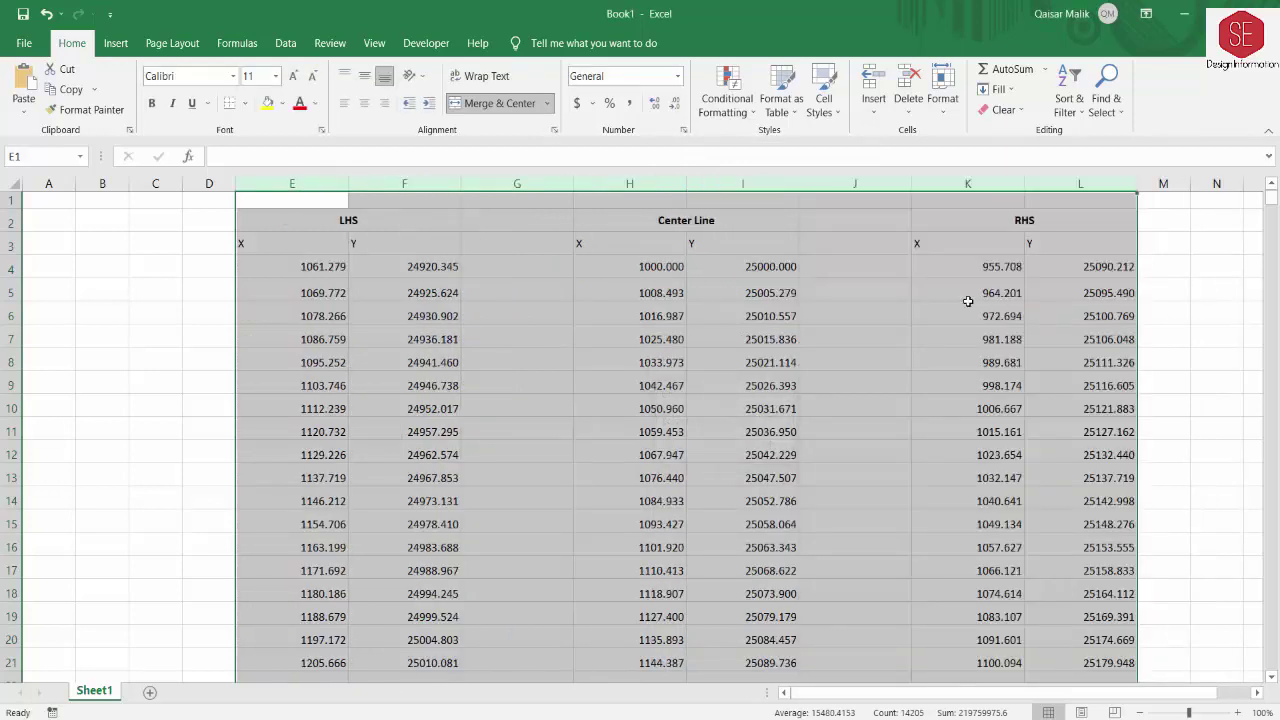
click(875, 309)
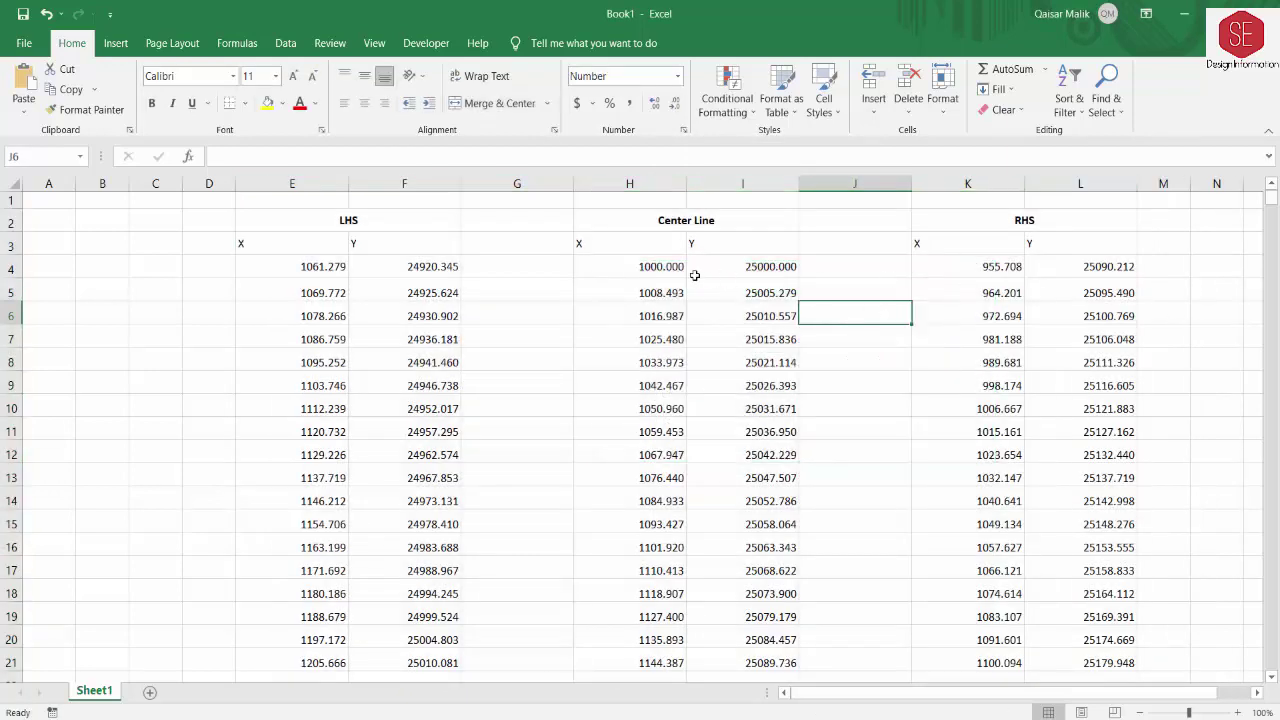
Step: Centre columns E–L horizontally and align them to the vertical middle
drag(325, 188, 1120, 190)
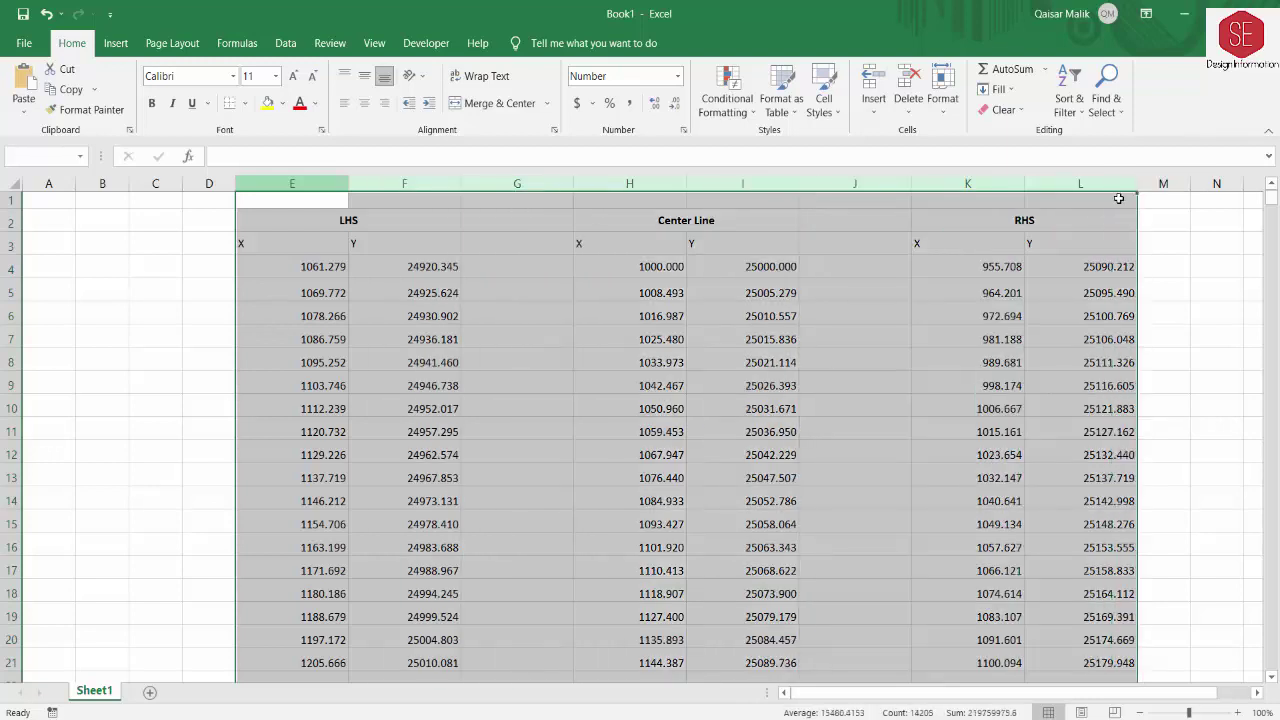
click(363, 103)
click(364, 76)
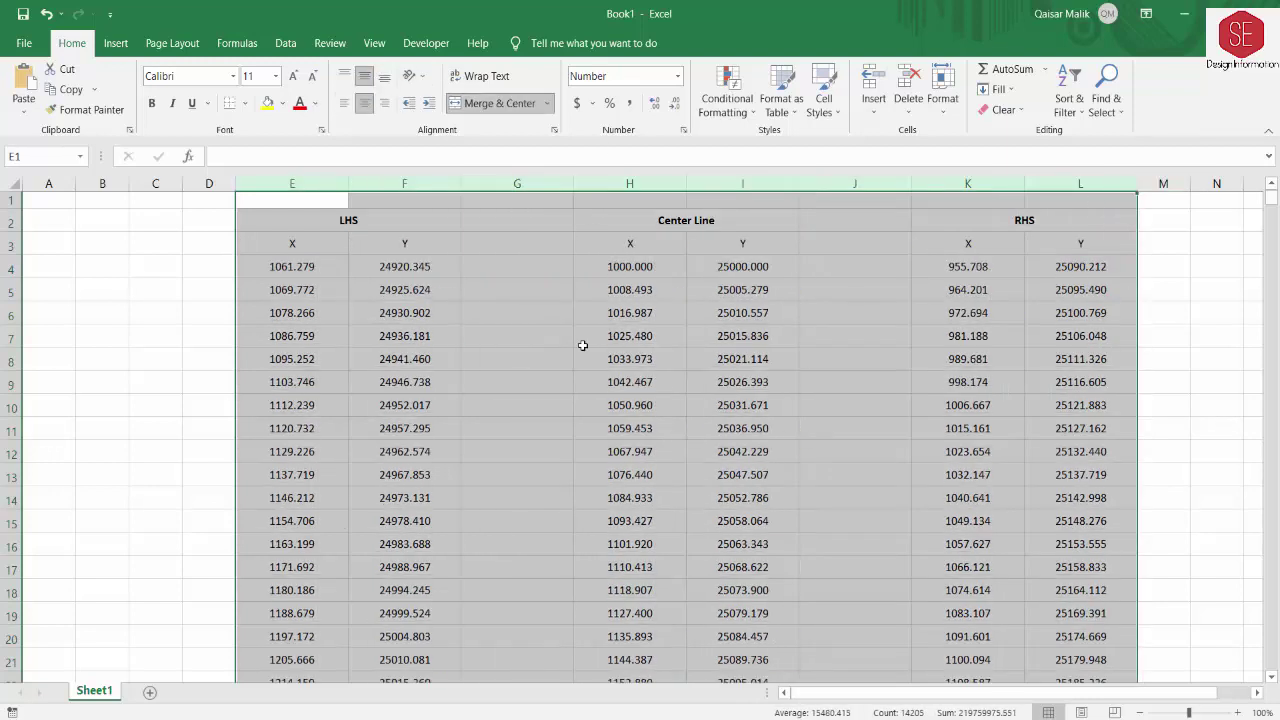
click(537, 389)
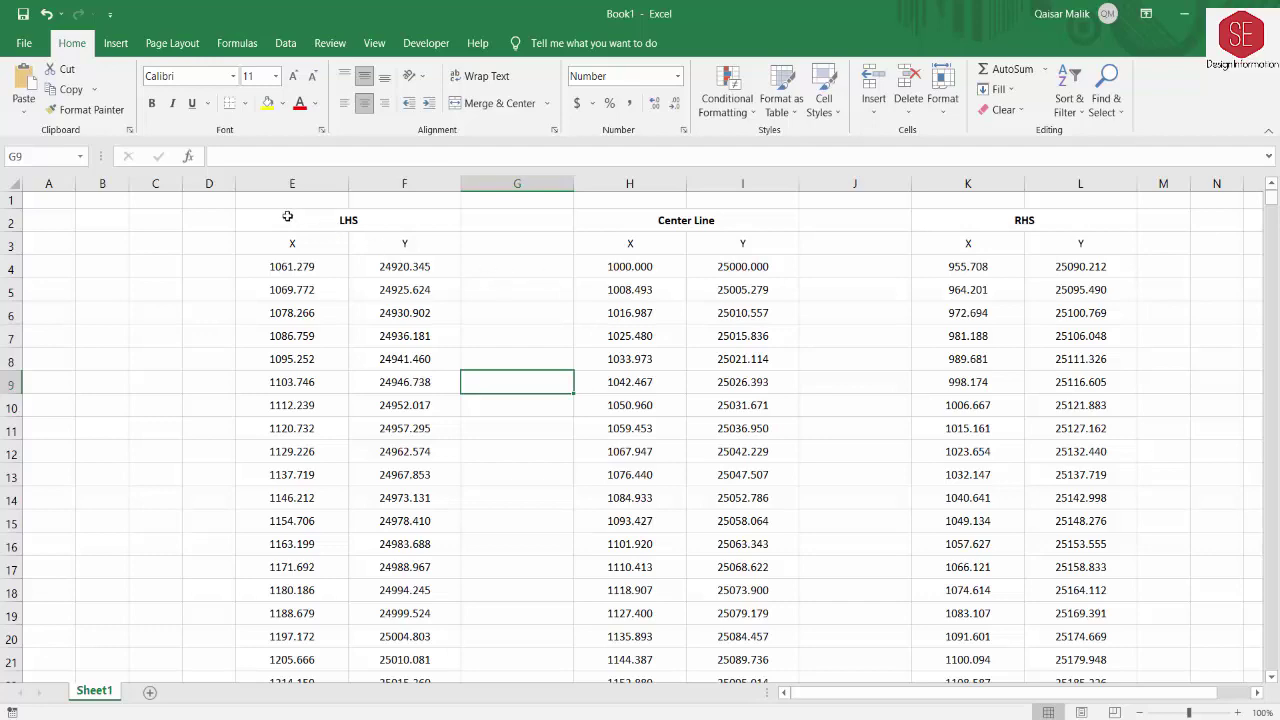
mouse_move(287, 216)
mouse_down()
mouse_move(1138, 655)
mouse_move(914, 620)
mouse_up()
Step: Apply Outline and Inside borders to the selected E2:L120 coordinate table
right_click(507, 333)
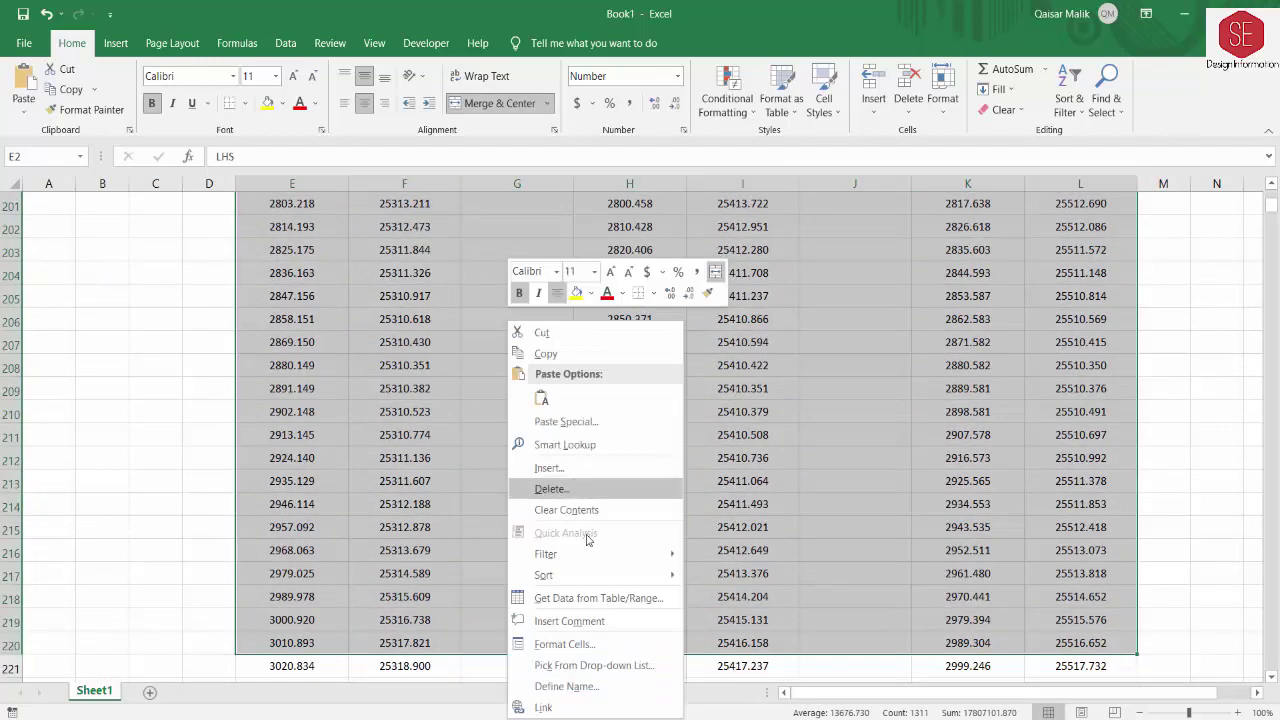
click(589, 645)
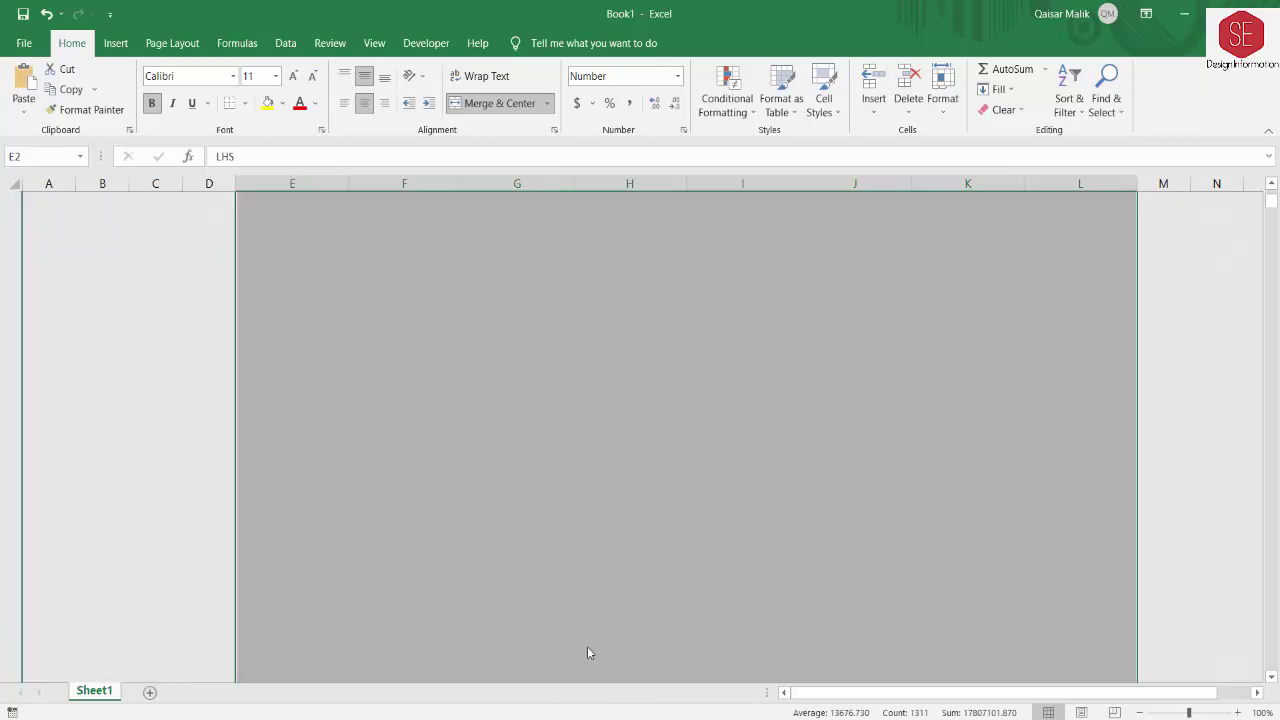
click(559, 320)
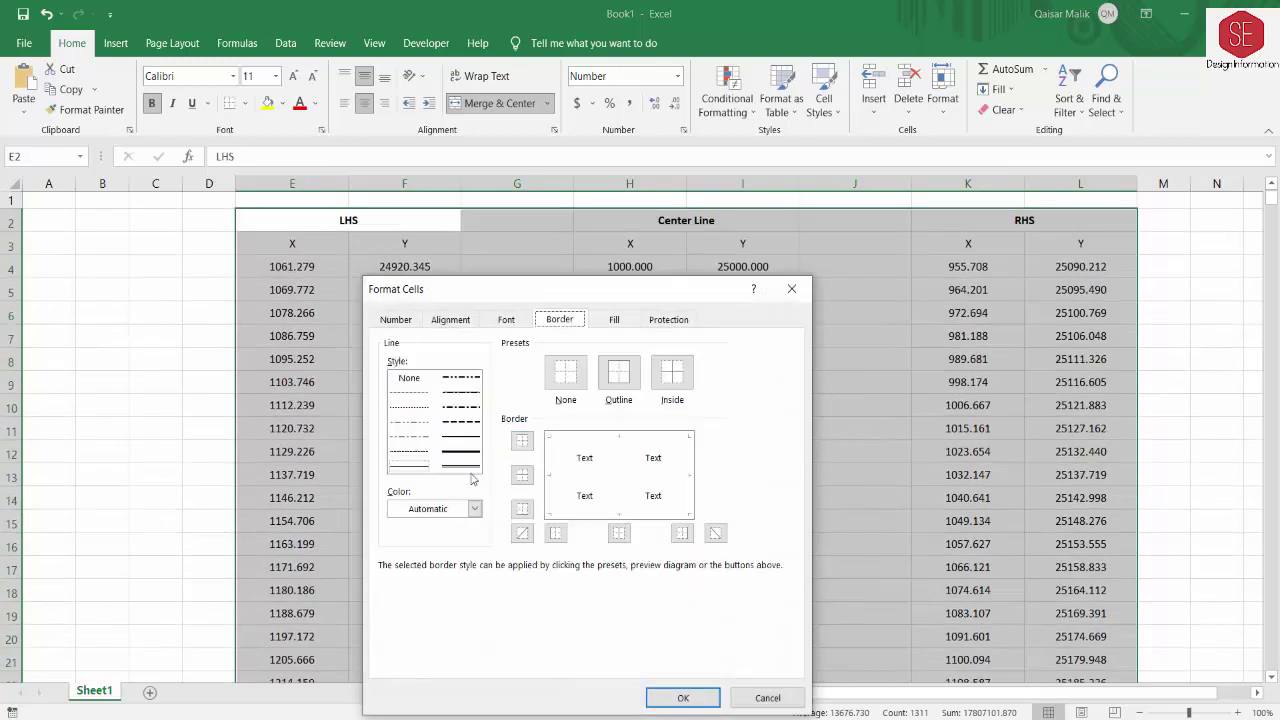
click(618, 372)
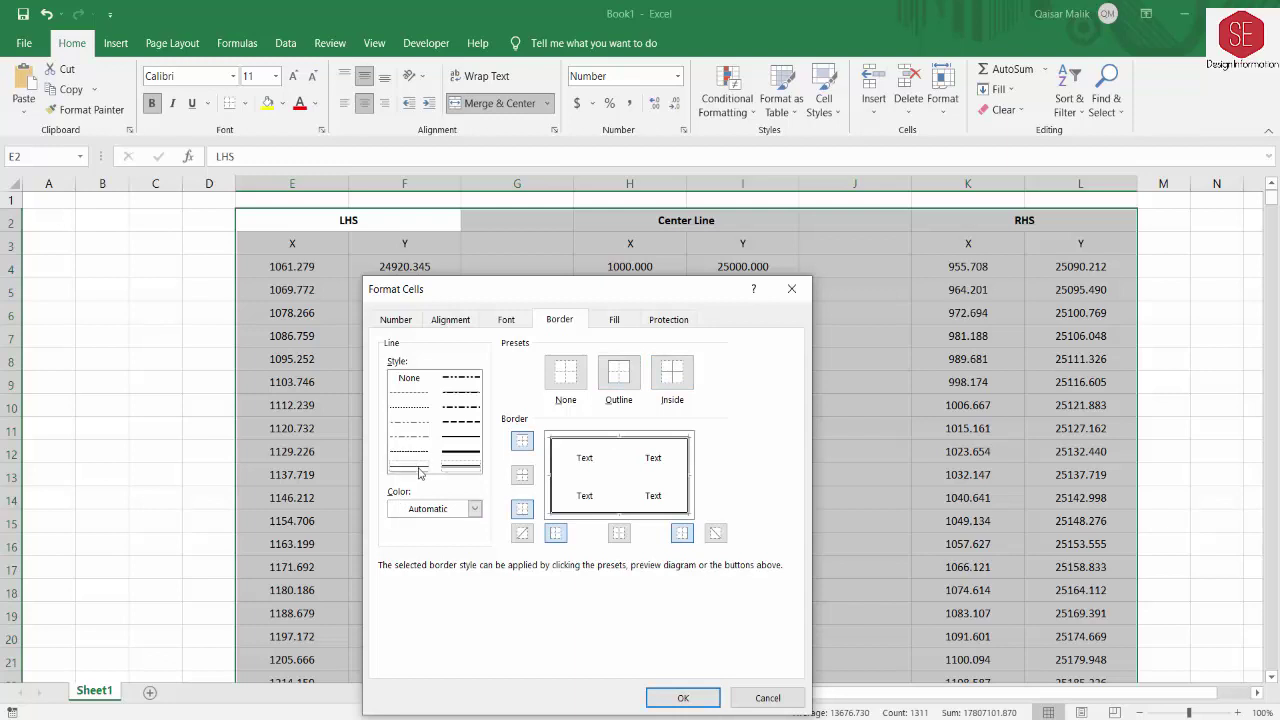
click(674, 372)
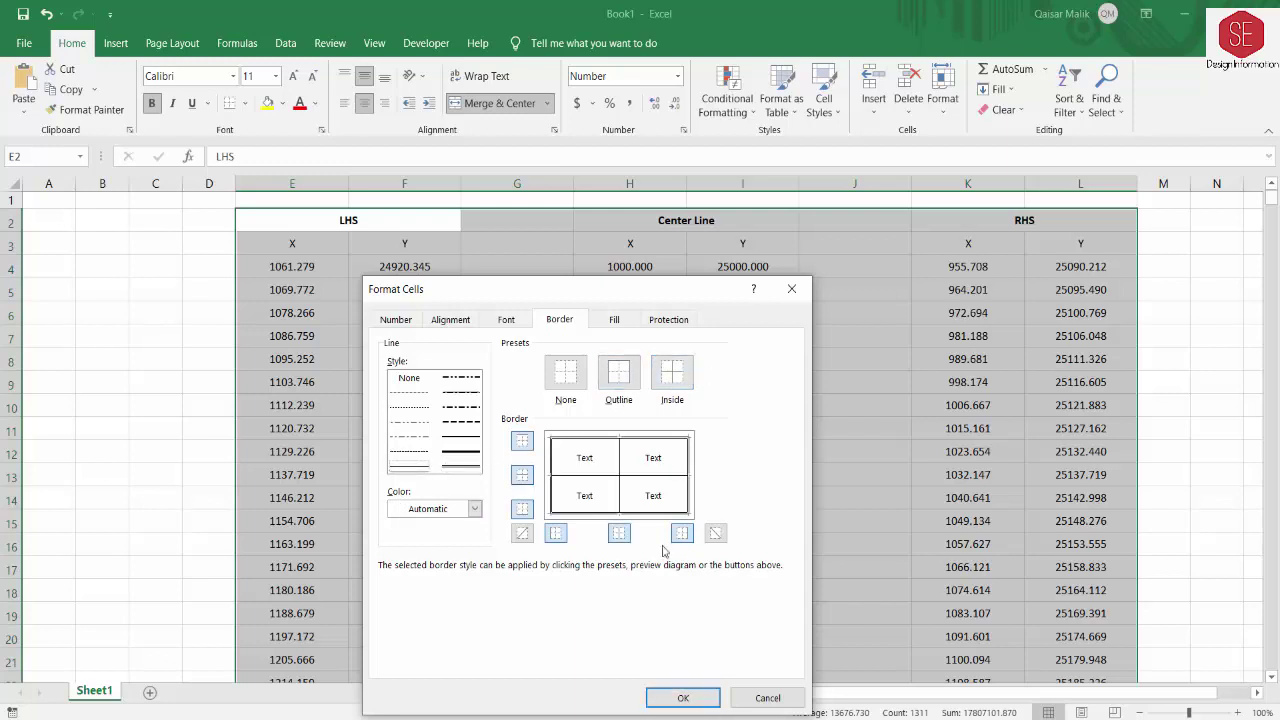
click(683, 697)
click(897, 507)
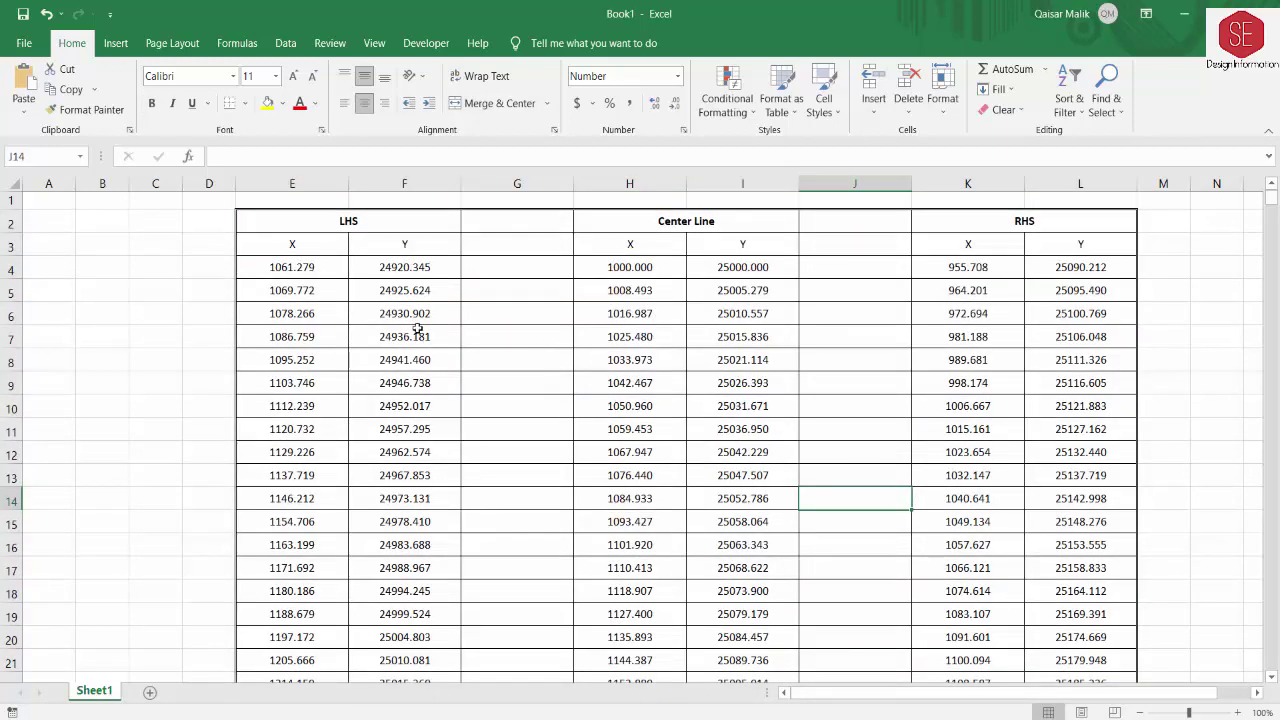
click(543, 244)
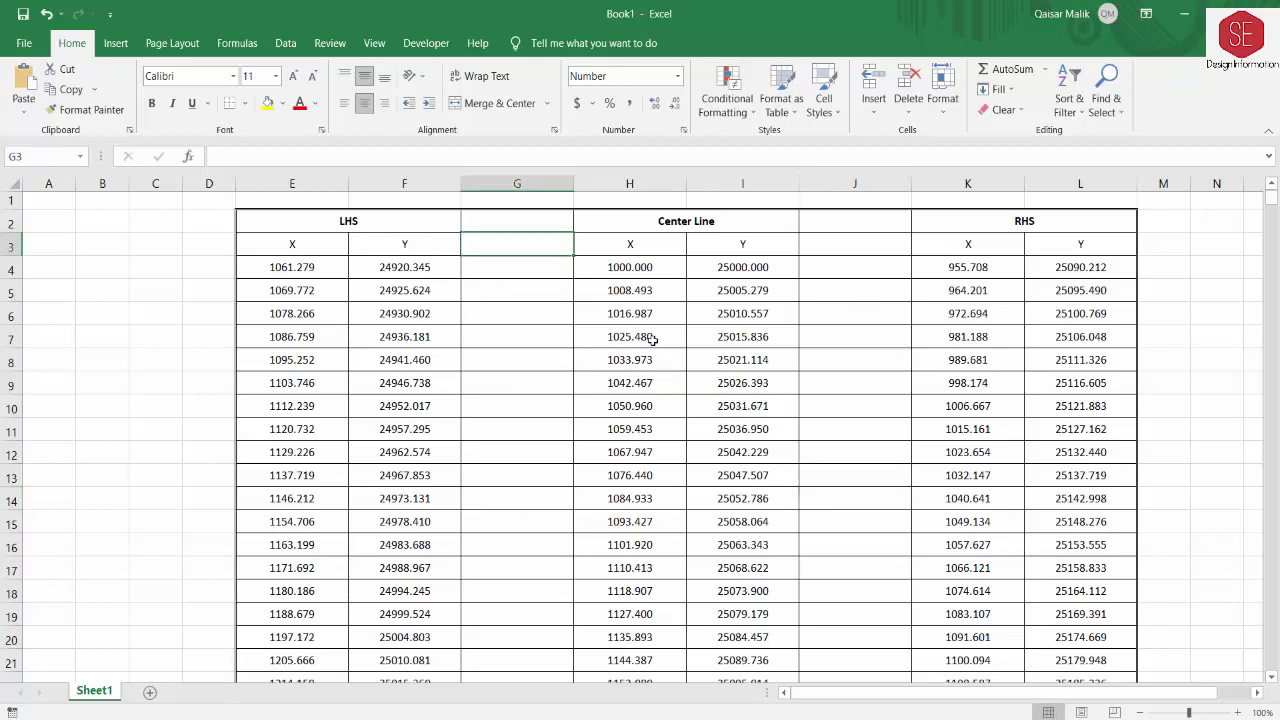
Step: Enter the heading Remarks in G3 and copy it into J3 and M3
text(Remarks)
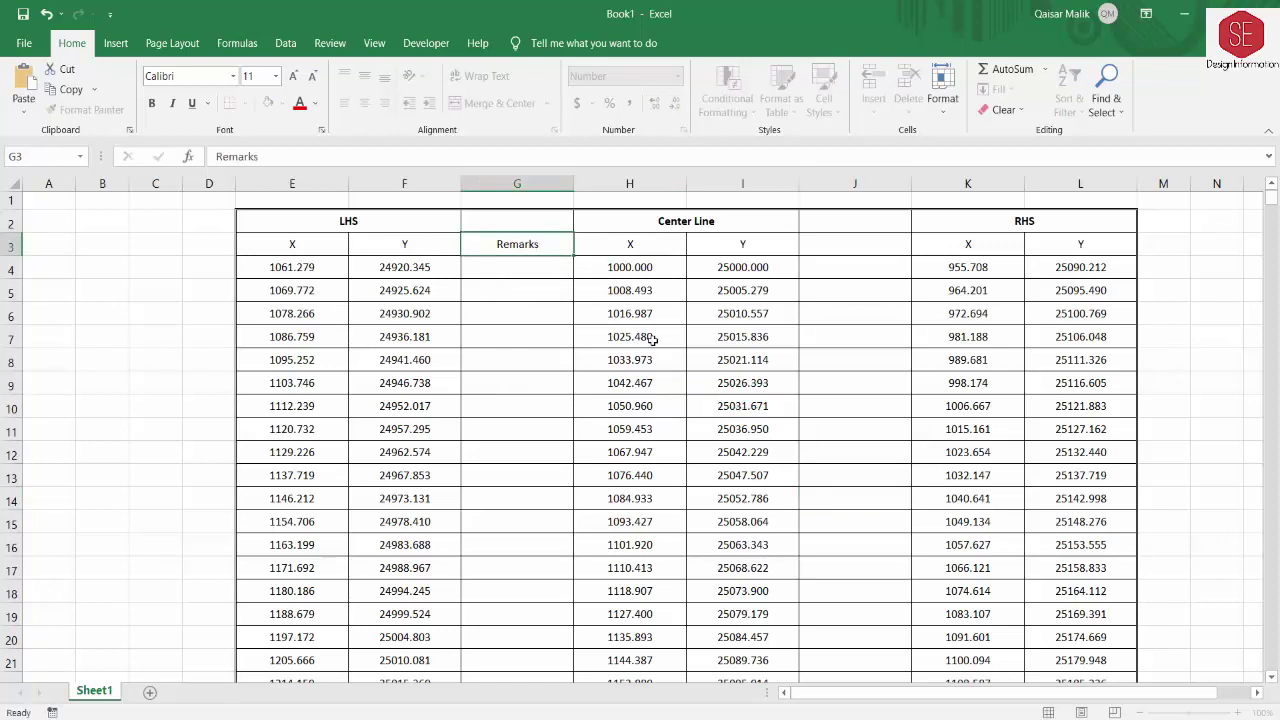
key(Return)
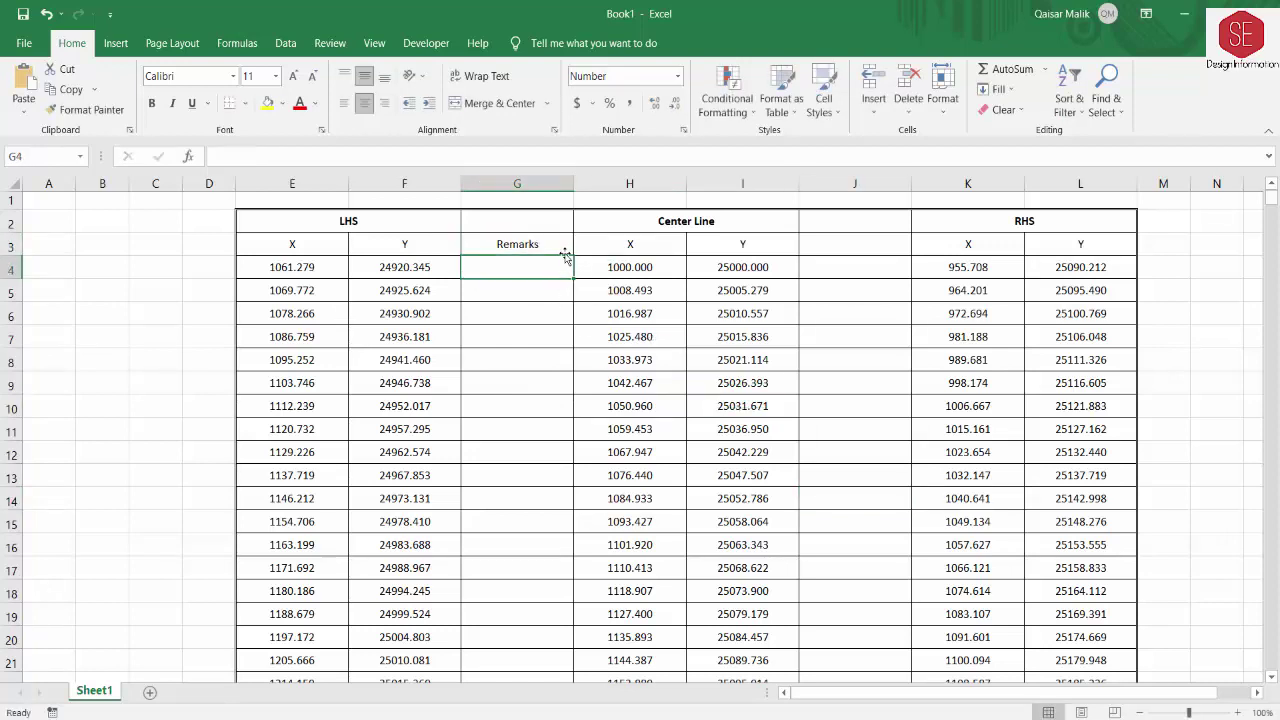
click(543, 245)
right_click(548, 246)
click(578, 278)
right_click(838, 246)
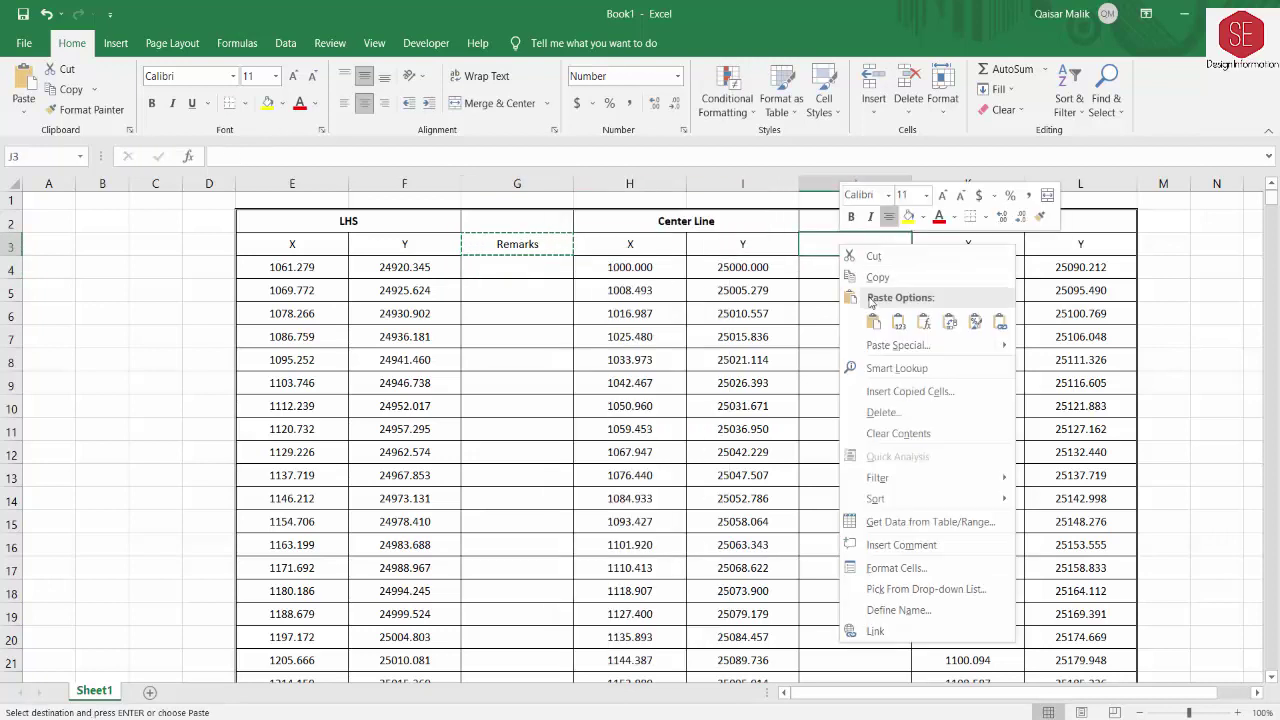
click(873, 321)
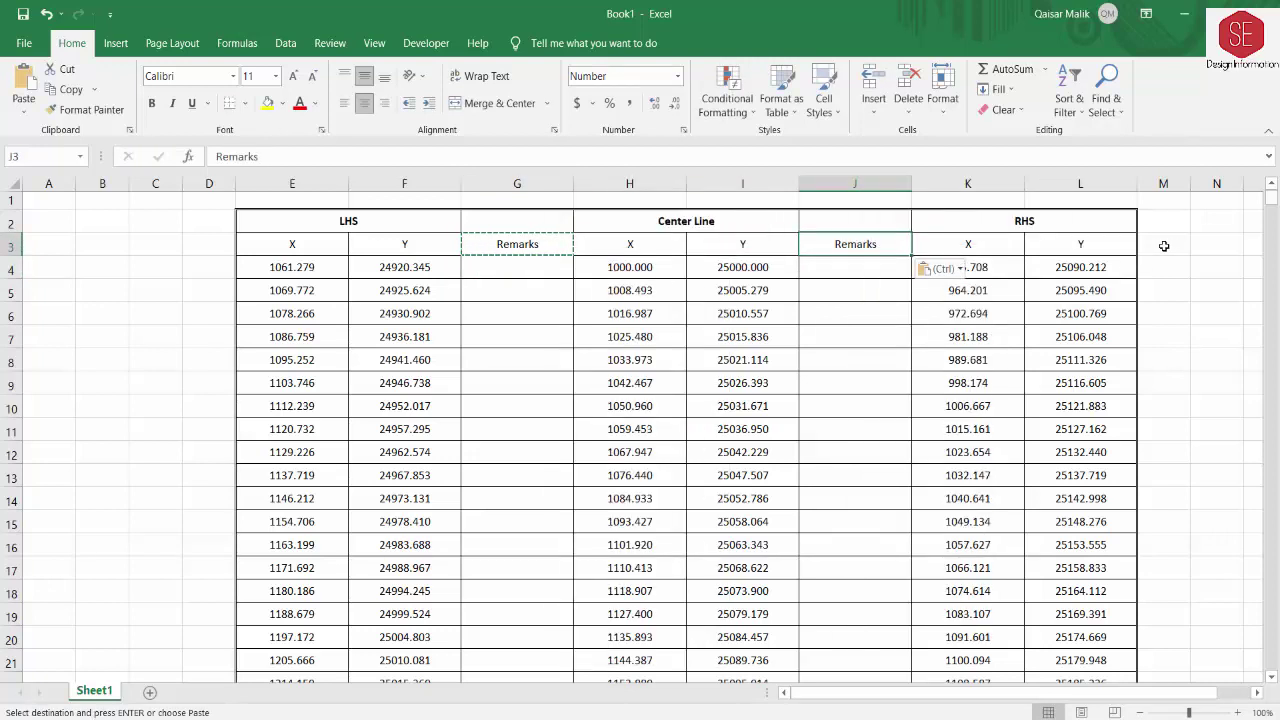
click(1164, 246)
right_click(1164, 246)
click(1020, 326)
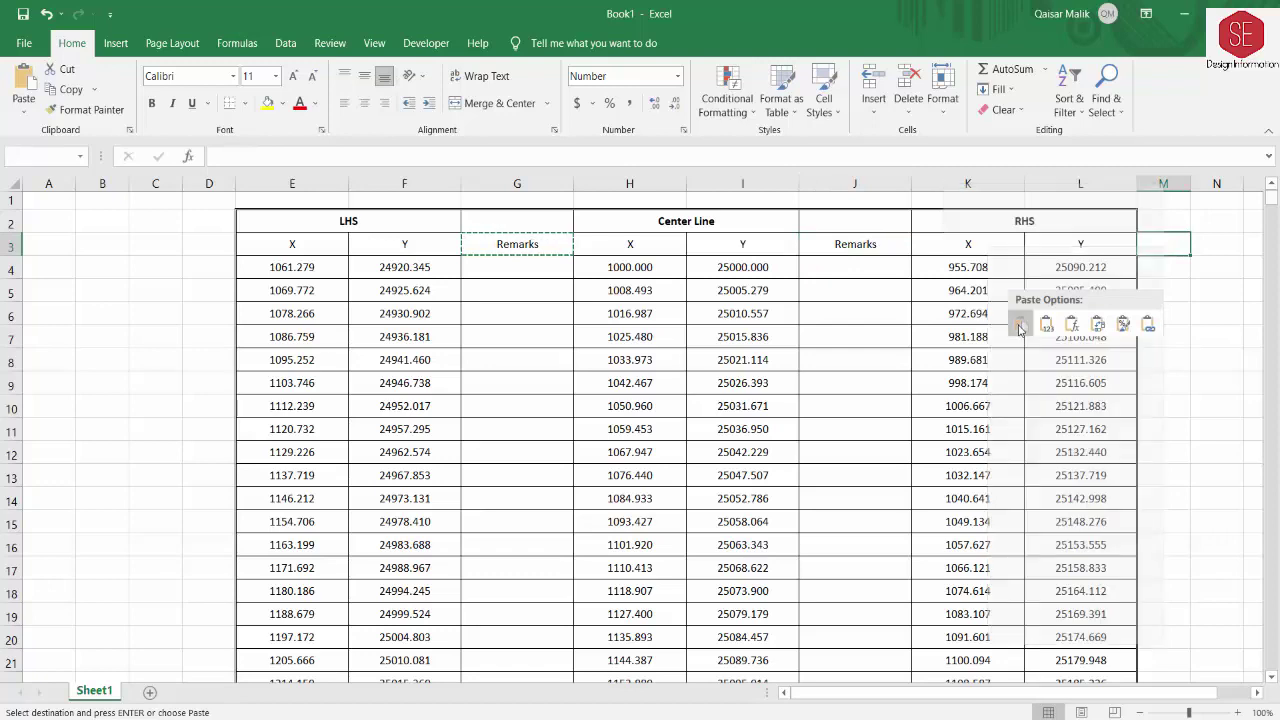
Step: Widen column M to fit Remarks, then switch over to AutoCAD
drag(1189, 188, 1216, 190)
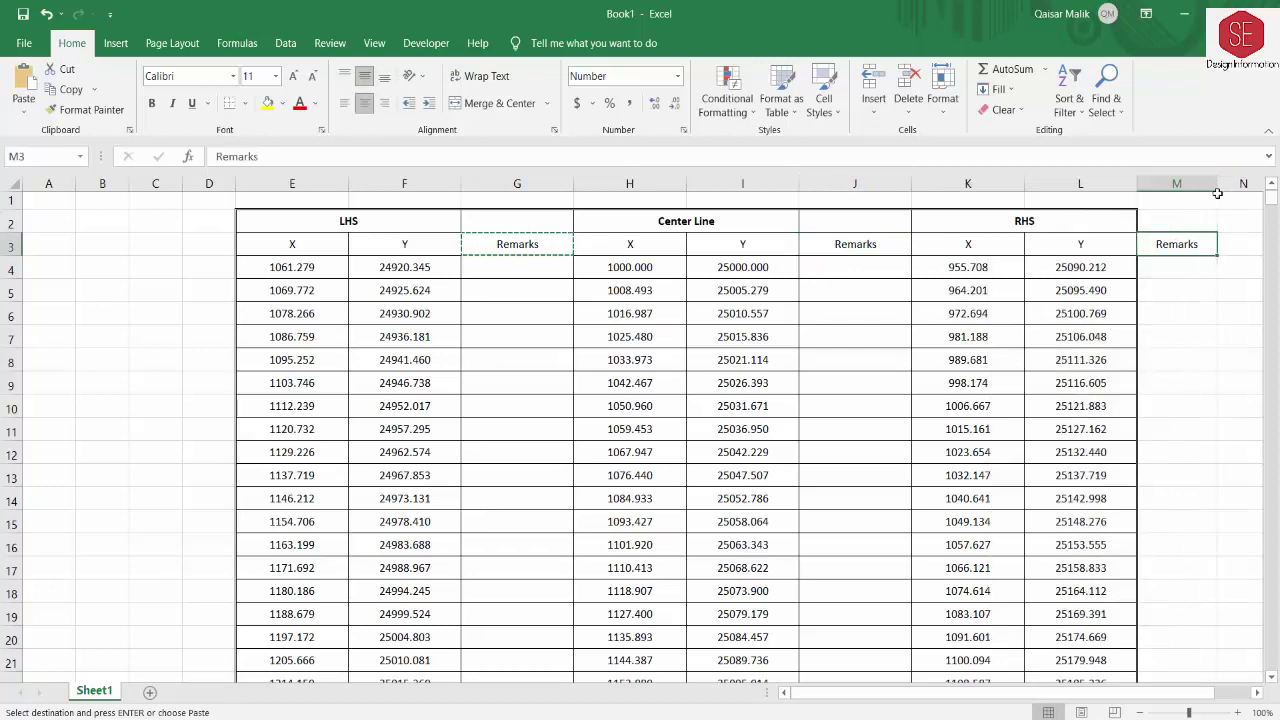
click(855, 313)
scroll(582, 307, down, 3)
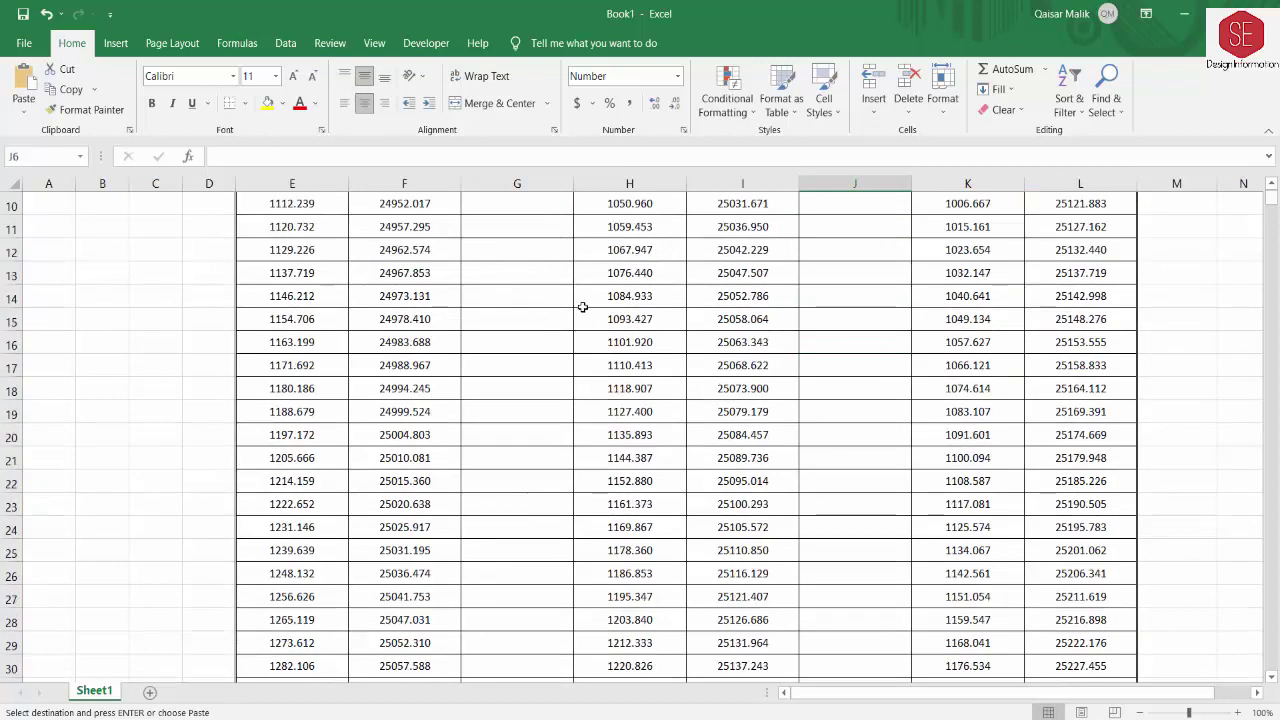
click(840, 434)
scroll(688, 416, up, 3)
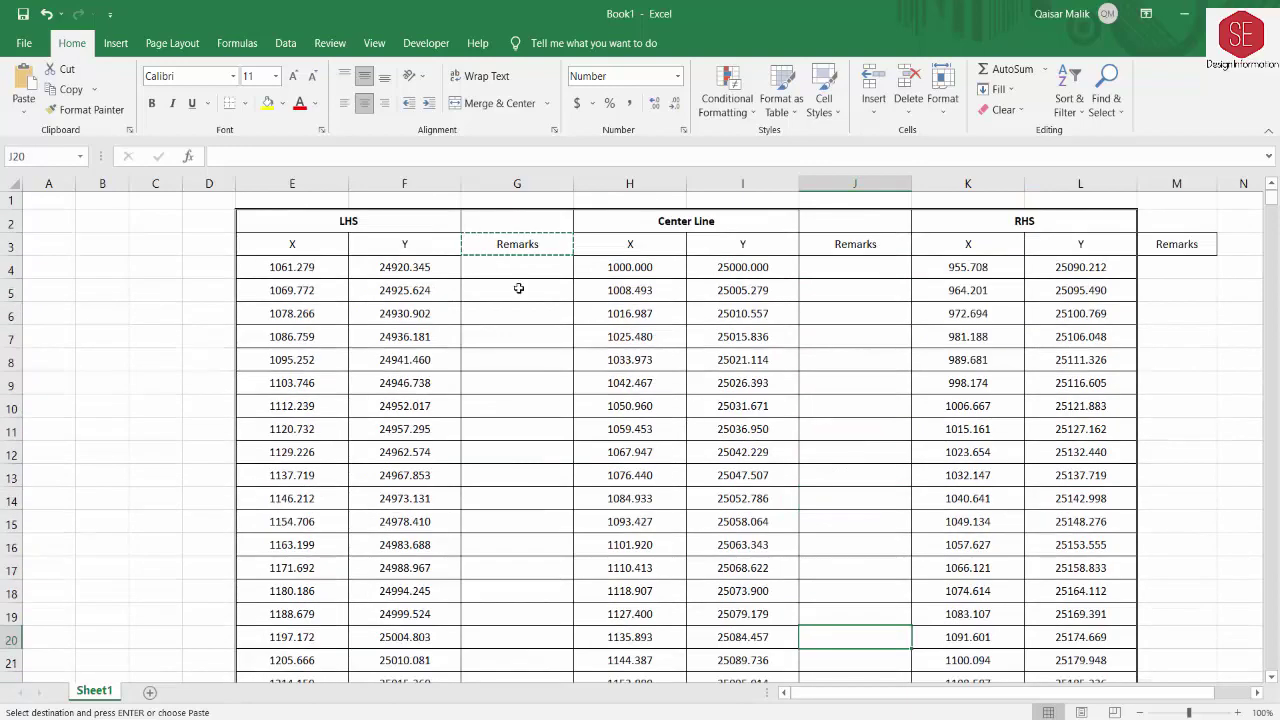
key(alt+Tab)
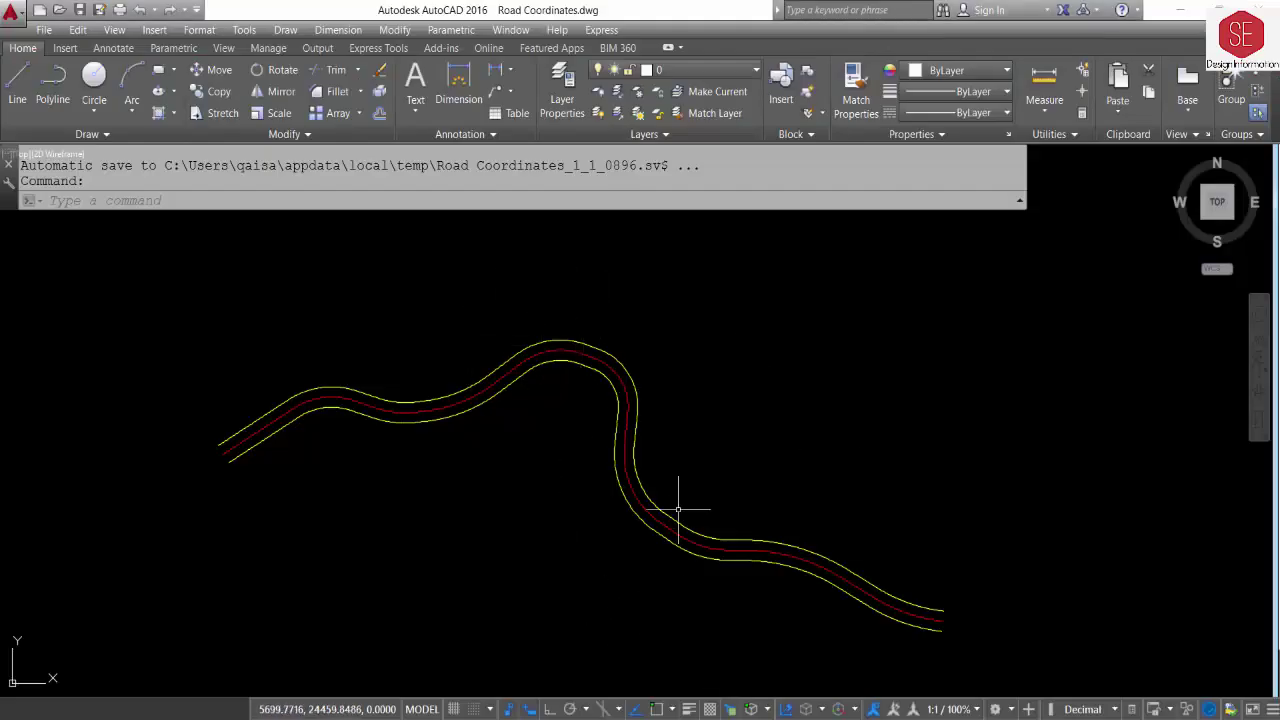
Step: Cycle through the open AutoCAD drawings back to Road Coordinates.dwg
key(ctrl+Tab)
key(ctrl+Tab)
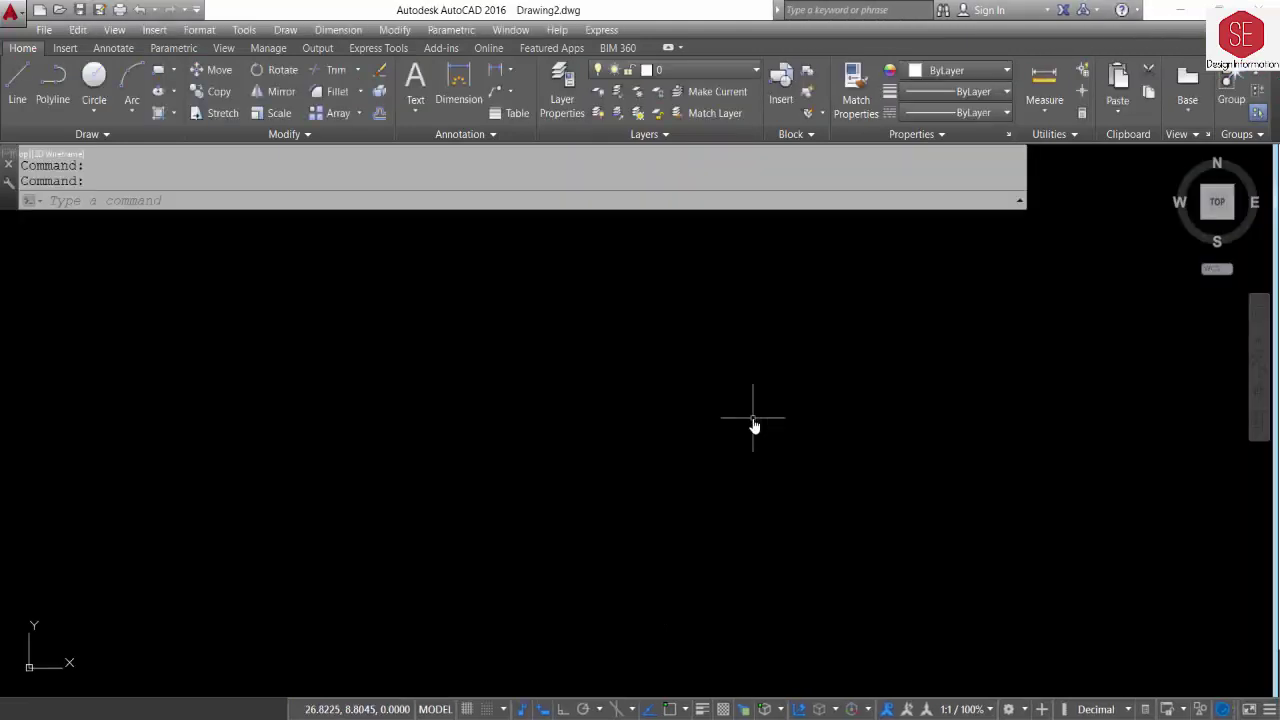
scroll(718, 378, down, 2)
scroll(712, 370, up, 3)
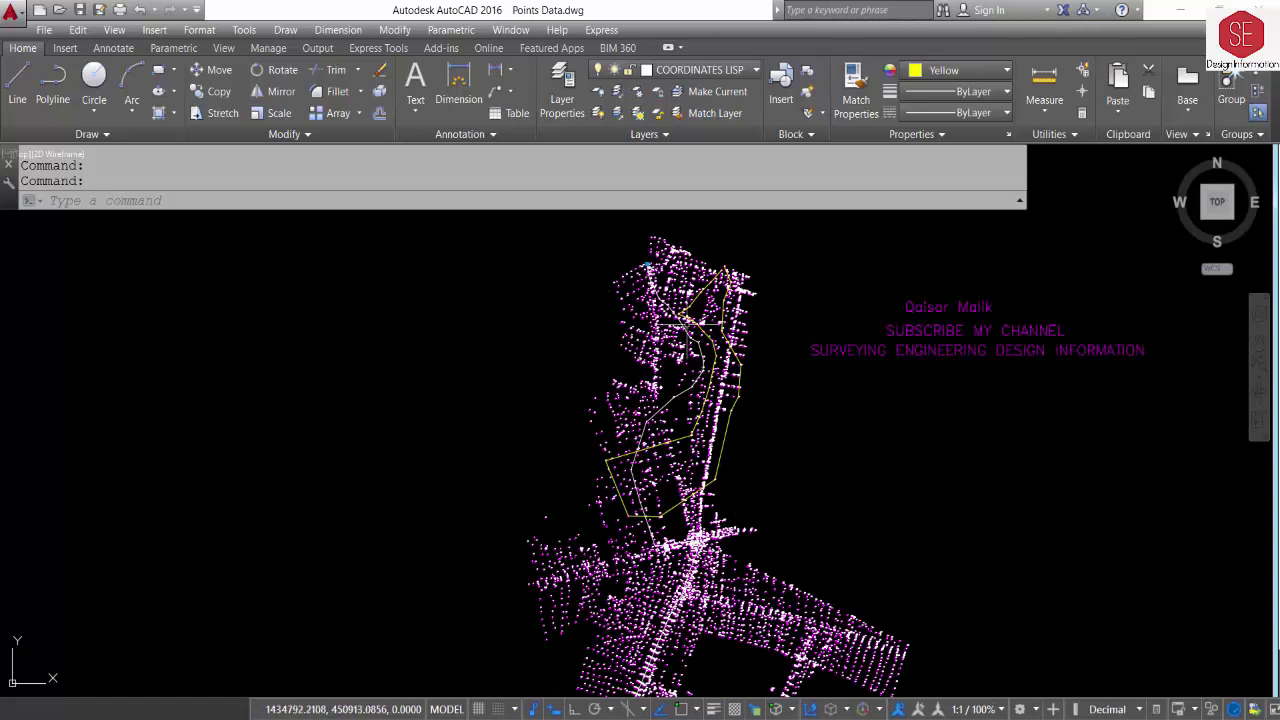
key(ctrl+Tab)
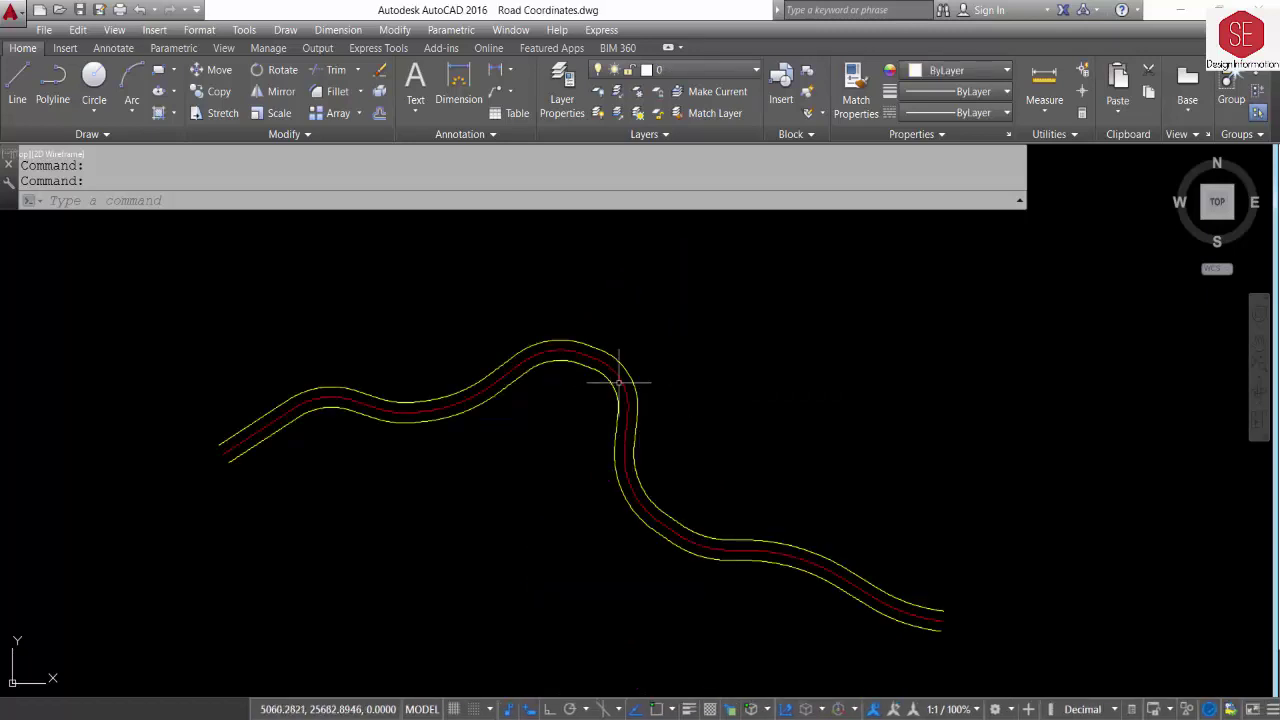